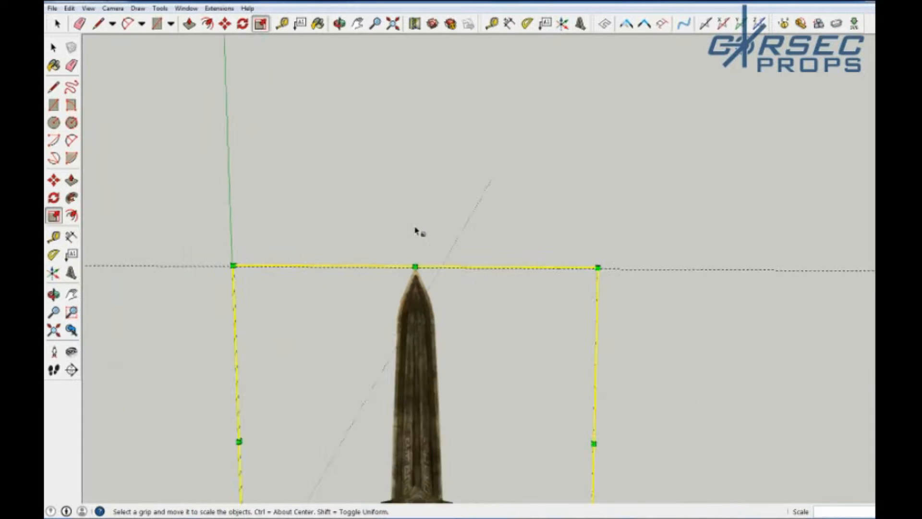
# Move and scale the sword reference image so its pommel sits on the red axis and its tip meets the horizontal guide.
pyautogui.scroll(6, 401, 398)
pyautogui.press('m')
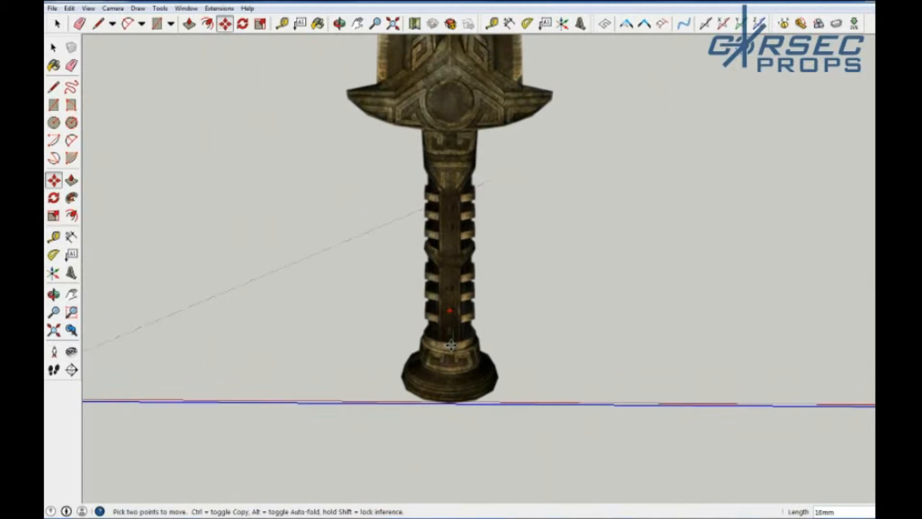
pyautogui.click(450, 344)
pyautogui.scroll(-6, 409, 330)
pyautogui.moveTo(387, 218); pyautogui.dragTo(398, 269, button='middle')
pyautogui.scroll(3, 435, 159)
pyautogui.press('s')
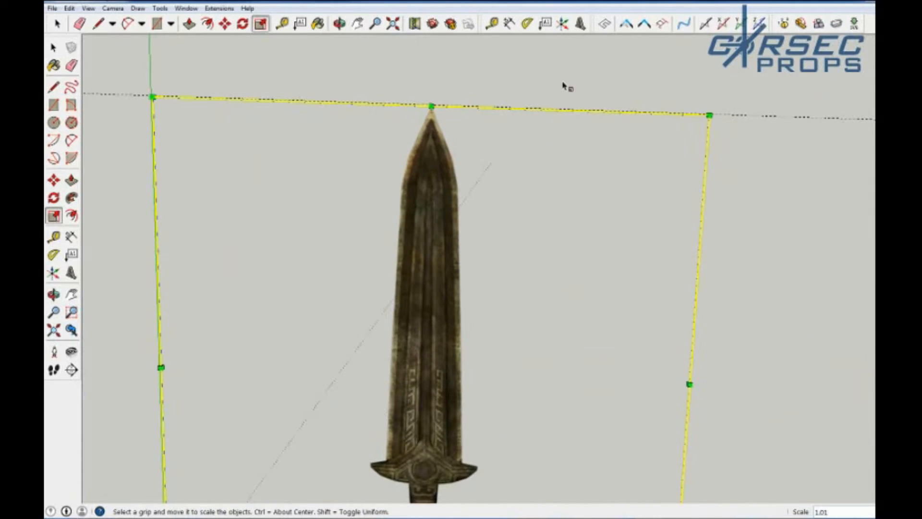
pyautogui.scroll(-8, 587, 117)
pyautogui.scroll(3, 408, 354)
pyautogui.press('space')
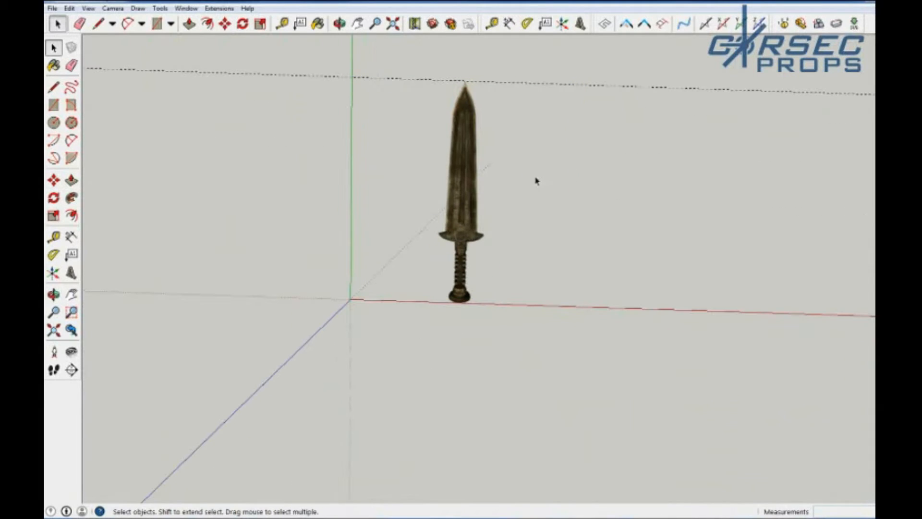
# Try to place an angled guide along the blade's left edge from its base corner.
pyautogui.press('l')
pyautogui.scroll(3, 471, 158)
pyautogui.scroll(3, 412, 328)
pyautogui.click(410, 326)
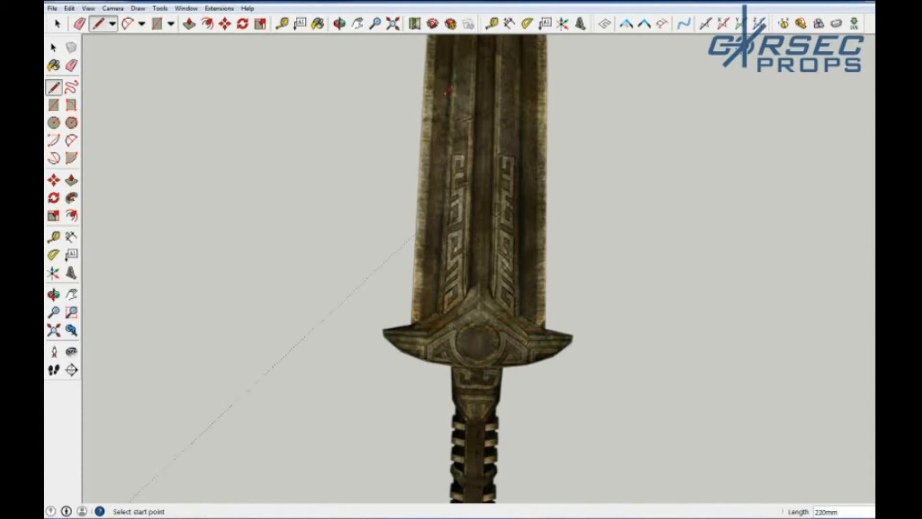
pyautogui.press('r')
pyautogui.hotkey('shift', 'p')
pyautogui.click(409, 324)
pyautogui.click(609, 330)
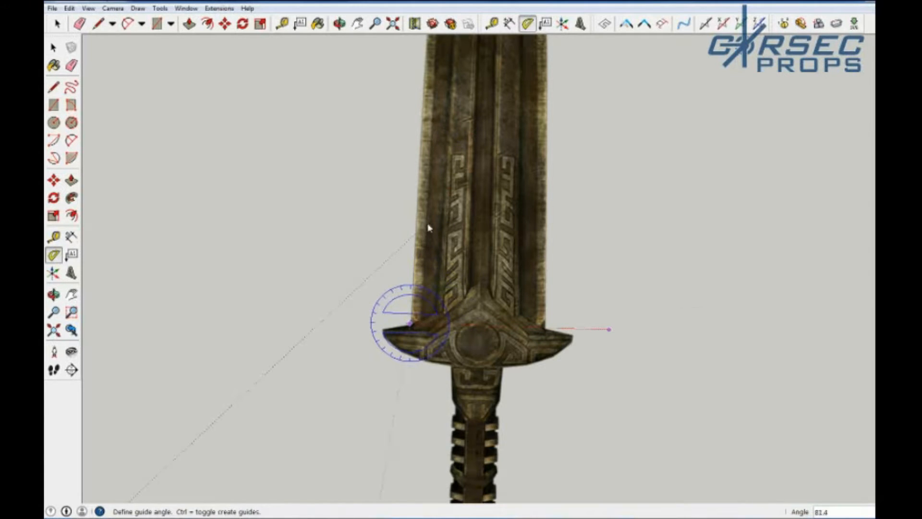
pyautogui.scroll(-5, 409, 217)
pyautogui.scroll(6, 392, 294)
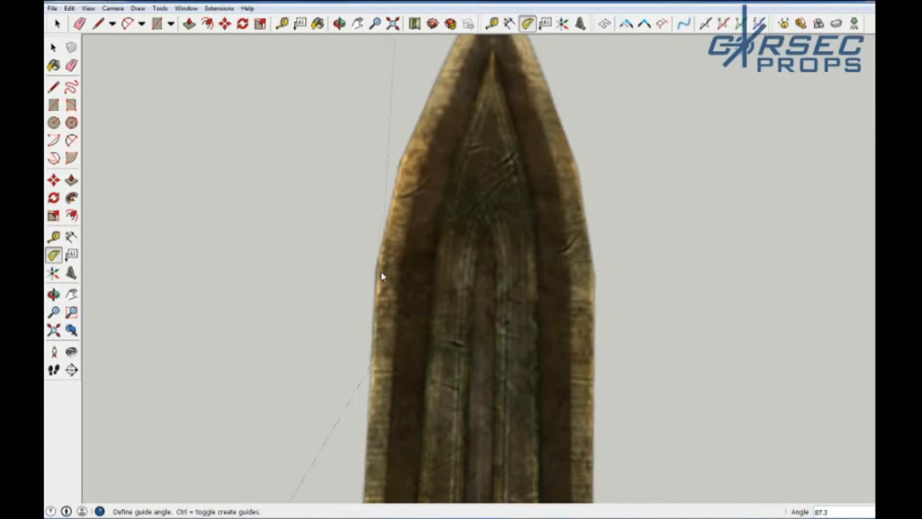
pyautogui.click(378, 275)
pyautogui.scroll(-5, 379, 274)
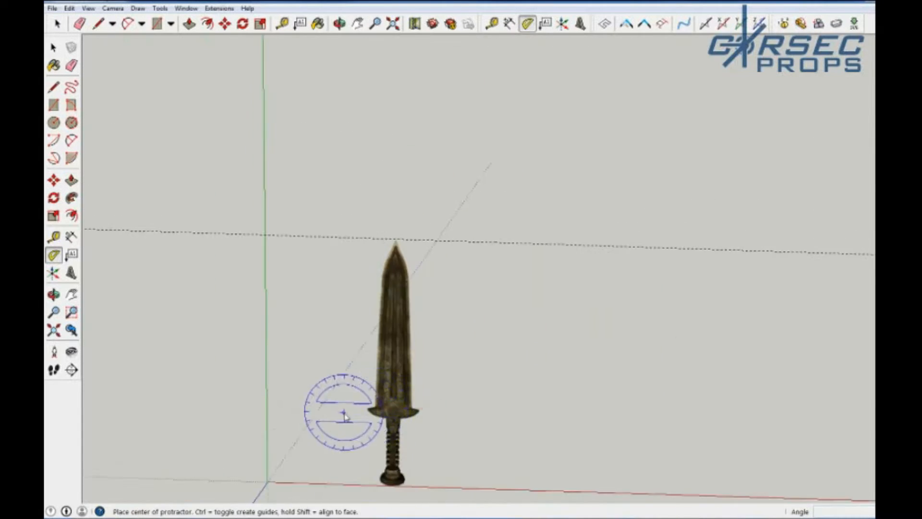
# Draw a line across the blade's base and place protractor guides along both blade edges from its ends.
pyautogui.scroll(5, 384, 394)
pyautogui.press('l')
pyautogui.click(431, 387)
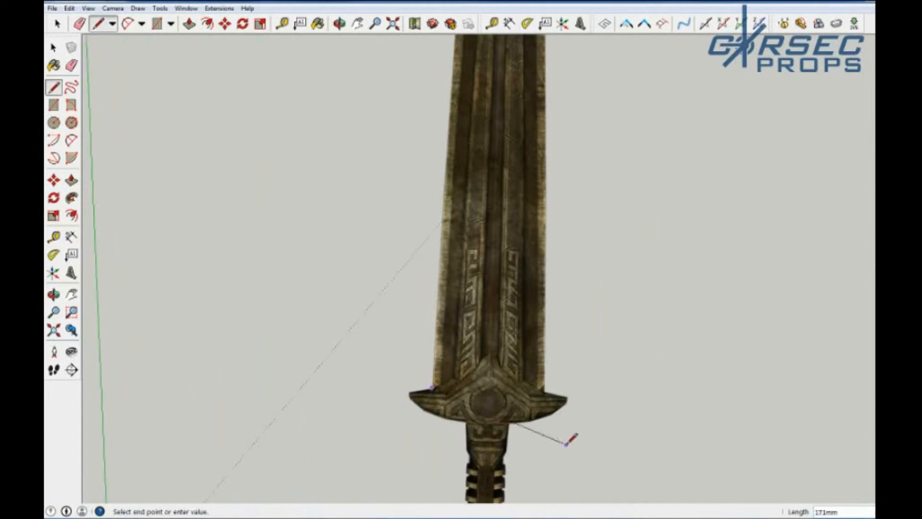
pyautogui.press('r')
pyautogui.press('t')
pyautogui.click(545, 390)
pyautogui.click(545, 274)
pyautogui.click(546, 270)
pyautogui.click(431, 388)
pyautogui.click(435, 217)
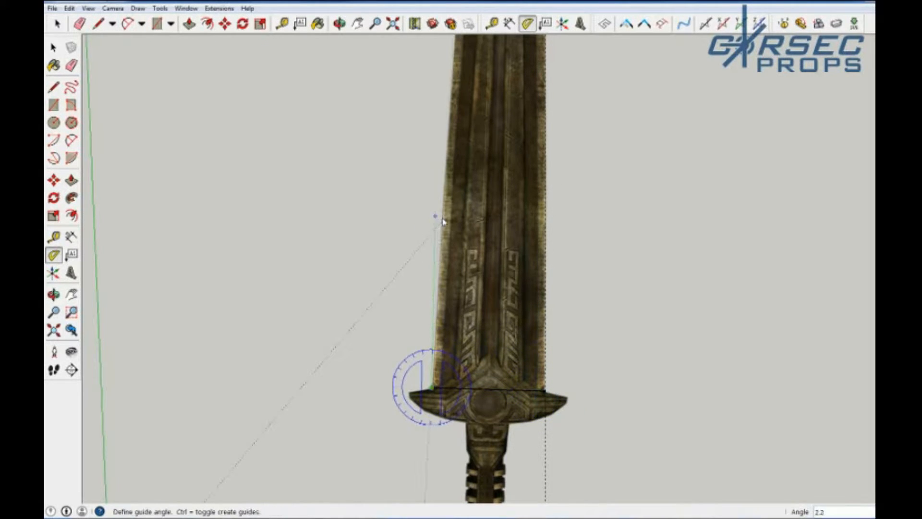
pyautogui.click(443, 221)
# Place an inward-angled guide at the blade's lower left shoulder and draw a line about 91 mm across to the opposite shoulder.
pyautogui.scroll(-5, 443, 302)
pyautogui.scroll(8, 442, 302)
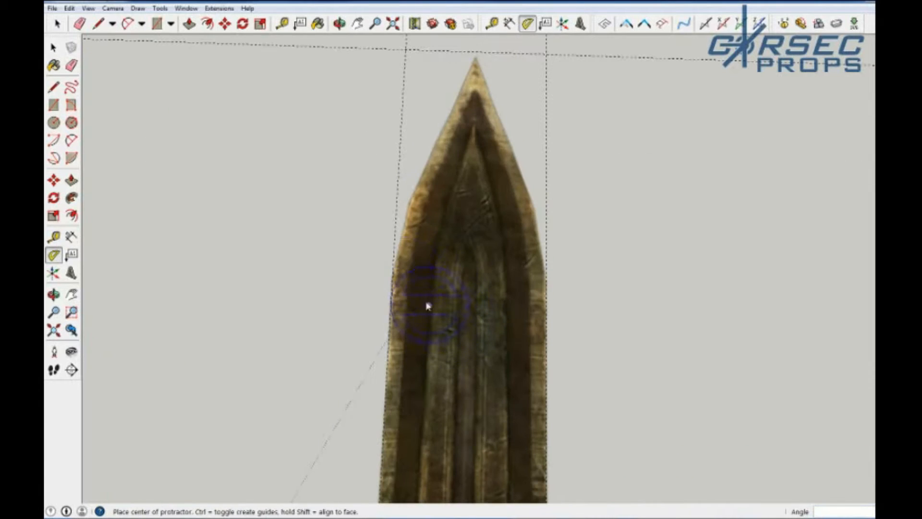
pyautogui.click(393, 269)
pyautogui.click(403, 97)
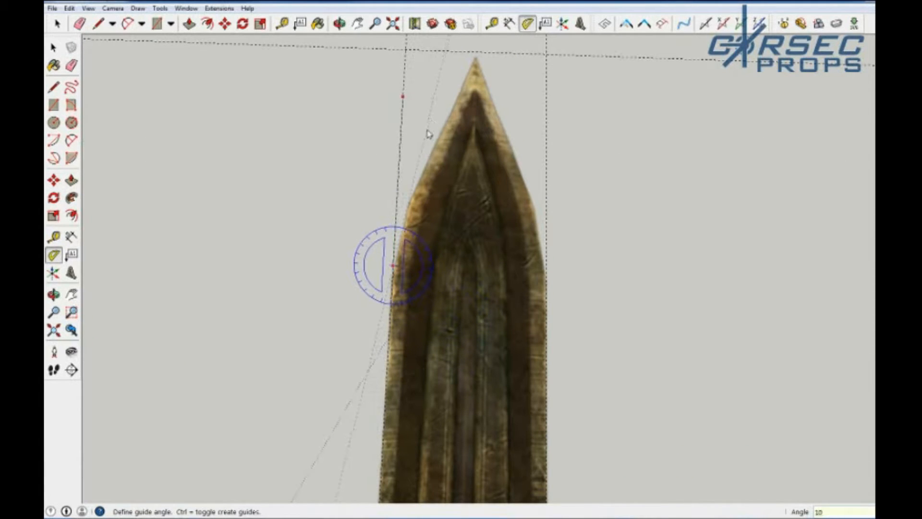
pyautogui.press('Escape')
pyautogui.press('l')
pyautogui.click(393, 266)
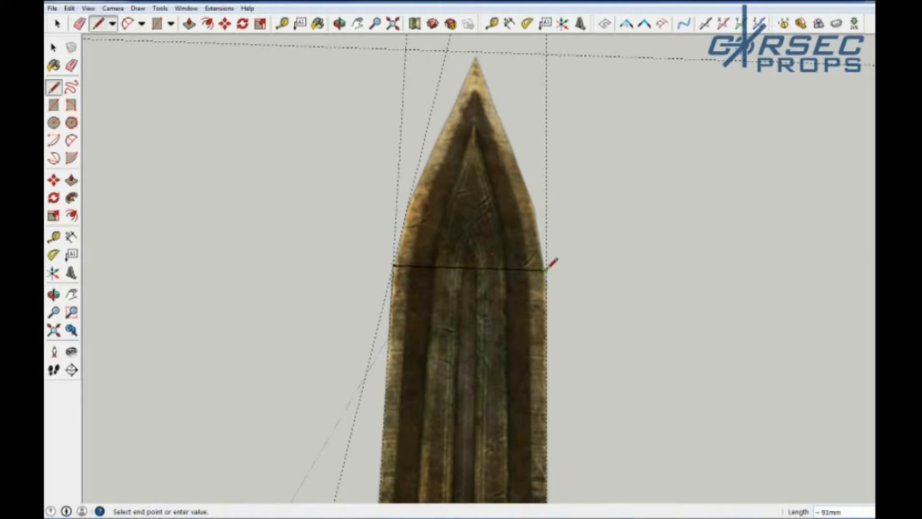
pyautogui.click(546, 269)
# Place a guide angled 10.5 degrees inward from the blade's lower right shoulder.
pyautogui.hotkey('shift', 'p')
pyautogui.click(546, 270)
pyautogui.click(546, 210)
pyautogui.press('Return')
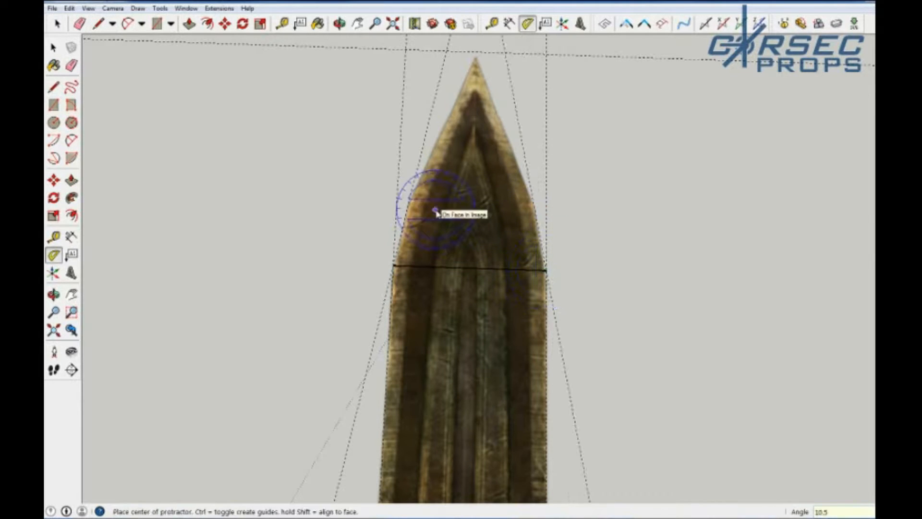
# Draw a line across the blade between its upper shoulders and place a guide from the left end through the tip.
pyautogui.press('l')
pyautogui.click(410, 197)
pyautogui.click(533, 202)
pyautogui.hotkey('shift', 'p')
pyautogui.click(410, 197)
pyautogui.click(437, 89)
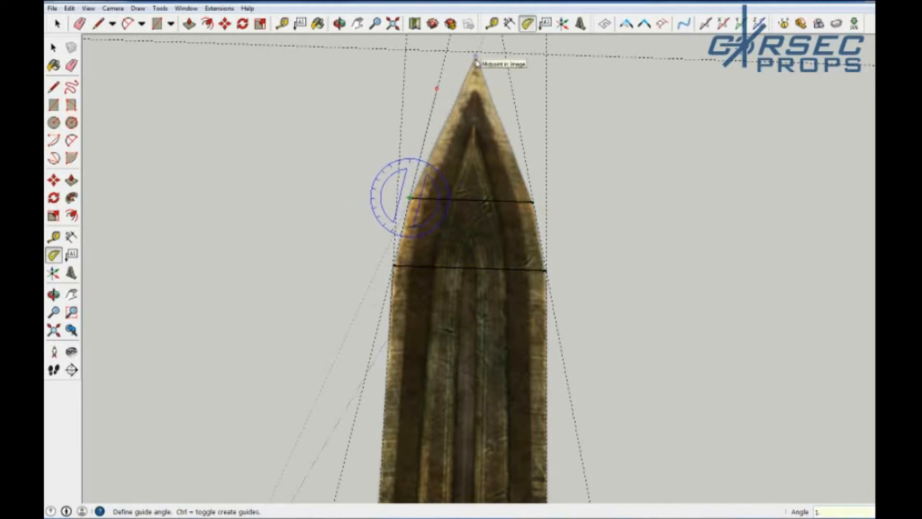
pyautogui.click(475, 59)
pyautogui.click(533, 202)
pyautogui.click(511, 79)
pyautogui.write('10.5')
pyautogui.press('Return')
pyautogui.hotkey('ctrl', 'z')
# Place an angled guide from the upper right shoulder through the blade's tip.
pyautogui.click(533, 202)
pyautogui.click(512, 90)
pyautogui.write('10.5')
pyautogui.press('Return')
# Trace the blade's left edge with lines from the base corner through both shoulders to the tip.
pyautogui.scroll(-8, 452, 314)
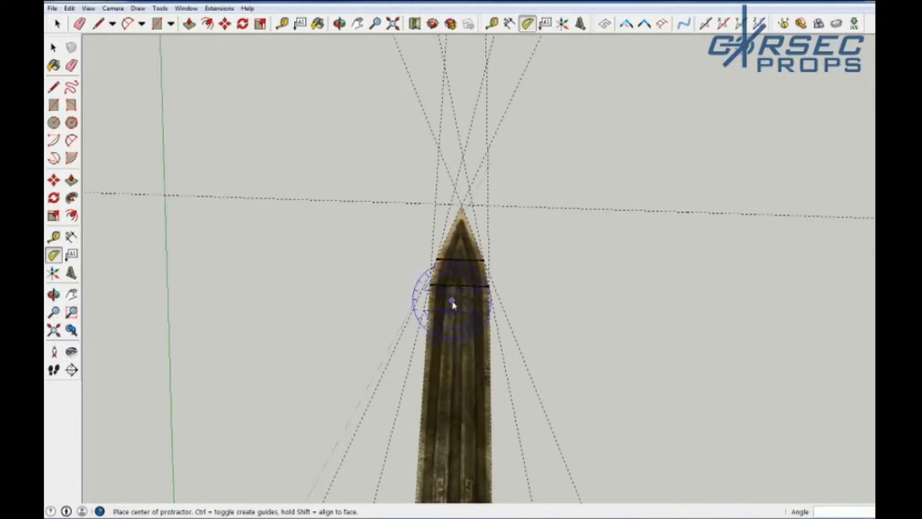
pyautogui.scroll(4, 408, 412)
pyautogui.scroll(3, 448, 412)
pyautogui.press('l')
pyautogui.click(454, 402)
pyautogui.moveTo(459, 288); pyautogui.dragTo(473, 307, button='middle')
pyautogui.scroll(-6, 461, 336)
pyautogui.scroll(8, 466, 223)
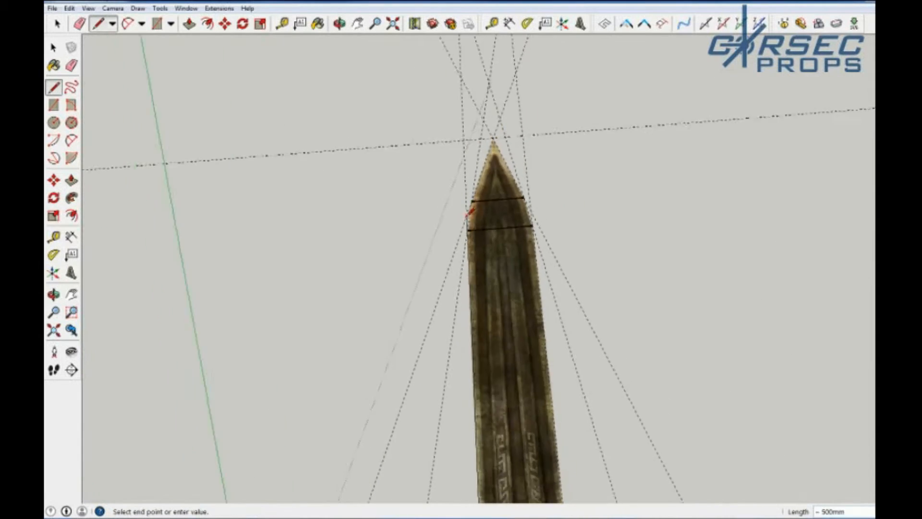
pyautogui.click(474, 238)
pyautogui.moveTo(475, 239); pyautogui.dragTo(506, 158, button='middle')
pyautogui.click(505, 162)
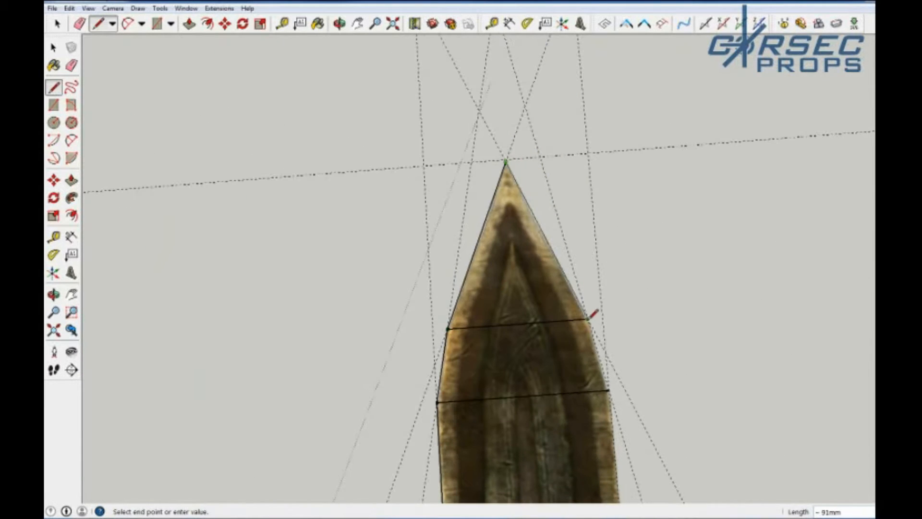
# Trace the blade's right edge from the tip through both shoulders to the base, closing the outline into faces.
pyautogui.click(588, 318)
pyautogui.click(607, 397)
pyautogui.moveTo(384, 339); pyautogui.dragTo(418, 343, button='middle')
pyautogui.keyDown('shift'); pyautogui.moveTo(628, 378); pyautogui.dragTo(464, 173, button='middle'); pyautogui.keyUp('shift')
pyautogui.click(464, 173)
pyautogui.scroll(-3, 464, 173)
pyautogui.keyDown('shift'); pyautogui.moveTo(472, 366); pyautogui.dragTo(459, 165, button='middle'); pyautogui.keyUp('shift')
pyautogui.scroll(-2, 351, 208)
pyautogui.click(413, 325)
pyautogui.click(301, 330)
pyautogui.scroll(-3, 369, 287)
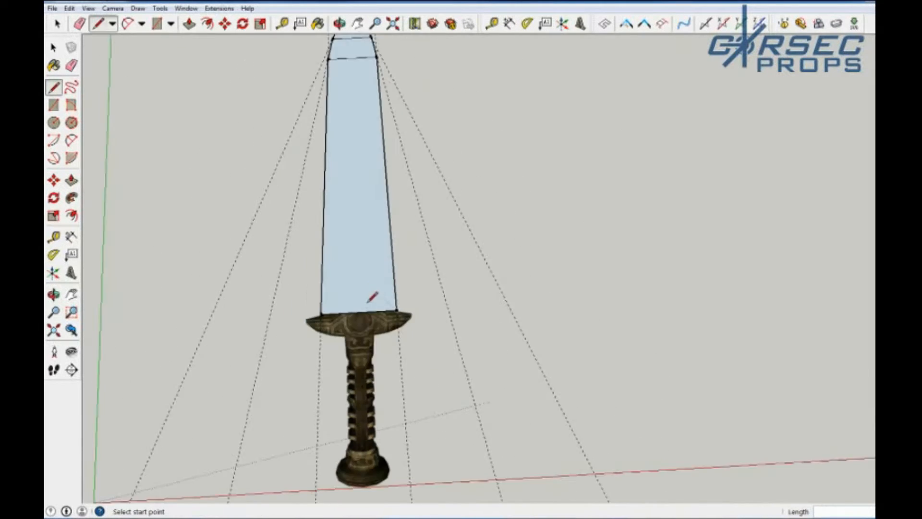
# Erase the two cross lines inside the blade so it becomes one face, and clear the guides.
pyautogui.scroll(2, 293, 336)
pyautogui.keyDown('shift'); pyautogui.moveTo(293, 335); pyautogui.dragTo(331, 326, button='middle'); pyautogui.keyUp('shift')
pyautogui.scroll(-1, 418, 269)
pyautogui.moveTo(447, 284); pyautogui.dragTo(440, 311, button='middle')
pyautogui.scroll(-6, 422, 265)
pyautogui.scroll(6, 380, 298)
pyautogui.scroll(-5, 469, 249)
pyautogui.press('space')
pyautogui.press('e')
pyautogui.moveTo(470, 55); pyautogui.dragTo(471, 76)
pyautogui.press('space')
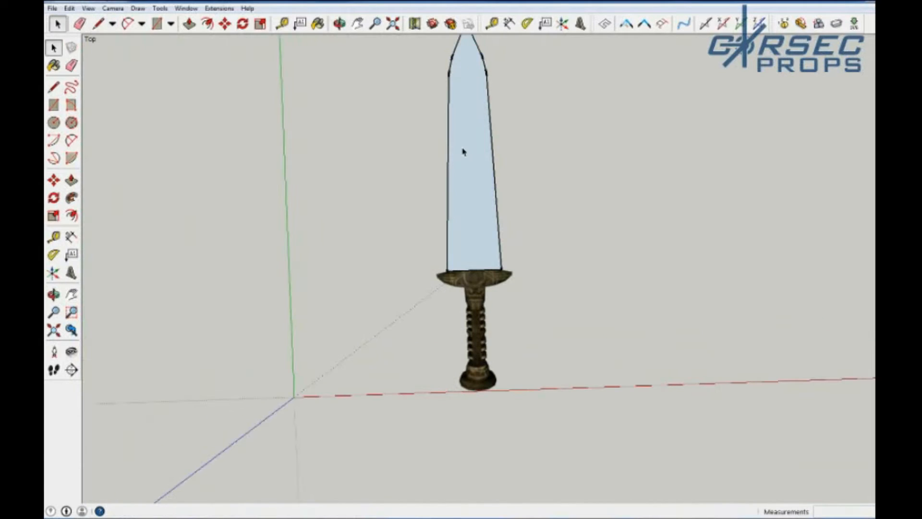
# Select the blade face with its edges and move it sideways off the reference image.
pyautogui.doubleClick(463, 149)
pyautogui.press('m')
pyautogui.click(480, 191)
pyautogui.click(728, 189)
# Draw a straight line across the crossguard between its two wing tips.
pyautogui.scroll(6, 468, 268)
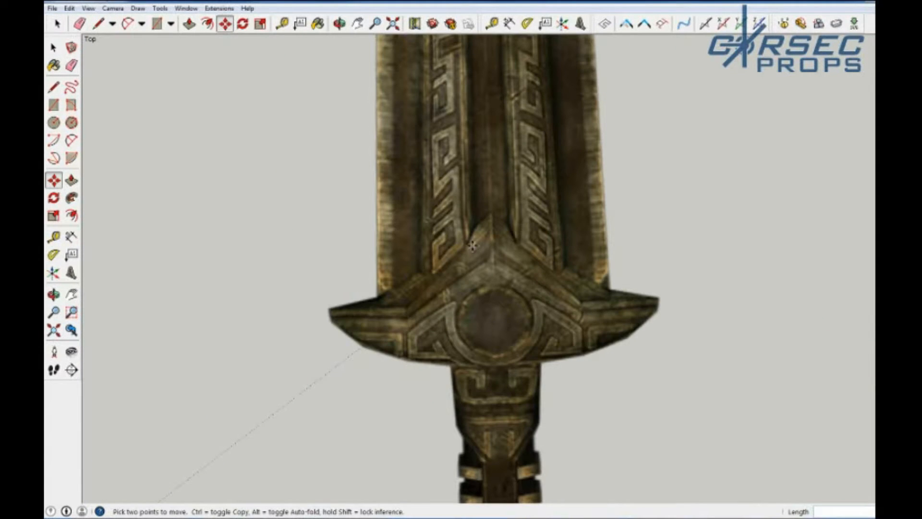
pyautogui.press('l')
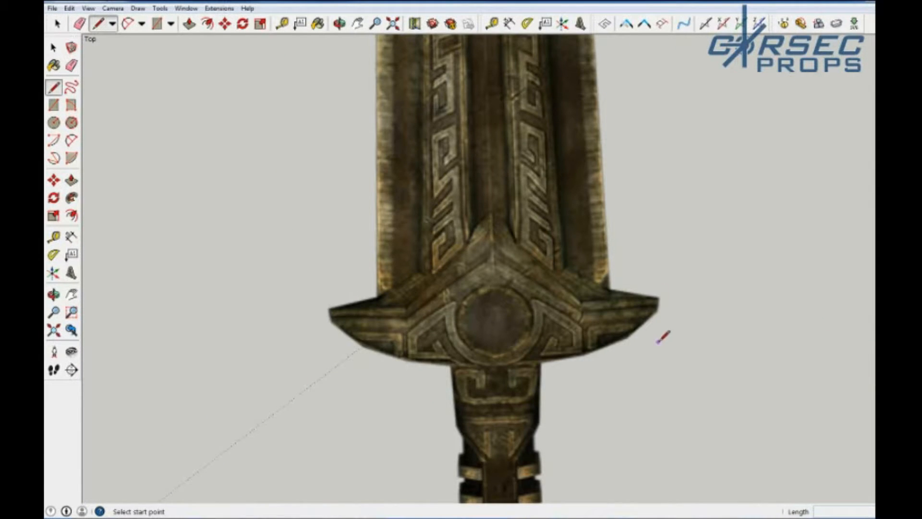
pyautogui.click(330, 306)
pyautogui.click(658, 298)
# Place two mirrored 42.5-degree guides rising from the crossguard line to the guard's central peak.
pyautogui.hotkey('shift', 'p')
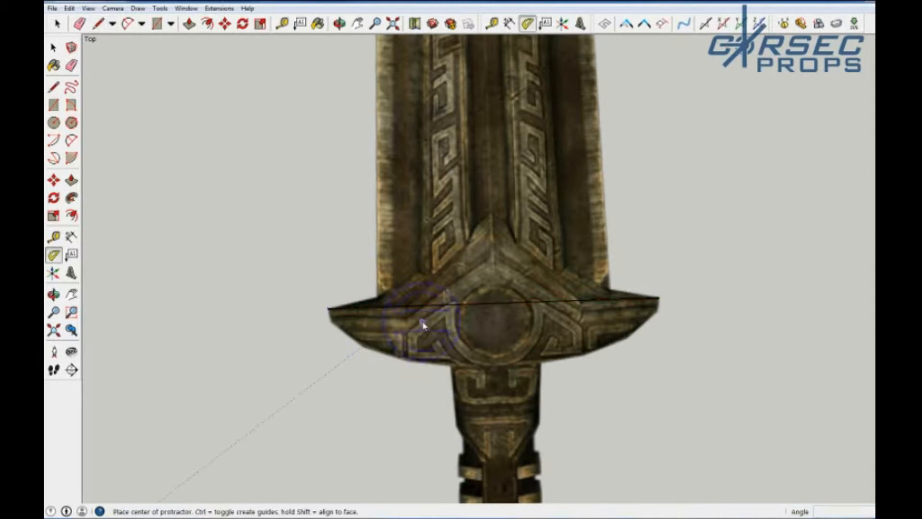
pyautogui.click(407, 306)
pyautogui.click(432, 304)
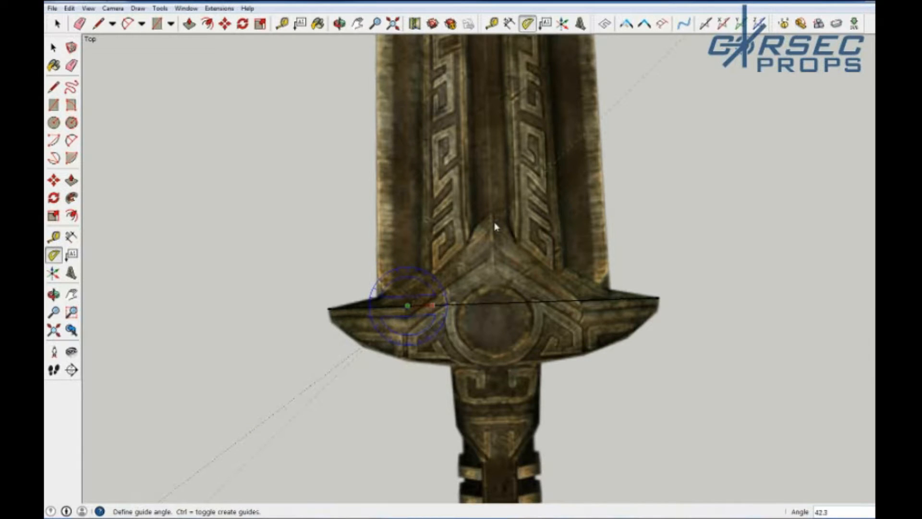
pyautogui.write('.5')
pyautogui.press('Return')
pyautogui.press('l')
pyautogui.click(611, 299)
pyautogui.press('r')
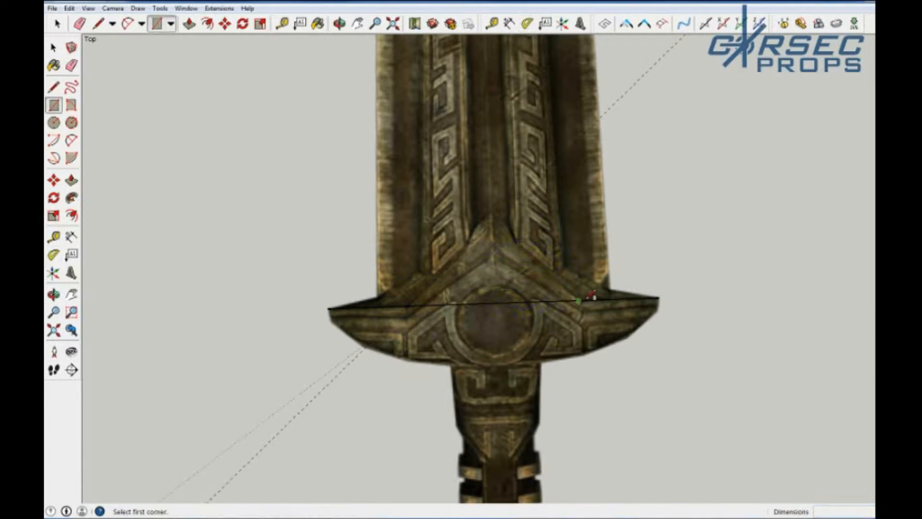
pyautogui.hotkey('shift', 'p')
pyautogui.click(578, 301)
pyautogui.click(553, 300)
pyautogui.write('42.5')
pyautogui.press('Return')
# Draw the two sloping lines from the crossguard line to the central peak, closing the triangular face.
pyautogui.press('l')
pyautogui.click(410, 305)
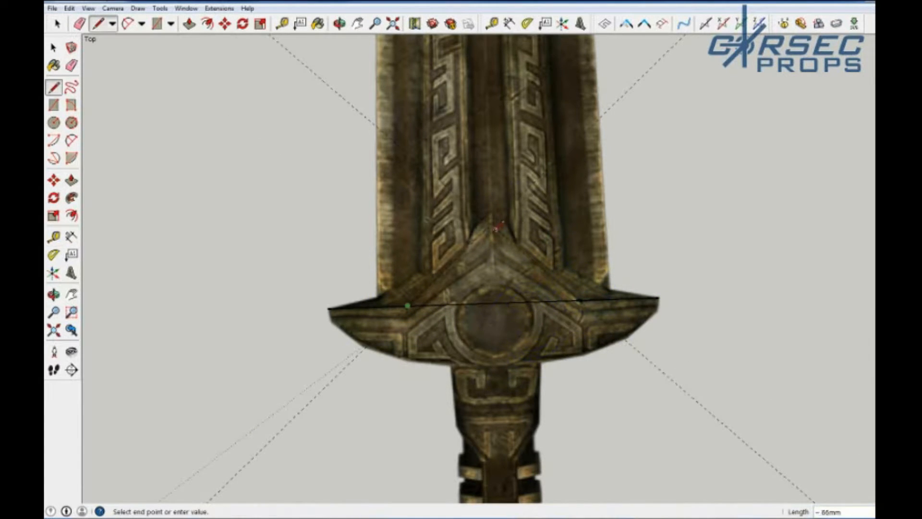
pyautogui.click(491, 225)
pyautogui.click(578, 300)
# Draw the guard's vertical centre line and the straight lower edge where the guard meets the handle.
pyautogui.hotkey('shift', 'p')
pyautogui.press('l')
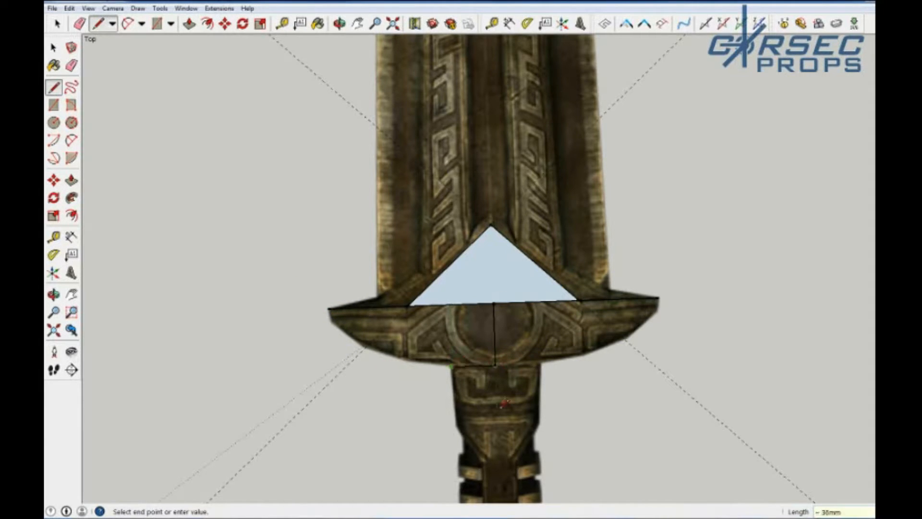
pyautogui.hotkey('shift', 'p')
# Draw a two-point arc along the guard's lower left curve, starting at the handle's corner.
pyautogui.click(452, 364)
pyautogui.click(364, 347)
pyautogui.scroll(3, 408, 357)
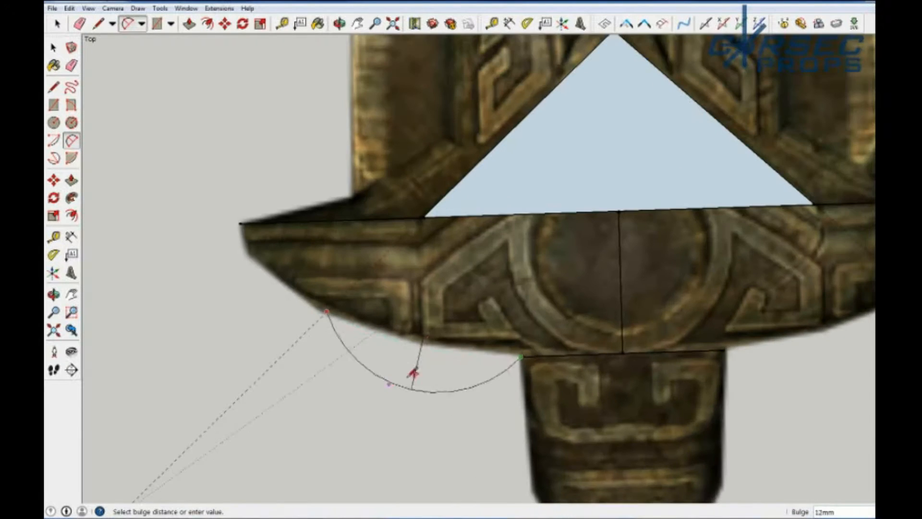
pyautogui.click(425, 341)
pyautogui.scroll(-5, 231, 354)
# Check the guard's wing shape in the Windows Photo Viewer reference image, and try an arc from the left wing tip in SketchUp.
pyautogui.hotkey('alt', 'Tab')
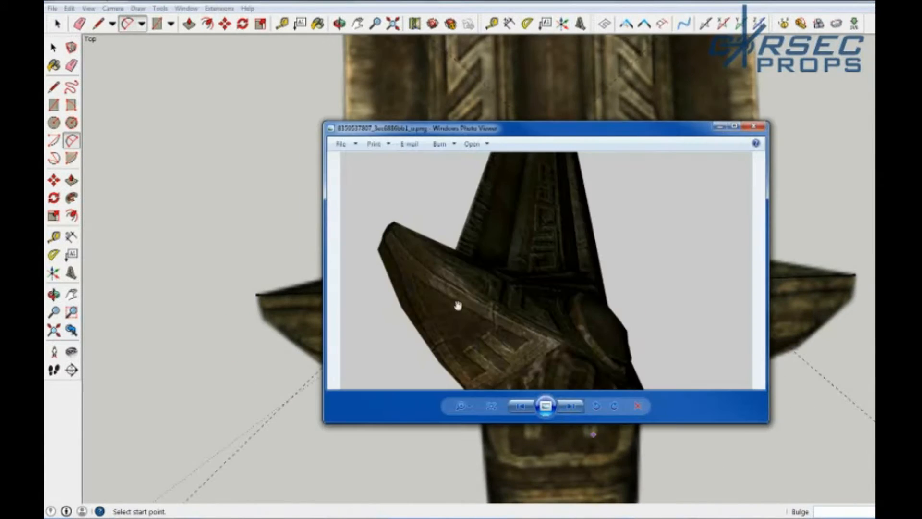
pyautogui.hotkey('alt', 'Tab')
pyautogui.click(256, 294)
pyautogui.click(325, 364)
pyautogui.press('l')
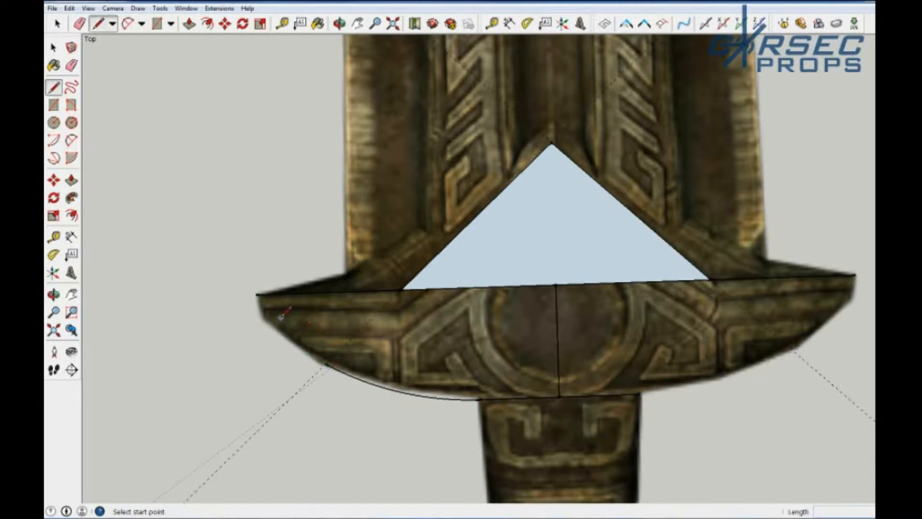
# Place guides angled 15 degrees inward from both wing tips of the guard.
pyautogui.hotkey('shift', 'p')
pyautogui.click(256, 294)
pyautogui.click(258, 346)
pyautogui.write('15')
pyautogui.press('Return')
pyautogui.click(856, 275)
pyautogui.click(860, 350)
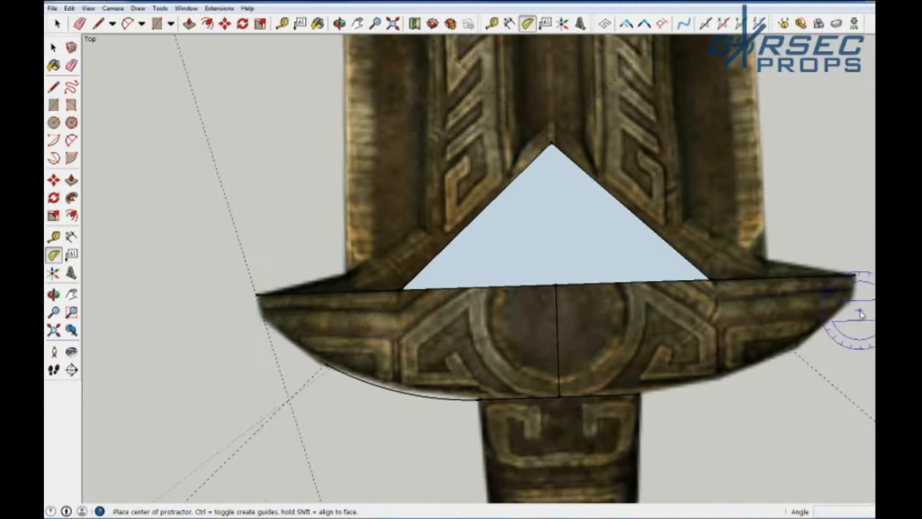
pyautogui.write('15')
pyautogui.press('Return')
# Draw the short slanted ends of both guard wings and the straight lower edges leading to the curved sections.
pyautogui.press('l')
pyautogui.click(855, 275)
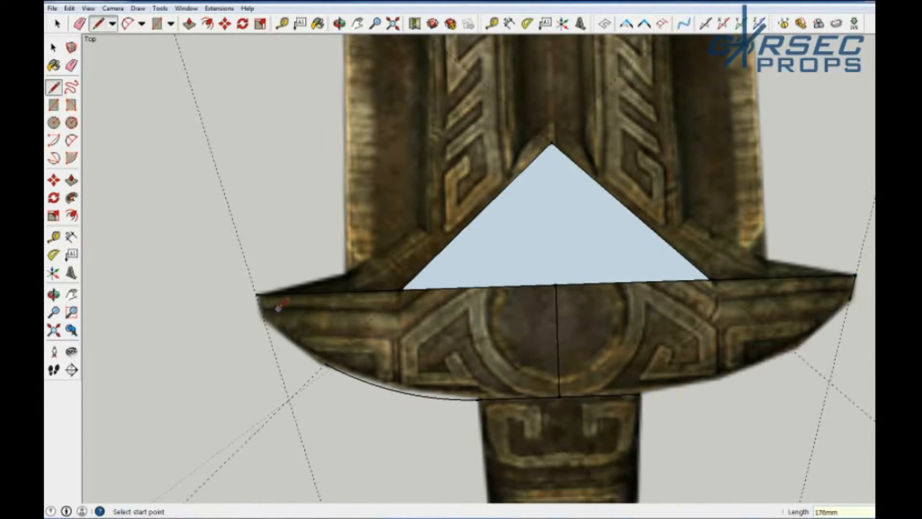
pyautogui.click(326, 363)
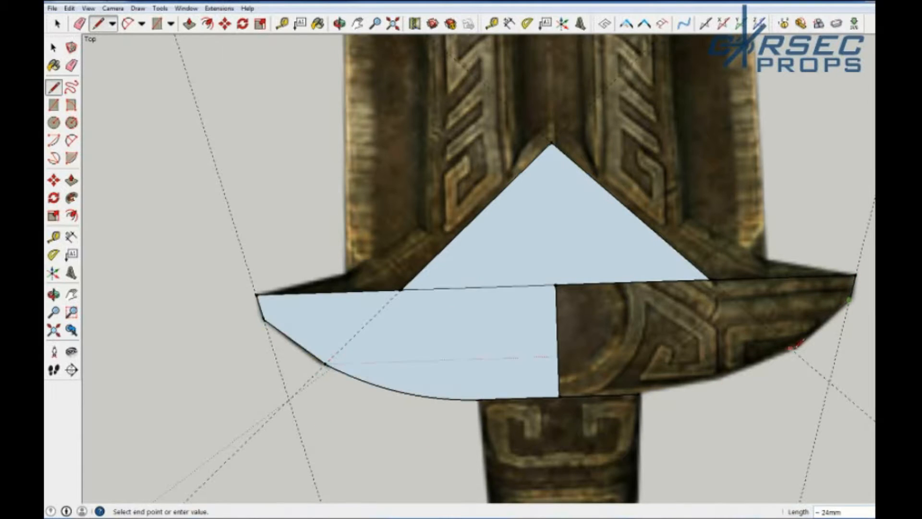
pyautogui.click(791, 348)
pyautogui.hotkey('shift', 'p')
# Try a new arc over the guard's lower left curve, and delete the selected curve edge.
pyautogui.press('a')
pyautogui.click(478, 399)
pyautogui.click(326, 364)
pyautogui.click(209, 9)
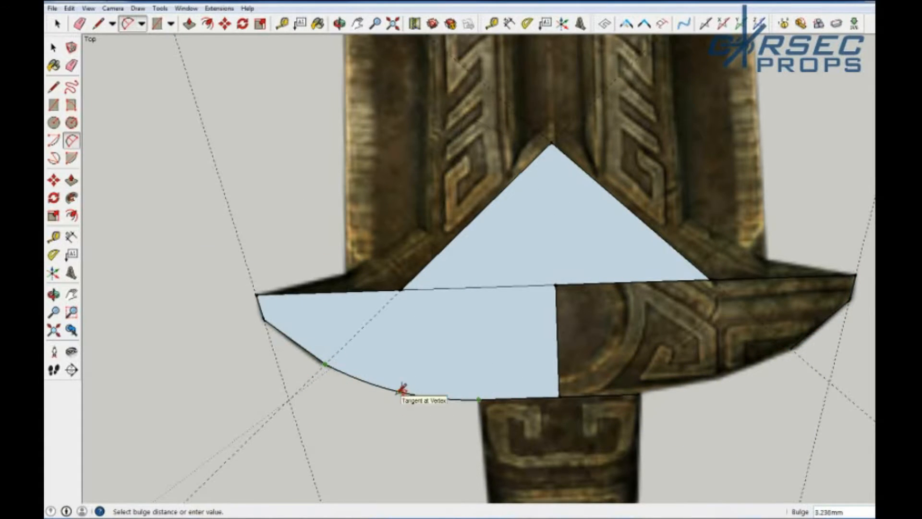
pyautogui.press('r')
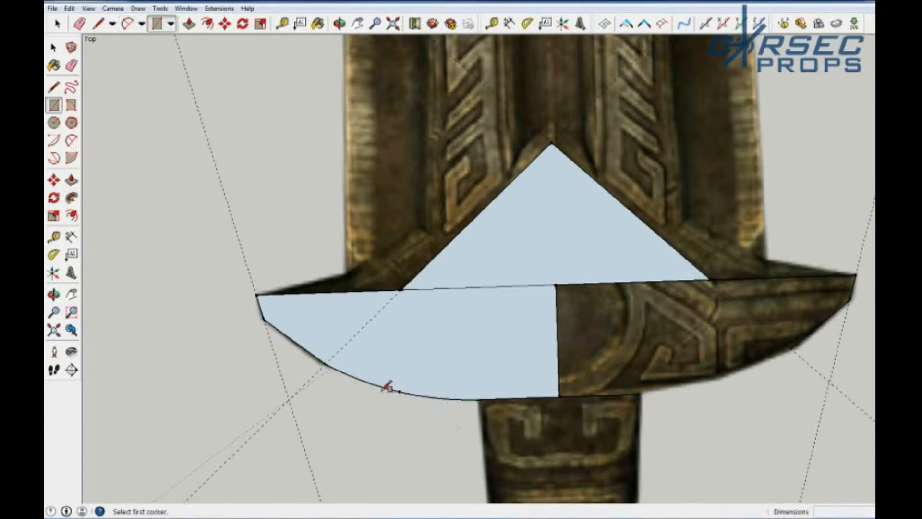
pyautogui.press('space')
pyautogui.click(380, 385)
pyautogui.press('Delete')
# Draw a two-point arc along the guard's lower left curve down to the handle with a 3.25 mm bulge.
pyautogui.press('a')
pyautogui.click(327, 364)
pyautogui.click(479, 399)
pyautogui.write('3.25')
pyautogui.press('Return')
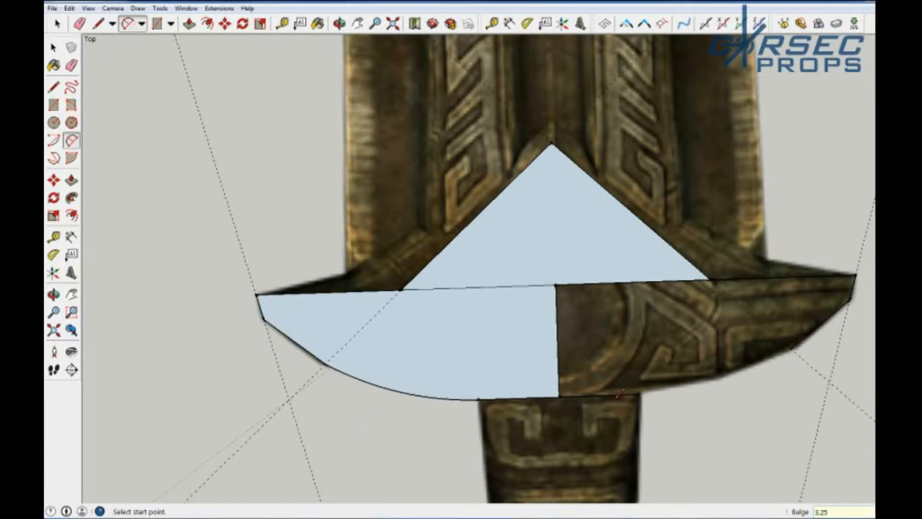
# Redraw the arcs along both lower curves of the guard and erase the dividing lines inside its outline.
pyautogui.click(739, 375)
pyautogui.press('space')
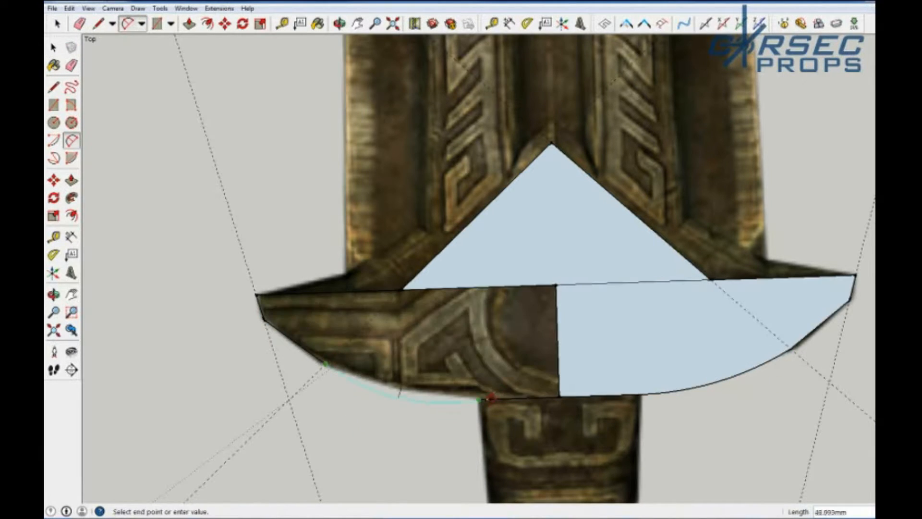
pyautogui.click(403, 388)
pyautogui.press('e')
pyautogui.click(480, 287)
pyautogui.click(558, 341)
# Place a copy of the complete guard shape beside the sword, clear of the reference image.
pyautogui.scroll(-3, 451, 353)
pyautogui.press('m')
pyautogui.click(485, 341)
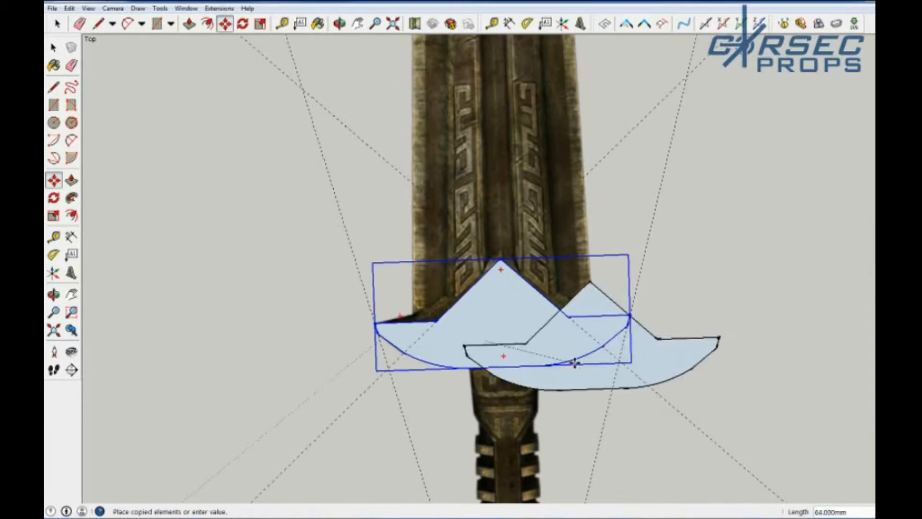
pyautogui.click(586, 402)
pyautogui.press('ctrl')
pyautogui.click(755, 370)
pyautogui.rightClick(412, 341)
pyautogui.click(442, 179)
# Place a 12-degree guide at the guard's left wing tip and draw the sloped upper edge along it to the blade.
pyautogui.scroll(8, 376, 344)
pyautogui.press('l')
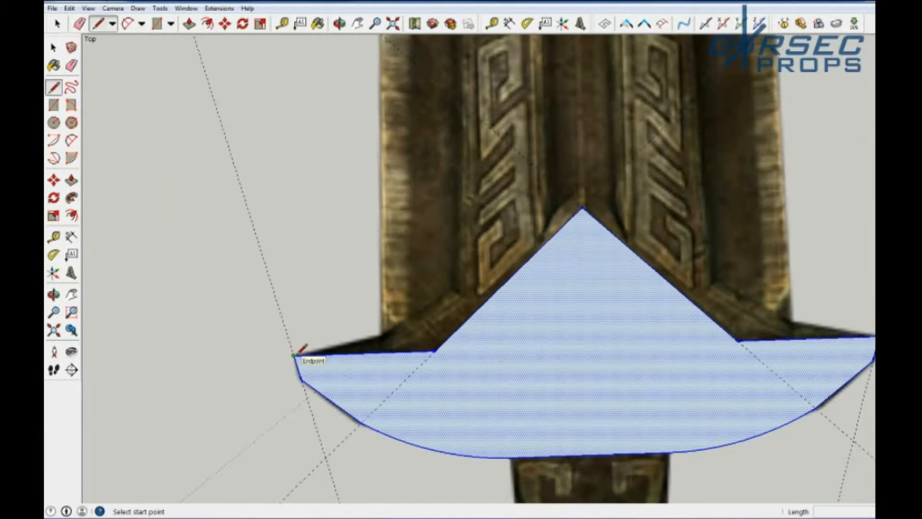
pyautogui.click(293, 356)
pyautogui.click(340, 354)
pyautogui.click(380, 338)
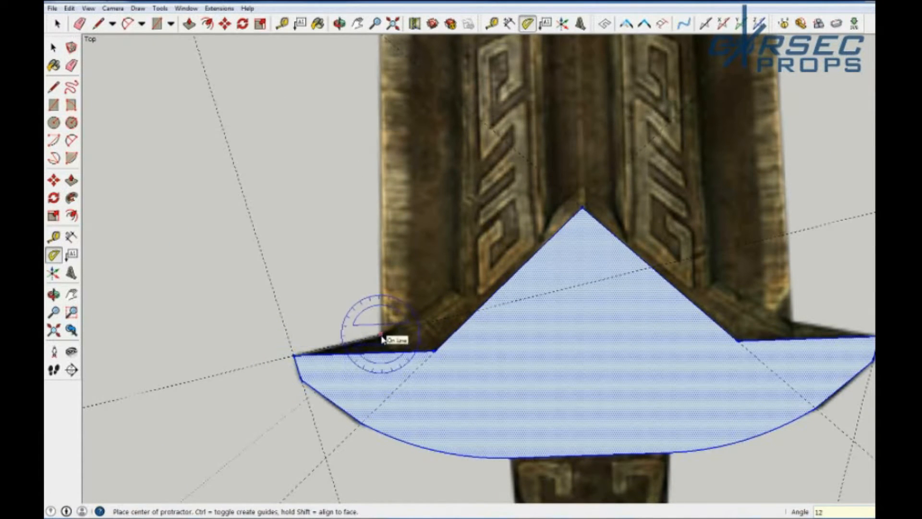
pyautogui.press('l')
pyautogui.click(294, 356)
# Place a matching guide at the guard's right wing tip and draw the sloped upper edge to the blade.
pyautogui.click(53, 255)
pyautogui.click(874, 336)
pyautogui.click(816, 338)
pyautogui.click(793, 321)
pyautogui.press('l')
pyautogui.click(874, 336)
pyautogui.write('2')
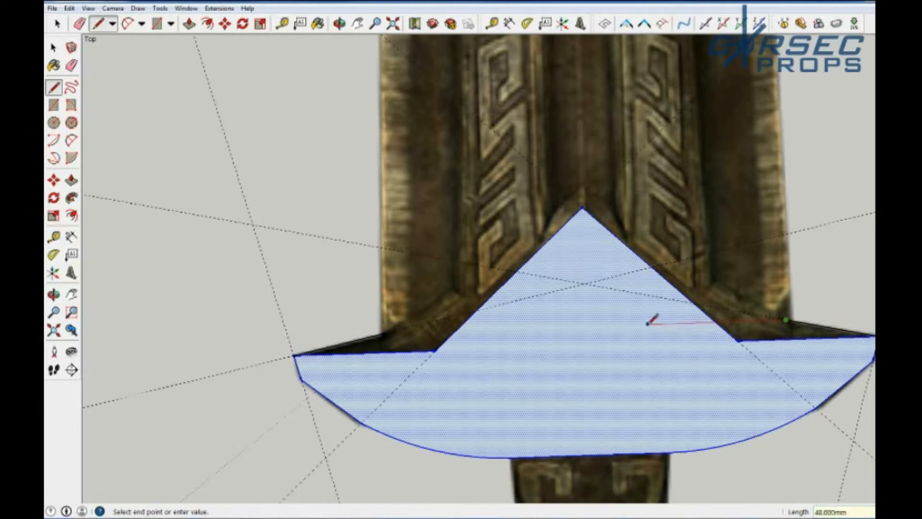
# Place a guide 20 degrees steeper from the left sloped edge's inner end and draw the next edge up to the inner panel.
pyautogui.click(53, 254)
pyautogui.click(385, 333)
pyautogui.click(430, 322)
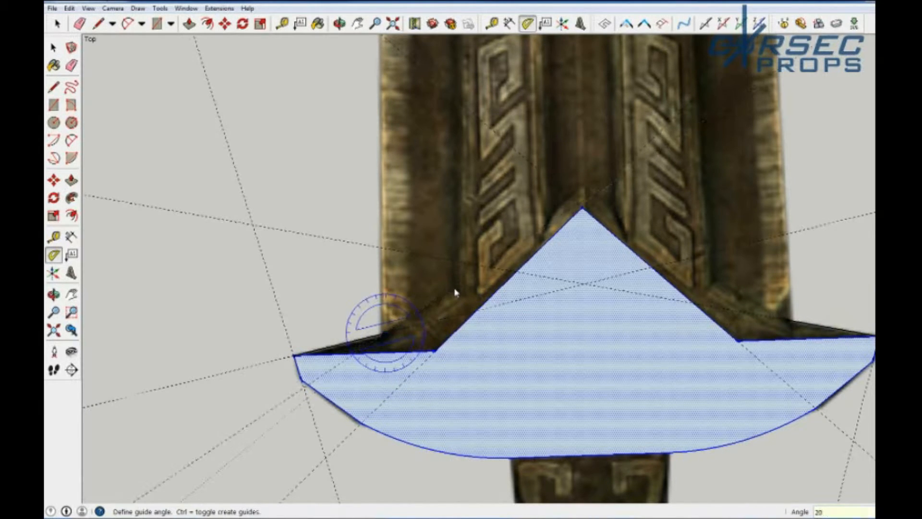
pyautogui.click(455, 292)
pyautogui.press('l')
pyautogui.click(385, 333)
# Place a guide from the right sloped edge's inner end and draw the mirrored edge up to the inner panel.
pyautogui.click(54, 255)
pyautogui.click(786, 319)
pyautogui.click(739, 311)
pyautogui.click(718, 284)
pyautogui.press('l')
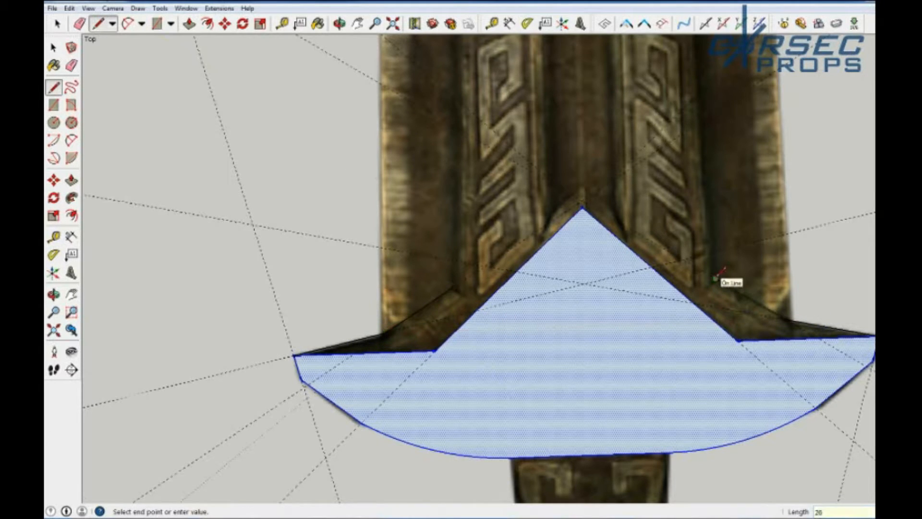
pyautogui.press('Escape')
# Place a guide from the upper end of the left guard edge along the left side of the blade's inner panel.
pyautogui.click(53, 255)
pyautogui.click(454, 290)
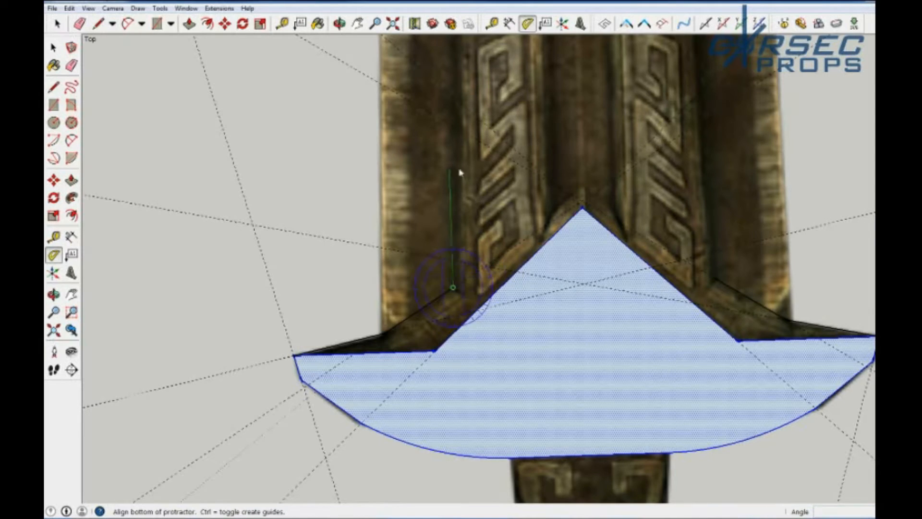
pyautogui.scroll(-8, 453, 366)
pyautogui.scroll(8, 445, 87)
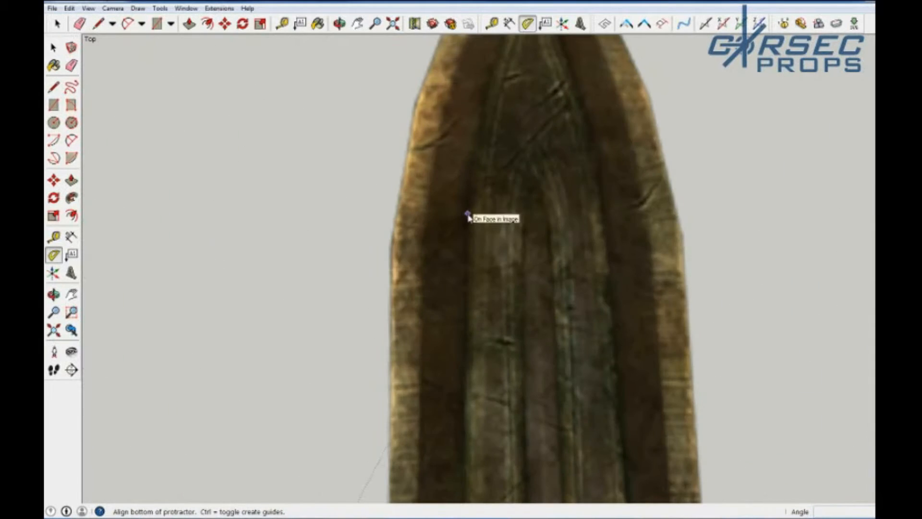
pyautogui.scroll(-8, 407, 193)
pyautogui.click(405, 194)
pyautogui.scroll(7, 405, 194)
pyautogui.click(461, 214)
# Place a guide along the right side of the blade's inner panel.
pyautogui.scroll(-8, 463, 272)
pyautogui.scroll(6, 486, 427)
pyautogui.click(494, 446)
pyautogui.click(485, 197)
pyautogui.click(479, 216)
# Draw the long sides of the blade's inner panel along the guides and connect them with lines across to form a face.
pyautogui.press('l')
pyautogui.click(394, 448)
pyautogui.scroll(-7, 395, 447)
pyautogui.scroll(10, 401, 103)
pyautogui.keyDown('shift'); pyautogui.moveTo(438, 149); pyautogui.dragTo(442, 373, button='middle'); pyautogui.keyUp('shift')
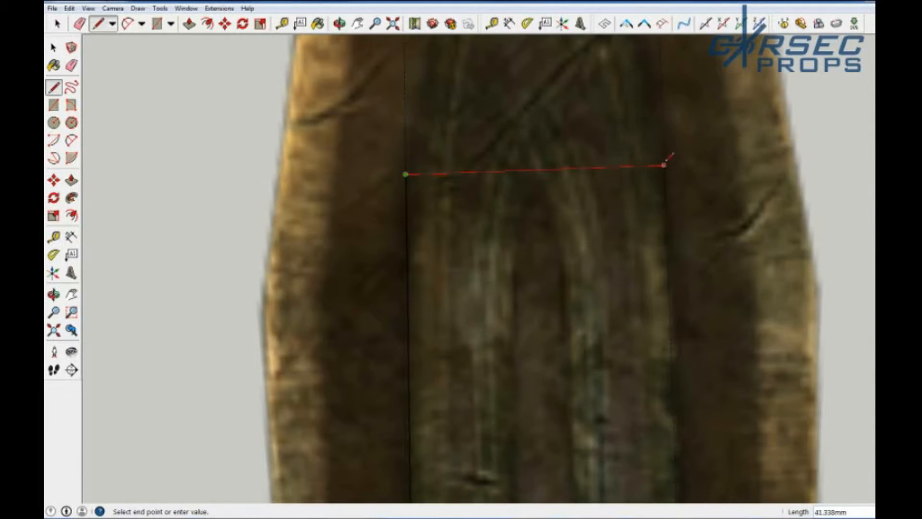
pyautogui.click(663, 165)
pyautogui.scroll(-3, 495, 332)
pyautogui.moveTo(521, 340); pyautogui.dragTo(541, 268, button='middle')
pyautogui.scroll(-8, 541, 268)
pyautogui.scroll(9, 485, 339)
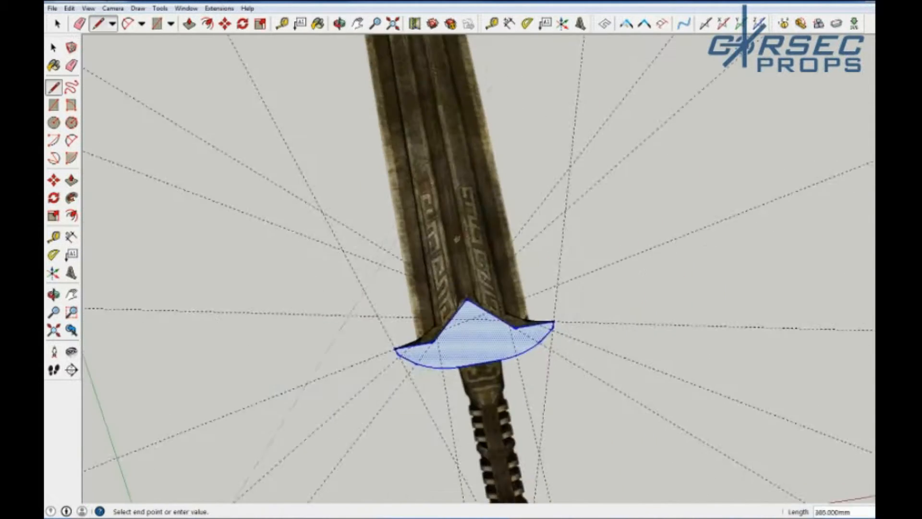
pyautogui.click(609, 196)
# Draw the inner panel's pointed tip using an angled guide from its upper corner, and erase the line across the tip's base.
pyautogui.scroll(-9, 487, 358)
pyautogui.scroll(7, 433, 131)
pyautogui.press('p')
pyautogui.click(429, 251)
pyautogui.keyDown('shift'); pyautogui.moveTo(428, 251); pyautogui.dragTo(375, 313, button='middle'); pyautogui.keyUp('shift')
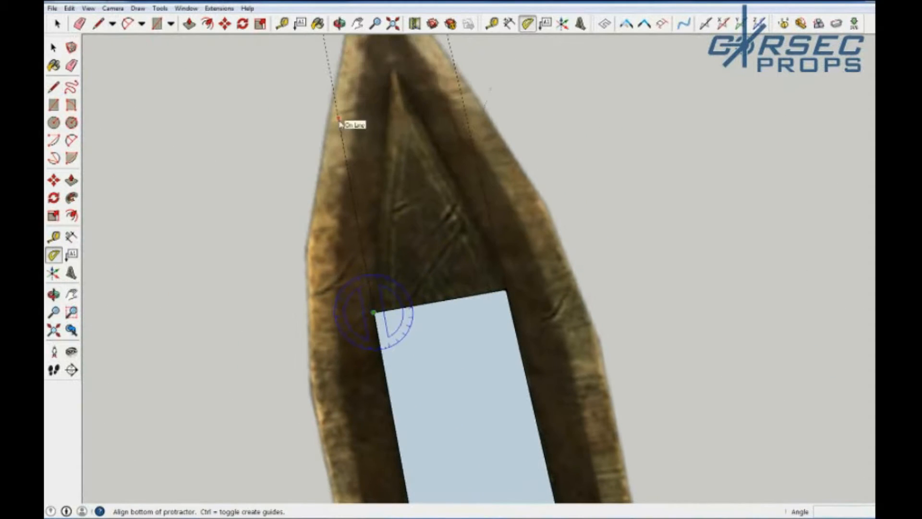
pyautogui.click(338, 118)
pyautogui.click(393, 78)
pyautogui.press('l')
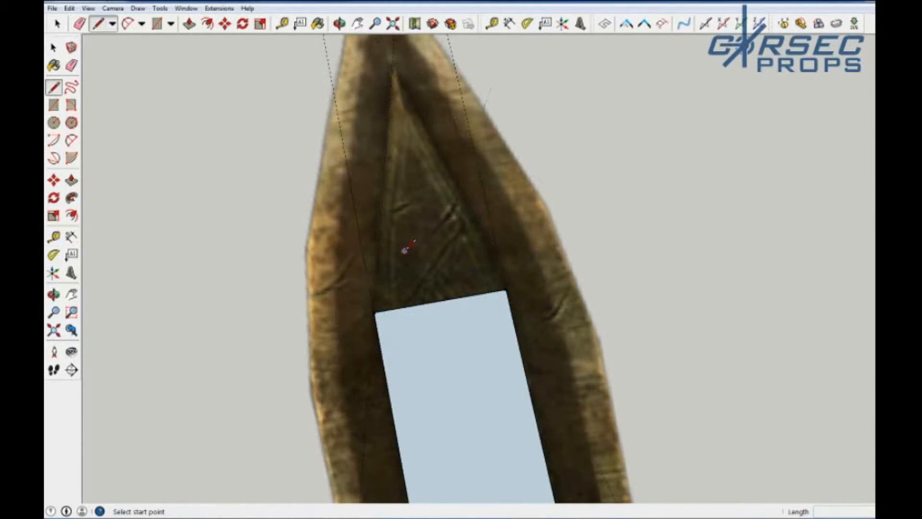
pyautogui.click(392, 69)
pyautogui.press('e')
pyautogui.click(456, 300)
# Draw a short line straight up from the guard's central peak to the apex of the raised border.
pyautogui.press('space')
pyautogui.moveTo(456, 335); pyautogui.dragTo(398, 289, button='middle')
pyautogui.scroll(-6, 397, 289)
pyautogui.scroll(8, 423, 377)
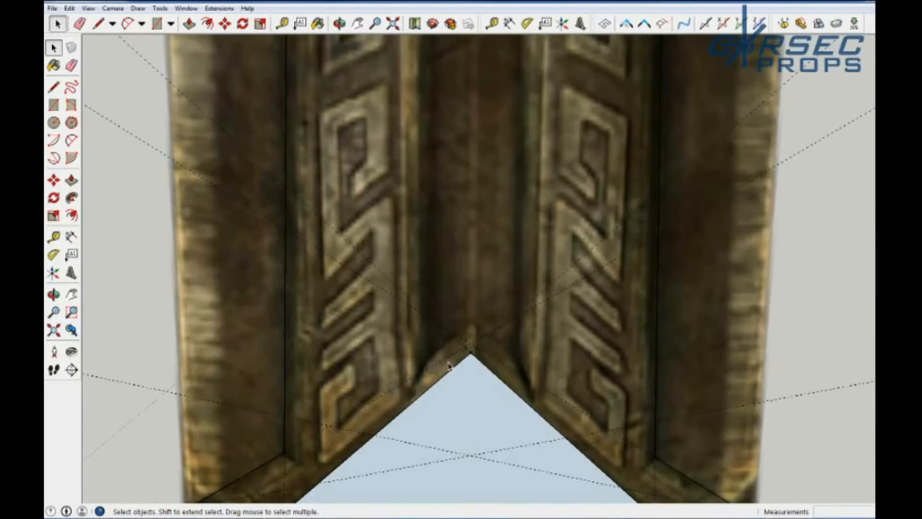
pyautogui.moveTo(450, 367); pyautogui.dragTo(449, 261, button='middle')
pyautogui.scroll(4, 450, 268)
pyautogui.press('l')
pyautogui.click(467, 315)
pyautogui.click(466, 265)
# Place an angled guide at the border's apex and draw its sloping edges down to the central groove's sides.
pyautogui.hotkey('shift', 'p')
pyautogui.click(466, 264)
pyautogui.click(371, 263)
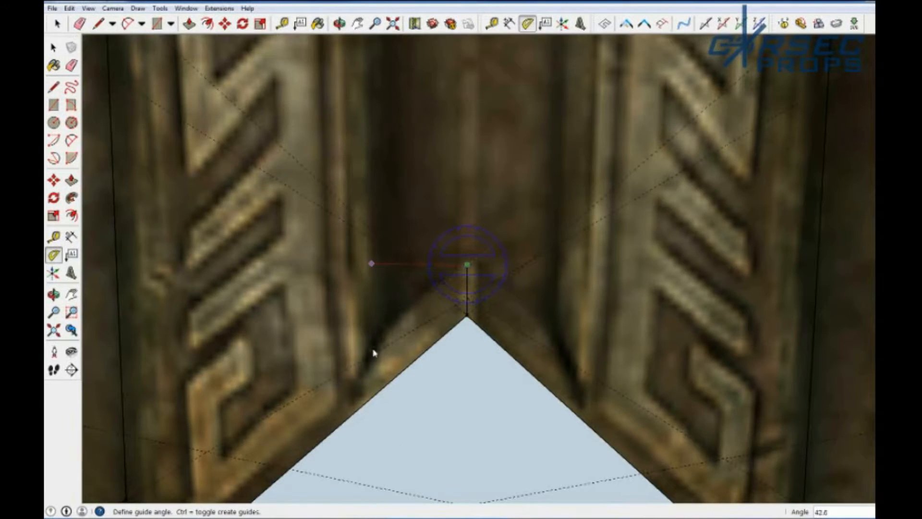
pyautogui.click(372, 350)
pyautogui.press('l')
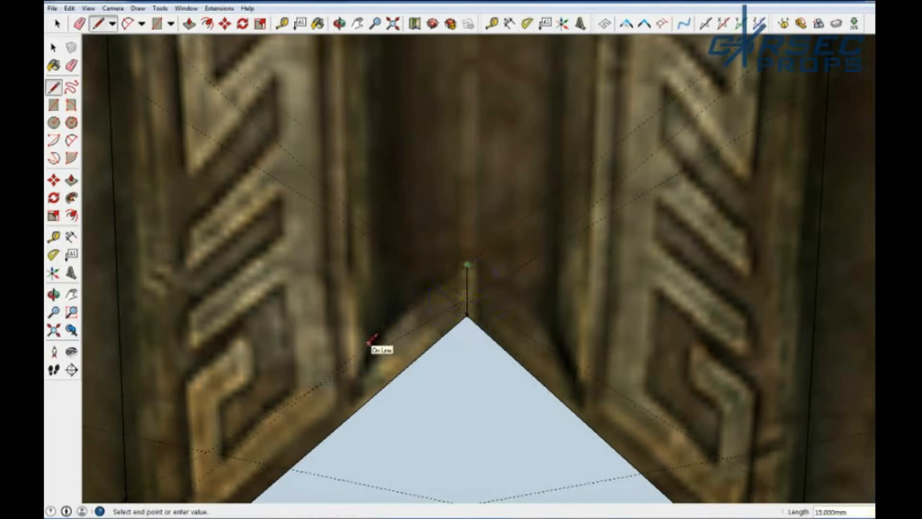
pyautogui.hotkey('shift', 'p')
pyautogui.click(369, 343)
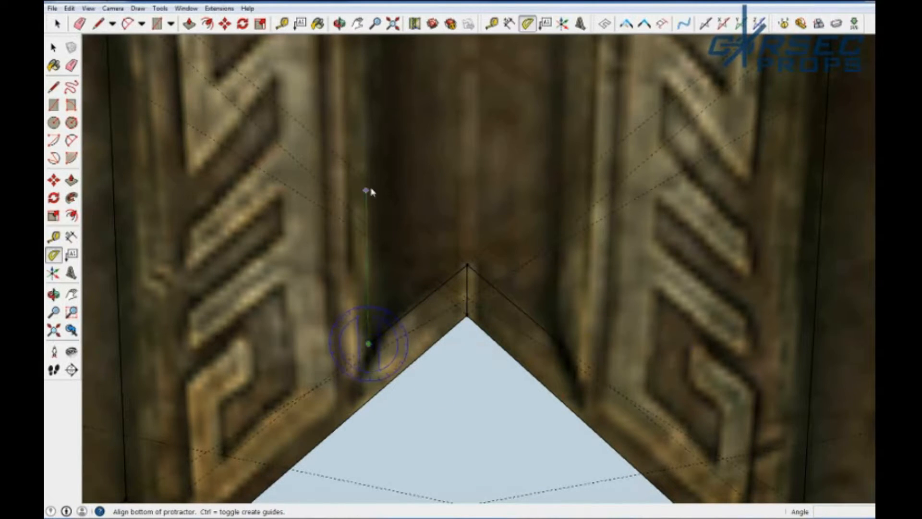
pyautogui.click(453, 276)
pyautogui.scroll(-10, 422, 351)
pyautogui.scroll(7, 417, 118)
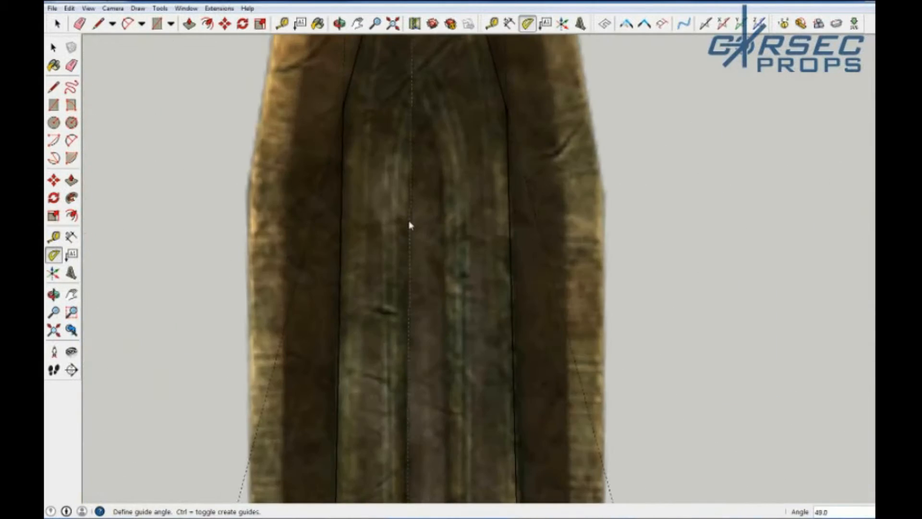
pyautogui.scroll(1, 412, 226)
pyautogui.click(412, 226)
pyautogui.scroll(-7, 419, 269)
pyautogui.scroll(7, 421, 288)
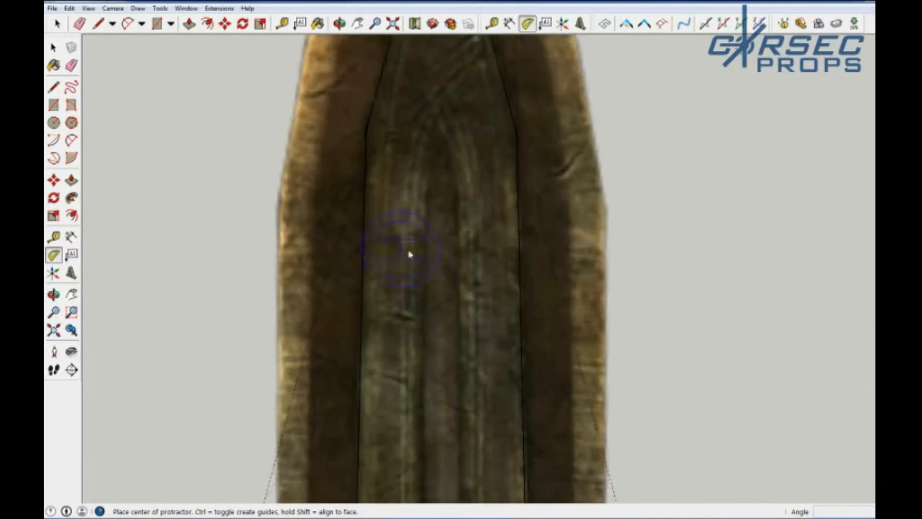
# Place a guide angled 1 degree from vertical along the left side of the blade's central groove.
pyautogui.scroll(-8, 418, 233)
pyautogui.scroll(6, 467, 364)
pyautogui.scroll(-5, 467, 364)
pyautogui.scroll(5, 432, 424)
pyautogui.click(427, 420)
pyautogui.click(429, 336)
pyautogui.keyDown('shift'); pyautogui.moveTo(435, 72); pyautogui.dragTo(447, 281, button='middle'); pyautogui.keyUp('shift')
pyautogui.scroll(-5, 433, 288)
pyautogui.scroll(8, 411, 301)
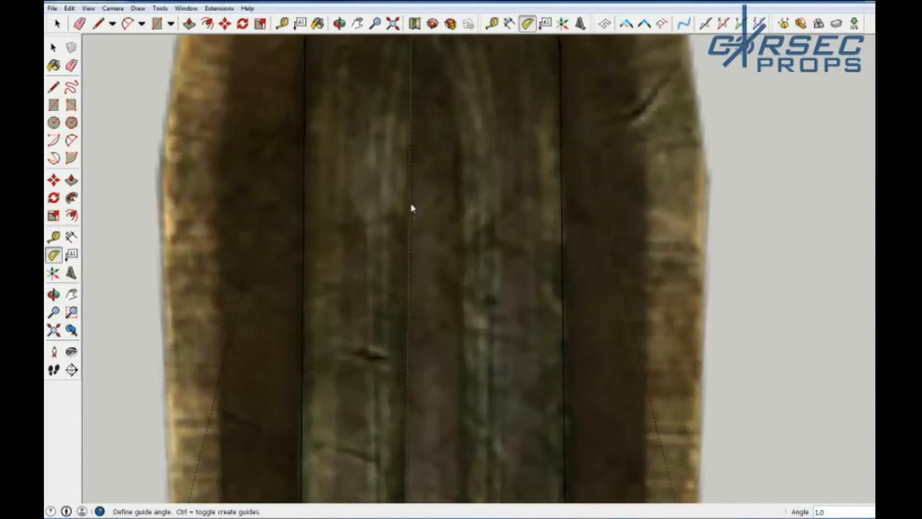
pyautogui.scroll(-3, 412, 317)
pyautogui.scroll(3, 416, 309)
pyautogui.click(420, 291)
# Place a guide angled 1 degree from vertical along the right side of the central groove.
pyautogui.scroll(3, 381, 354)
pyautogui.scroll(-8, 436, 304)
pyautogui.scroll(8, 474, 262)
pyautogui.click(472, 261)
pyautogui.click(471, 140)
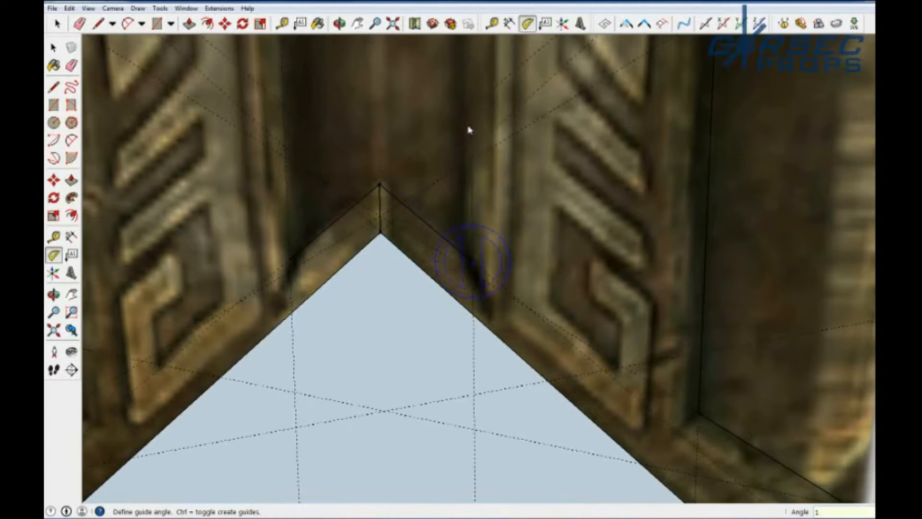
pyautogui.press('Return')
# Draw the central groove's two long edges up the blade along the guides and connect their upper ends.
pyautogui.press('l')
pyautogui.click(290, 259)
pyautogui.keyDown('shift'); pyautogui.moveTo(336, 106); pyautogui.dragTo(336, 459, button='middle'); pyautogui.keyUp('shift')
pyautogui.scroll(-5, 336, 460)
pyautogui.keyDown('shift'); pyautogui.moveTo(341, 144); pyautogui.dragTo(341, 462, button='middle'); pyautogui.keyUp('shift')
pyautogui.keyDown('shift'); pyautogui.moveTo(332, 62); pyautogui.dragTo(332, 179, button='middle'); pyautogui.keyUp('shift')
pyautogui.scroll(5, 293, 126)
pyautogui.scroll(-3, 293, 126)
pyautogui.press('Return')
pyautogui.press('Escape')
pyautogui.scroll(5, 338, 72)
pyautogui.click(302, 231)
pyautogui.click(362, 232)
# Place inward-angled guides at both upper corners of the central groove.
pyautogui.press('p')
pyautogui.click(302, 232)
pyautogui.click(298, 151)
pyautogui.click(339, 177)
pyautogui.click(361, 232)
pyautogui.click(356, 146)
pyautogui.click(317, 157)
# Draw the two sloping lines that form the central groove's pointed upper end.
pyautogui.press('l')
pyautogui.click(302, 232)
pyautogui.click(331, 181)
pyautogui.click(361, 232)
pyautogui.scroll(-6, 360, 290)
pyautogui.press('Escape')
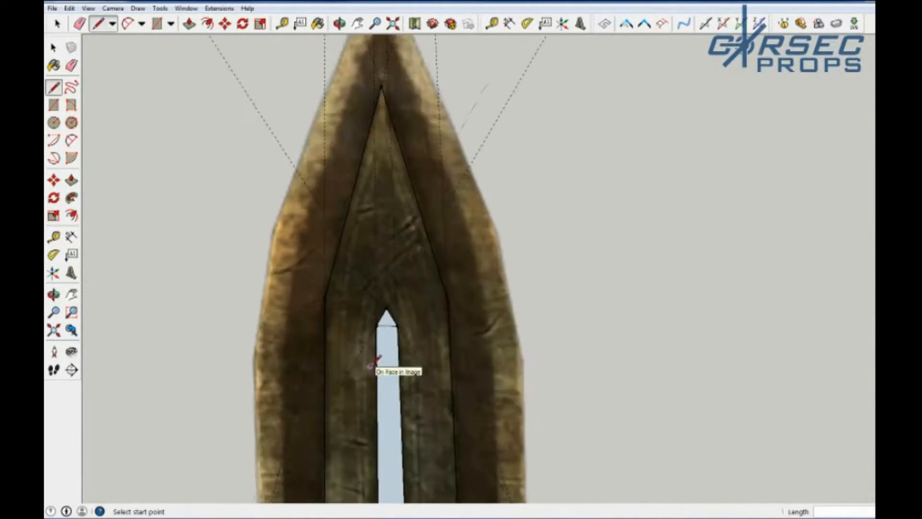
# Clear the construction guides from around the blade and guard.
pyautogui.scroll(3, 372, 237)
pyautogui.scroll(3, 379, 186)
pyautogui.press('e')
pyautogui.scroll(-6, 363, 217)
pyautogui.scroll(8, 354, 243)
pyautogui.scroll(-4, 347, 290)
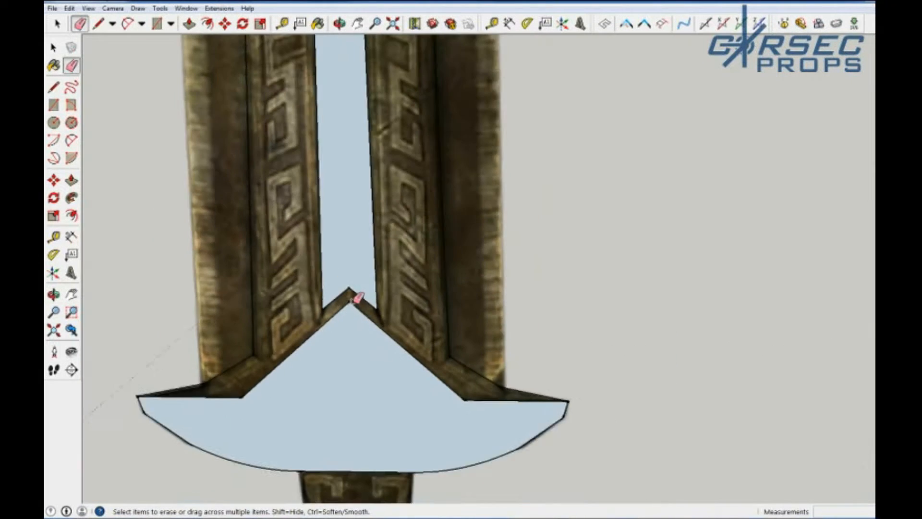
# Erase the guard's inner top edges and peak line, and retrace an edge at the inner panel's lower right corner.
pyautogui.scroll(2, 371, 313)
pyautogui.scroll(-6, 370, 313)
pyautogui.scroll(4, 343, 332)
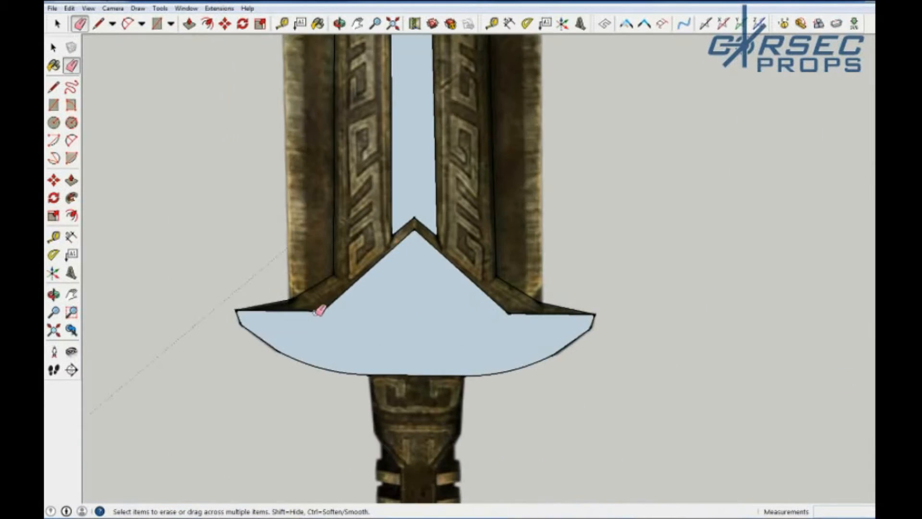
pyautogui.click(312, 311)
pyautogui.click(516, 314)
pyautogui.click(473, 282)
pyautogui.press('l')
pyautogui.click(496, 276)
# Delete the face filling the blade's central groove.
pyautogui.press('space')
pyautogui.click(406, 215)
pyautogui.press('Delete')
pyautogui.scroll(-8, 404, 230)
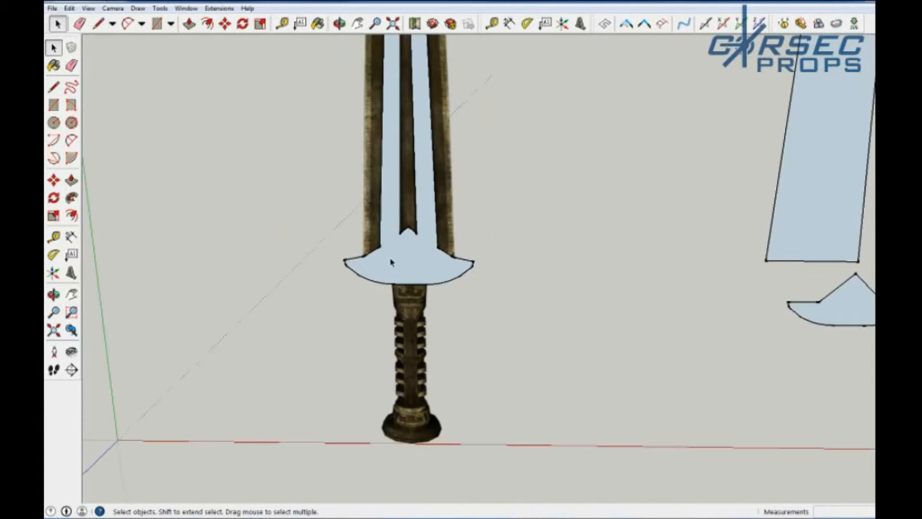
# Make the blade outline a component.
pyautogui.press('m')
pyautogui.press('space')
pyautogui.click(558, 248)
pyautogui.press('g')
pyautogui.press('Return')
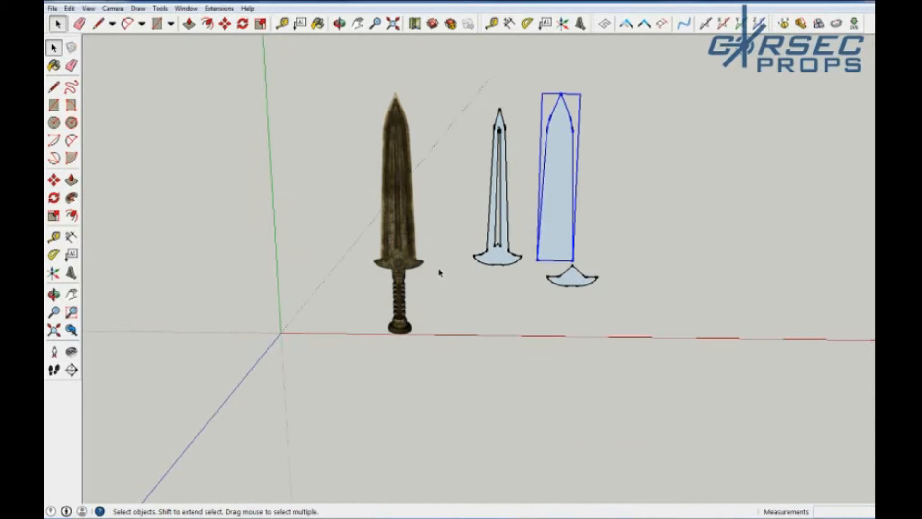
# Trace the first edges of the left carved rune's lower tip, just above the guard on the reference image.
pyautogui.scroll(5, 432, 269)
pyautogui.scroll(6, 347, 249)
pyautogui.scroll(2, 477, 254)
pyautogui.moveTo(476, 255); pyautogui.dragTo(562, 244, button='middle')
pyautogui.scroll(5, 563, 244)
pyautogui.press('l')
pyautogui.click(482, 429)
pyautogui.click(499, 431)
# Set the camera to the standard top view over the reference image.
pyautogui.moveTo(601, 153); pyautogui.dragTo(272, 45, button='middle')
pyautogui.click(88, 8)
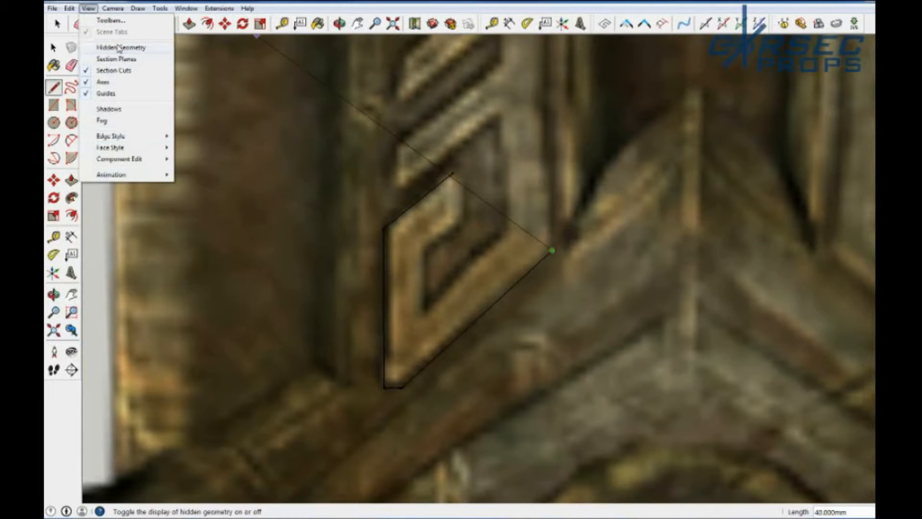
pyautogui.moveTo(113, 9)
pyautogui.moveTo(189, 48)
pyautogui.click(263, 44)
pyautogui.moveTo(556, 134); pyautogui.dragTo(535, 126, button='middle')
pyautogui.click(113, 8)
pyautogui.moveTo(163, 41)
pyautogui.click(263, 43)
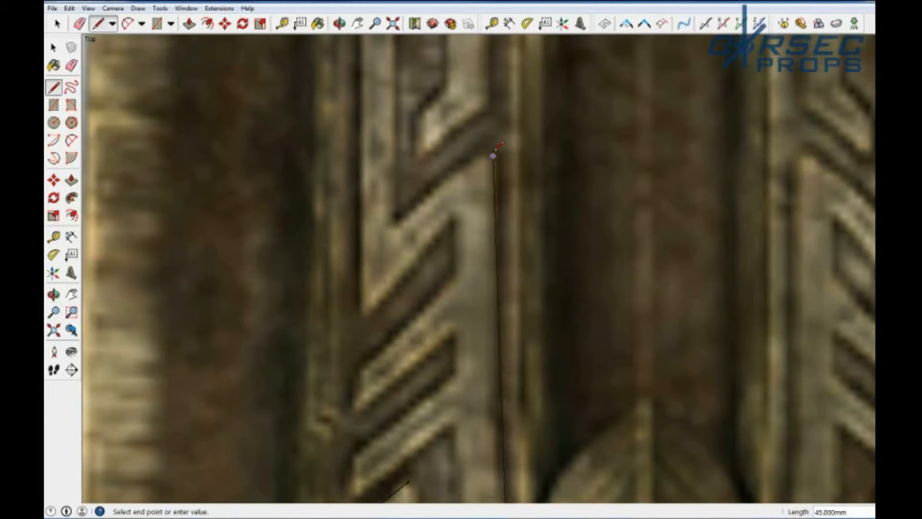
# Trace the left rune's long right edge and the inner hook at its upper end.
pyautogui.scroll(2, 496, 123)
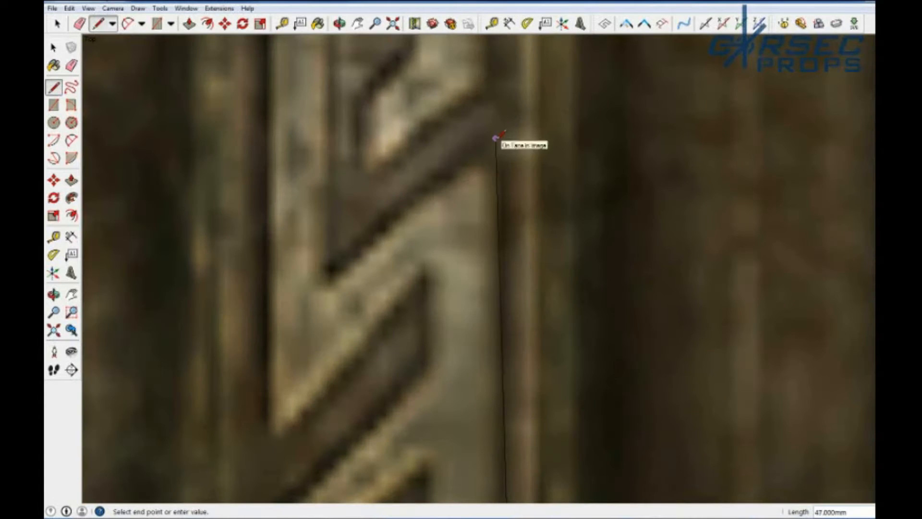
pyautogui.click(336, 273)
pyautogui.moveTo(336, 272); pyautogui.dragTo(364, 206, button='middle')
pyautogui.click(379, 207)
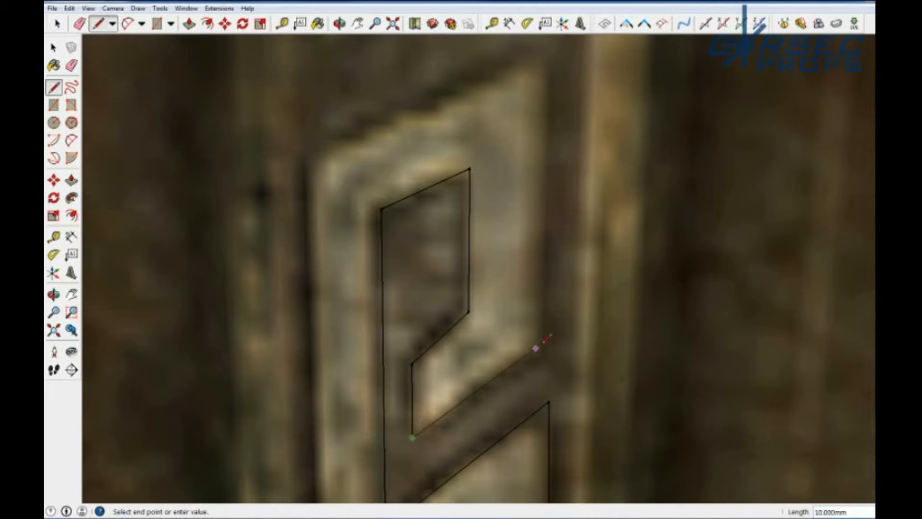
# Trace the rune's sloping upper end and left side, and continue the outline around its slanted middle bars.
pyautogui.keyDown('shift'); pyautogui.moveTo(527, 82); pyautogui.dragTo(527, 155, button='middle'); pyautogui.keyUp('shift')
pyautogui.click(555, 103)
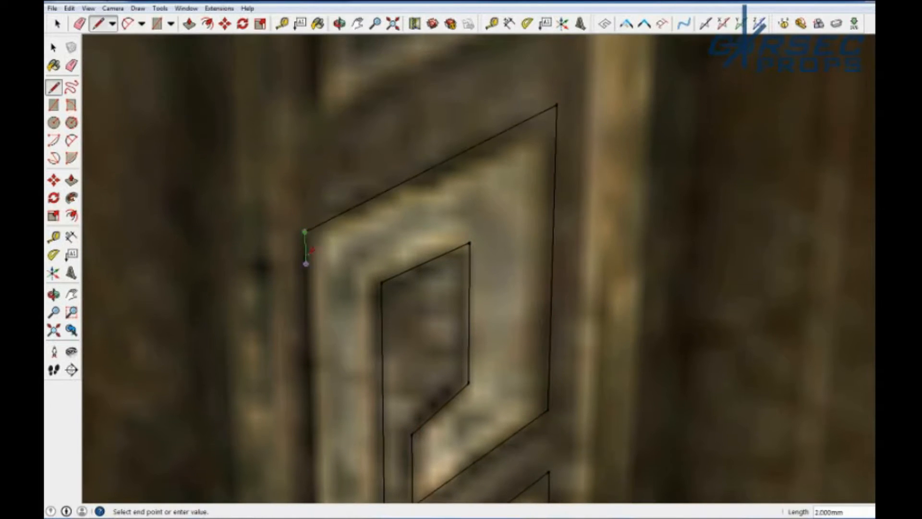
pyautogui.click(305, 231)
pyautogui.keyDown('shift'); pyautogui.moveTo(327, 442); pyautogui.dragTo(400, 98, button='middle'); pyautogui.keyUp('shift')
pyautogui.click(402, 434)
pyautogui.moveTo(542, 345)
pyautogui.mouseDown(button='middle')
pyautogui.moveTo(591, 231)
pyautogui.moveTo(447, 254)
pyautogui.mouseUp(button='middle')
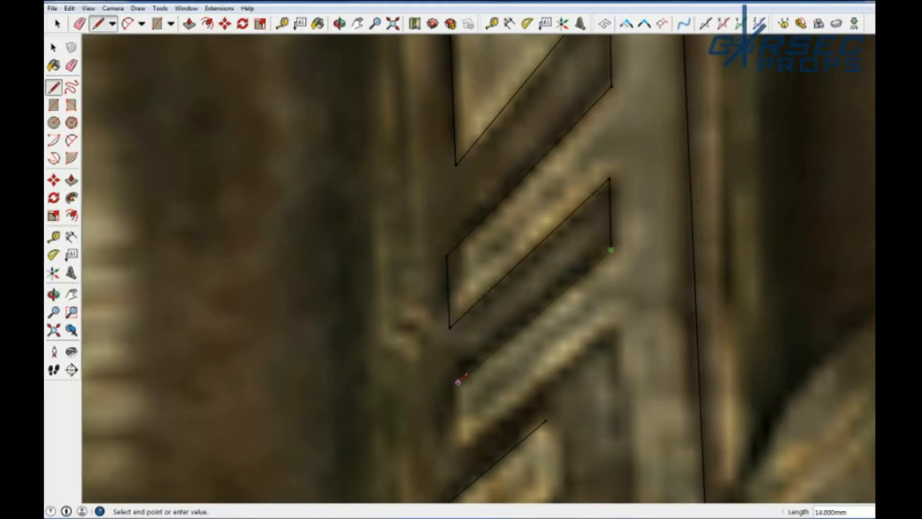
# Close the rune outline around its lower inner hook and erase the stray edge at the hook's corner.
pyautogui.click(615, 323)
pyautogui.moveTo(615, 322); pyautogui.dragTo(583, 301, button='middle')
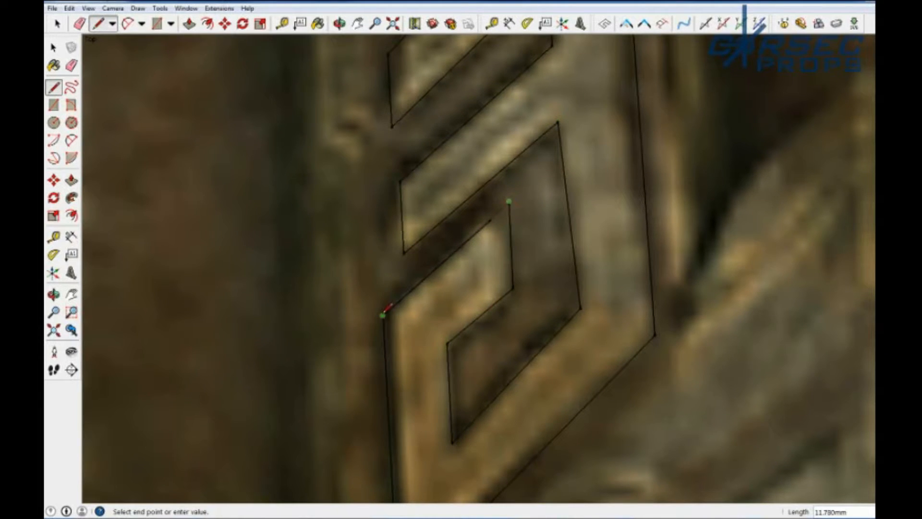
pyautogui.click(383, 315)
pyautogui.scroll(4, 462, 233)
pyautogui.press('e')
pyautogui.click(488, 196)
# Copy the traced left rune over to the right side of the blade's central groove.
pyautogui.scroll(-14, 414, 312)
pyautogui.scroll(4, 414, 321)
pyautogui.press('space')
pyautogui.scroll(-5, 442, 256)
pyautogui.scroll(2, 400, 381)
pyautogui.press('space')
pyautogui.rightClick(518, 370)
pyautogui.moveTo(556, 323)
pyautogui.click(627, 335)
pyautogui.scroll(3, 547, 399)
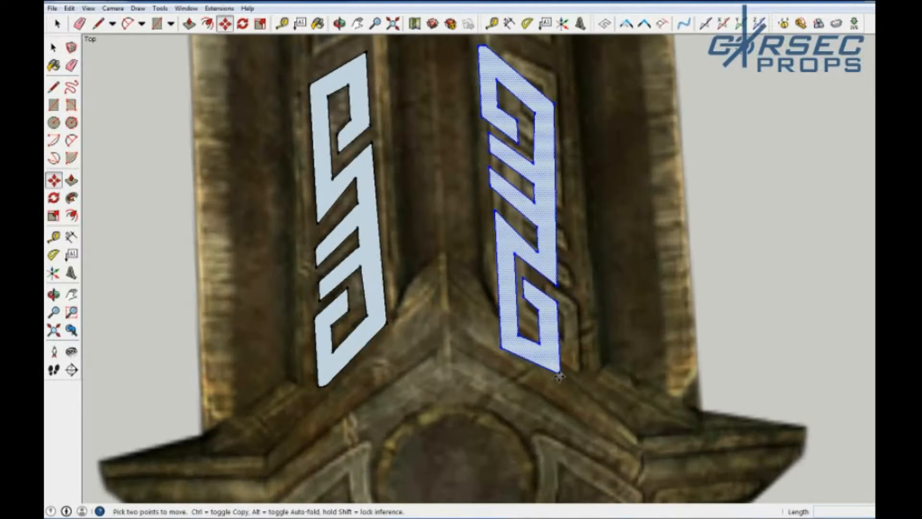
pyautogui.click(560, 374)
pyautogui.click(578, 364)
pyautogui.keyDown('shift'); pyautogui.moveTo(479, 249); pyautogui.dragTo(474, 321, button='middle'); pyautogui.keyUp('shift')
pyautogui.hotkey('ctrl', 'z')
pyautogui.hotkey('ctrl', 'z')
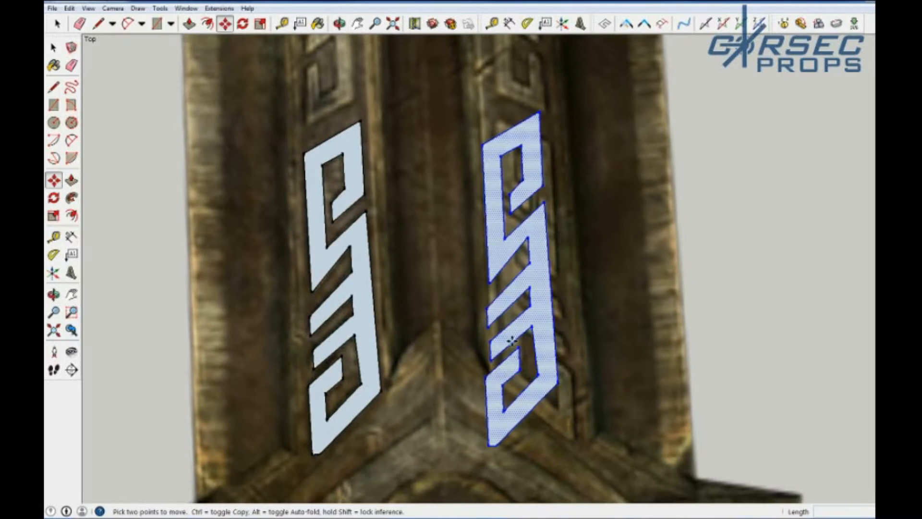
# Flip the copied rune left to right and move it onto the right-hand carving.
pyautogui.rightClick(539, 316)
pyautogui.moveTo(585, 440)
pyautogui.click(644, 445)
pyautogui.press('m')
pyautogui.scroll(3, 546, 432)
pyautogui.click(550, 434)
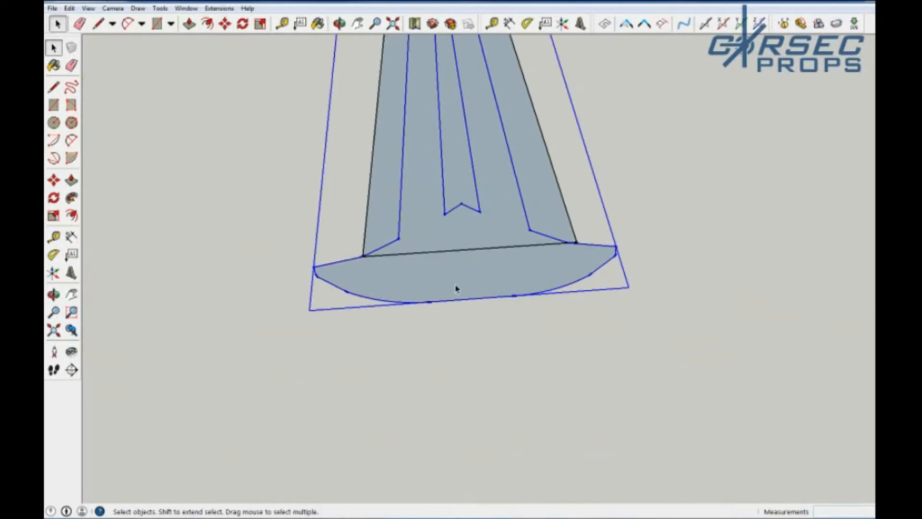
# Position the copied inner panel and guard over the blade copy and explode it.
pyautogui.press('m')
pyautogui.click(476, 298)
pyautogui.press('space')
pyautogui.rightClick(468, 274)
pyautogui.click(498, 353)
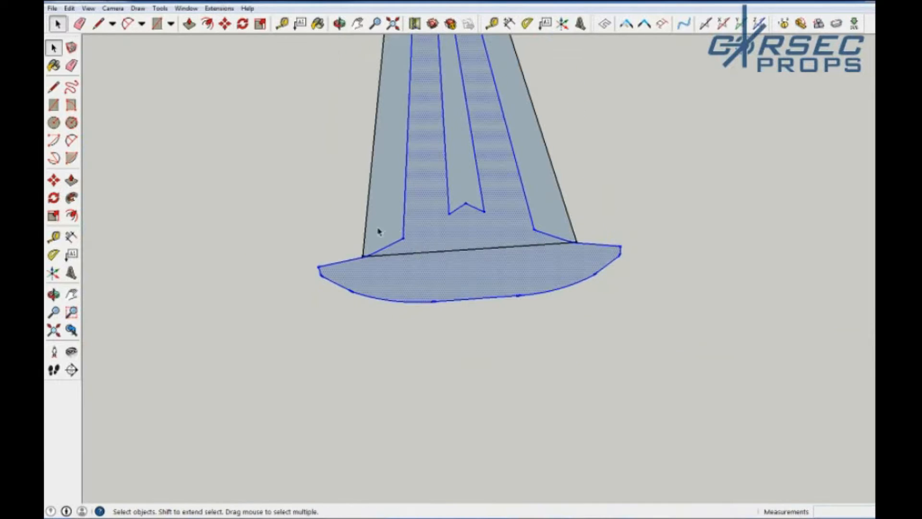
pyautogui.press('e')
pyautogui.scroll(4, 385, 233)
pyautogui.moveTo(391, 235)
pyautogui.mouseDown()
pyautogui.moveTo(387, 284)
pyautogui.moveTo(405, 268)
pyautogui.moveTo(402, 287)
pyautogui.mouseUp()
pyautogui.hotkey('ctrl', 'z')
pyautogui.moveTo(411, 204); pyautogui.dragTo(689, 200)
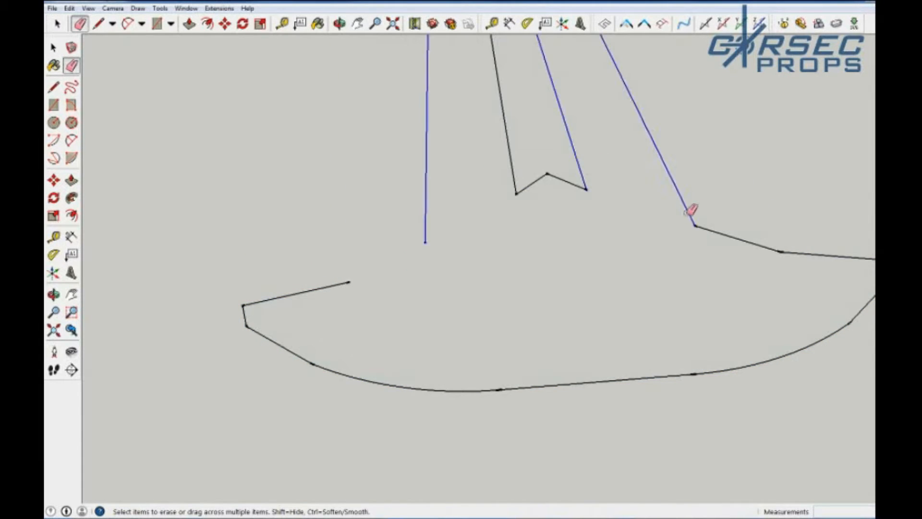
pyautogui.hotkey('ctrl', 'z')
pyautogui.hotkey('ctrl', 'z')
# Explode the blade copy and erase the panel, groove and guard edges inside the combined blade-and-guard outline.
pyautogui.press('space')
pyautogui.rightClick(374, 209)
pyautogui.click(402, 290)
pyautogui.press('e')
pyautogui.moveTo(357, 227); pyautogui.dragTo(349, 223)
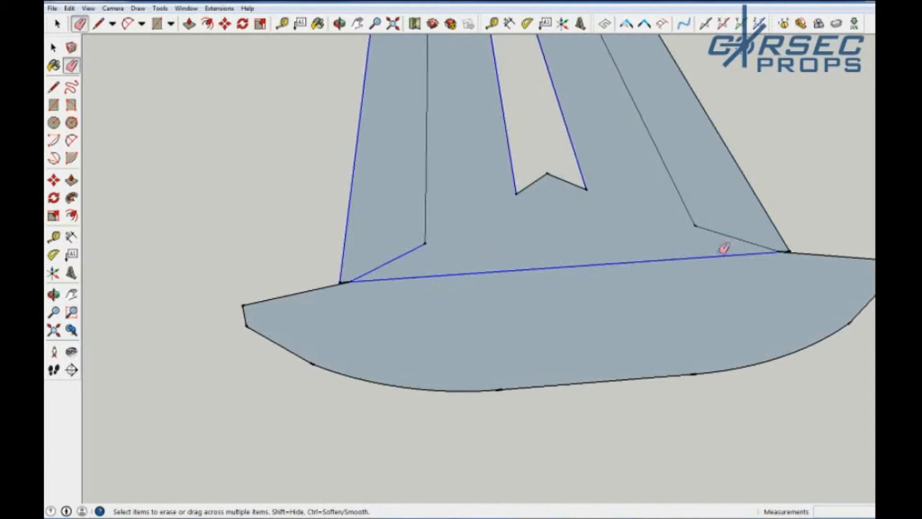
pyautogui.moveTo(671, 185); pyautogui.dragTo(507, 272)
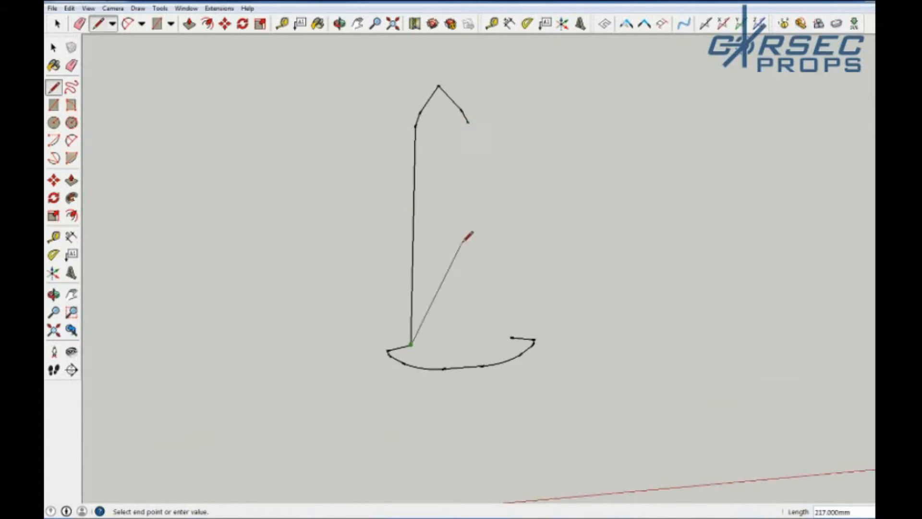
# Redraw the blade's missing right edge and draw a 40 mm wide tang extending down from the guard.
pyautogui.click(510, 337)
pyautogui.scroll(3, 421, 320)
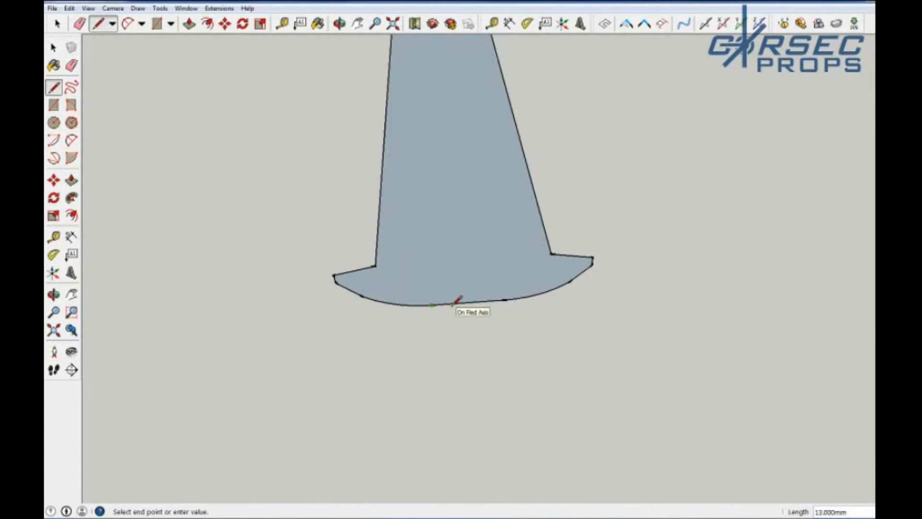
pyautogui.press('Return')
pyautogui.scroll(-3, 442, 358)
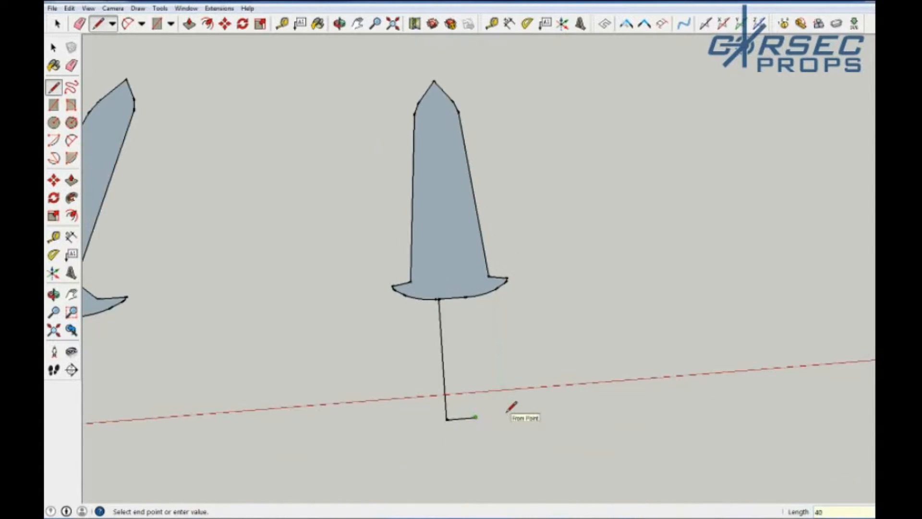
pyautogui.scroll(5, 475, 307)
pyautogui.click(446, 283)
pyautogui.scroll(-3, 432, 245)
# Delete the edge dividing the guard from the tang.
pyautogui.press('space')
pyautogui.click(418, 271)
pyautogui.press('Delete')
# Extrude the combined blade, guard and tang face 6 mm and make the body a component.
pyautogui.click(419, 292)
pyautogui.press('e')
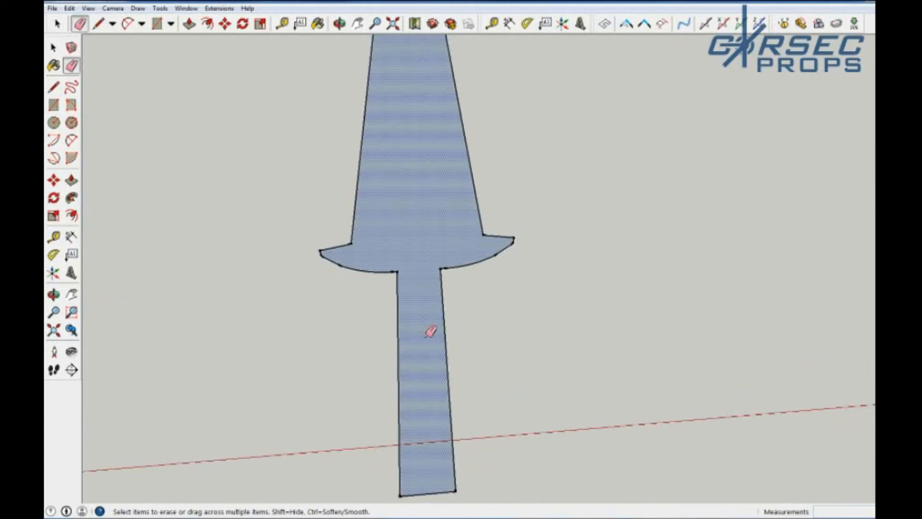
pyautogui.click(410, 246)
pyautogui.write('6')
pyautogui.press('Return')
pyautogui.press('space')
pyautogui.scroll(-4, 339, 243)
pyautogui.press('g')
# Copy the flat inner panel and guard piece to the right of the extruded sword body.
pyautogui.keyDown('shift'); pyautogui.moveTo(542, 367); pyautogui.dragTo(485, 269, button='middle'); pyautogui.keyUp('shift')
pyautogui.click(460, 179)
pyautogui.press('m')
pyautogui.press('ctrl')
pyautogui.click(460, 179)
pyautogui.keyDown('shift'); pyautogui.moveTo(639, 214); pyautogui.dragTo(295, 326, button='middle'); pyautogui.keyUp('shift')
pyautogui.click(609, 224)
# Make the copied panel piece unique and extrude its face 3 mm.
pyautogui.press('space')
pyautogui.rightClick(615, 234)
pyautogui.click(641, 305)
pyautogui.doubleClick(606, 230)
pyautogui.click(607, 230)
pyautogui.press('e')
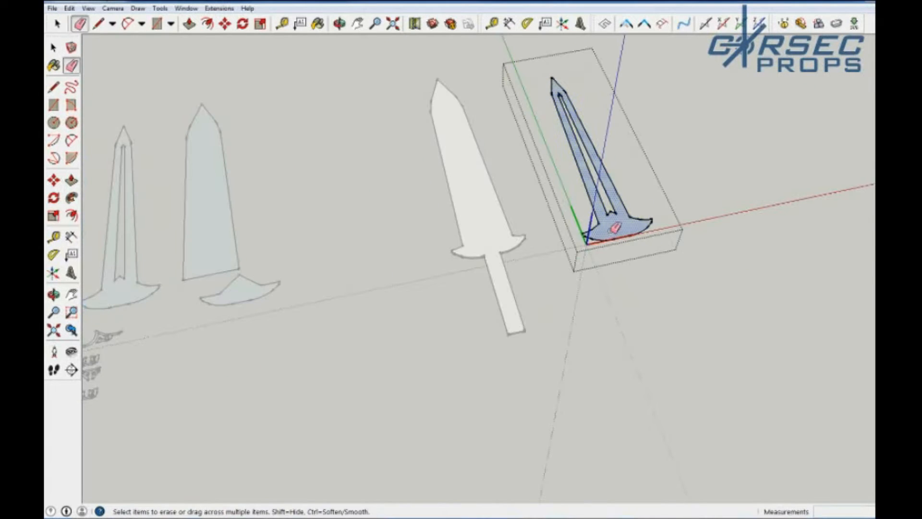
pyautogui.click(610, 228)
pyautogui.write('3')
pyautogui.click(638, 118)
# Move the extruded panel onto the front face of the sword body, aligned with the guard's lower edge.
pyautogui.scroll(6, 595, 208)
pyautogui.keyDown('shift'); pyautogui.moveTo(666, 364); pyautogui.dragTo(624, 281, button='middle'); pyautogui.keyUp('shift')
pyautogui.press('m')
pyautogui.click(638, 245)
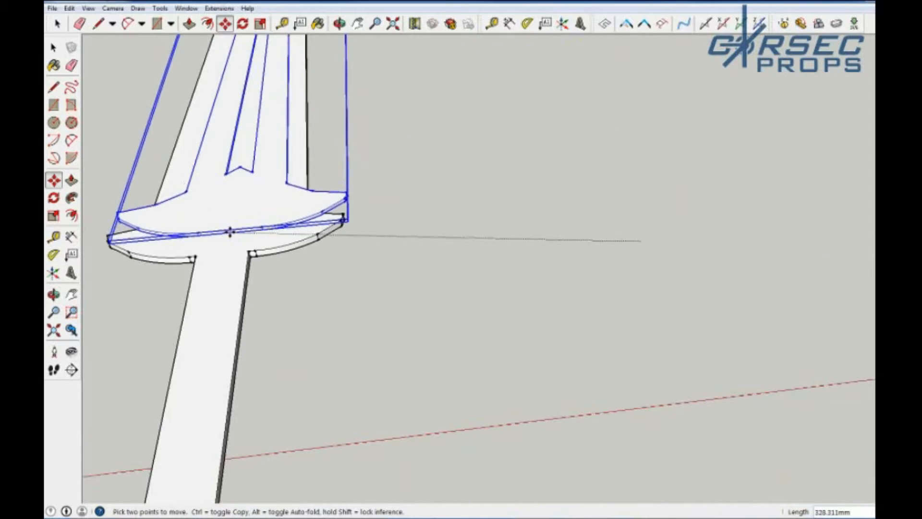
pyautogui.click(607, 292)
pyautogui.click(574, 293)
pyautogui.click(195, 257)
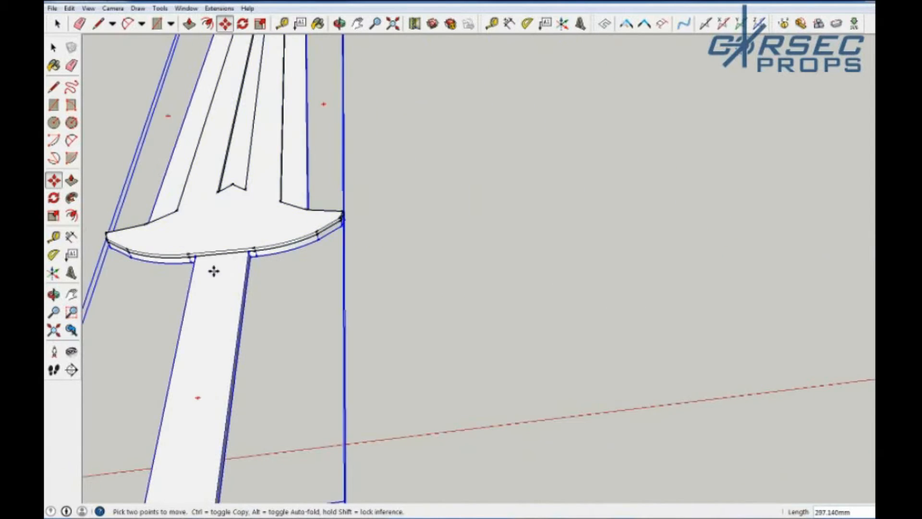
# Copy the extruded panel onto the back face of the sword body.
pyautogui.moveTo(212, 282); pyautogui.dragTo(471, 271, button='middle')
pyautogui.scroll(6, 470, 273)
pyautogui.click(463, 276)
pyautogui.press('ctrl')
pyautogui.write('7')
pyautogui.press('Return')
pyautogui.click(463, 276)
pyautogui.scroll(-11, 467, 222)
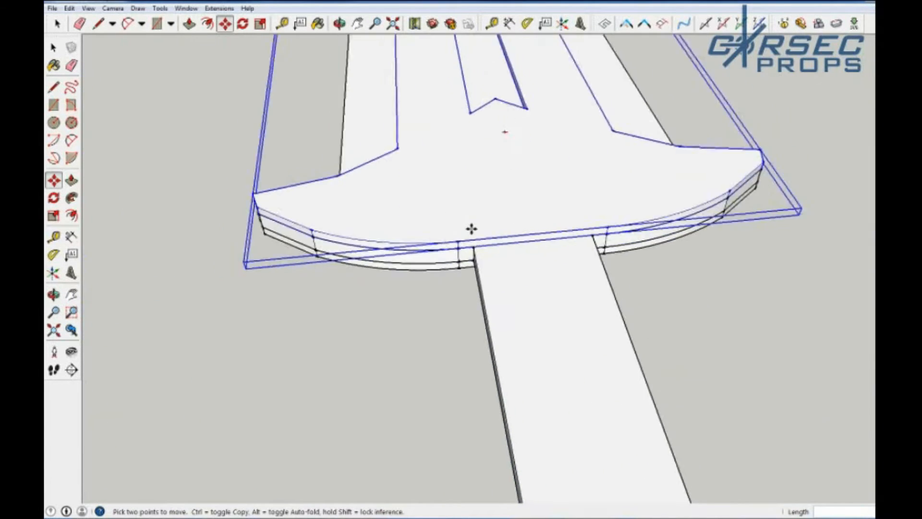
# Copy the peaked guard plate to the right of the sword body and extrude it as a unique component.
pyautogui.keyDown('shift'); pyautogui.moveTo(394, 258); pyautogui.dragTo(570, 309, button='middle'); pyautogui.keyUp('shift')
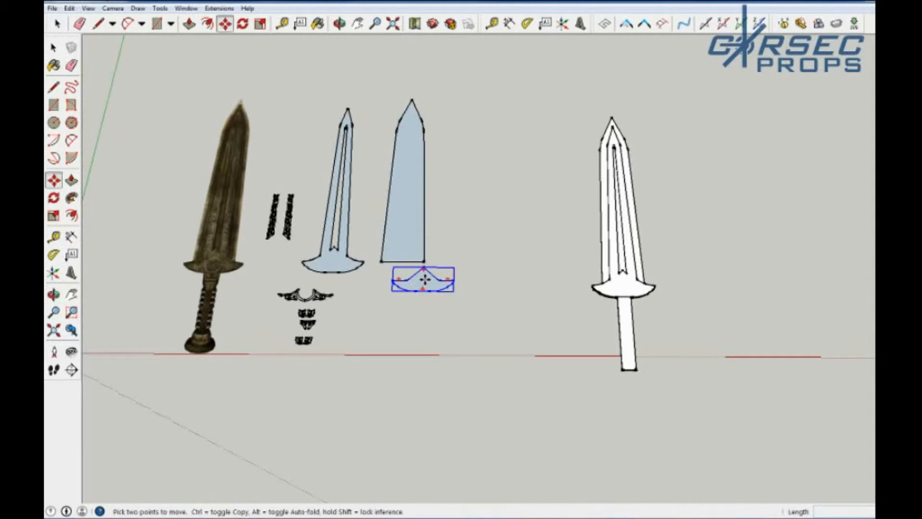
pyautogui.click(715, 289)
pyautogui.press('space')
pyautogui.rightClick(736, 290)
pyautogui.click(760, 118)
pyautogui.doubleClick(716, 292)
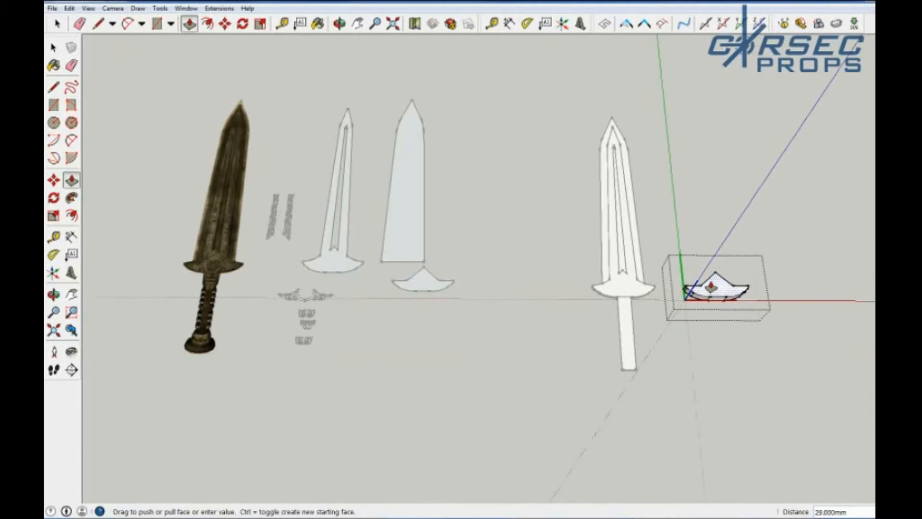
pyautogui.click(728, 352)
# Move the extruded guard plate onto the front of the sword's guard, aligned with its lower edge.
pyautogui.scroll(5, 711, 308)
pyautogui.moveTo(717, 331); pyautogui.dragTo(749, 279, button='middle')
pyautogui.scroll(7, 761, 235)
pyautogui.click(699, 224)
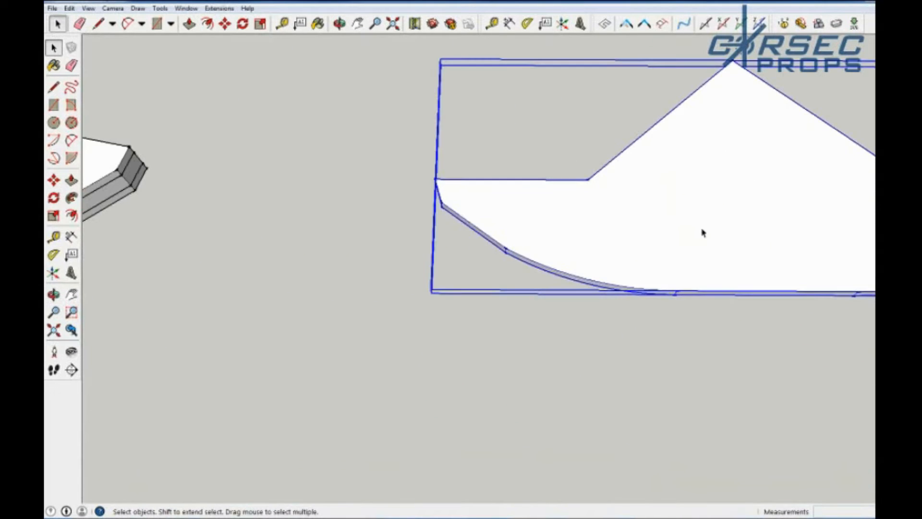
pyautogui.press('m')
pyautogui.click(674, 294)
pyautogui.scroll(-6, 671, 185)
pyautogui.scroll(5, 445, 181)
pyautogui.click(461, 221)
pyautogui.moveTo(546, 253); pyautogui.dragTo(605, 211, button='middle')
pyautogui.click(436, 191)
# Copy the guard plate onto the back of the sword's guard.
pyautogui.scroll(6, 525, 182)
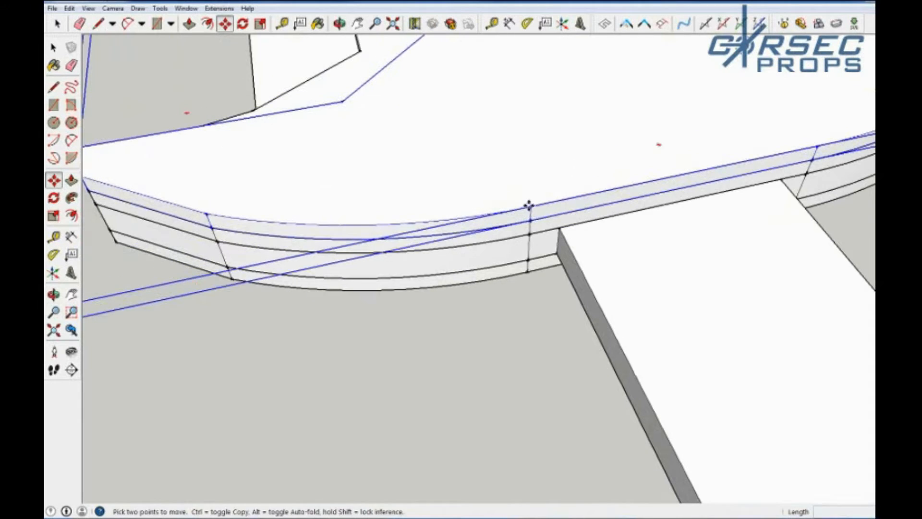
pyautogui.scroll(3, 526, 273)
pyautogui.click(526, 273)
pyautogui.scroll(-3, 519, 269)
pyautogui.scroll(-9, 414, 243)
# Measure the round recess at the centre of the guard on the reference image.
pyautogui.press('space')
pyautogui.click(500, 268)
pyautogui.moveTo(499, 267); pyautogui.dragTo(452, 269, button='middle')
pyautogui.scroll(10, 473, 280)
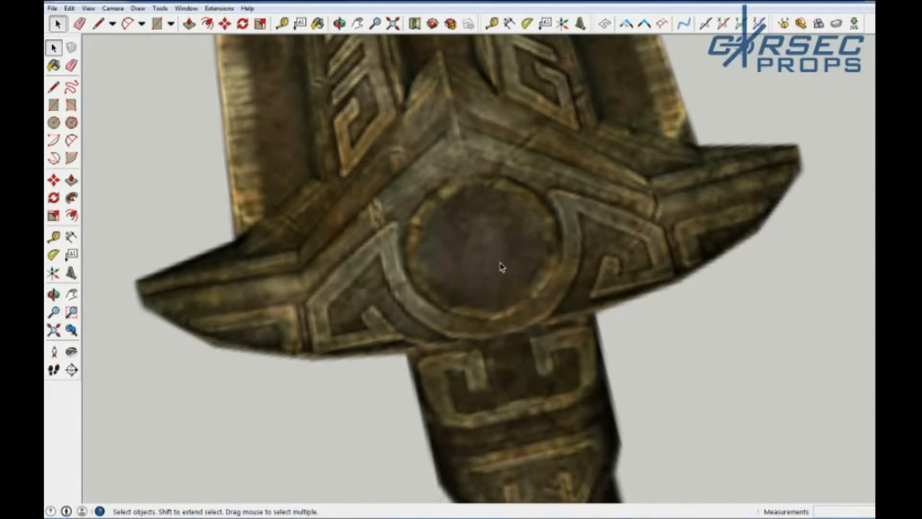
pyautogui.click(498, 317)
pyautogui.scroll(1, 393, 281)
pyautogui.scroll(-15, 350, 270)
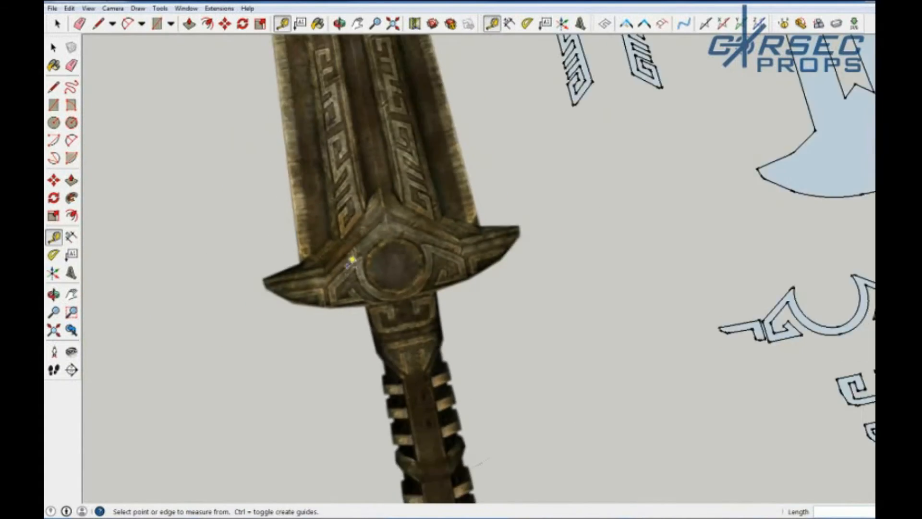
# Copy the guard's scroll ornament to the right of the sword, make it a unique component and open it for editing.
pyautogui.scroll(3, 533, 276)
pyautogui.keyDown('shift'); pyautogui.moveTo(533, 277); pyautogui.dragTo(486, 292, button='middle'); pyautogui.keyUp('shift')
pyautogui.press('space')
pyautogui.scroll(3, 275, 291)
pyautogui.click(275, 291)
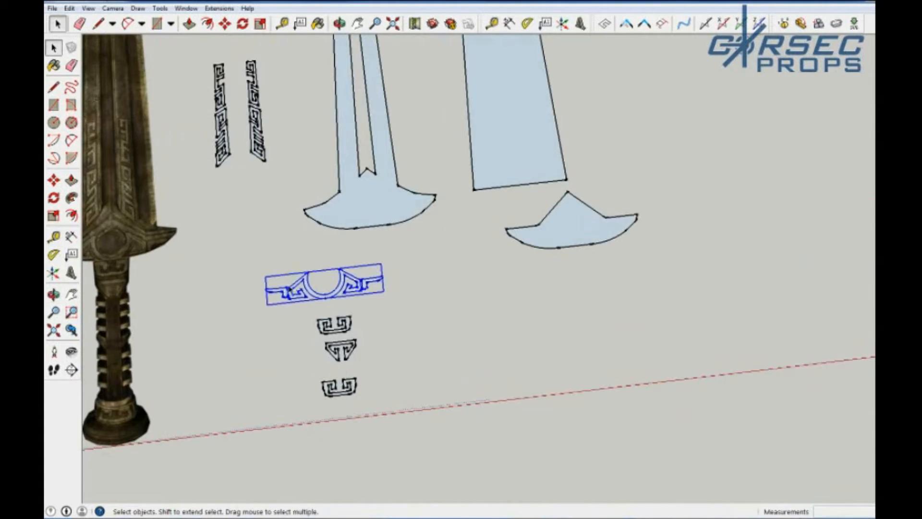
pyautogui.scroll(-5, 382, 265)
pyautogui.click(584, 250)
pyautogui.press('space')
pyautogui.scroll(10, 580, 249)
pyautogui.rightClick(561, 262)
pyautogui.click(595, 331)
pyautogui.doubleClick(608, 268)
# Extrude each separate piece of the scroll ornament to a thickness of 0.5 mm.
pyautogui.press('p')
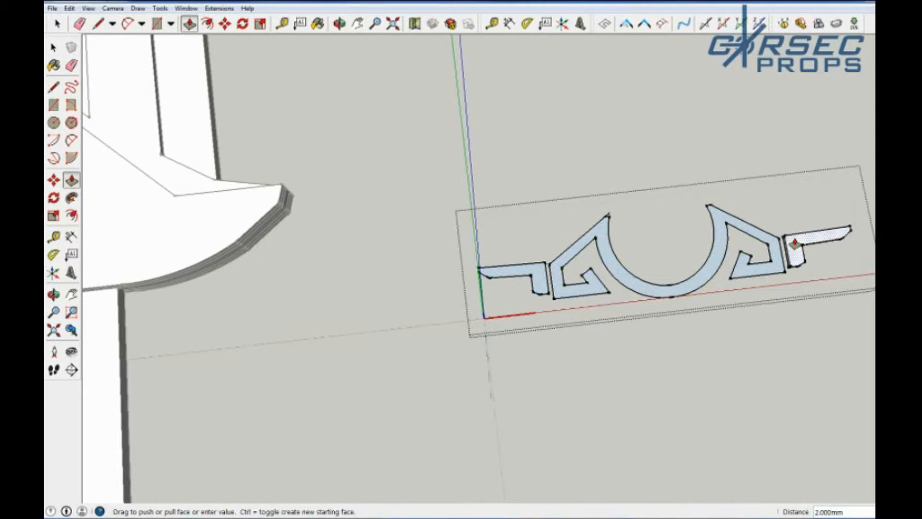
pyautogui.doubleClick(761, 231)
pyautogui.doubleClick(540, 276)
pyautogui.moveTo(617, 314); pyautogui.dragTo(679, 170, button='middle')
pyautogui.scroll(4, 786, 283)
pyautogui.scroll(1, 787, 287)
pyautogui.keyDown('shift'); pyautogui.moveTo(787, 286); pyautogui.dragTo(691, 186, button='middle'); pyautogui.keyUp('shift')
pyautogui.hotkey('ctrl', 'z')
pyautogui.click(669, 182)
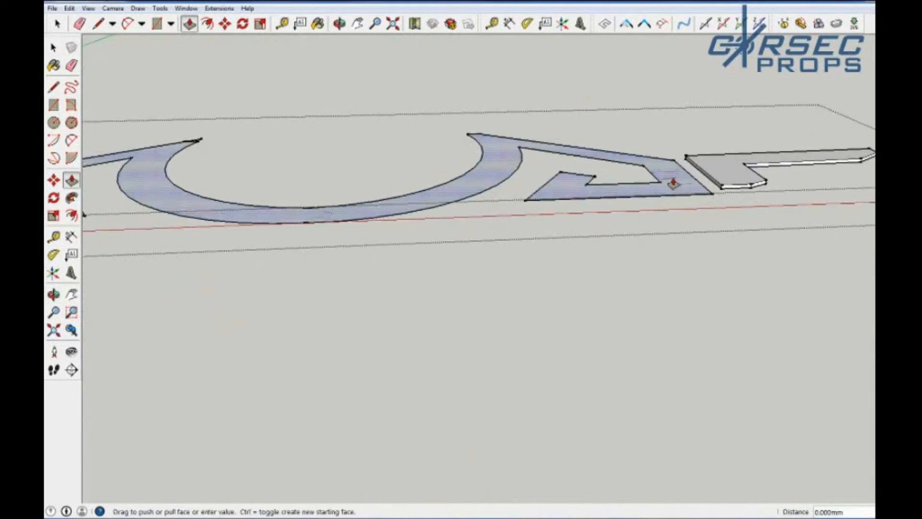
pyautogui.write('0.5')
pyautogui.press('Return')
pyautogui.moveTo(627, 134); pyautogui.dragTo(788, 116, button='middle')
pyautogui.click(254, 250)
pyautogui.write('0.5')
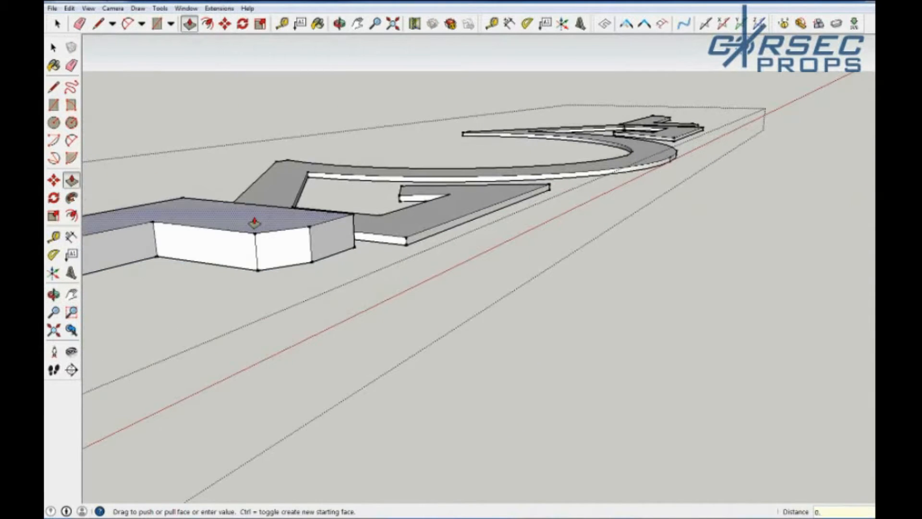
pyautogui.press('Return')
pyautogui.press('space')
# Move the extruded scroll ornament from beside the sword across to its guard.
pyautogui.scroll(-4, 486, 208)
pyautogui.moveTo(486, 206); pyautogui.dragTo(227, 325, button='middle')
pyautogui.scroll(-3, 227, 325)
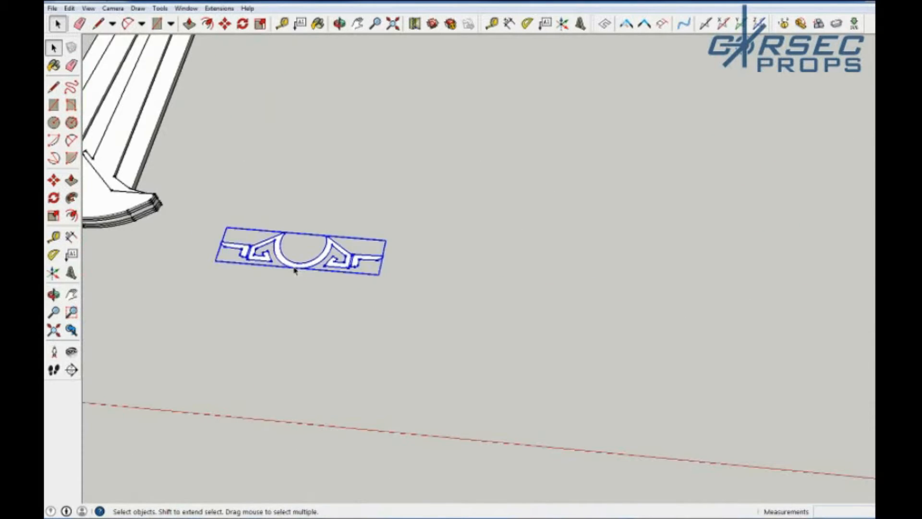
pyautogui.press('r')
pyautogui.click(297, 277)
pyautogui.click(248, 259)
pyautogui.keyDown('shift'); pyautogui.moveTo(171, 267); pyautogui.dragTo(549, 289, button='middle'); pyautogui.keyUp('shift')
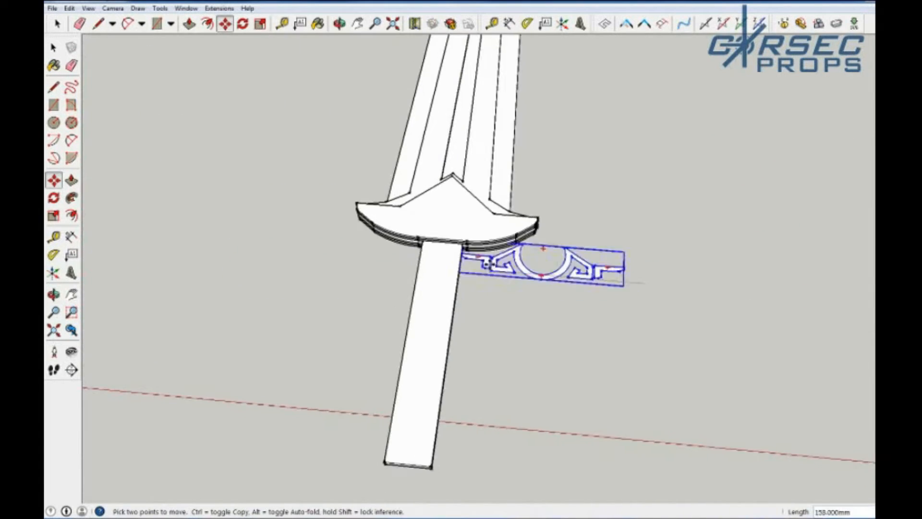
pyautogui.scroll(6, 419, 211)
pyautogui.scroll(6, 175, 119)
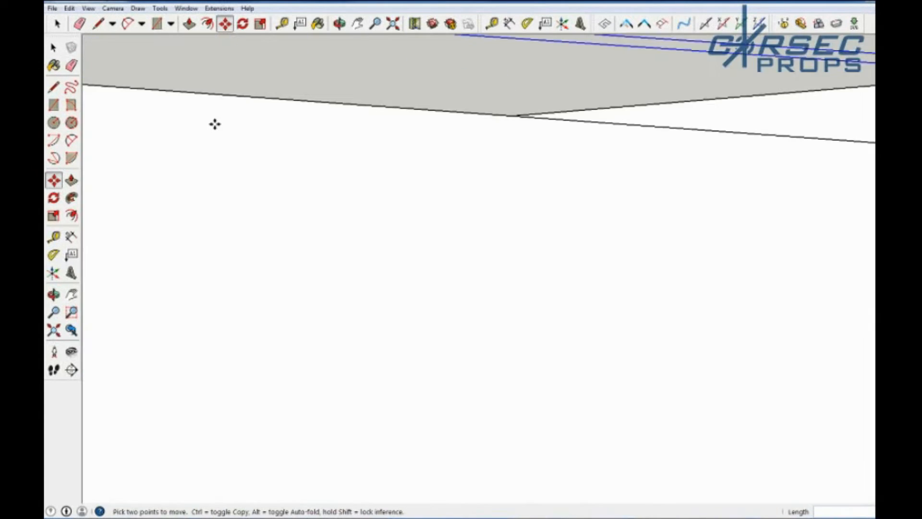
pyautogui.moveTo(214, 123); pyautogui.dragTo(374, 482, button='middle')
pyautogui.scroll(4, 340, 189)
# Reposition the scroll ornament so it lies on the front face of the guard.
pyautogui.click(113, 8)
pyautogui.click(264, 43)
pyautogui.moveTo(723, 317); pyautogui.dragTo(454, 159, button='middle')
pyautogui.scroll(5, 477, 384)
pyautogui.scroll(1, 482, 383)
pyautogui.click(521, 313)
pyautogui.moveTo(542, 331); pyautogui.dragTo(572, 418, button='middle')
pyautogui.press('m')
pyautogui.click(354, 394)
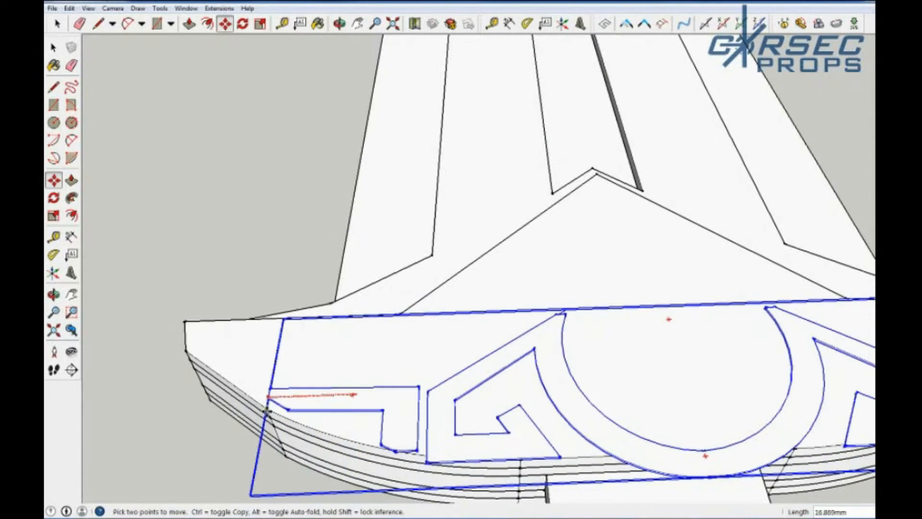
pyautogui.moveTo(331, 418); pyautogui.dragTo(490, 409, button='middle')
pyautogui.scroll(-6, 295, 390)
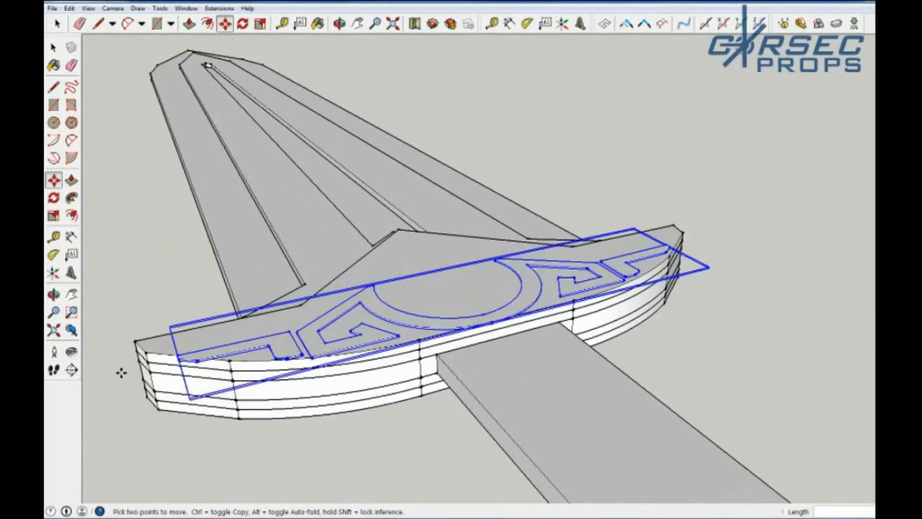
# Align the ornament's curved ring with the middle of the guard's lower edge.
pyautogui.scroll(5, 121, 373)
pyautogui.moveTo(729, 356); pyautogui.dragTo(543, 367, button='middle')
pyautogui.click(543, 367)
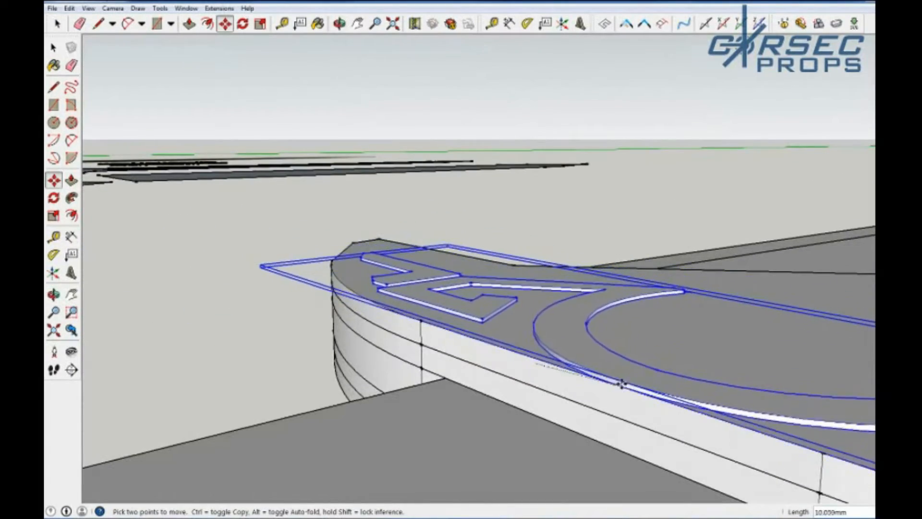
pyautogui.moveTo(609, 382); pyautogui.dragTo(475, 284, button='middle')
pyautogui.scroll(4, 475, 285)
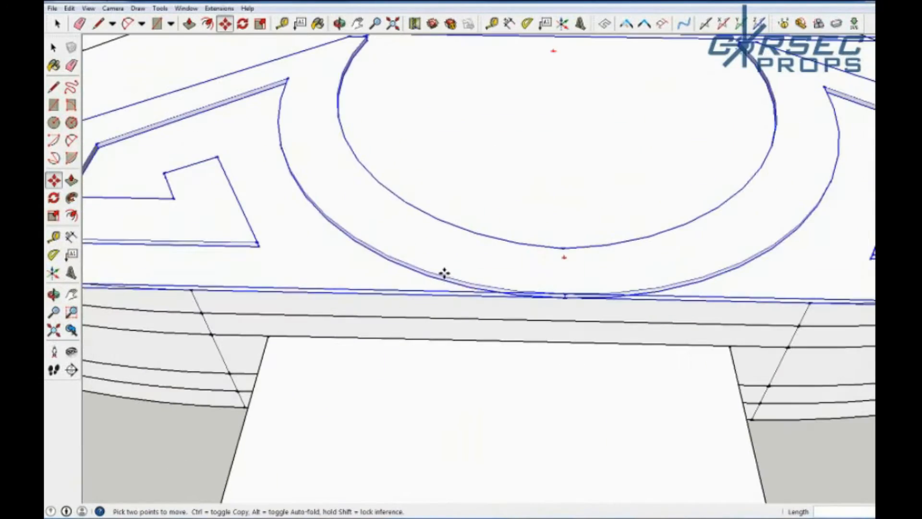
pyautogui.click(498, 296)
# Shift the ornament along the green axis so its ring sits just above the guard's lower edge.
pyautogui.scroll(-7, 461, 232)
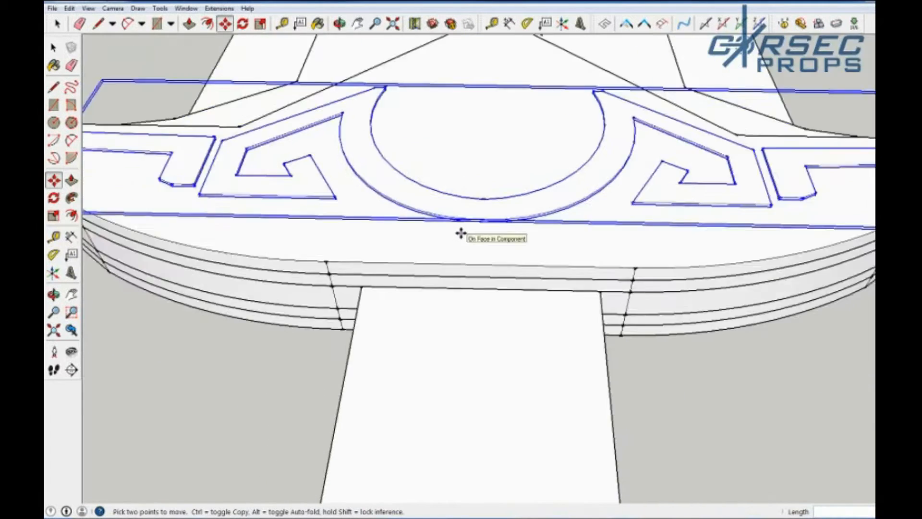
pyautogui.scroll(7, 296, 170)
pyautogui.scroll(-7, 298, 179)
pyautogui.scroll(1, 518, 258)
pyautogui.click(526, 244)
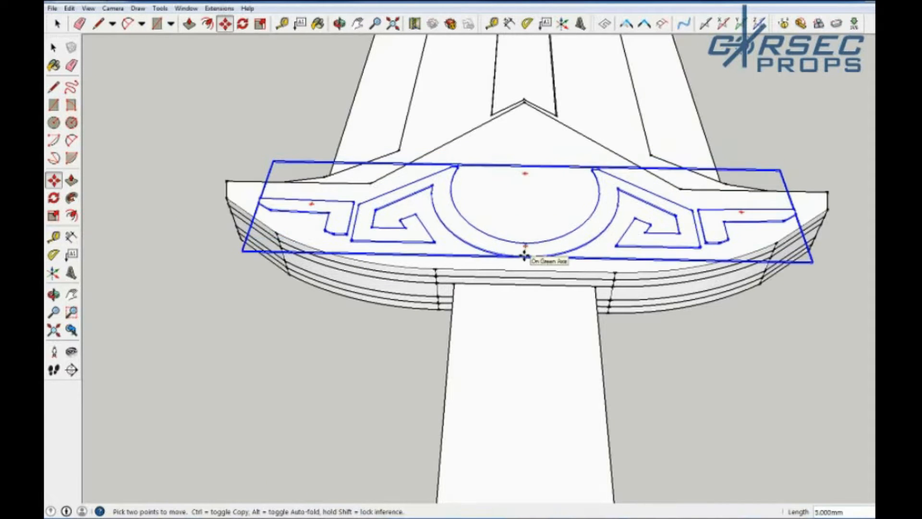
pyautogui.scroll(6, 523, 269)
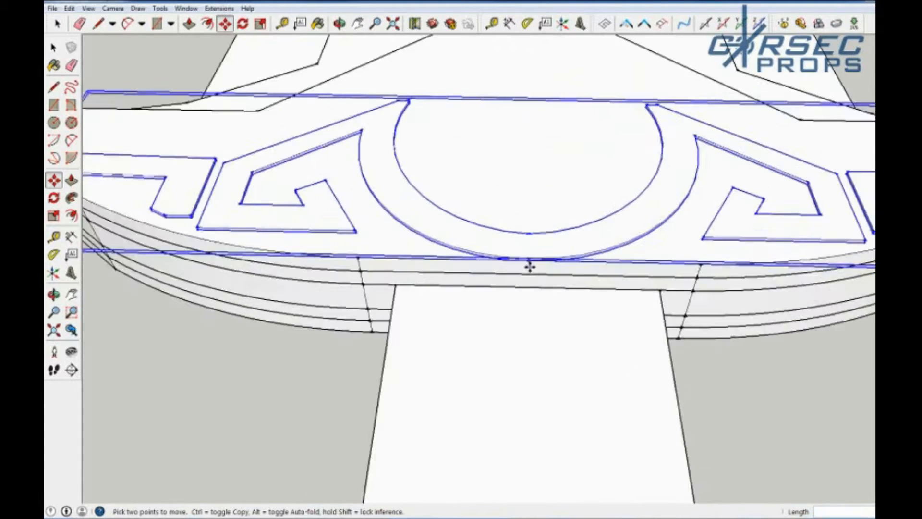
pyautogui.moveTo(525, 227); pyautogui.dragTo(514, 372, button='middle')
pyautogui.scroll(3, 422, 250)
pyautogui.scroll(-7, 419, 230)
pyautogui.scroll(-10, 455, 177)
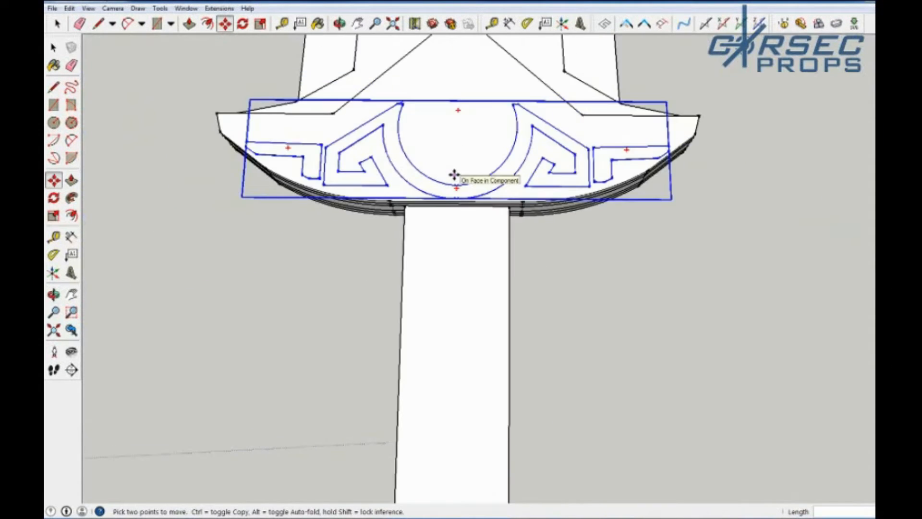
# Examine the guard on the reference image to compare the placement of the scroll ornament and central disc.
pyautogui.press('space')
pyautogui.click(321, 286)
pyautogui.scroll(3, 426, 181)
pyautogui.scroll(-7, 426, 181)
pyautogui.scroll(8, 263, 164)
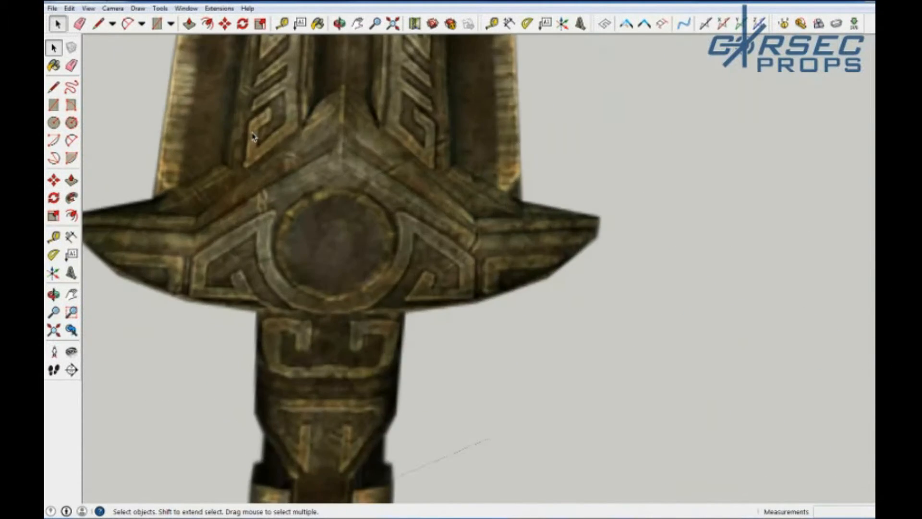
pyautogui.scroll(-10, 247, 146)
pyautogui.scroll(3, 819, 210)
pyautogui.scroll(9, 620, 174)
# Try to erase the short edge at the upper tip of the ornament's left scroll.
pyautogui.doubleClick(564, 206)
pyautogui.scroll(3, 563, 206)
pyautogui.press('e')
pyautogui.click(568, 159)
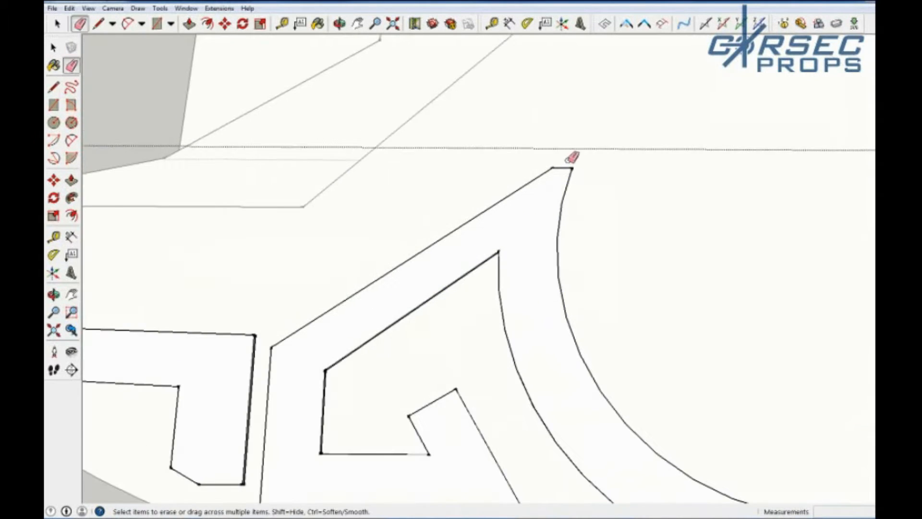
pyautogui.press('space')
pyautogui.click(494, 135)
# Select the inner arc of the ornament's ring and mark its centre point with the centre-finding extension.
pyautogui.scroll(-8, 495, 136)
pyautogui.doubleClick(614, 190)
pyautogui.scroll(4, 614, 189)
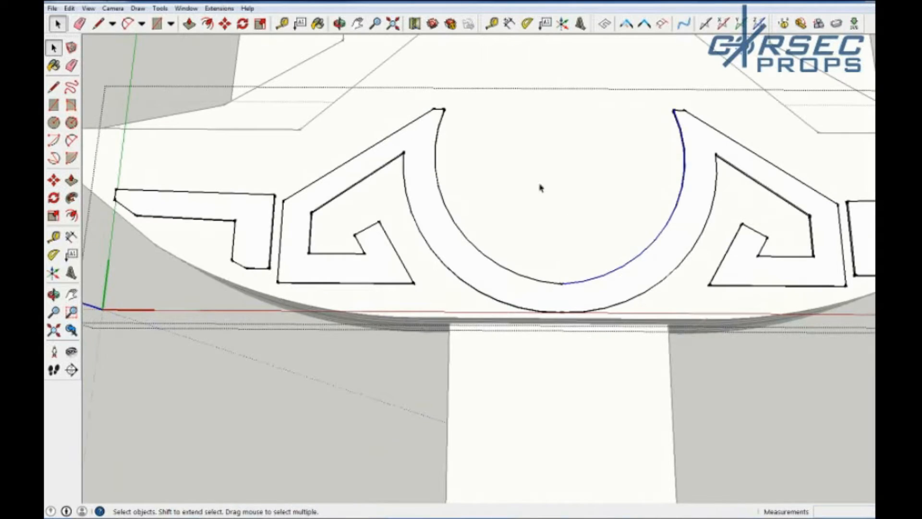
pyautogui.scroll(4, 585, 207)
pyautogui.moveTo(451, 255); pyautogui.dragTo(414, 200, button='middle')
pyautogui.click(413, 198)
pyautogui.moveTo(586, 330); pyautogui.dragTo(284, 329, button='middle')
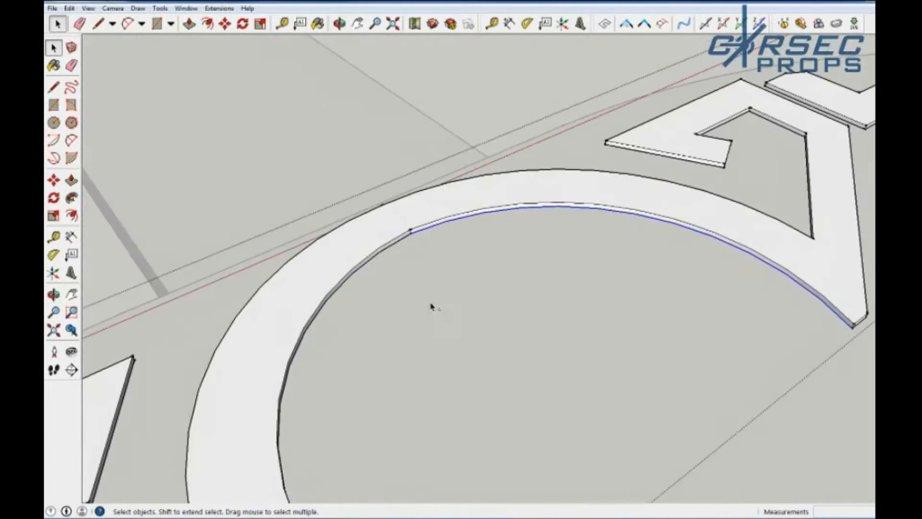
pyautogui.click(212, 9)
pyautogui.click(221, 18)
# Draw a circle from the marked centre point, reaching the lowest point of the ring's inner arc.
pyautogui.moveTo(456, 370); pyautogui.dragTo(715, 398, button='middle')
pyautogui.moveTo(543, 370); pyautogui.dragTo(653, 381, button='middle')
pyautogui.scroll(3, 564, 375)
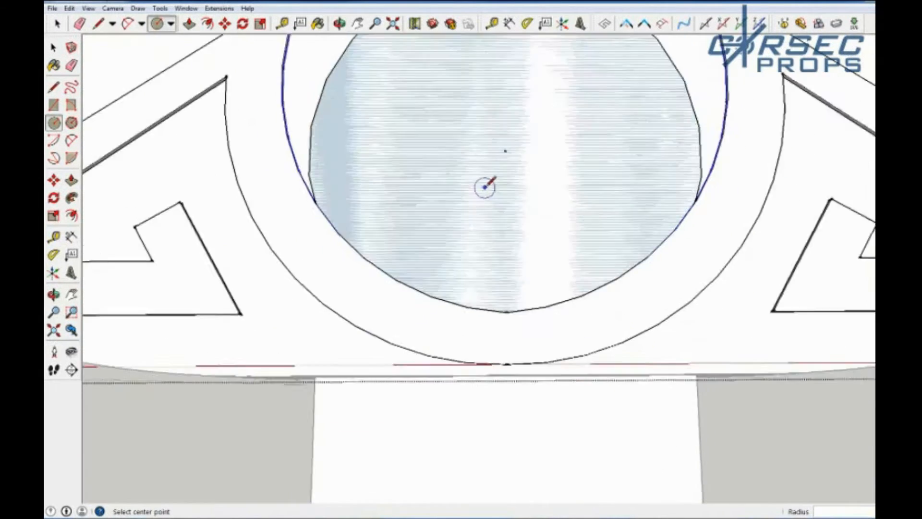
pyautogui.scroll(-2, 489, 188)
pyautogui.press('space')
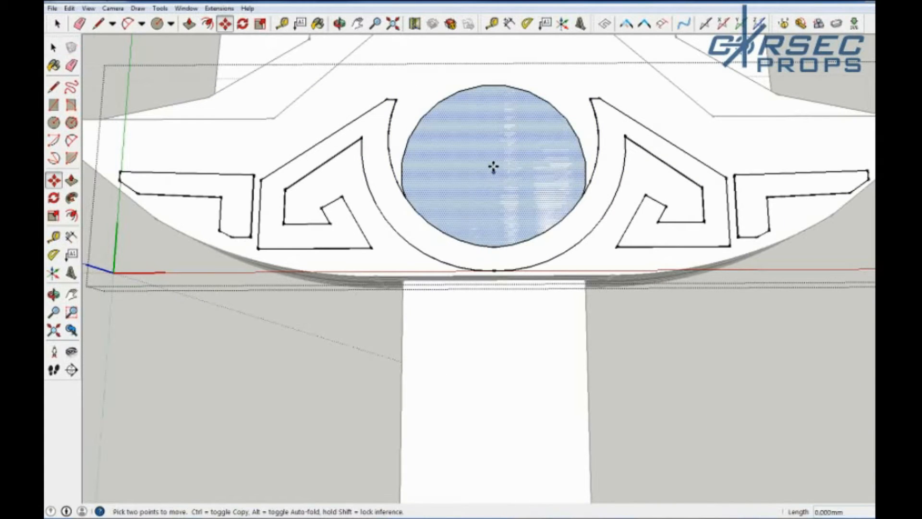
# Move the circle about 8 mm towards the blade, leaving a gap to the ring's inner arc.
pyautogui.click(494, 172)
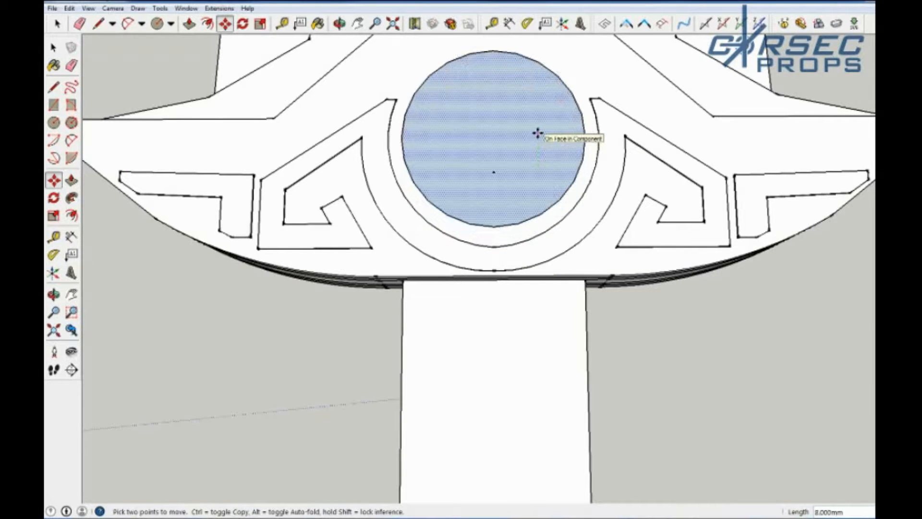
pyautogui.scroll(-2, 479, 130)
pyautogui.scroll(2, 479, 131)
# Open the circle component and extrude its face into a raised disc at the centre of the guard.
pyautogui.press('space')
pyautogui.doubleClick(480, 141)
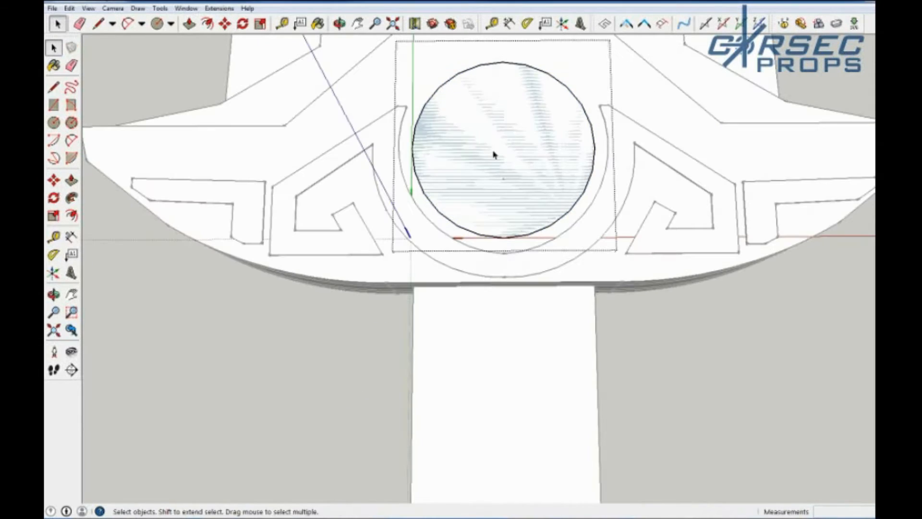
pyautogui.press('p')
pyautogui.moveTo(496, 208); pyautogui.dragTo(490, 190)
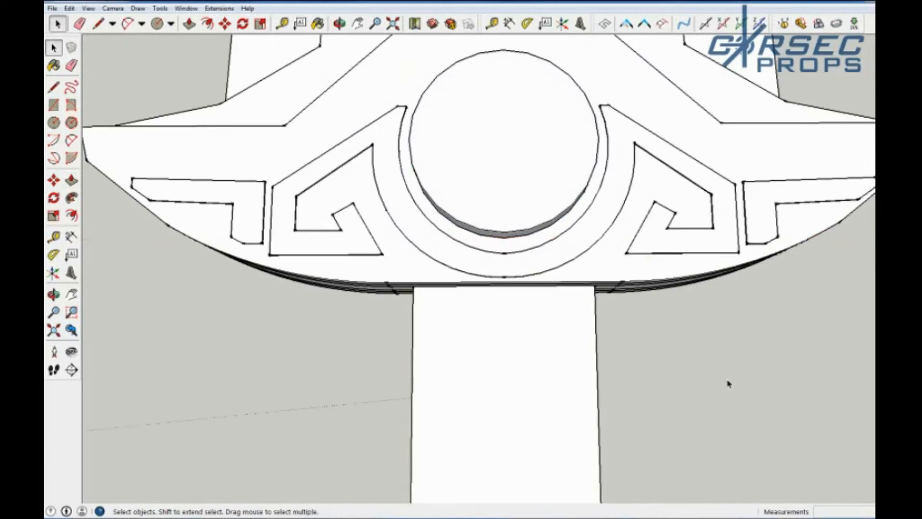
# Inspect the guard, its raised disc and the grip from several angles and compare them with the reference sword.
pyautogui.moveTo(726, 381); pyautogui.dragTo(432, 67, button='middle')
pyautogui.scroll(3, 493, 235)
pyautogui.scroll(-5, 495, 234)
pyautogui.moveTo(495, 235); pyautogui.dragTo(685, 299, button='middle')
pyautogui.scroll(4, 576, 313)
pyautogui.scroll(3, 685, 298)
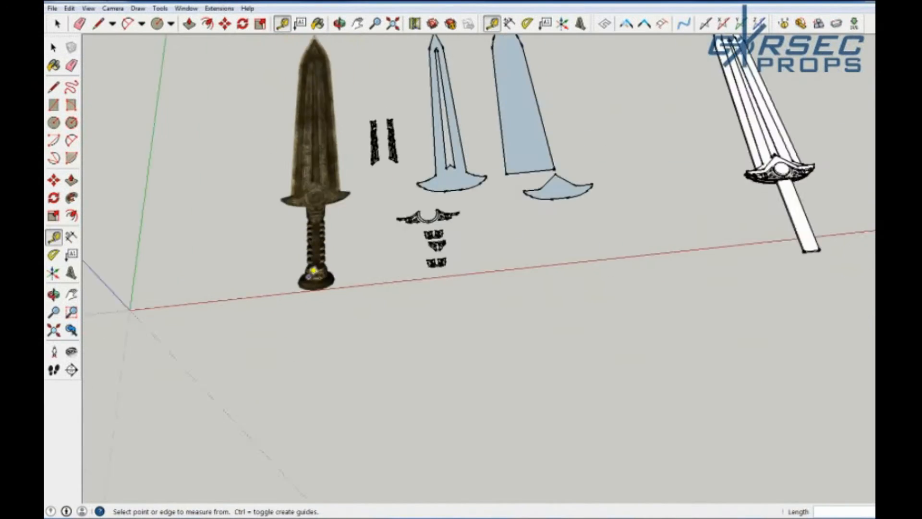
pyautogui.scroll(-2, 313, 271)
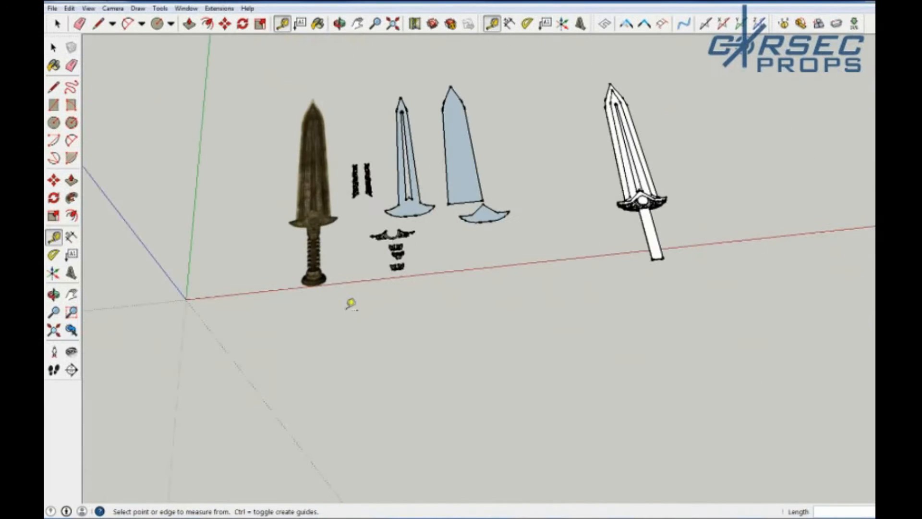
pyautogui.scroll(6, 644, 200)
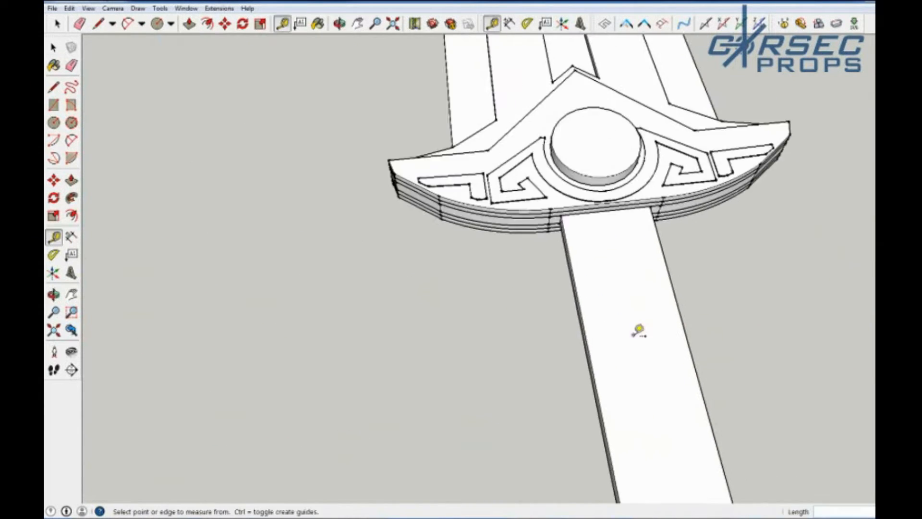
pyautogui.moveTo(631, 309); pyautogui.dragTo(705, 238, button='middle')
pyautogui.scroll(3, 650, 256)
pyautogui.scroll(-6, 572, 243)
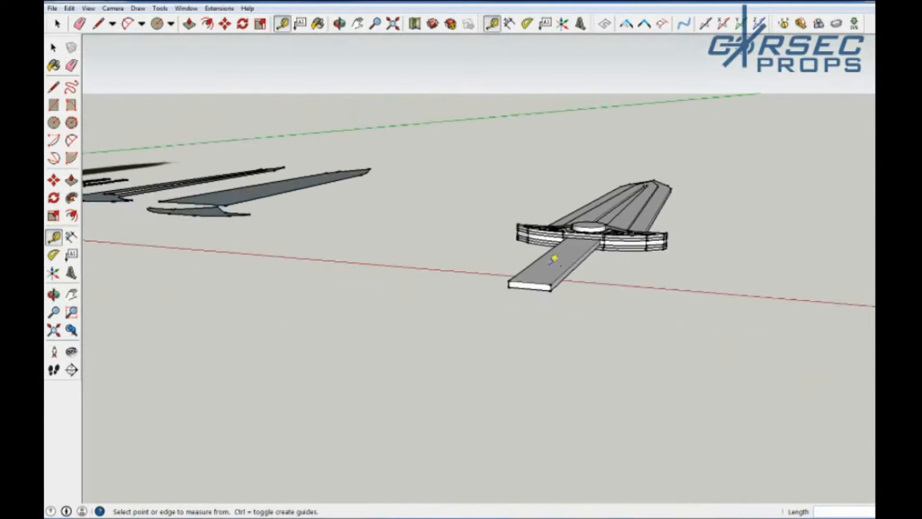
pyautogui.scroll(6, 571, 226)
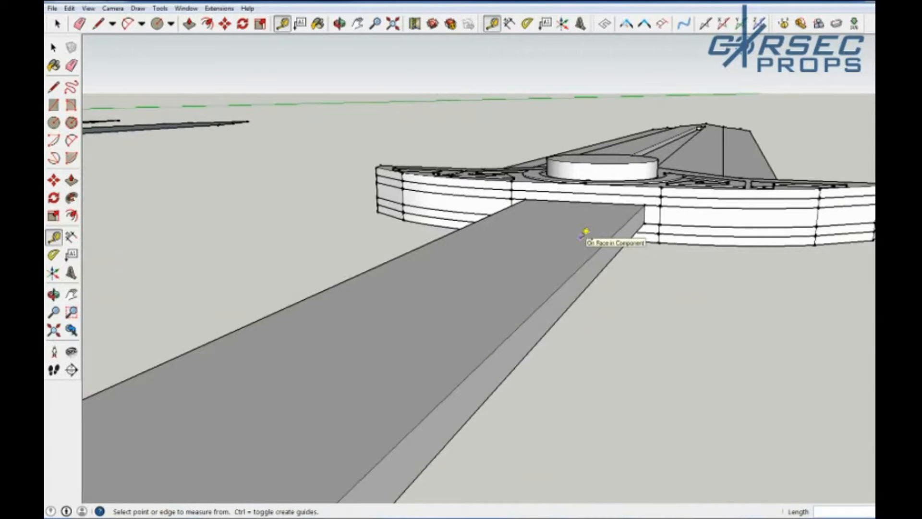
pyautogui.scroll(-6, 585, 233)
pyautogui.scroll(2, 308, 218)
pyautogui.scroll(-2, 308, 218)
pyautogui.scroll(2, 615, 201)
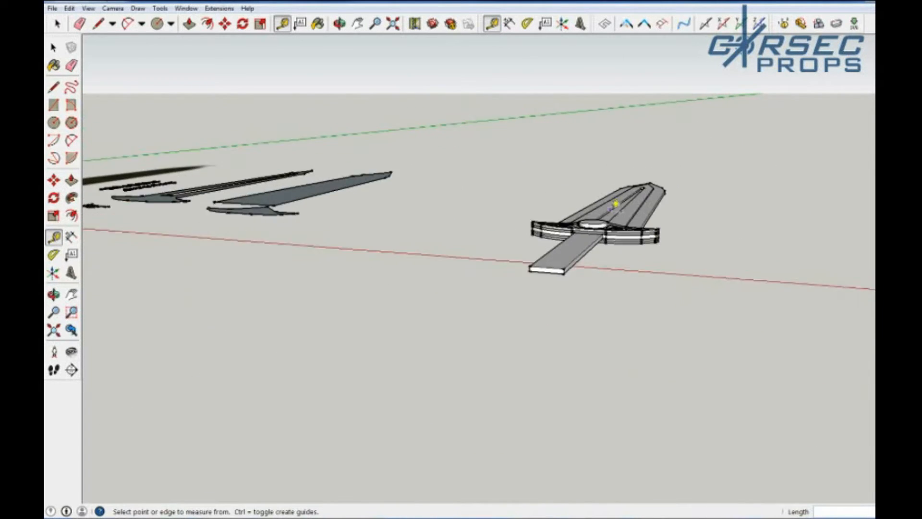
# Switch to Windows Photo Viewer and examine the angled reference picture of the guard and grip.
pyautogui.hotkey('alt', 'Tab')
pyautogui.press('Right')
pyautogui.press('Right')
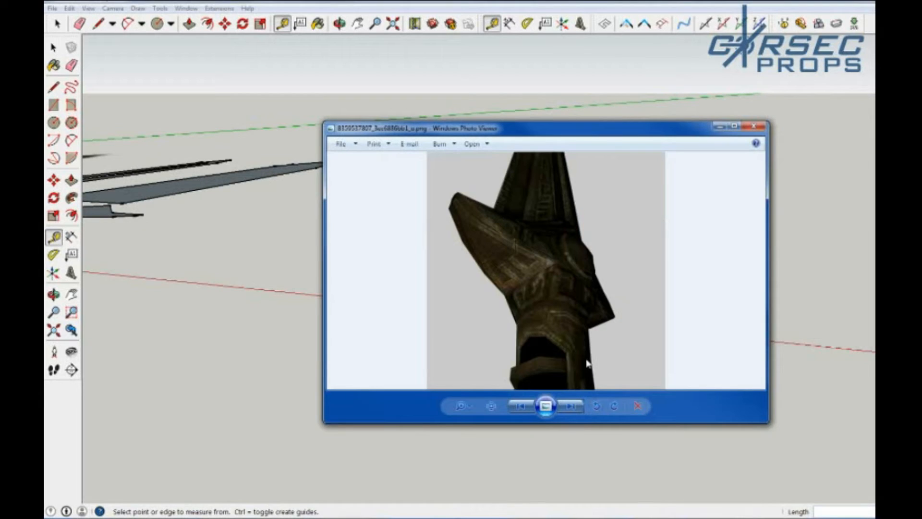
pyautogui.click(776, 430)
# Open the sword's front panel layer in SketchUp and place guides 15 mm in from both sides above the grip.
pyautogui.scroll(6, 570, 235)
pyautogui.press('space')
pyautogui.doubleClick(572, 214)
pyautogui.moveTo(562, 272); pyautogui.dragTo(598, 283, button='middle')
pyautogui.scroll(4, 588, 259)
pyautogui.press('t')
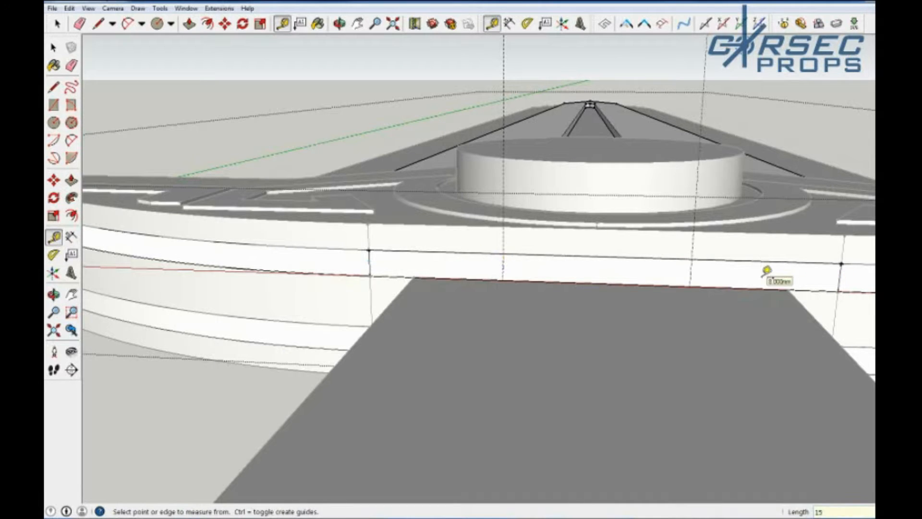
# Extrude the panel's lower face between the guides along the grip to its end and close the component.
pyautogui.press('p')
pyautogui.click(543, 278)
pyautogui.scroll(-9, 549, 282)
pyautogui.click(539, 389)
pyautogui.scroll(3, 539, 380)
pyautogui.moveTo(557, 314); pyautogui.dragTo(557, 408, button='middle')
pyautogui.press('space')
pyautogui.click(282, 341)
# Compare the extended grip strip with the reference image and measure the grip there.
pyautogui.moveTo(461, 337); pyautogui.dragTo(726, 473, button='middle')
pyautogui.scroll(-4, 528, 355)
pyautogui.scroll(4, 638, 369)
pyautogui.click(641, 334)
pyautogui.scroll(-4, 646, 338)
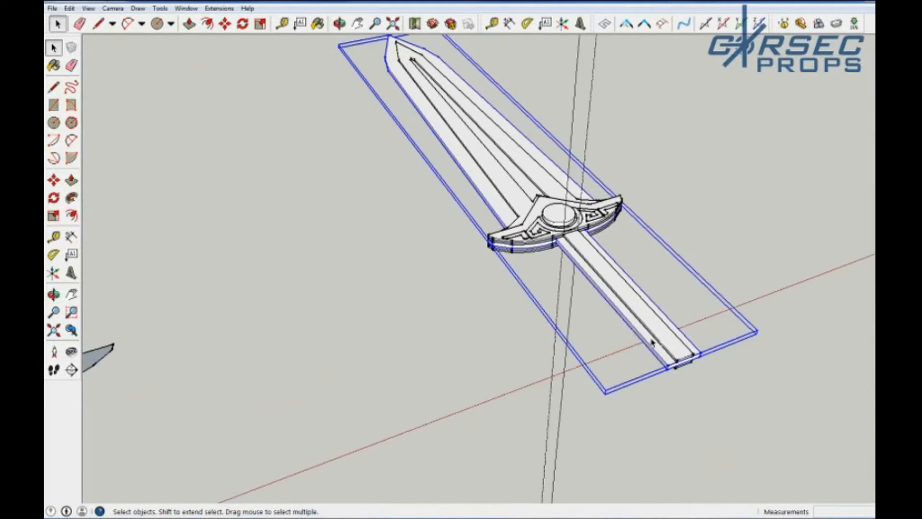
pyautogui.scroll(4, 646, 348)
pyautogui.moveTo(642, 382); pyautogui.dragTo(526, 390, button='middle')
pyautogui.scroll(-8, 593, 381)
pyautogui.scroll(8, 293, 279)
pyautogui.scroll(2, 293, 269)
pyautogui.press('t')
pyautogui.scroll(-12, 312, 232)
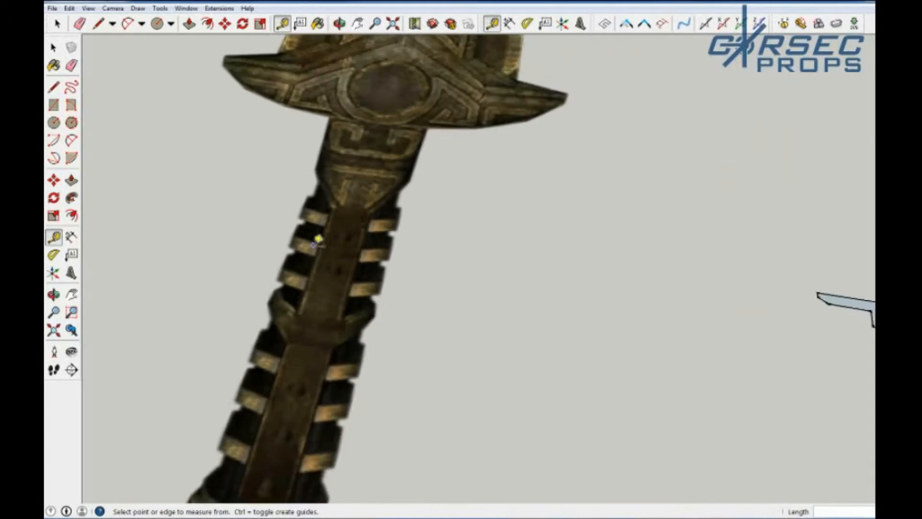
# Draw a circle with a 20 mm radius centred on the end face of the grip.
pyautogui.scroll(10, 526, 264)
pyautogui.moveTo(547, 307); pyautogui.dragTo(599, 118, button='middle')
pyautogui.scroll(6, 610, 187)
pyautogui.press('space')
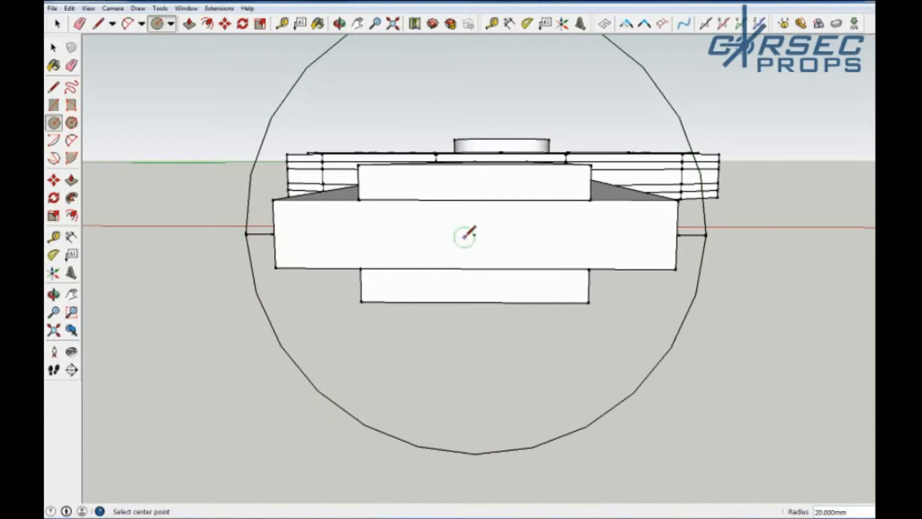
# Draw a larger circle concentric with the 20 mm radius circle around the grip's end face.
pyautogui.click(192, 235)
pyautogui.scroll(-4, 259, 262)
pyautogui.scroll(5, 352, 232)
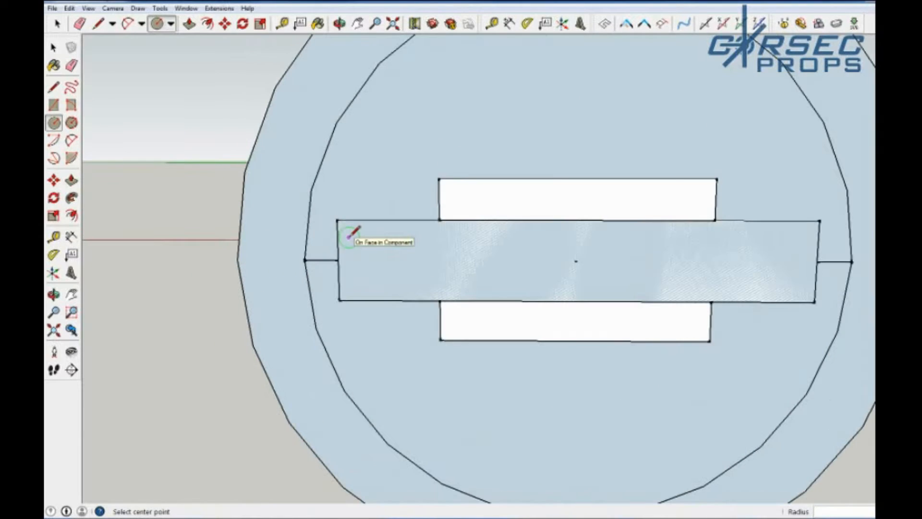
pyautogui.scroll(-2, 363, 282)
pyautogui.scroll(-2, 359, 287)
pyautogui.scroll(3, 332, 272)
# Draw 2.5 mm marks above and below the grip profile and along the inner circle from its side point.
pyautogui.press('a')
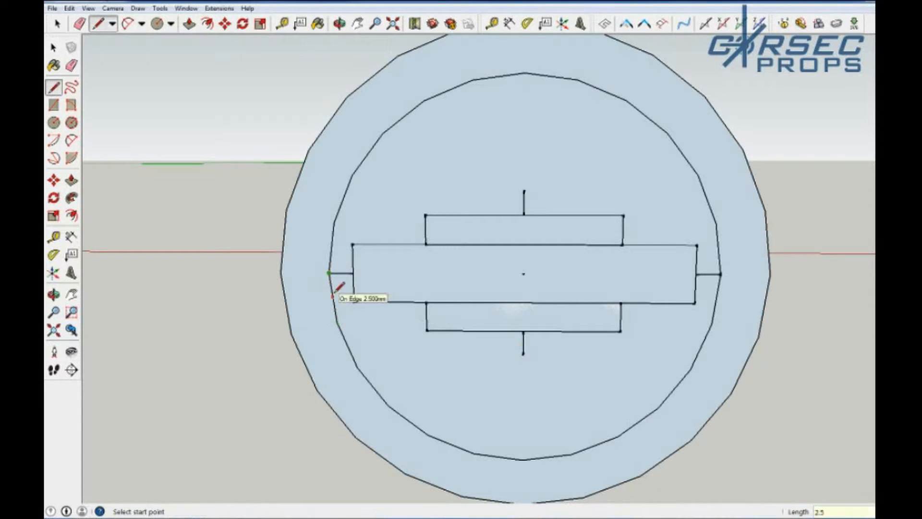
pyautogui.press('Return')
pyautogui.scroll(5, 329, 297)
pyautogui.press('space')
pyautogui.click(350, 284)
pyautogui.scroll(-5, 349, 284)
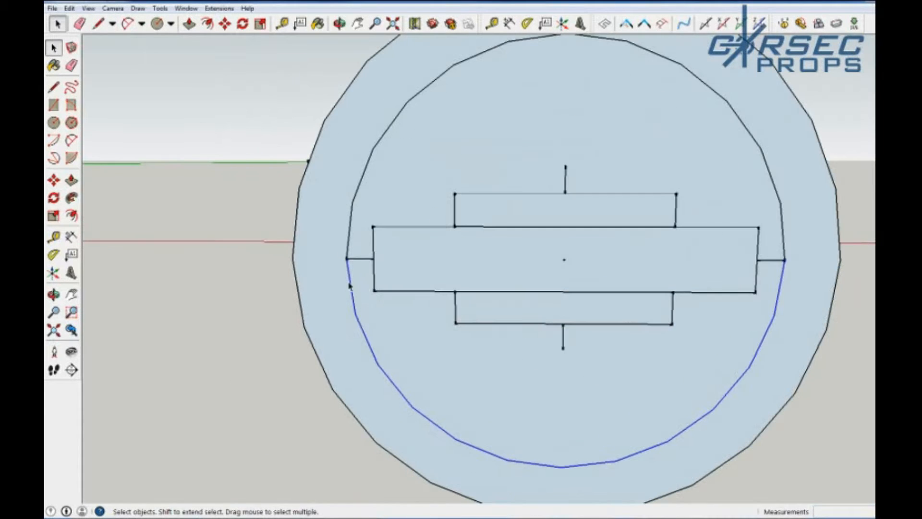
pyautogui.scroll(-2, 504, 358)
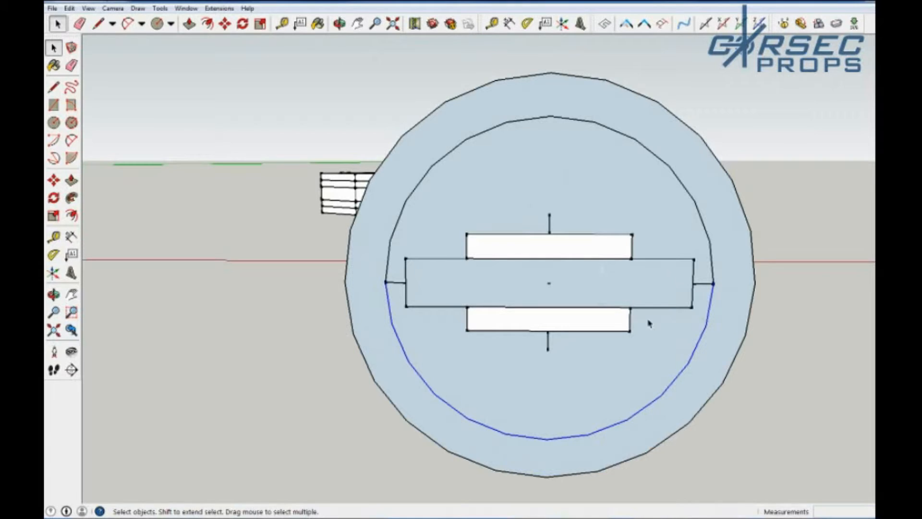
# Draw shallow arcs above and below the grip profile, spanning the inner circle and bulging to the upper and lower marks.
pyautogui.press('a')
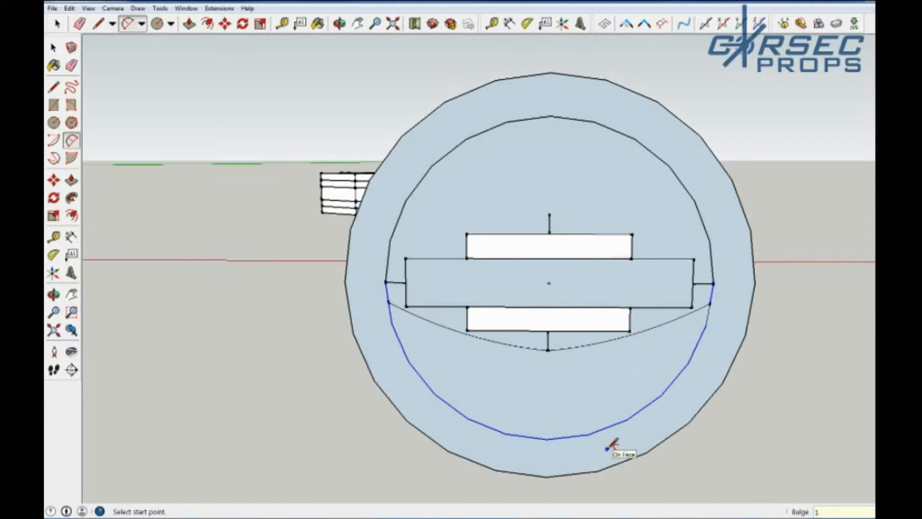
pyautogui.click(713, 264)
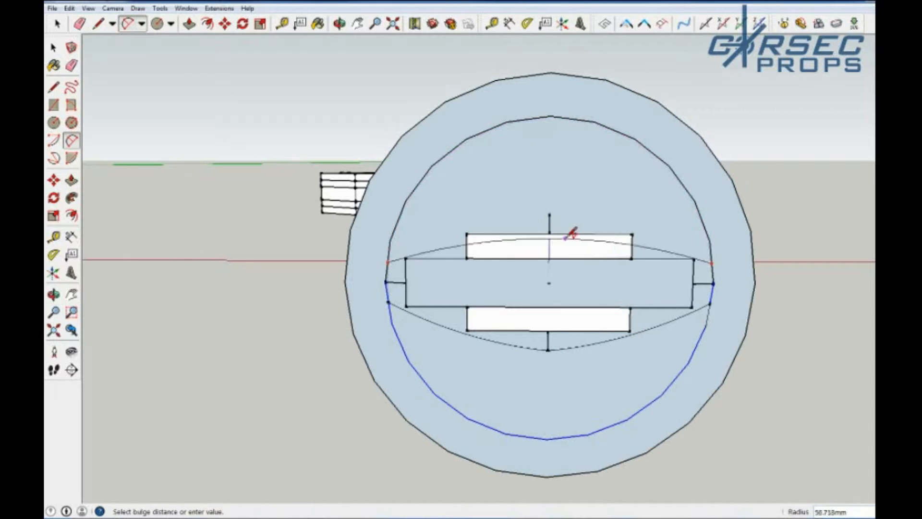
pyautogui.scroll(3, 373, 288)
# Replace the inner circle's left side segment and its side mark with an end arc of 1 mm bulge.
pyautogui.press('e')
pyautogui.press('a')
pyautogui.click(402, 240)
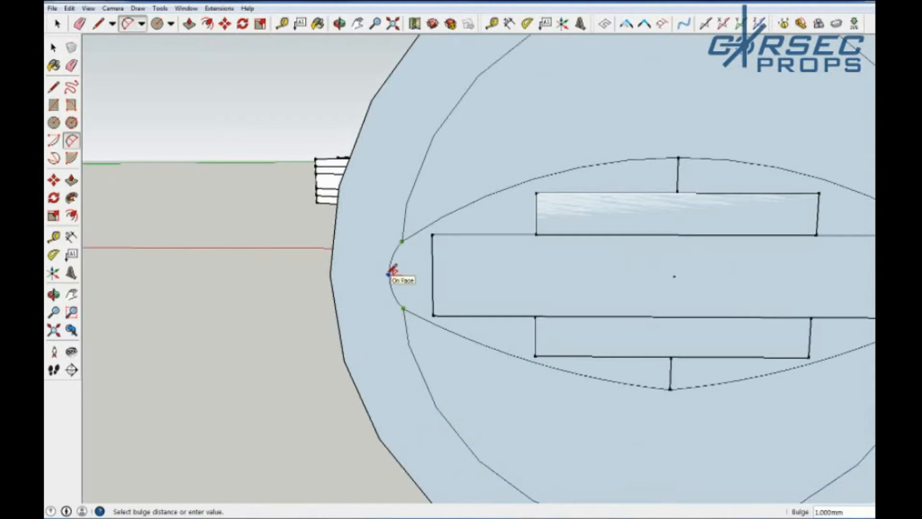
pyautogui.scroll(-3, 350, 372)
pyautogui.scroll(3, 560, 288)
pyautogui.scroll(-3, 560, 288)
pyautogui.scroll(1, 548, 327)
# Replace the inner circle's right side segment with a matching end arc and erase the leftover parts of that circle.
pyautogui.press('e')
pyautogui.click(561, 295)
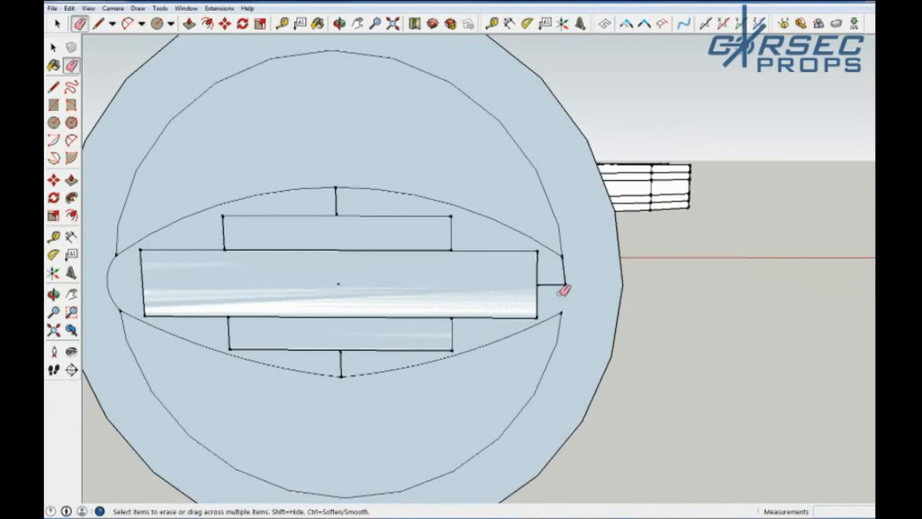
pyautogui.press('a')
pyautogui.click(561, 256)
pyautogui.click(561, 313)
pyautogui.click(573, 283)
pyautogui.press('e')
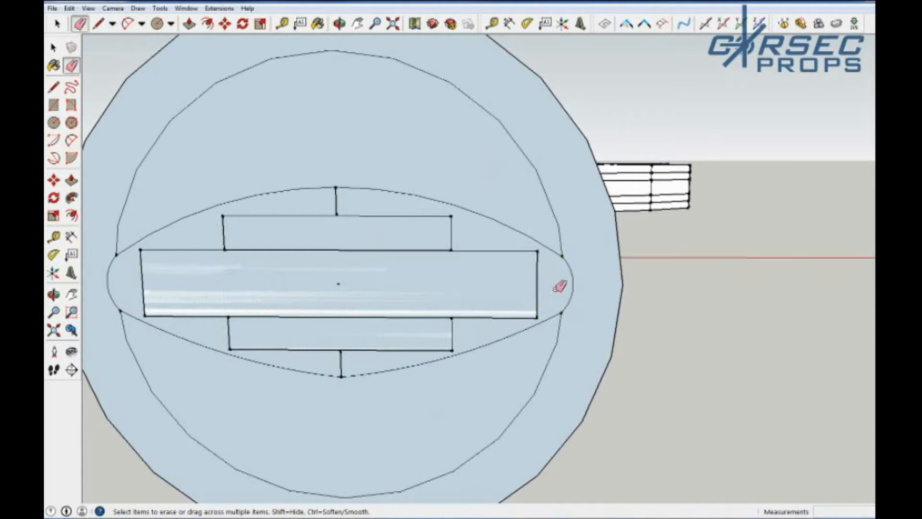
pyautogui.click(557, 284)
pyautogui.scroll(-2, 546, 375)
pyautogui.scroll(-2, 546, 376)
pyautogui.scroll(2, 386, 321)
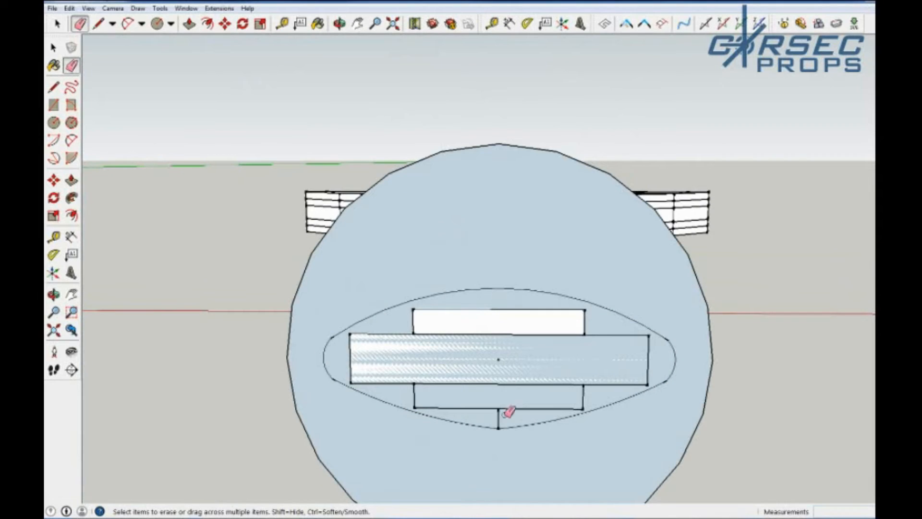
pyautogui.press('Delete')
pyautogui.click(525, 421)
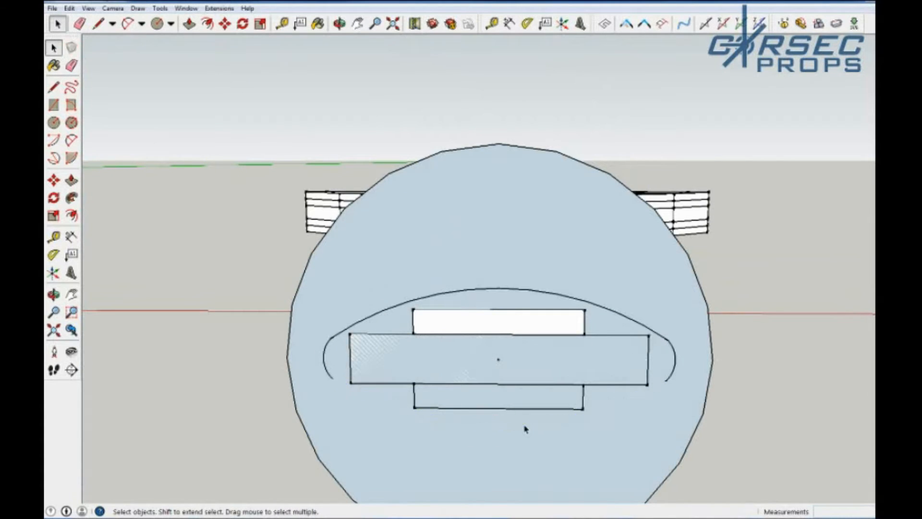
pyautogui.press('Delete')
pyautogui.press('a')
pyautogui.hotkey('ctrl', 'z')
pyautogui.hotkey('ctrl', 'z')
pyautogui.press('space')
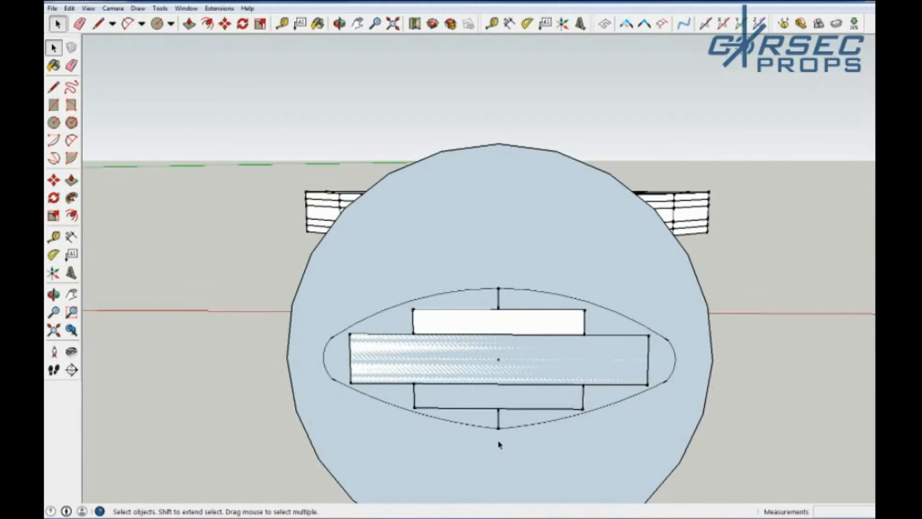
# Redraw the oval's lower arc between its two end arcs and erase the upper and lower marks.
pyautogui.press('e')
pyautogui.click(482, 426)
pyautogui.click(520, 427)
pyautogui.press('a')
pyautogui.click(332, 378)
pyautogui.click(499, 426)
pyautogui.press('e')
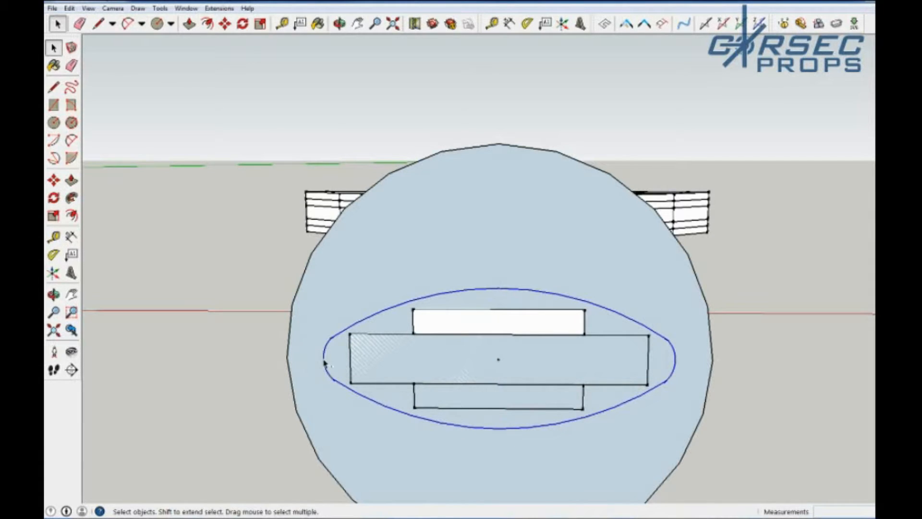
# Erase the large outer circle so only the oval outline stays around the grip profile.
pyautogui.click(439, 302)
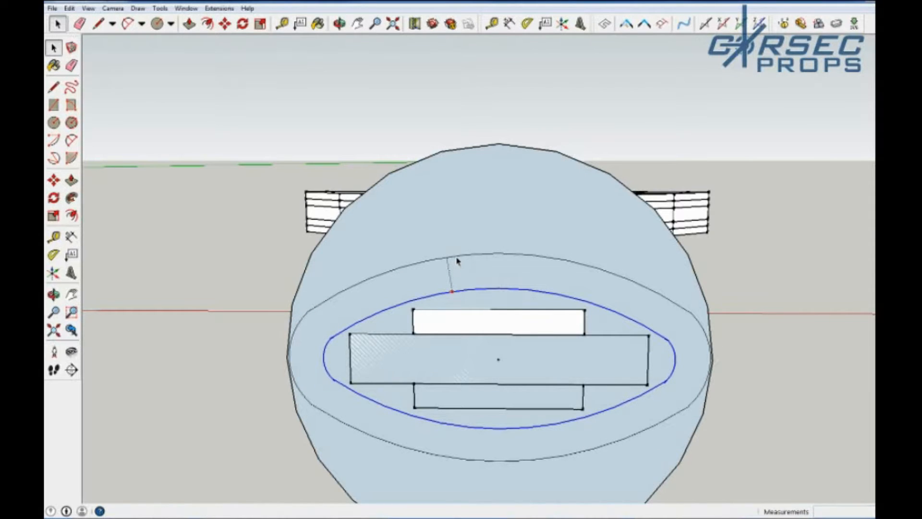
pyautogui.scroll(-1, 418, 347)
pyautogui.press('e')
pyautogui.click(348, 265)
pyautogui.scroll(4, 368, 370)
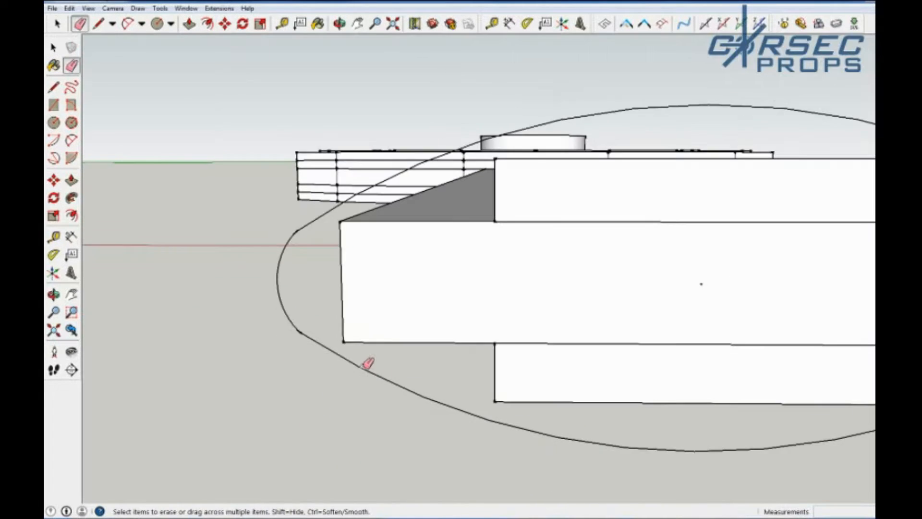
pyautogui.scroll(-4, 355, 382)
# Offset the oval outline outward to form a ring around the grip and select the result.
pyautogui.press('f')
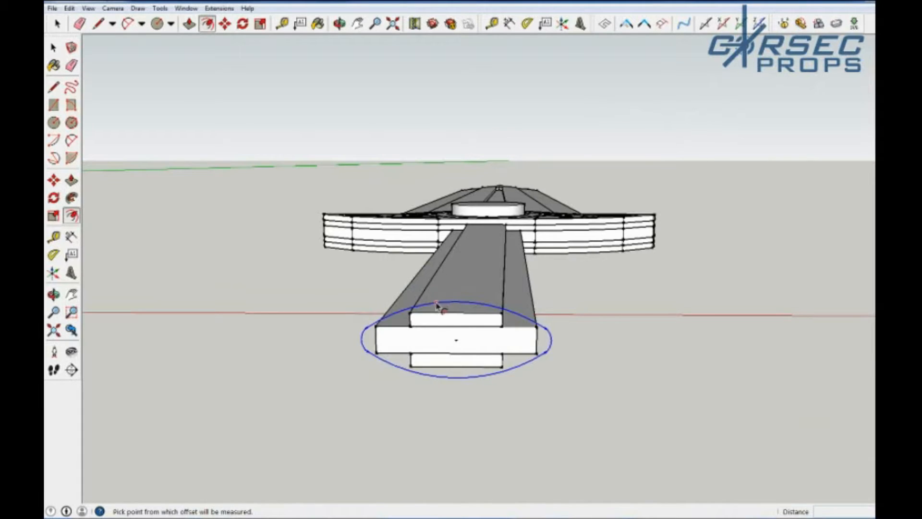
pyautogui.click(432, 300)
pyautogui.press('space')
pyautogui.scroll(1, 384, 325)
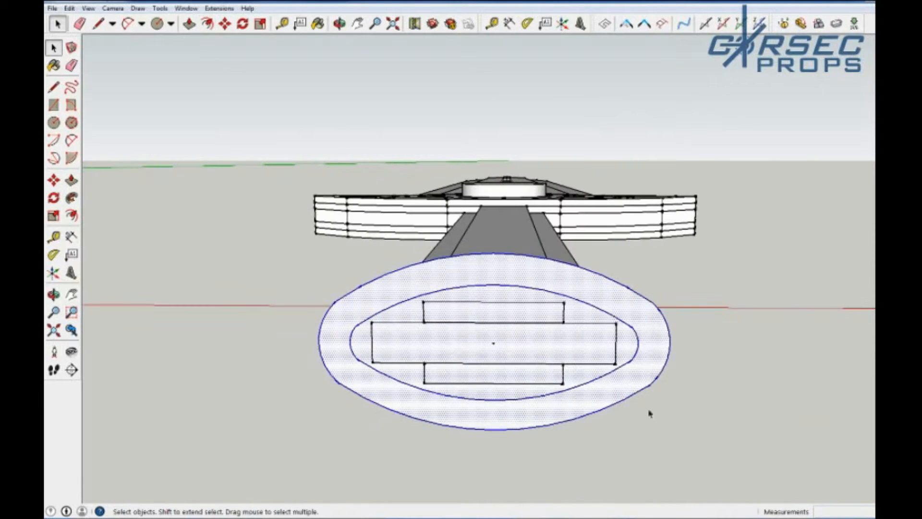
# Delete the face inside the inner oval, make the ring a component and open it for editing.
pyautogui.rightClick(541, 409)
pyautogui.click(654, 318)
pyautogui.click(496, 300)
pyautogui.press('Delete')
pyautogui.moveTo(484, 356); pyautogui.dragTo(414, 413, button='middle')
pyautogui.doubleClick(405, 329)
pyautogui.press('g')
pyautogui.doubleClick(437, 330)
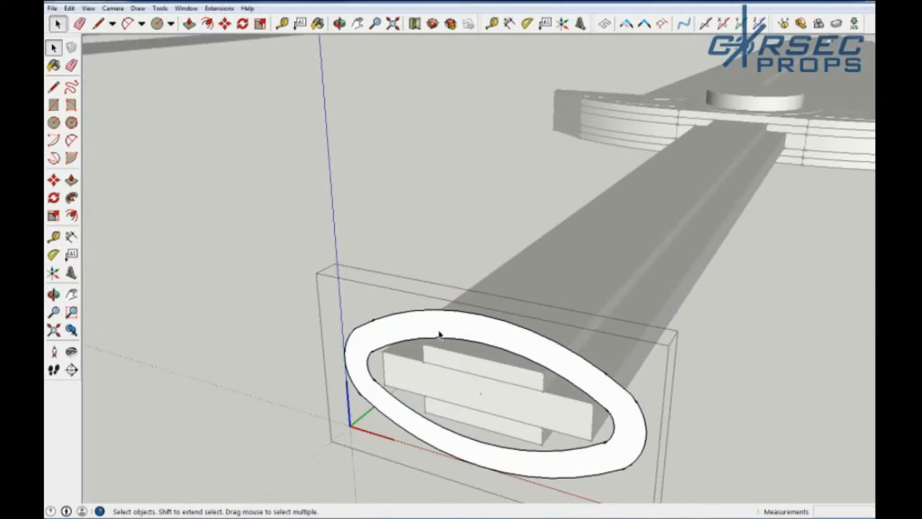
# Try to extrude the flat oval ring into a band and close the component.
pyautogui.press('p')
pyautogui.click(438, 327)
pyautogui.click(468, 324)
pyautogui.keyDown('shift'); pyautogui.moveTo(472, 346); pyautogui.dragTo(595, 461, button='middle'); pyautogui.keyUp('shift')
pyautogui.press('space')
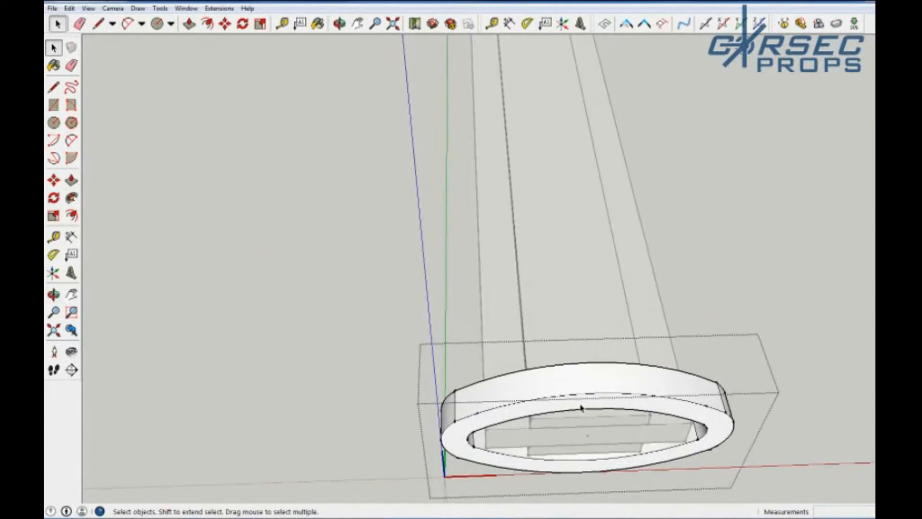
pyautogui.click(406, 368)
# Try to move the oval band from the grip's end up along the grip.
pyautogui.click(575, 387)
pyautogui.press('m')
pyautogui.click(576, 378)
pyautogui.click(538, 81)
pyautogui.moveTo(545, 293); pyautogui.dragTo(551, 428, button='middle')
pyautogui.scroll(-3, 543, 346)
# Examine the spacing and shape of the grip's ring bands on the reference image from the top view.
pyautogui.click(112, 8)
pyautogui.moveTo(123, 42)
pyautogui.click(257, 42)
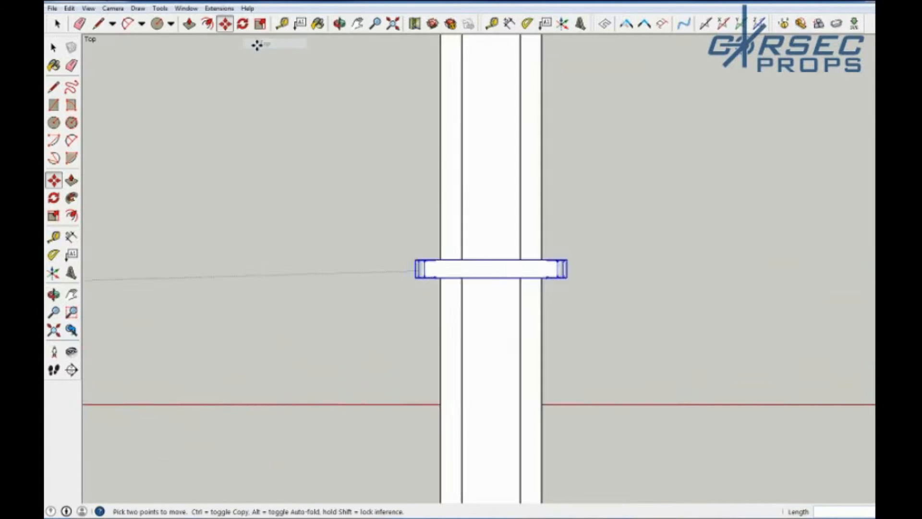
pyautogui.scroll(-5, 485, 345)
pyautogui.scroll(-4, 485, 345)
pyautogui.scroll(14, 270, 288)
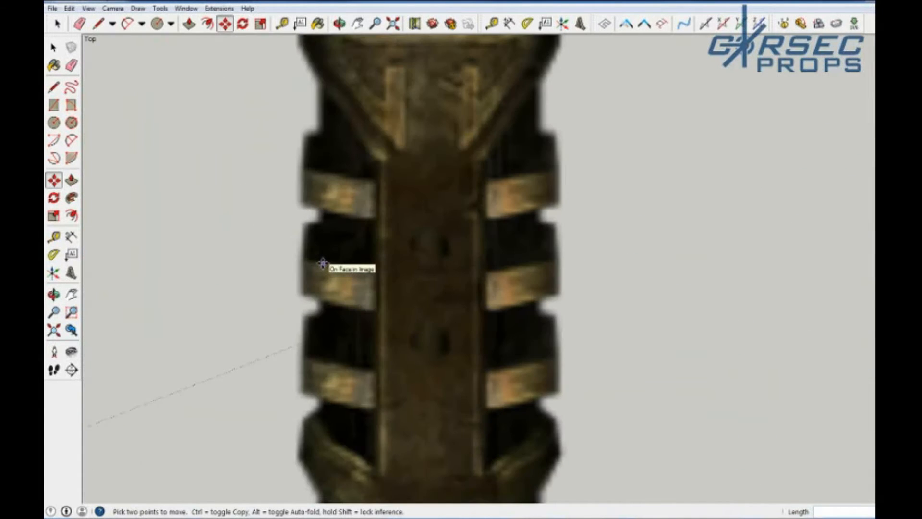
pyautogui.press('t')
pyautogui.scroll(-10, 363, 211)
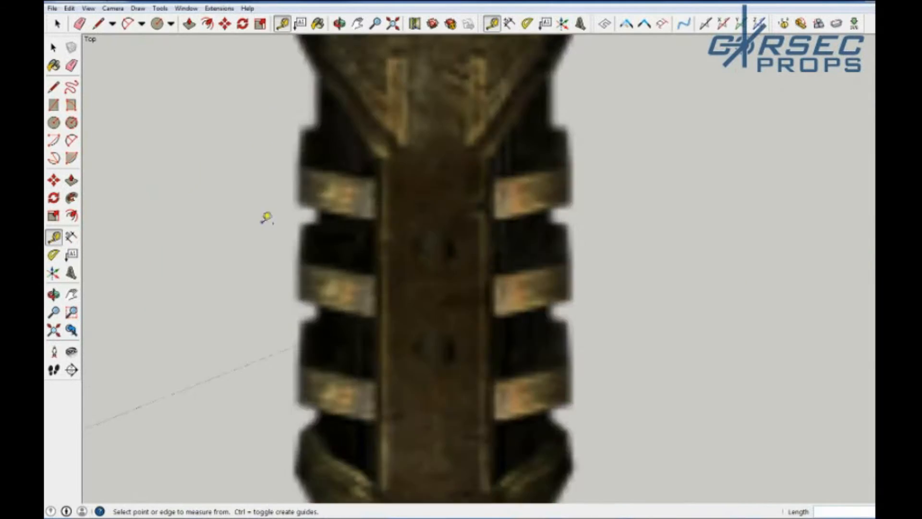
pyautogui.scroll(5, 605, 255)
pyautogui.scroll(3, 672, 153)
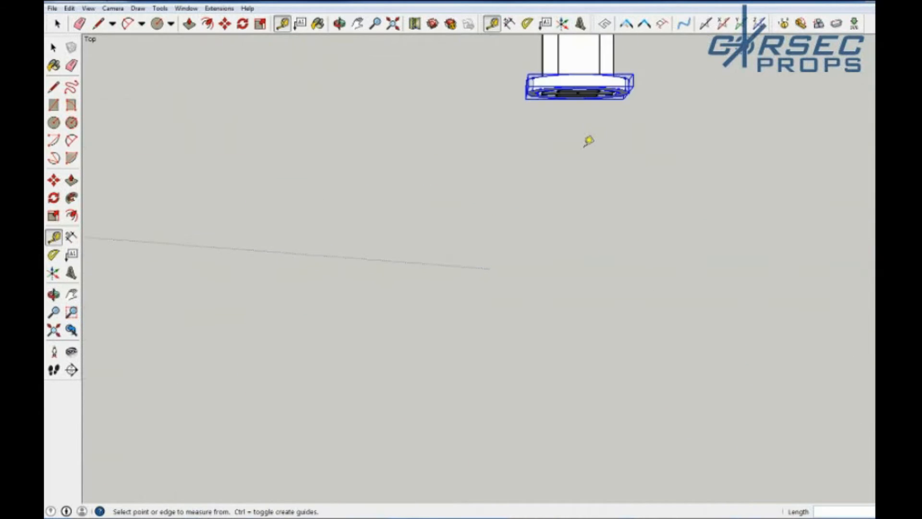
# Open the ring component and measure the width of the grip's central strip on the reference image.
pyautogui.press('Return')
pyautogui.moveTo(588, 142); pyautogui.dragTo(464, 59, button='middle')
pyautogui.scroll(7, 613, 87)
pyautogui.moveTo(518, 82); pyautogui.dragTo(310, 154, button='middle')
pyautogui.keyDown('shift'); pyautogui.moveTo(310, 154); pyautogui.dragTo(467, 216, button='middle'); pyautogui.keyUp('shift')
pyautogui.press('t')
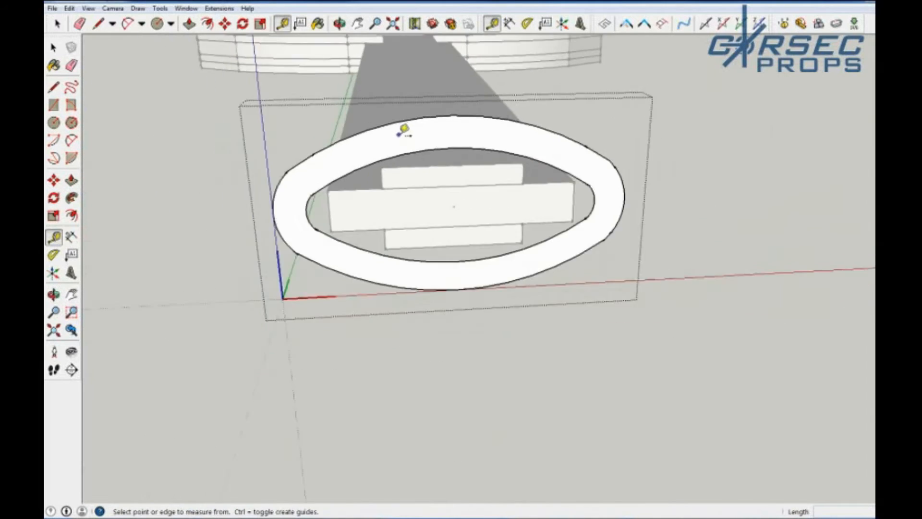
pyautogui.scroll(3, 404, 128)
pyautogui.scroll(-10, 401, 129)
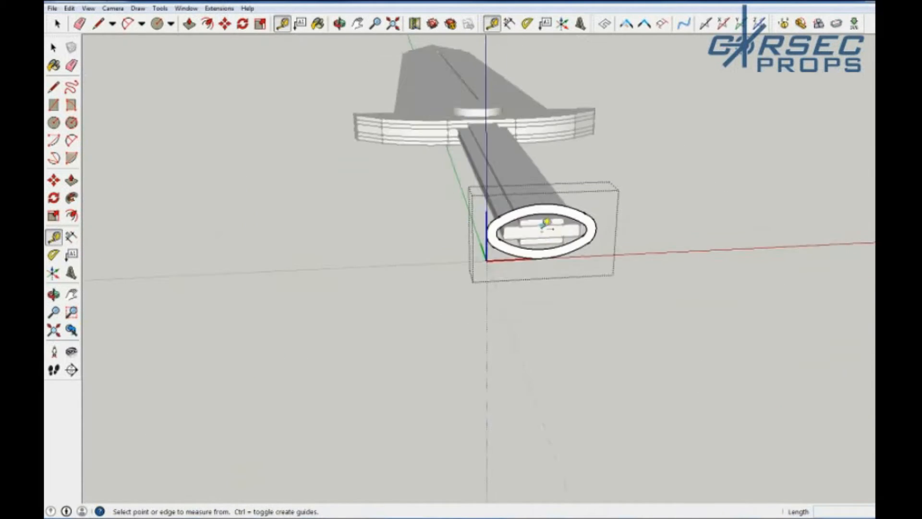
pyautogui.scroll(10, 288, 228)
pyautogui.scroll(3, 364, 283)
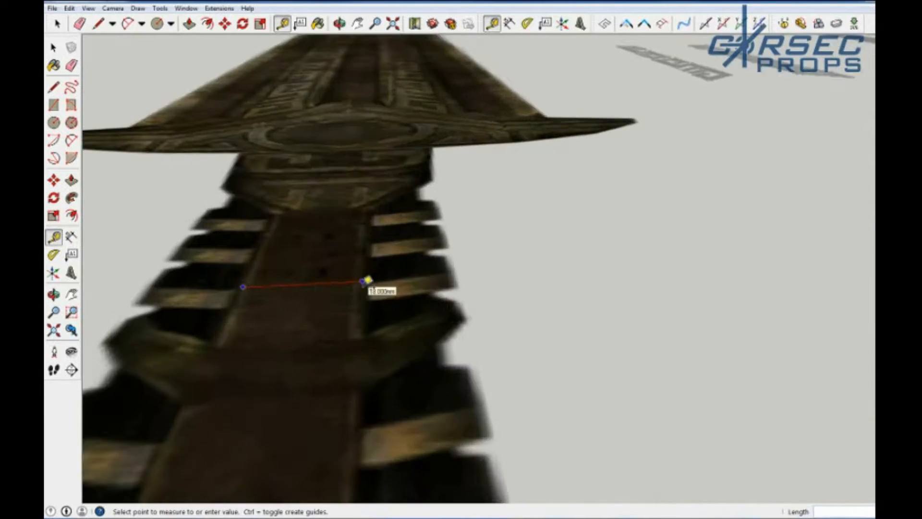
pyautogui.click(363, 284)
# Place vertical guides inside the ring component 5 mm in from each side of the grip's upper plate.
pyautogui.scroll(-10, 243, 223)
pyautogui.scroll(10, 665, 262)
pyautogui.scroll(2, 606, 281)
pyautogui.click(499, 254)
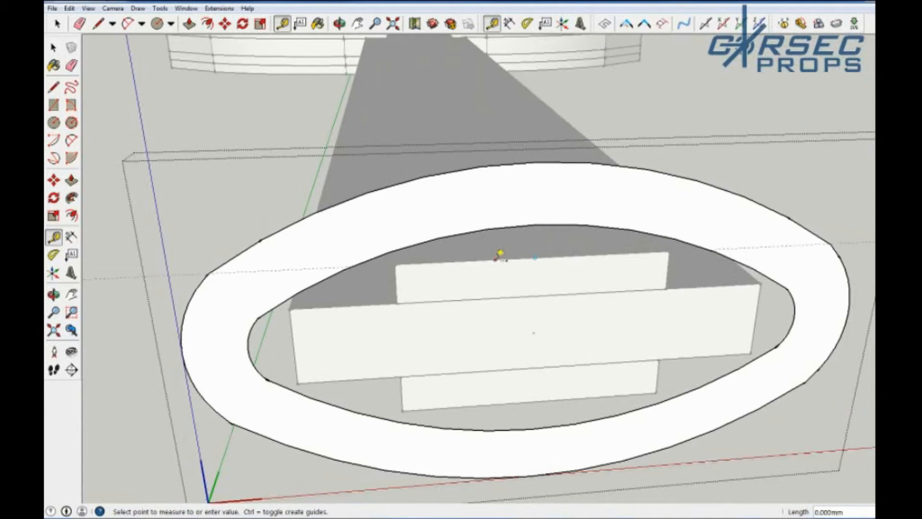
pyautogui.press('space')
pyautogui.moveTo(499, 255); pyautogui.dragTo(517, 203, button='middle')
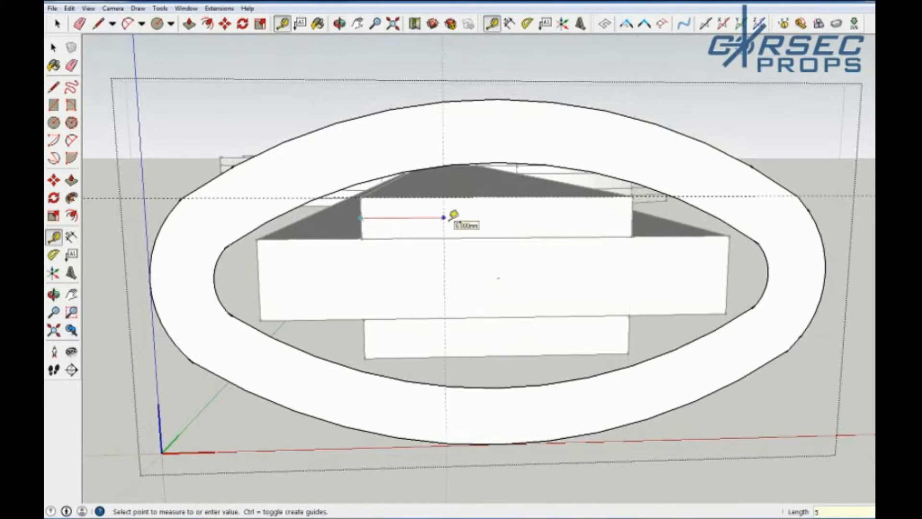
pyautogui.press('space')
# Flatten the ring's outer outline at top and bottom with straight lines between the guides, erasing the curved segments there.
pyautogui.click(521, 432)
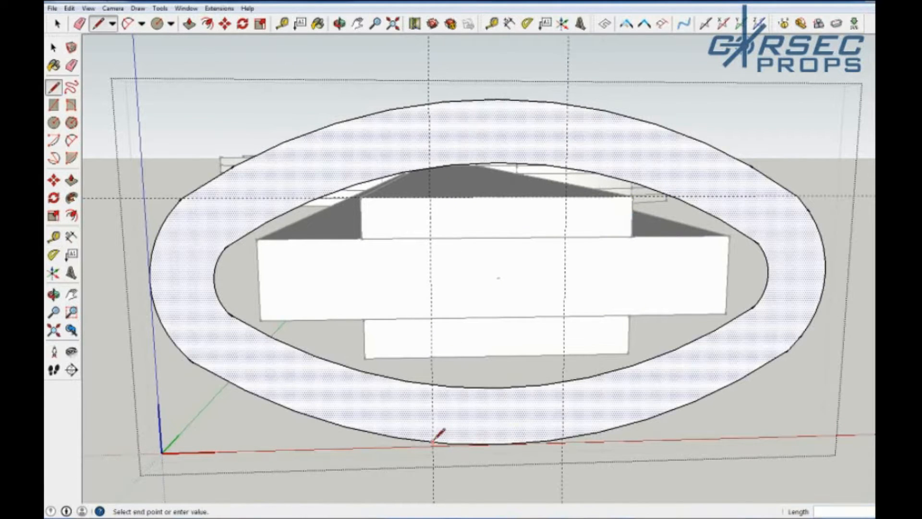
pyautogui.click(567, 103)
pyautogui.press('e')
pyautogui.click(494, 100)
pyautogui.click(496, 443)
pyautogui.scroll(-5, 466, 356)
pyautogui.press('space')
pyautogui.click(344, 453)
# Reopen the ring component, extrude its face into a thick band and close the component.
pyautogui.press('p')
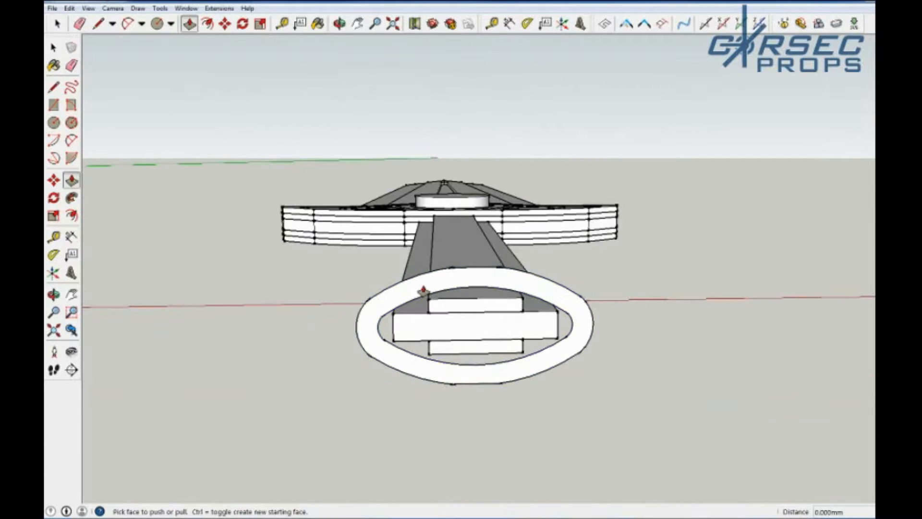
pyautogui.press('space')
pyautogui.doubleClick(422, 290)
pyautogui.click(422, 289)
pyautogui.press('p')
pyautogui.click(423, 291)
pyautogui.click(422, 302)
pyautogui.press('space')
pyautogui.click(473, 432)
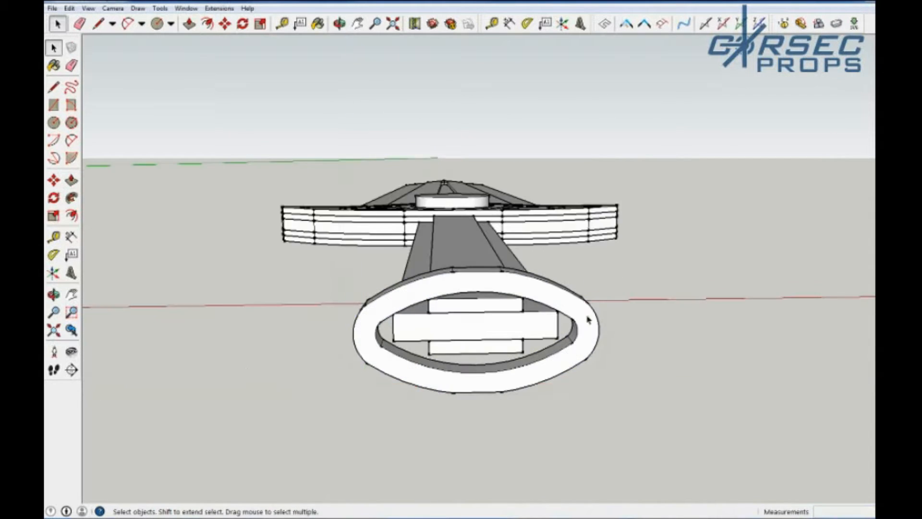
# Compare the finished band with the ring bands along the grip in the reference image.
pyautogui.scroll(-10, 543, 278)
pyautogui.keyDown('shift'); pyautogui.moveTo(428, 325); pyautogui.dragTo(315, 469, button='middle'); pyautogui.keyUp('shift')
pyautogui.moveTo(485, 277); pyautogui.dragTo(485, 369, button='middle')
pyautogui.keyDown('shift'); pyautogui.moveTo(312, 375); pyautogui.dragTo(464, 272, button='middle'); pyautogui.keyUp('shift')
pyautogui.scroll(10, 463, 273)
pyautogui.scroll(3, 337, 468)
pyautogui.scroll(-5, 363, 233)
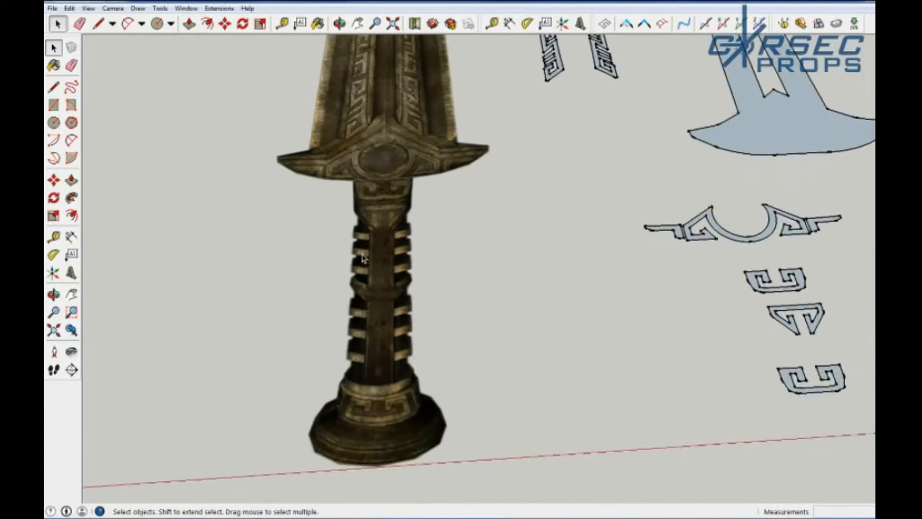
pyautogui.scroll(6, 354, 381)
pyautogui.scroll(-5, 366, 319)
pyautogui.scroll(5, 374, 108)
# Measure on the reference image from the guard's lower edge to the first ring band on the grip.
pyautogui.press('q')
pyautogui.press('t')
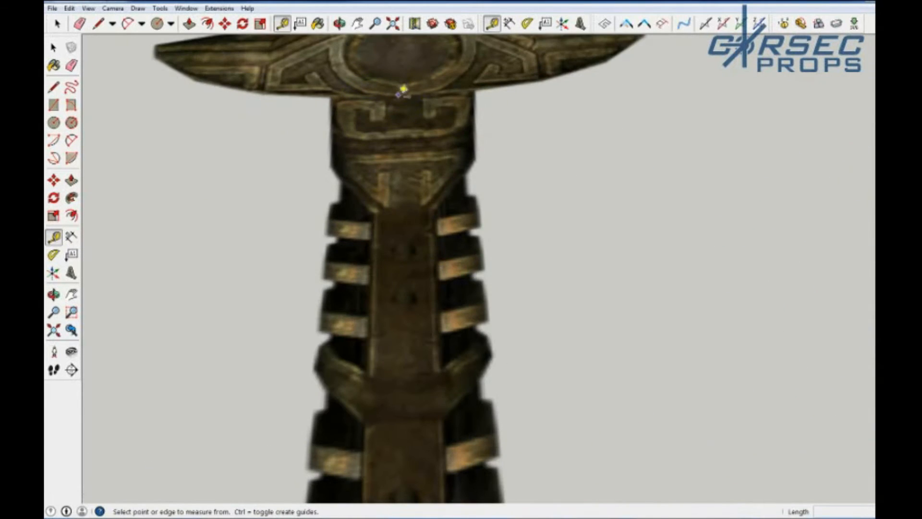
pyautogui.scroll(-3, 398, 224)
pyautogui.press('Escape')
pyautogui.scroll(3, 421, 226)
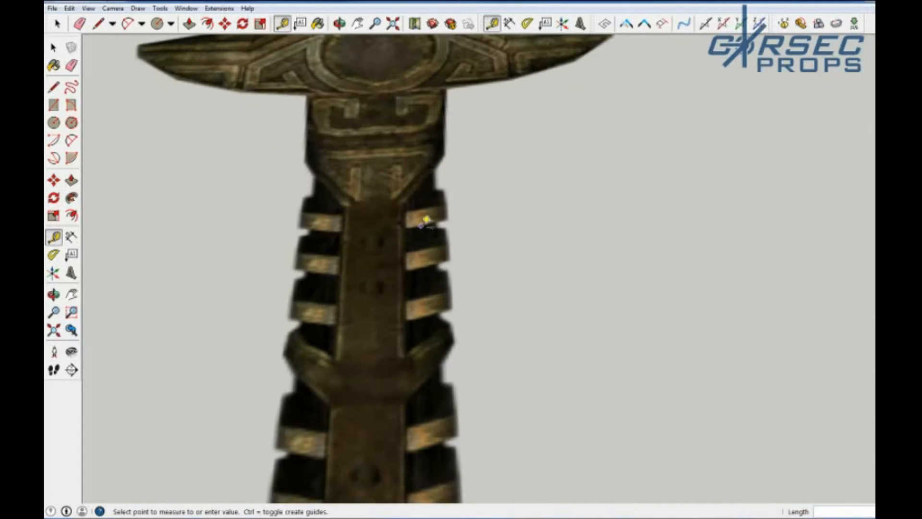
pyautogui.press('Escape')
pyautogui.scroll(-8, 268, 261)
pyautogui.scroll(7, 551, 132)
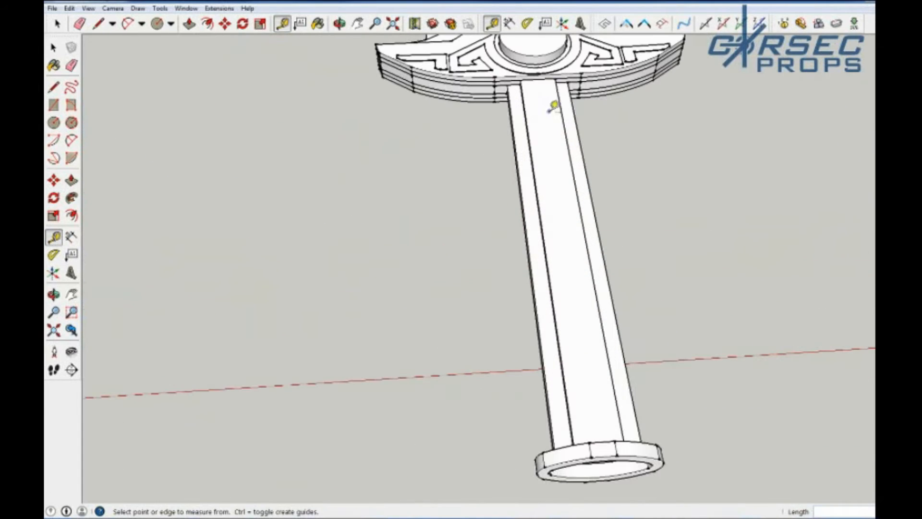
# Copy the ring band from the grip's end along the grip to the guide line near the guard.
pyautogui.press('space')
pyautogui.moveTo(609, 447); pyautogui.dragTo(163, 259, button='middle')
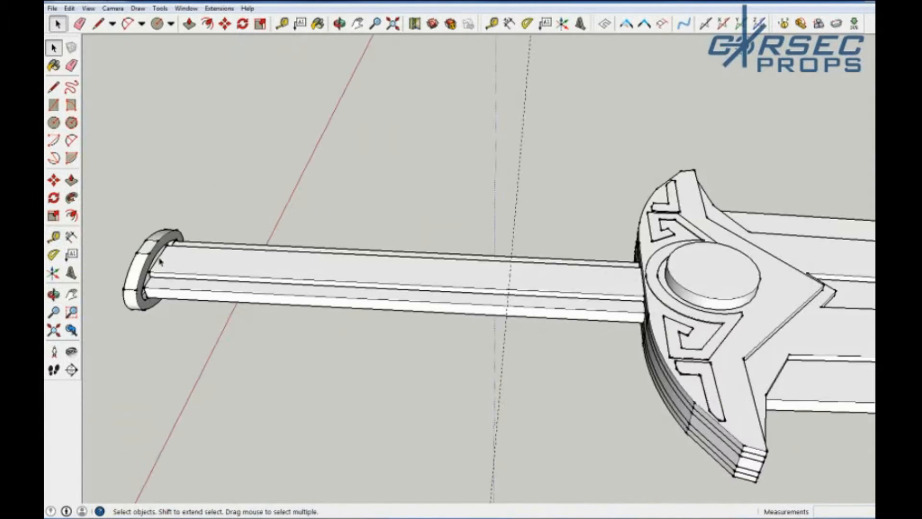
pyautogui.press('m')
pyautogui.click(146, 273)
pyautogui.press('ctrl')
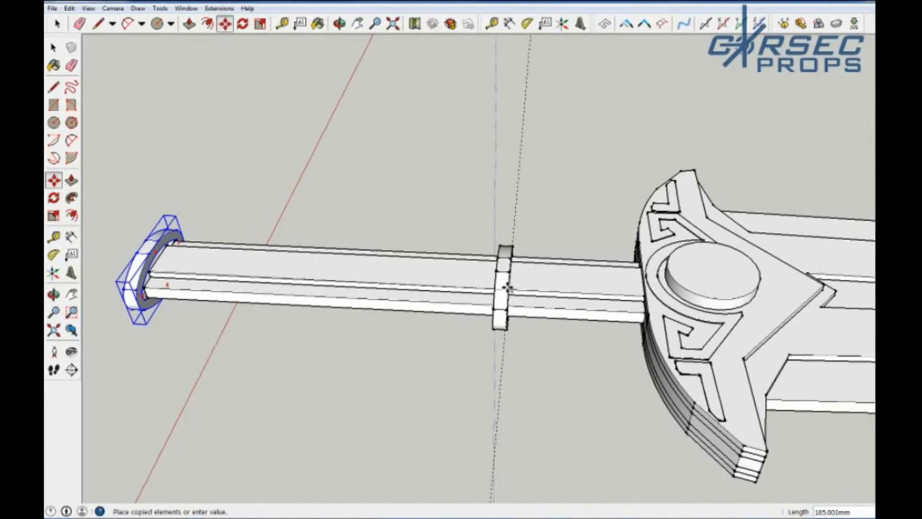
pyautogui.click(506, 293)
# Try to copy the new ring band another 16 mm along the grip, and undo the attempt.
pyautogui.scroll(3, 506, 293)
pyautogui.scroll(1, 506, 293)
pyautogui.moveTo(417, 273); pyautogui.dragTo(583, 243, button='middle')
pyautogui.click(583, 243)
pyautogui.press('ctrl')
pyautogui.write('16')
pyautogui.press('Return')
pyautogui.hotkey('ctrl', 'z')
pyautogui.click(69, 8)
pyautogui.click(79, 33)
# Check the spacing beside the new ring band and copy the band further along the grip.
pyautogui.moveTo(499, 308); pyautogui.dragTo(518, 225, button='middle')
pyautogui.press('t')
pyautogui.click(460, 224)
pyautogui.moveTo(447, 239); pyautogui.dragTo(305, 207, button='middle')
pyautogui.press('space')
pyautogui.click(357, 269)
pyautogui.press('m')
pyautogui.click(303, 208)
pyautogui.press('ctrl')
pyautogui.click(232, 209)
# Examine the band spacing at the pommel end of the grip on the reference image.
pyautogui.moveTo(232, 207); pyautogui.dragTo(455, 193, button='middle')
pyautogui.scroll(-3, 455, 193)
pyautogui.scroll(-5, 464, 366)
pyautogui.scroll(10, 298, 286)
pyautogui.press('t')
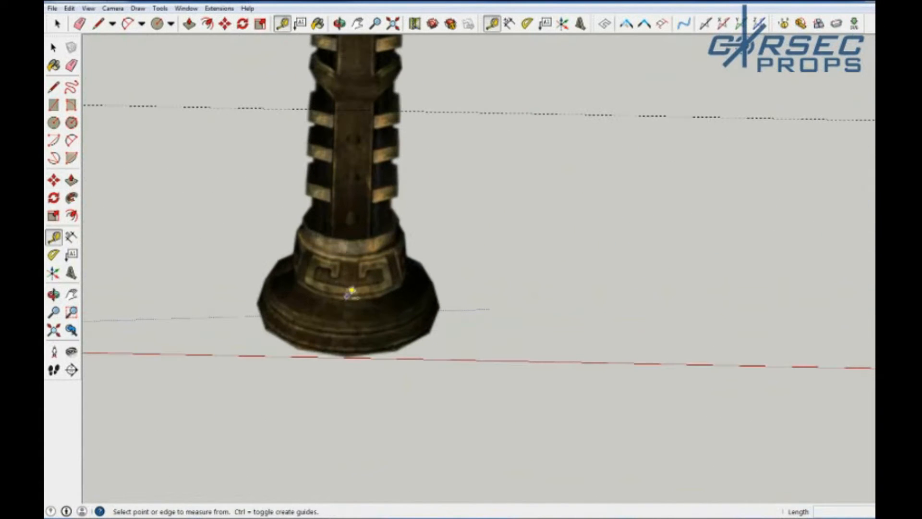
pyautogui.scroll(-5, 353, 104)
pyautogui.scroll(5, 651, 226)
pyautogui.scroll(4, 494, 179)
# Move the ring band at the grip's end inward along the grip to its position above the pommel.
pyautogui.moveTo(494, 179); pyautogui.dragTo(593, 220, button='middle')
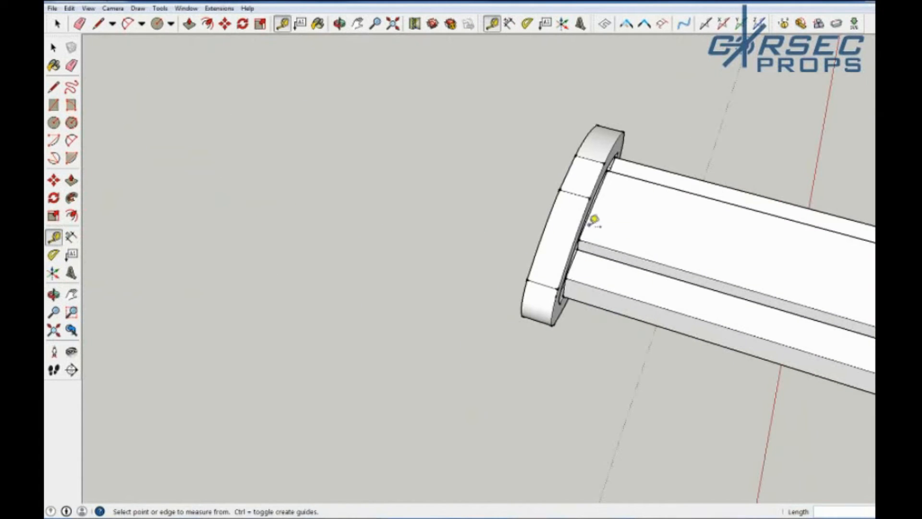
pyautogui.press('space')
pyautogui.click(563, 243)
pyautogui.press('m')
pyautogui.click(567, 243)
pyautogui.click(749, 272)
pyautogui.moveTo(749, 271); pyautogui.dragTo(679, 192, button='middle')
pyautogui.click(679, 192)
pyautogui.click(795, 177)
# Copy the pommel-end ring band along the grip and repeat the copy as an x2 array.
pyautogui.moveTo(673, 282); pyautogui.dragTo(721, 295, button='middle')
pyautogui.press('ctrl')
pyautogui.click(769, 301)
pyautogui.scroll(-2, 823, 325)
pyautogui.click(833, 330)
pyautogui.moveTo(768, 338); pyautogui.dragTo(840, 313, button='middle')
pyautogui.keyDown('shift'); pyautogui.moveTo(841, 312); pyautogui.dragTo(588, 302, button='middle'); pyautogui.keyUp('shift')
pyautogui.write('x2')
pyautogui.press('Return')
# Examine the collar and bands between the guard and the grip's middle on the reference image.
pyautogui.scroll(-4, 557, 196)
pyautogui.moveTo(556, 196); pyautogui.dragTo(535, 383, button='middle')
pyautogui.scroll(-3, 515, 333)
pyautogui.scroll(-3, 515, 332)
pyautogui.scroll(10, 228, 329)
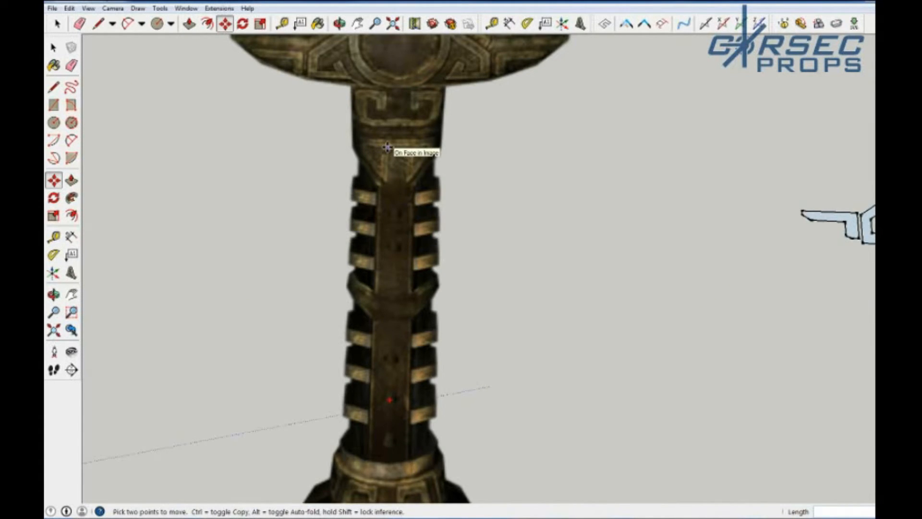
pyautogui.scroll(-12, 388, 147)
pyautogui.scroll(4, 591, 160)
pyautogui.scroll(-3, 591, 160)
pyautogui.scroll(7, 238, 126)
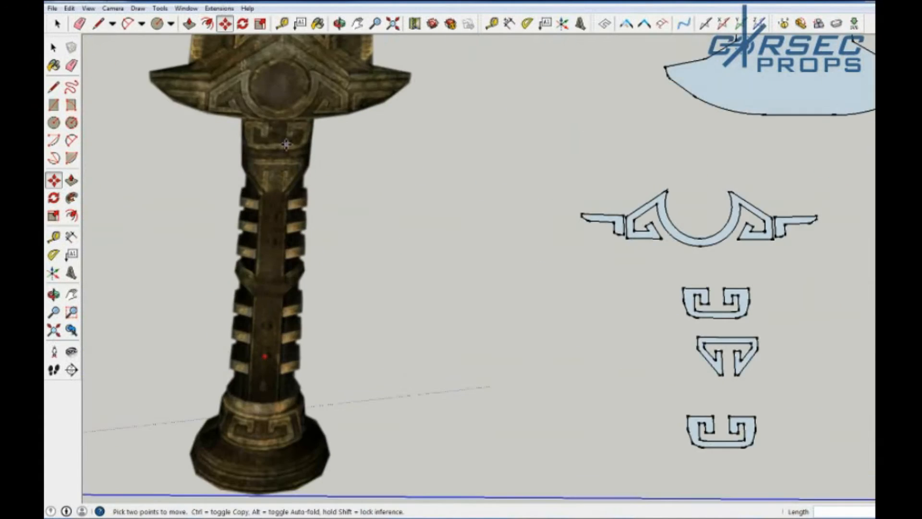
pyautogui.scroll(-4, 290, 162)
pyautogui.scroll(4, 280, 172)
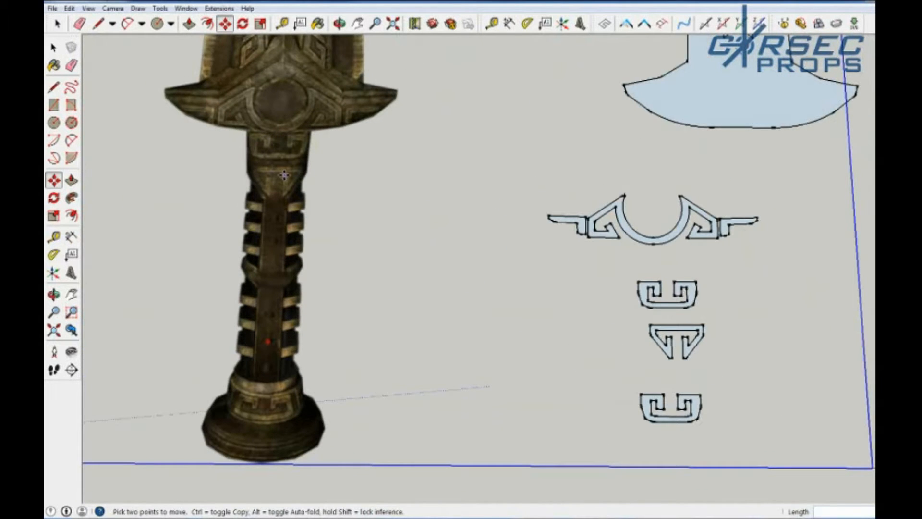
pyautogui.scroll(4, 267, 160)
pyautogui.press('t')
pyautogui.scroll(-12, 264, 147)
# Move the uppermost ring band up the grip to the guard's lower edge.
pyautogui.press('space')
pyautogui.scroll(3, 630, 181)
pyautogui.scroll(5, 603, 273)
pyautogui.moveTo(532, 285); pyautogui.dragTo(524, 207, button='middle')
pyautogui.scroll(6, 523, 91)
pyautogui.click(500, 226)
pyautogui.press('m')
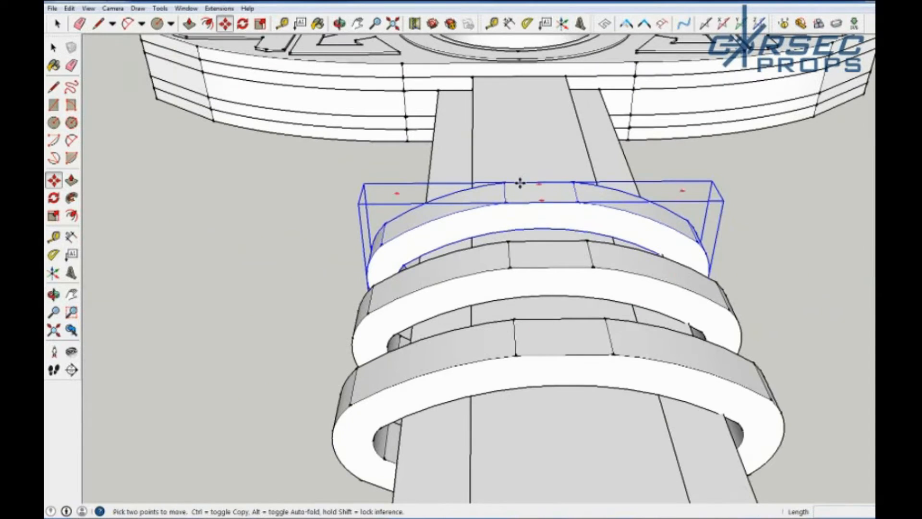
pyautogui.click(519, 182)
pyautogui.click(514, 68)
pyautogui.moveTo(517, 148); pyautogui.dragTo(515, 288, button='middle')
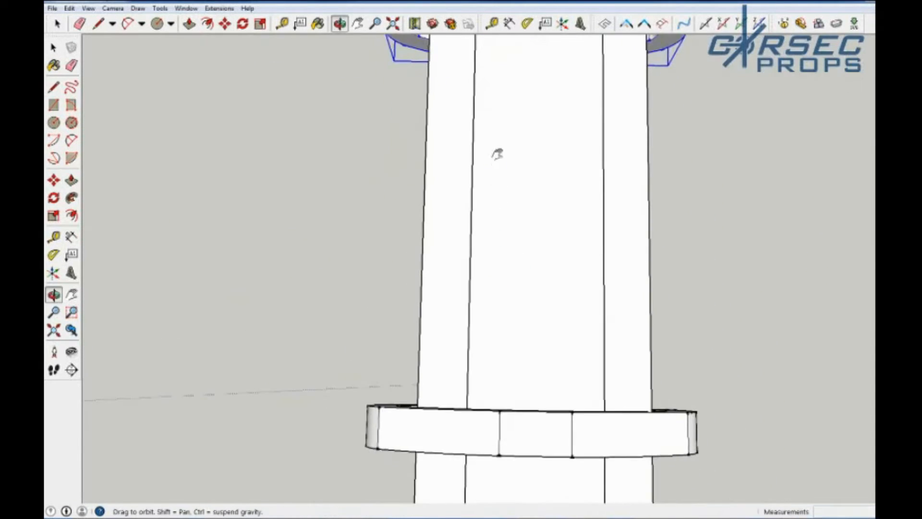
pyautogui.keyDown('shift'); pyautogui.moveTo(498, 165); pyautogui.dragTo(504, 396, button='middle'); pyautogui.keyUp('shift')
pyautogui.click(520, 213)
pyautogui.scroll(4, 523, 166)
pyautogui.click(513, 171)
pyautogui.moveTo(513, 171); pyautogui.dragTo(479, 220, button='middle')
pyautogui.scroll(3, 444, 138)
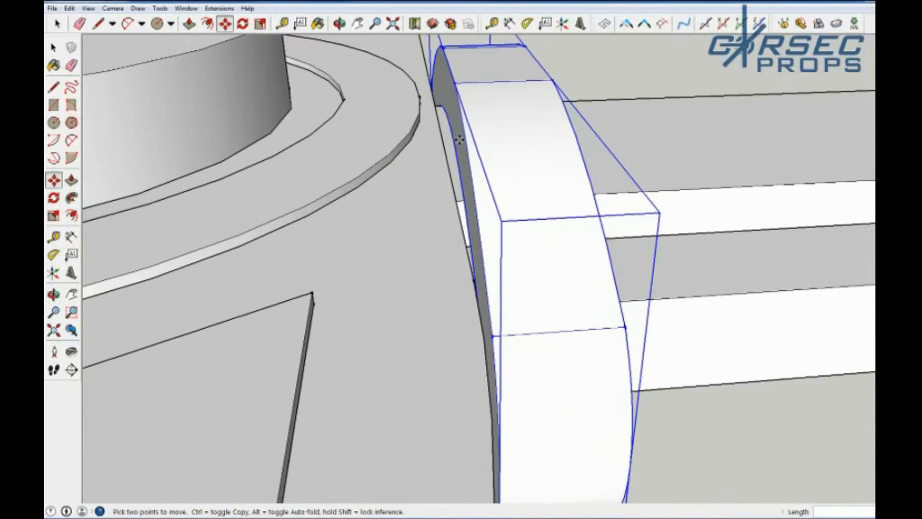
# Fine-adjust the ring band's position against the guard and make it unique from the other bands.
pyautogui.press('space')
pyautogui.press('m')
pyautogui.click(468, 155)
pyautogui.click(474, 274)
pyautogui.moveTo(762, 313); pyautogui.dragTo(529, 372, button='middle')
pyautogui.rightClick(529, 373)
pyautogui.press('Escape')
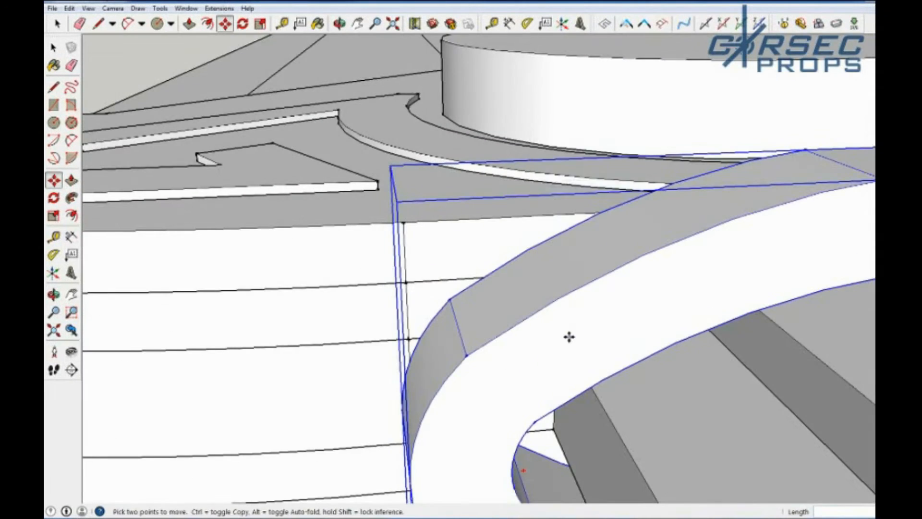
pyautogui.scroll(-4, 340, 243)
pyautogui.moveTo(340, 243); pyautogui.dragTo(491, 386, button='middle')
pyautogui.press('space')
# Open the guard's ring band for editing and offset its outer outline inward by 2 mm.
pyautogui.scroll(3, 455, 203)
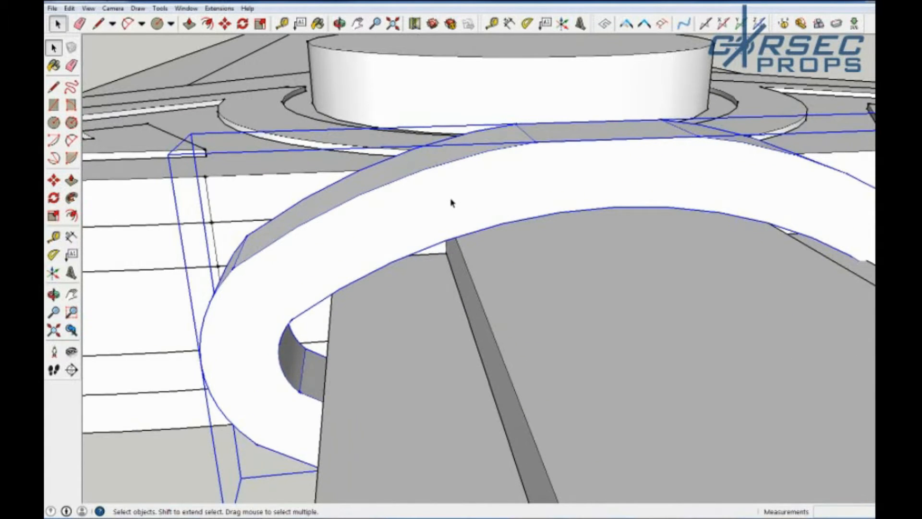
pyautogui.scroll(2, 442, 206)
pyautogui.doubleClick(431, 209)
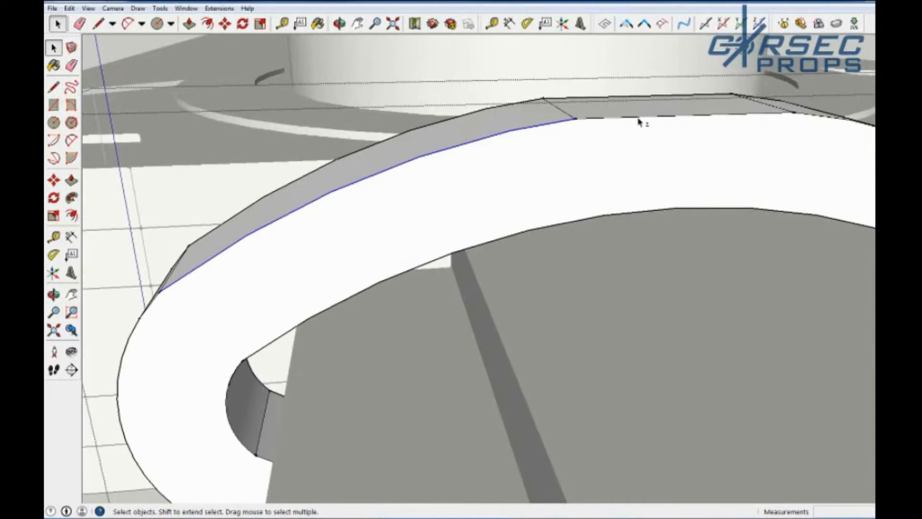
pyautogui.scroll(-2, 639, 123)
pyautogui.moveTo(311, 388); pyautogui.dragTo(391, 214, button='middle')
pyautogui.click(811, 355)
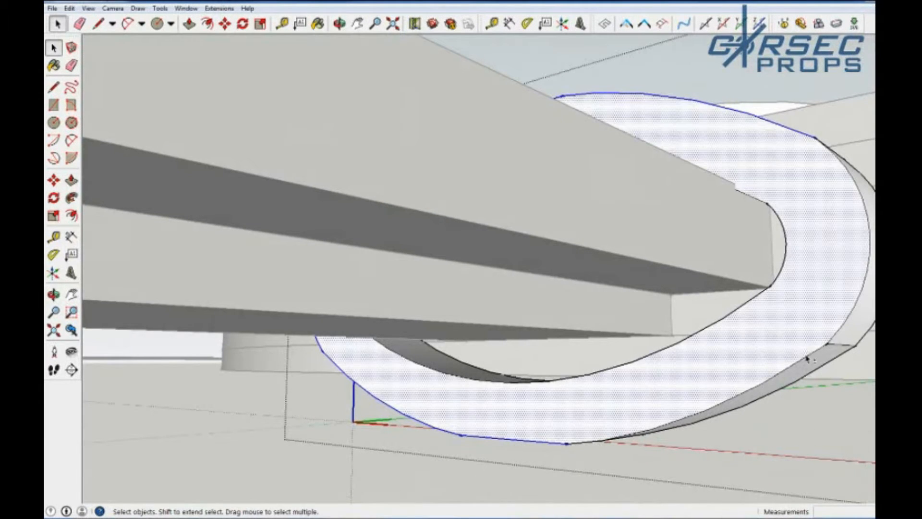
pyautogui.click(812, 354)
pyautogui.click(817, 142)
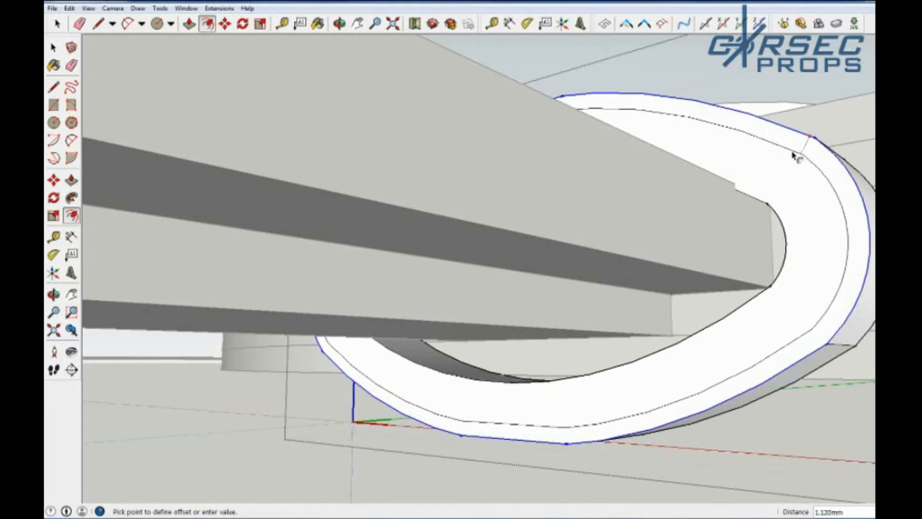
pyautogui.write('2')
pyautogui.press('Return')
# Remove the band's inner portion by pushing it back 6 mm, leaving a thin ring, and close the component.
pyautogui.press('space')
pyautogui.click(821, 184)
pyautogui.press('e')
pyautogui.click(826, 180)
pyautogui.click(860, 213)
pyautogui.moveTo(605, 209); pyautogui.dragTo(580, 405, button='middle')
pyautogui.scroll(-6, 578, 299)
pyautogui.scroll(3, 434, 323)
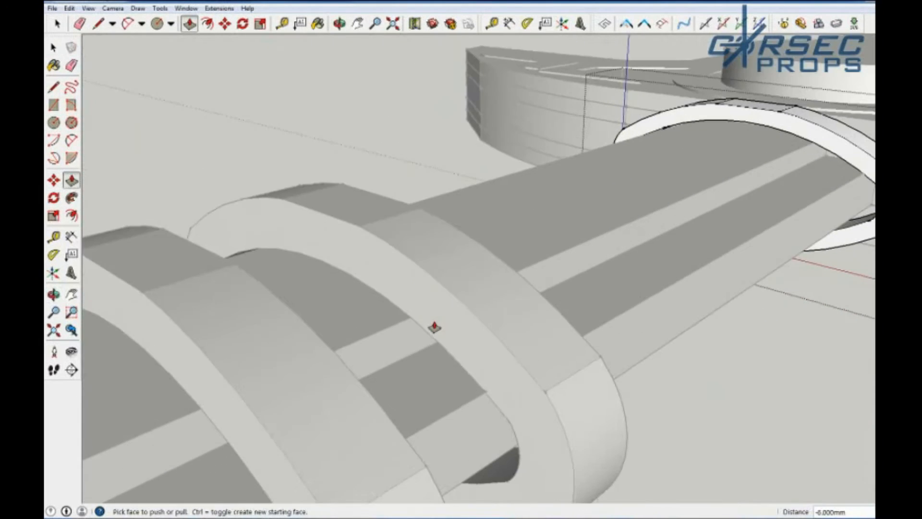
pyautogui.press('space')
pyautogui.moveTo(520, 261); pyautogui.dragTo(658, 289, button='middle')
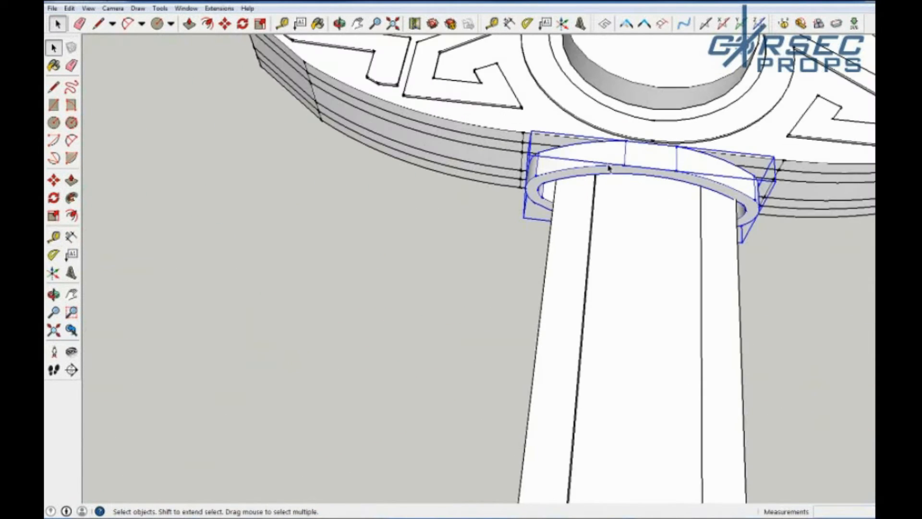
# Copy the thin ring band 40 mm down the grip from the guard.
pyautogui.press('m')
pyautogui.press('ctrl')
pyautogui.click(595, 169)
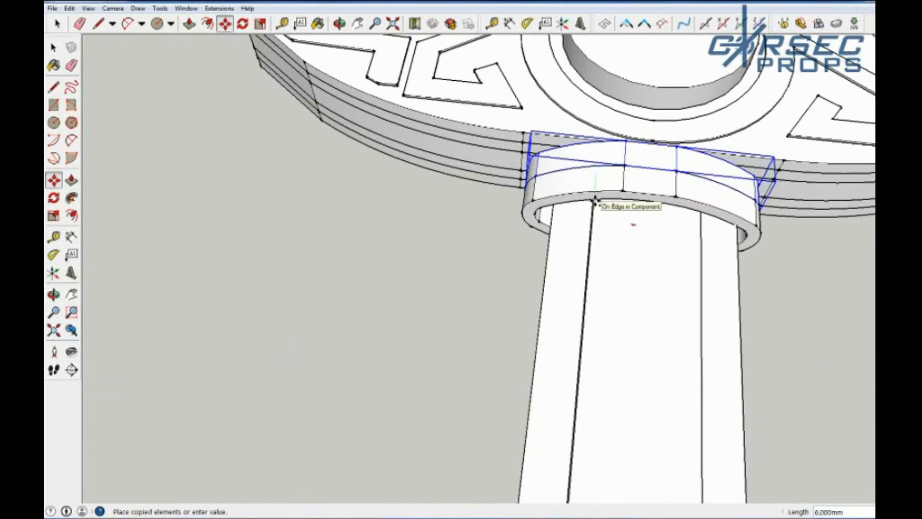
pyautogui.write('40')
pyautogui.press('Return')
pyautogui.scroll(-8, 579, 380)
pyautogui.scroll(6, 582, 403)
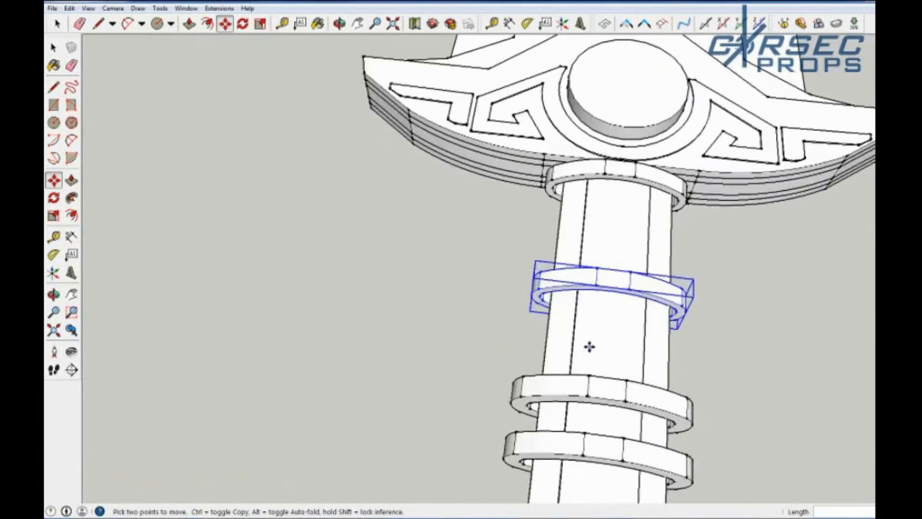
# Measure the copied thin band's distance from the guard and compare its placement with the reference.
pyautogui.press('t')
pyautogui.click(610, 273)
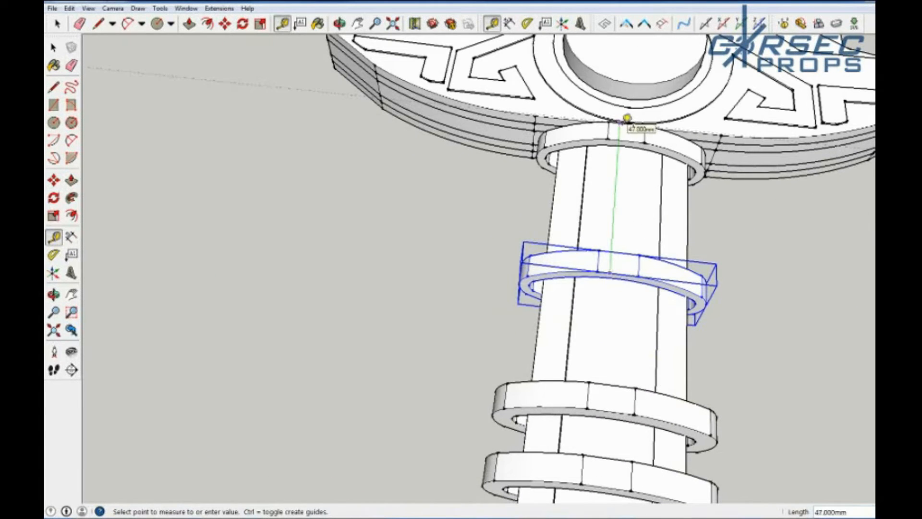
pyautogui.click(628, 118)
pyautogui.scroll(-10, 627, 118)
pyautogui.scroll(10, 288, 201)
pyautogui.scroll(-9, 276, 252)
pyautogui.press('Escape')
pyautogui.scroll(12, 675, 331)
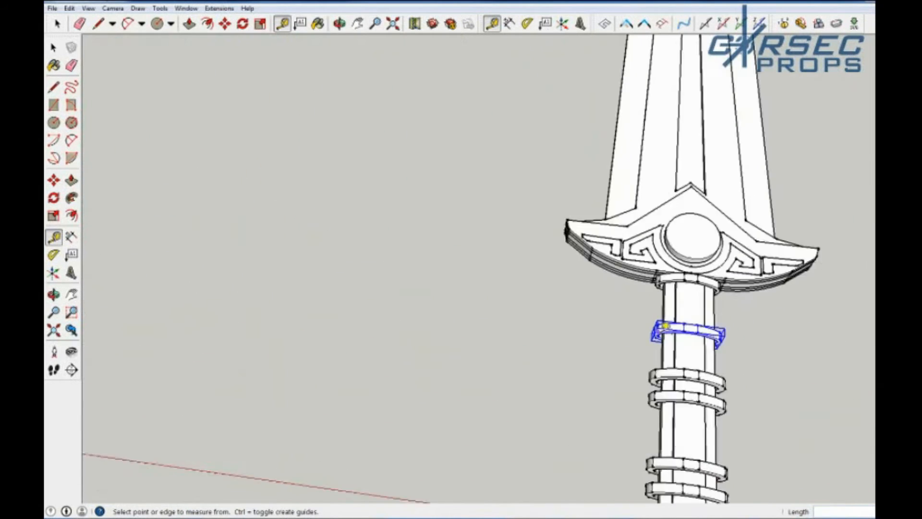
pyautogui.press('space')
pyautogui.press('m')
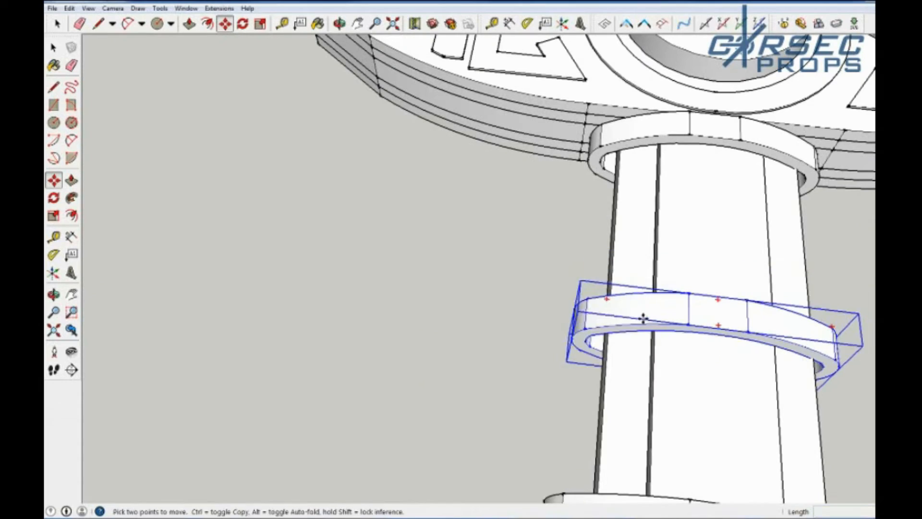
pyautogui.press('space')
pyautogui.scroll(-5, 555, 328)
pyautogui.scroll(3, 555, 328)
pyautogui.press('t')
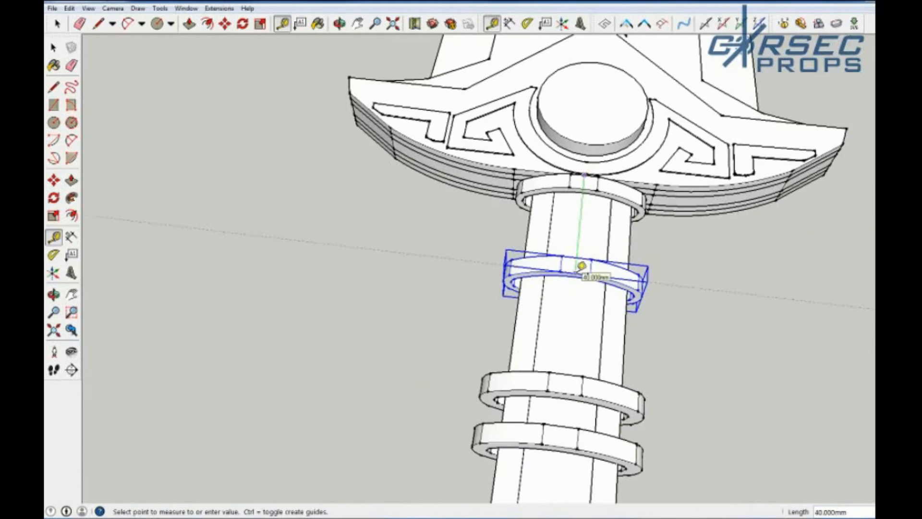
# Open the sword's body layer and extrude its face spanning the guard and blade by 3 mm.
pyautogui.moveTo(598, 351); pyautogui.dragTo(532, 245, button='middle')
pyautogui.scroll(10, 589, 186)
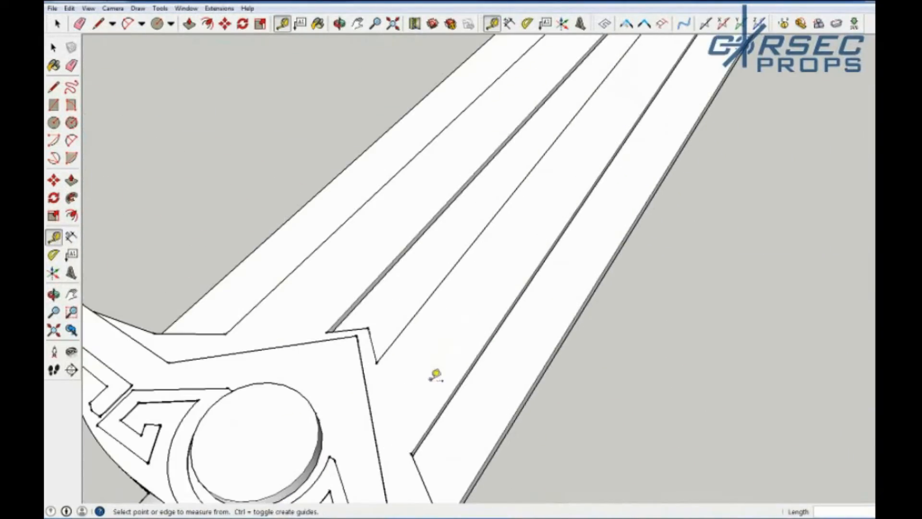
pyautogui.press('space')
pyautogui.click(471, 380)
pyautogui.moveTo(471, 380); pyautogui.dragTo(315, 131, button='middle')
pyautogui.keyDown('shift'); pyautogui.moveTo(329, 314); pyautogui.dragTo(345, 457, button='middle'); pyautogui.keyUp('shift')
pyautogui.doubleClick(347, 383)
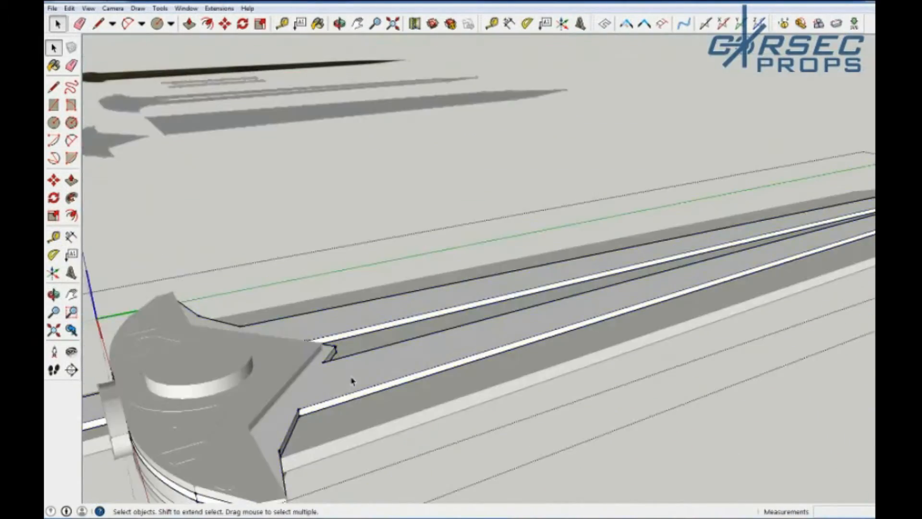
pyautogui.click(346, 382)
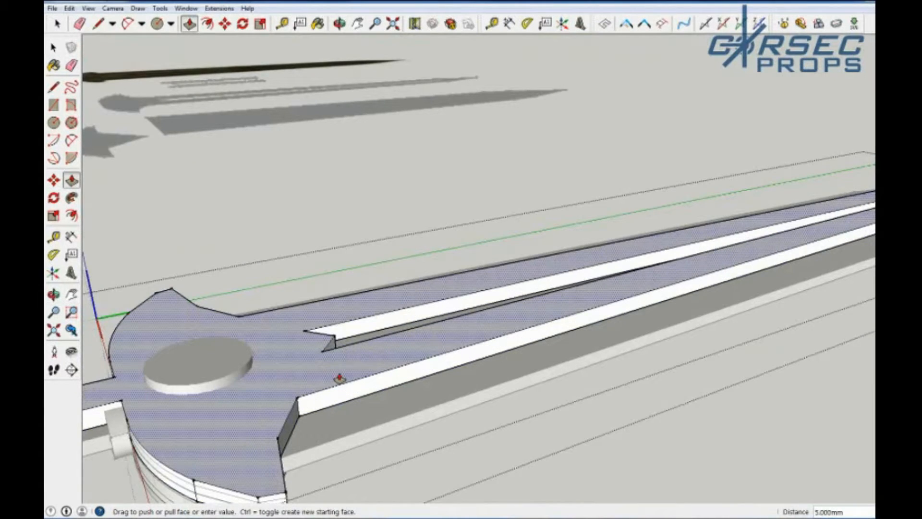
pyautogui.write('3')
pyautogui.press('Return')
# Close the body layer, select the guard's outer parts and move them onto the extended body face.
pyautogui.press('space')
pyautogui.click(343, 220)
pyautogui.moveTo(293, 351); pyautogui.dragTo(497, 470, button='middle')
pyautogui.press('space')
pyautogui.keyDown('shift'); pyautogui.click(583, 358); pyautogui.keyUp('shift')
pyautogui.scroll(3, 583, 360)
pyautogui.press('m')
pyautogui.click(571, 363)
pyautogui.click(571, 347)
pyautogui.press('space')
pyautogui.doubleClick(399, 145)
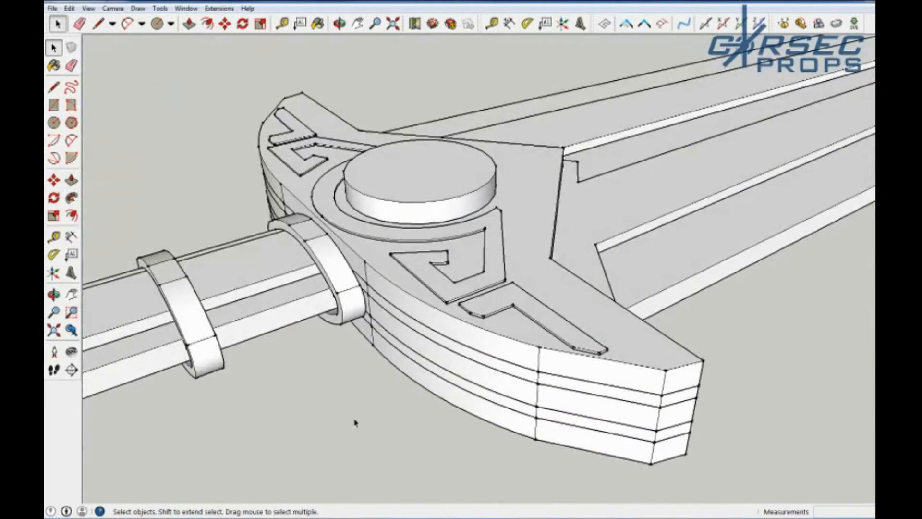
pyautogui.scroll(-5, 307, 437)
pyautogui.moveTo(262, 449); pyautogui.dragTo(529, 453, button='middle')
pyautogui.scroll(5, 360, 323)
pyautogui.scroll(-2, 572, 423)
pyautogui.moveTo(572, 422); pyautogui.dragTo(429, 276, button='middle')
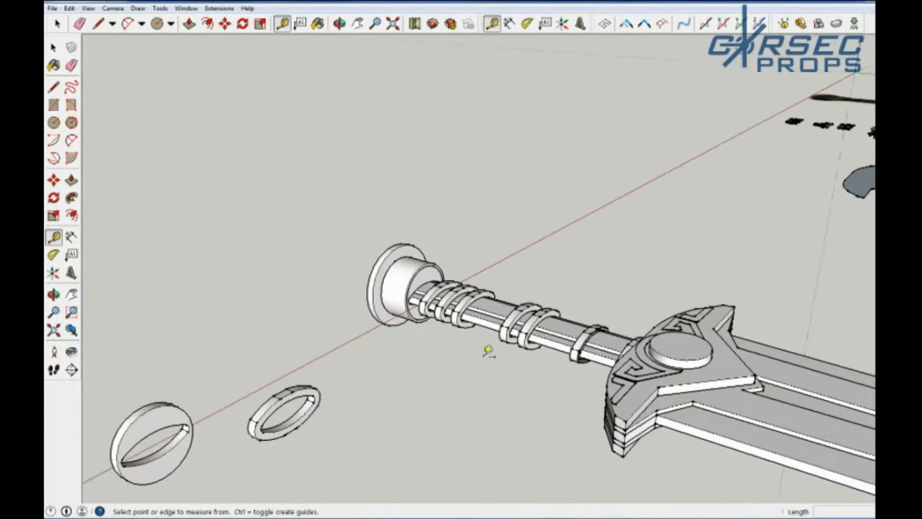
# Draw two parallel lines lengthwise along the top of the grip across the ring bands, from the pommel collar to the middle rings.
pyautogui.moveTo(462, 371); pyautogui.dragTo(771, 399, button='middle')
pyautogui.moveTo(605, 308); pyautogui.dragTo(432, 308, button='middle')
pyautogui.scroll(5, 754, 360)
pyautogui.moveTo(766, 276); pyautogui.dragTo(507, 334, button='middle')
pyautogui.press('l')
pyautogui.scroll(-8, 539, 330)
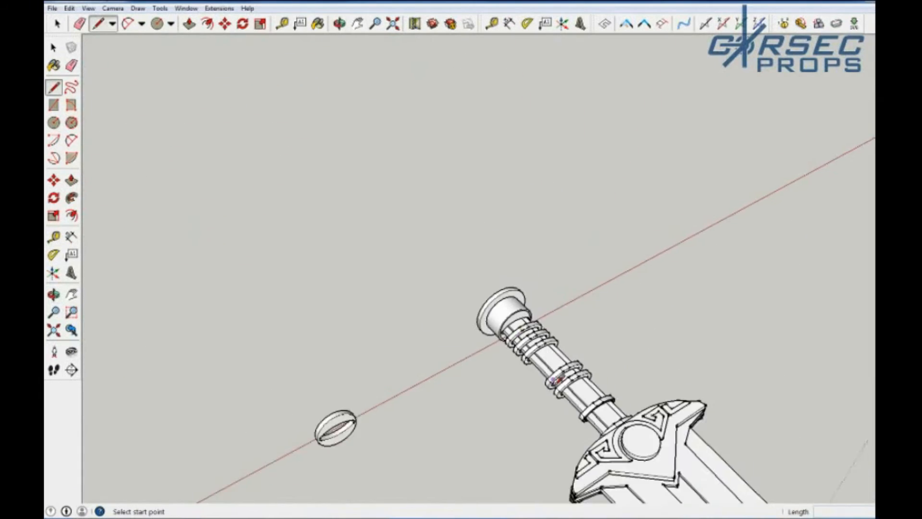
pyautogui.scroll(4, 552, 350)
pyautogui.moveTo(567, 403); pyautogui.dragTo(653, 448, button='middle')
pyautogui.moveTo(653, 448); pyautogui.dragTo(816, 365)
pyautogui.scroll(3, 533, 132)
pyautogui.click(514, 159)
pyautogui.moveTo(500, 389); pyautogui.dragTo(114, 309, button='middle')
pyautogui.scroll(-3, 644, 392)
pyautogui.scroll(4, 461, 323)
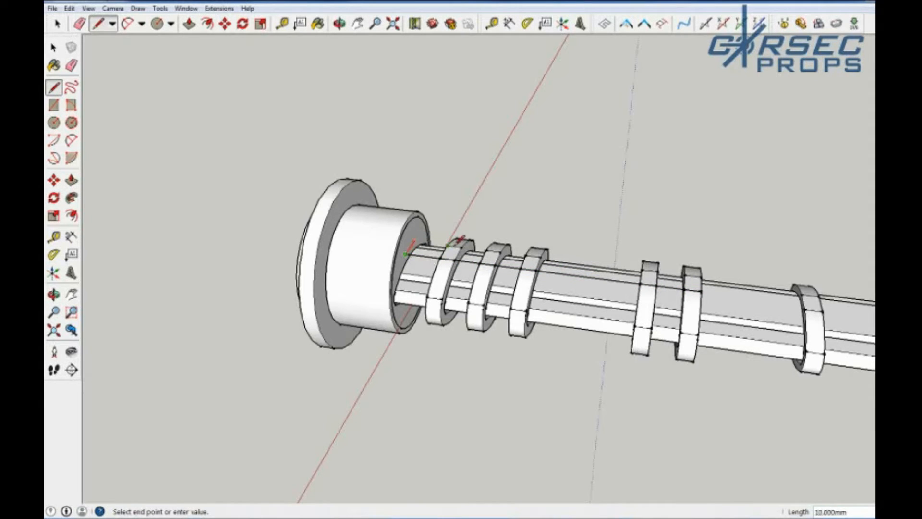
pyautogui.moveTo(576, 372); pyautogui.dragTo(657, 189, button='middle')
pyautogui.scroll(4, 657, 189)
pyautogui.scroll(-4, 552, 178)
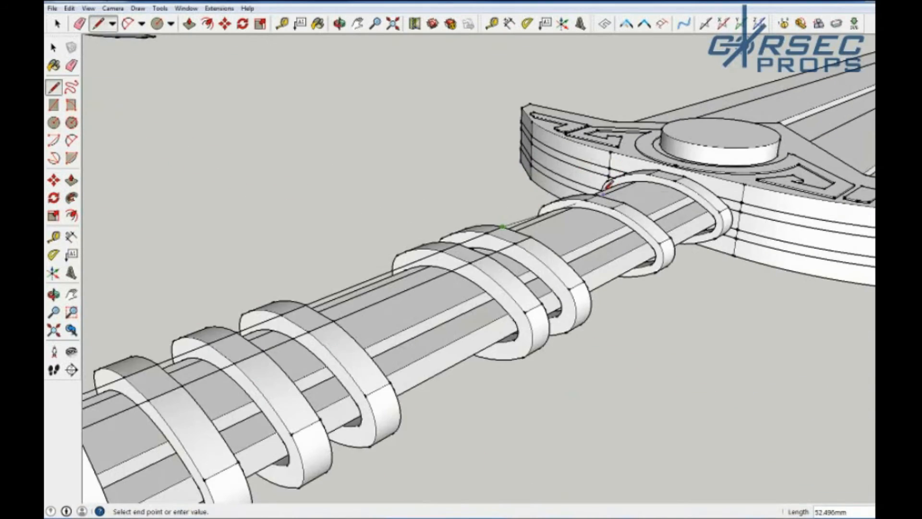
pyautogui.press('space')
# Compare the grip's ring layout with the sword in the reference image.
pyautogui.scroll(-10, 606, 187)
pyautogui.scroll(7, 311, 158)
pyautogui.moveTo(311, 158); pyautogui.dragTo(630, 428, button='middle')
pyautogui.scroll(-6, 224, 262)
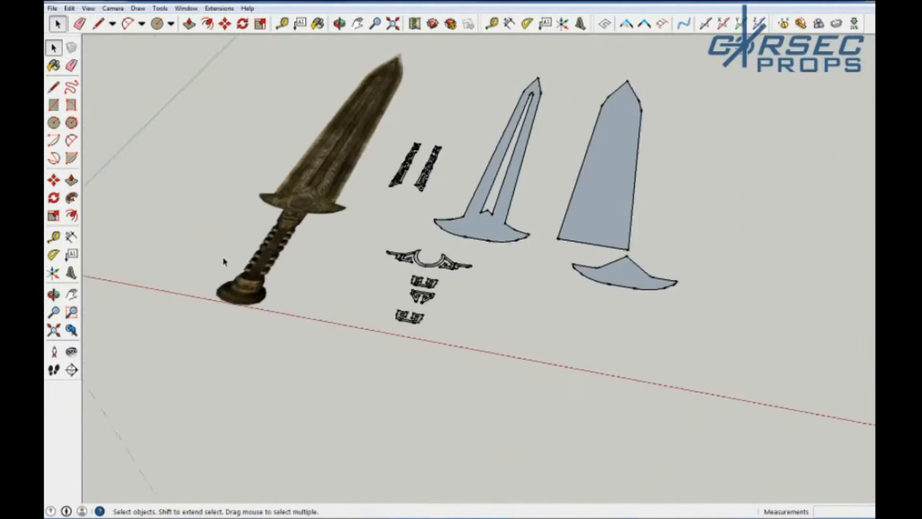
pyautogui.scroll(-5, 224, 261)
pyautogui.scroll(8, 543, 288)
pyautogui.scroll(4, 542, 336)
pyautogui.moveTo(332, 452); pyautogui.dragTo(380, 391, button='middle')
pyautogui.doubleClick(387, 356)
pyautogui.click(387, 356)
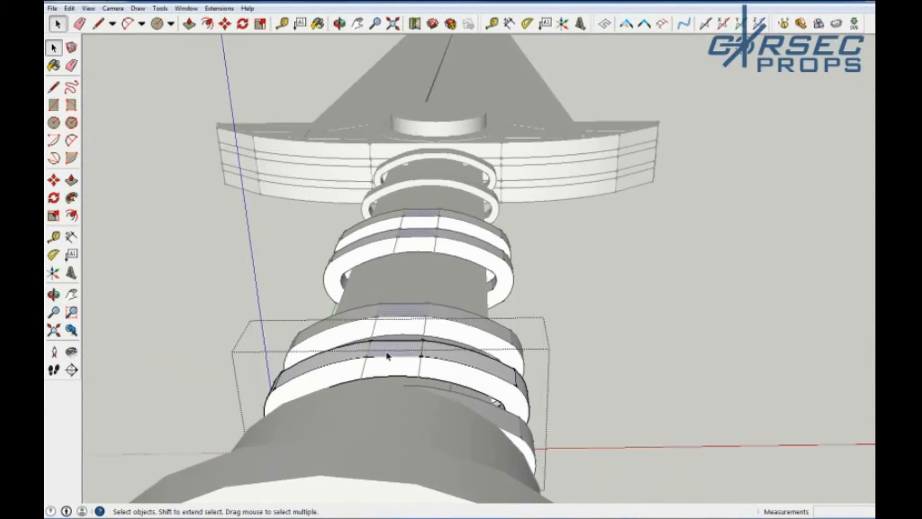
pyautogui.press('space')
pyautogui.scroll(-3, 395, 356)
pyautogui.click(581, 365)
# Select the whole sword model and move it across to the opposite side of the reference image.
pyautogui.moveTo(581, 365); pyautogui.dragTo(454, 226, button='middle')
pyautogui.scroll(4, 457, 221)
pyautogui.scroll(-3, 456, 220)
pyautogui.scroll(-6, 507, 280)
pyautogui.scroll(7, 287, 153)
pyautogui.moveTo(288, 159); pyautogui.dragTo(394, 346, button='middle')
pyautogui.scroll(-5, 281, 370)
pyautogui.click(286, 356)
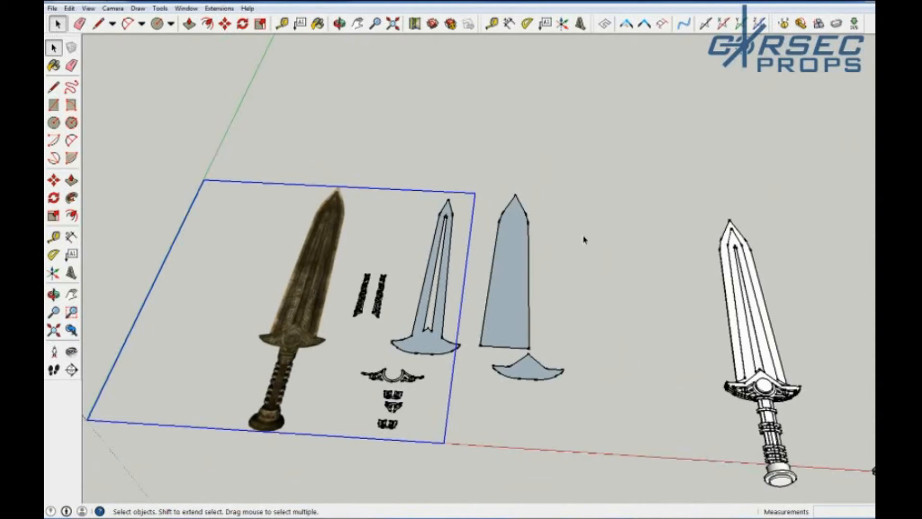
pyautogui.scroll(-3, 596, 242)
pyautogui.moveTo(634, 204); pyautogui.dragTo(816, 432)
pyautogui.press('m')
pyautogui.press('space')
pyautogui.click(625, 218)
pyautogui.moveTo(639, 202); pyautogui.dragTo(773, 470)
pyautogui.press('m')
pyautogui.click(715, 353)
pyautogui.click(196, 313)
# Examine the grip bands just below the guard in the reference and compare them with the model's rings.
pyautogui.moveTo(337, 408); pyautogui.dragTo(480, 408, button='middle')
pyautogui.scroll(5, 461, 345)
pyautogui.press('space')
pyautogui.click(480, 355)
pyautogui.moveTo(552, 384); pyautogui.dragTo(533, 426, button='middle')
pyautogui.scroll(3, 398, 409)
pyautogui.scroll(-5, 398, 410)
pyautogui.scroll(5, 718, 407)
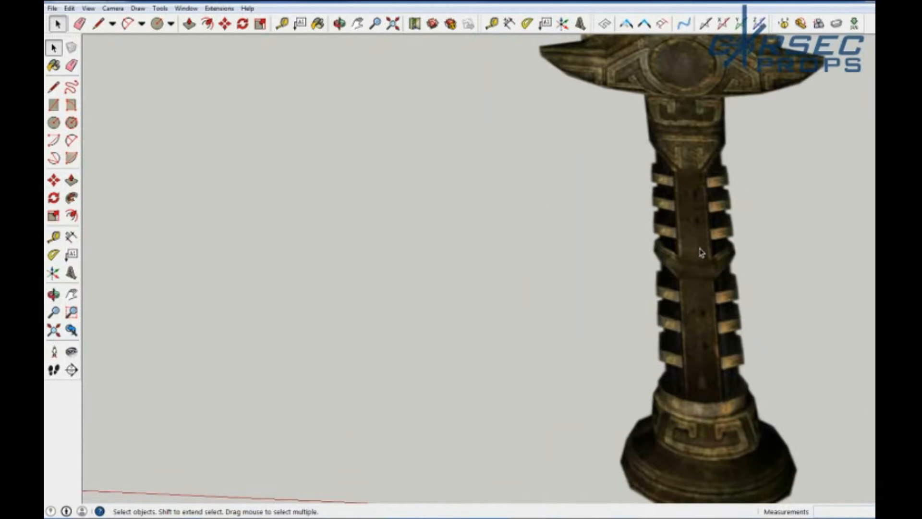
pyautogui.scroll(-4, 701, 253)
pyautogui.scroll(5, 691, 220)
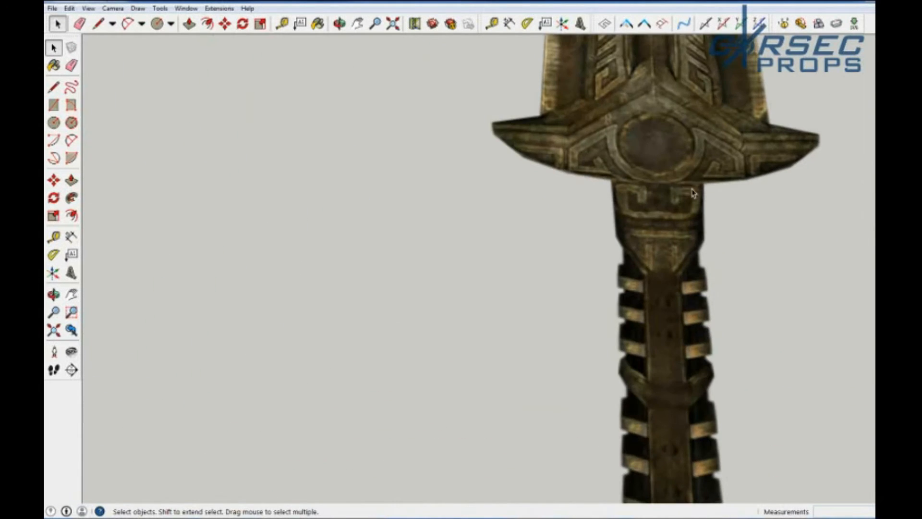
pyautogui.scroll(-5, 654, 467)
pyautogui.scroll(6, 392, 381)
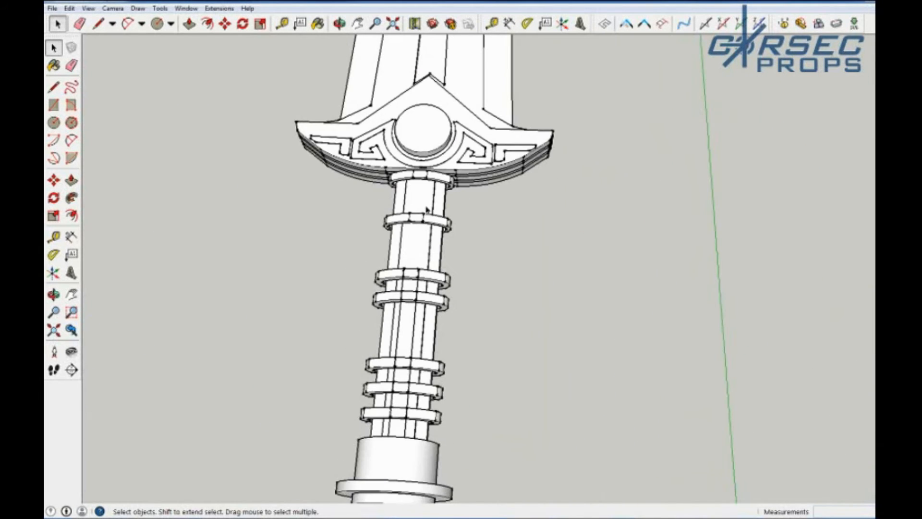
pyautogui.scroll(-4, 432, 165)
pyautogui.scroll(6, 431, 194)
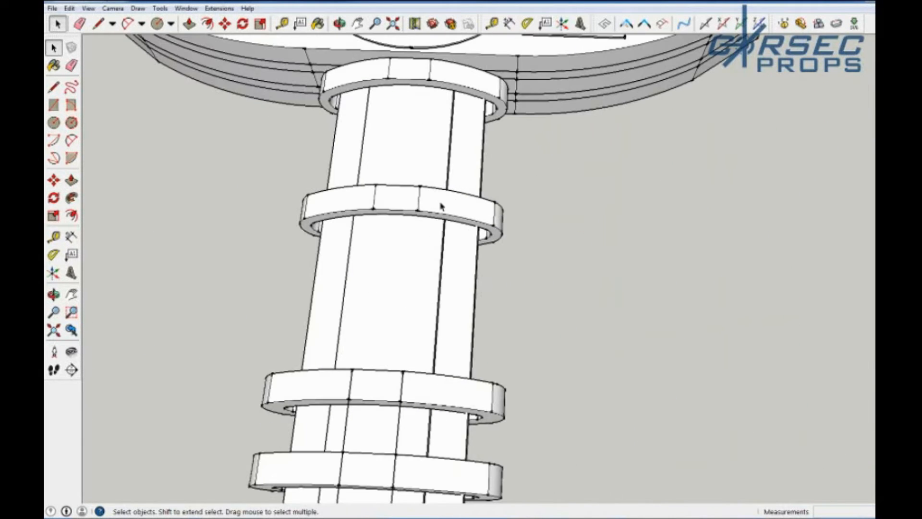
# Measure around the thin ring bands near the guard, place guide lines marking their positions and erase the stray line on the grip.
pyautogui.press('t')
pyautogui.scroll(2, 395, 348)
pyautogui.moveTo(392, 351); pyautogui.dragTo(129, 366, button='middle')
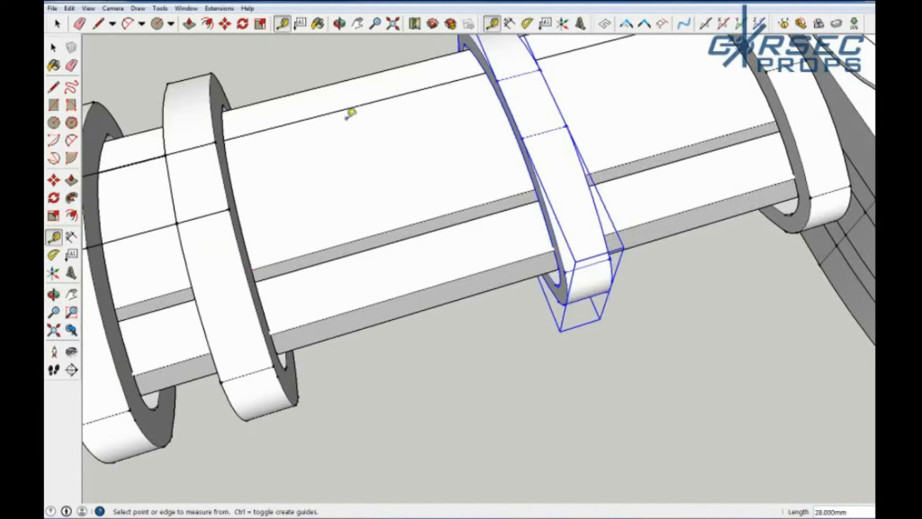
pyautogui.scroll(-6, 379, 178)
pyautogui.scroll(6, 370, 186)
pyautogui.click(369, 186)
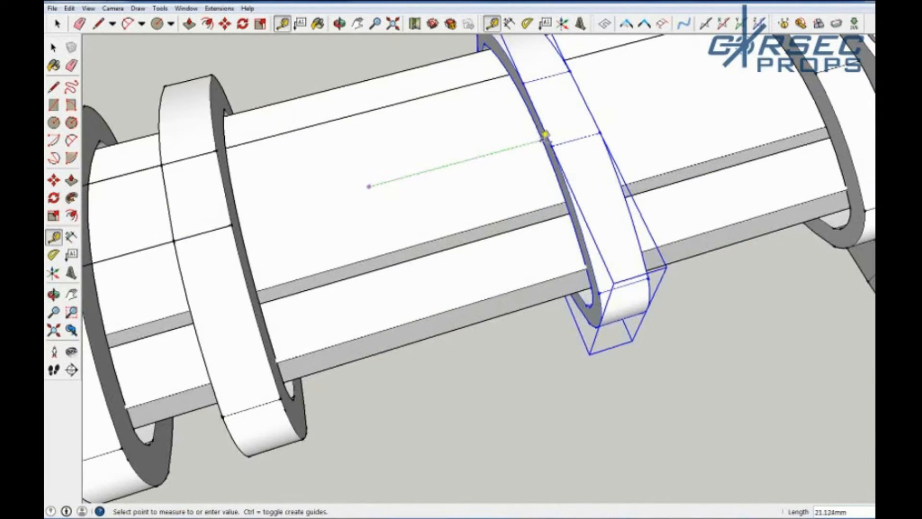
pyautogui.click(543, 135)
pyautogui.scroll(-5, 390, 150)
pyautogui.scroll(6, 376, 185)
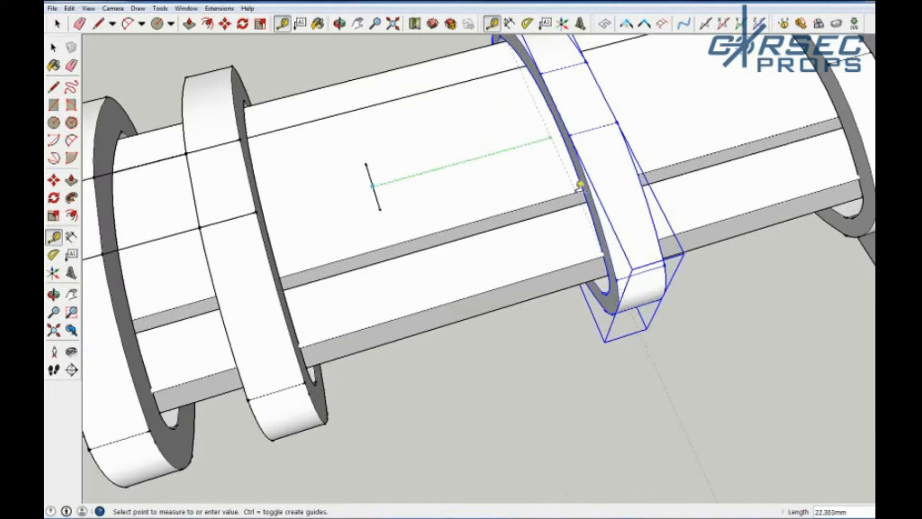
pyautogui.press('e')
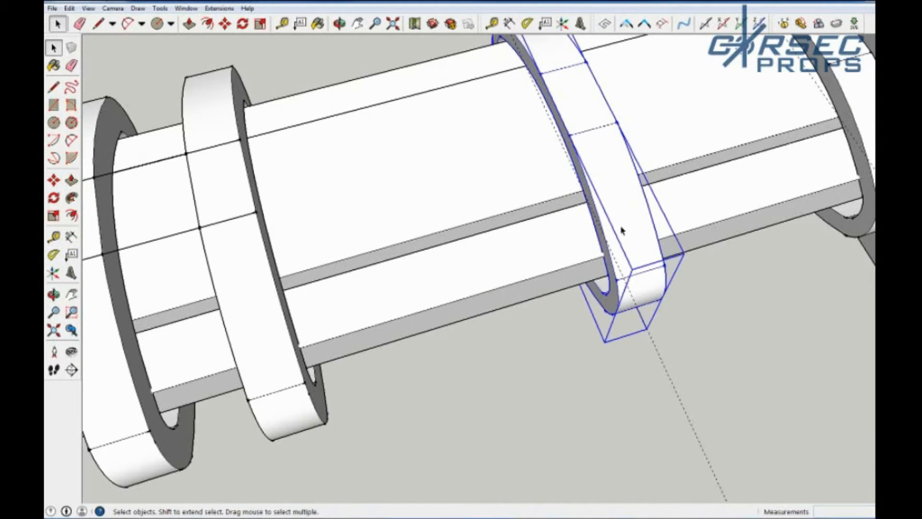
# Select both thin ring bands near the guard and move them off the grip into open space.
pyautogui.keyDown('shift'); pyautogui.click(870, 134); pyautogui.keyUp('shift')
pyautogui.scroll(-10, 576, 146)
pyautogui.press('m')
pyautogui.click(595, 138)
pyautogui.click(292, 430)
# Select the middle ring nearest the guard and move it up the grip to the lower guide line.
pyautogui.scroll(5, 552, 130)
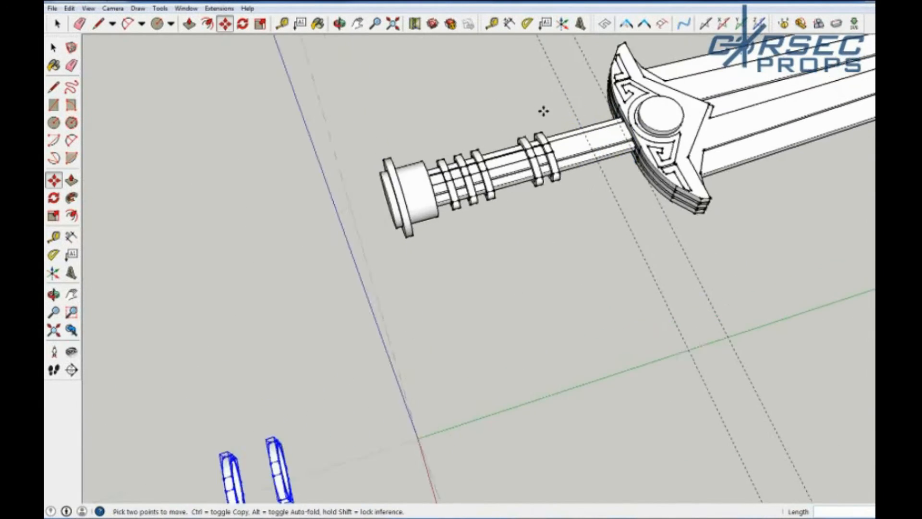
pyautogui.press('space')
pyautogui.click(500, 175)
pyautogui.scroll(5, 500, 176)
pyautogui.click(537, 164)
pyautogui.scroll(5, 640, 250)
pyautogui.scroll(2, 640, 250)
pyautogui.click(632, 259)
pyautogui.scroll(-7, 591, 245)
pyautogui.moveTo(511, 314); pyautogui.dragTo(578, 142, button='middle')
pyautogui.click(688, 122)
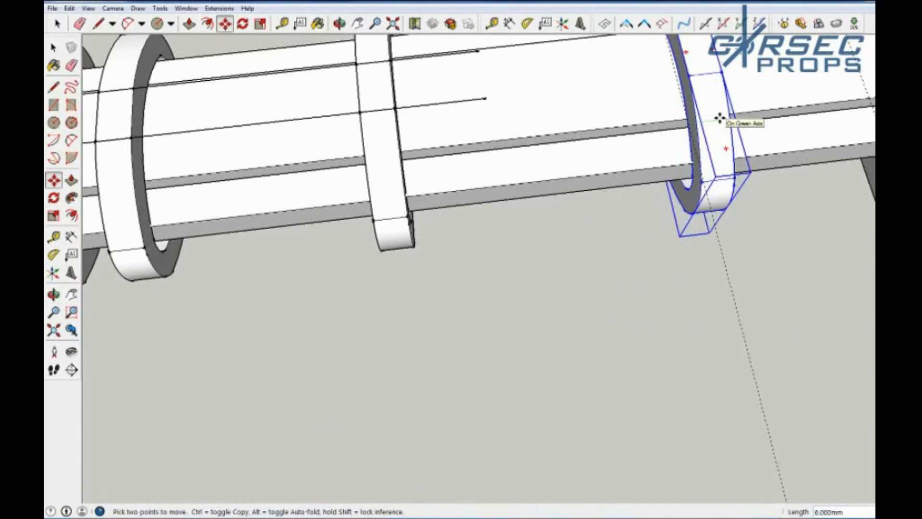
# Copy the ring from the lower guide line to the guide line beside the guard.
pyautogui.click(688, 75)
pyautogui.press('ctrl')
pyautogui.click(841, 58)
pyautogui.scroll(-9, 797, 110)
# Copy the ring at the lower guide line back down the grip to the open ends of the two lengthwise lines.
pyautogui.moveTo(796, 110); pyautogui.dragTo(352, 62, button='middle')
pyautogui.scroll(4, 389, 57)
pyautogui.press('space')
pyautogui.click(448, 110)
pyautogui.press('m')
pyautogui.click(464, 104)
pyautogui.press('ctrl')
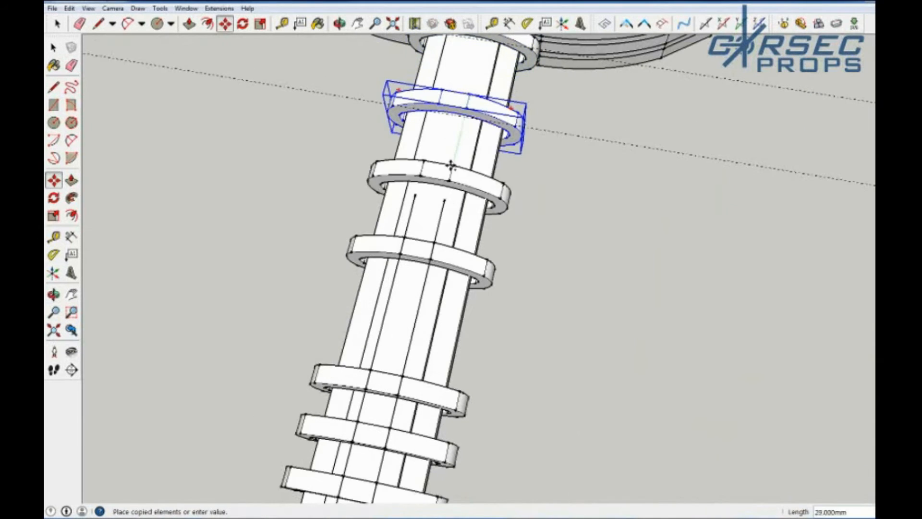
pyautogui.click(445, 192)
# Copy the restored middle ring 16 mm toward the guard to make a group of three middle rings.
pyautogui.scroll(-6, 444, 192)
pyautogui.scroll(-2, 459, 156)
pyautogui.scroll(6, 461, 173)
pyautogui.click(471, 222)
pyautogui.press('ctrl')
pyautogui.write('16')
pyautogui.press('Return')
# Extend the two lengthwise lines across the top of the new third middle ring.
pyautogui.scroll(-5, 480, 182)
pyautogui.moveTo(337, 257); pyautogui.dragTo(366, 275, button='middle')
pyautogui.press('space')
pyautogui.click(366, 276)
pyautogui.scroll(2, 408, 225)
pyautogui.press('l')
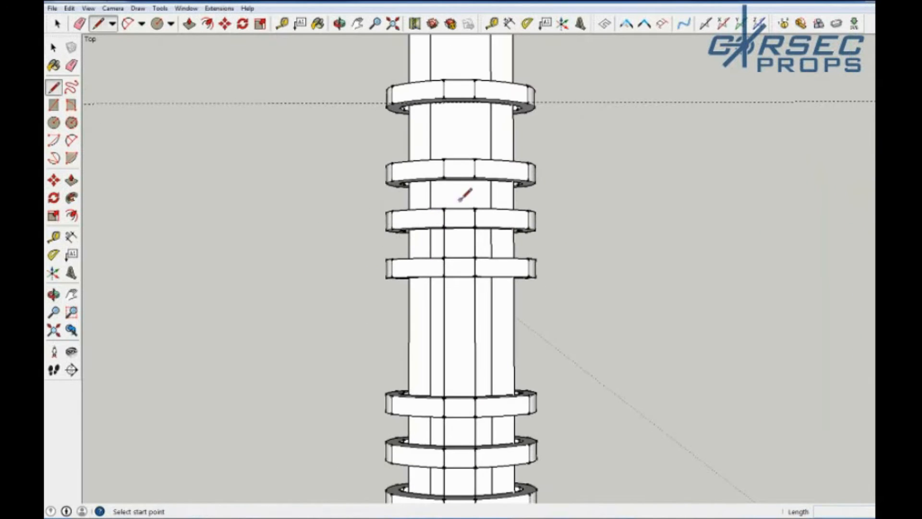
pyautogui.scroll(-8, 466, 192)
pyautogui.press('space')
pyautogui.scroll(8, 454, 218)
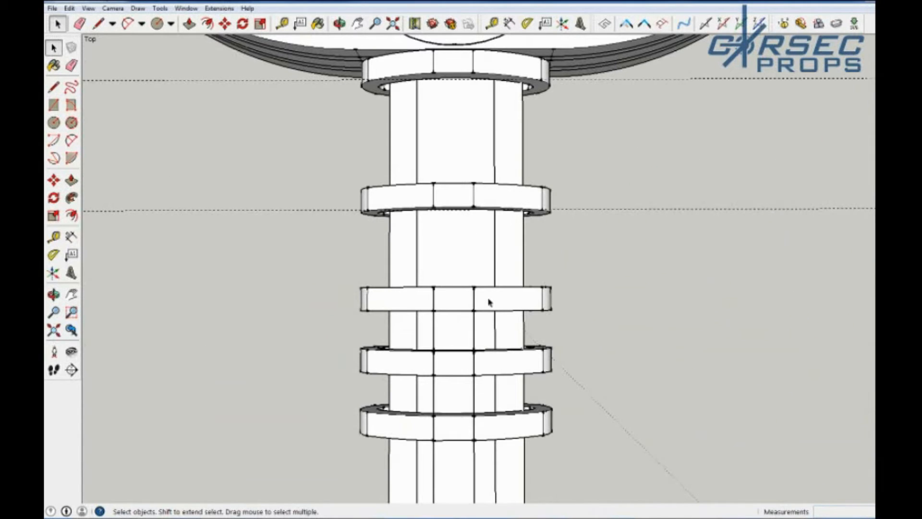
# Select the long strip face running across the ring bands with its edges and make it a component.
pyautogui.press('space')
pyautogui.doubleClick(451, 343)
pyautogui.press('g')
pyautogui.press('Return')
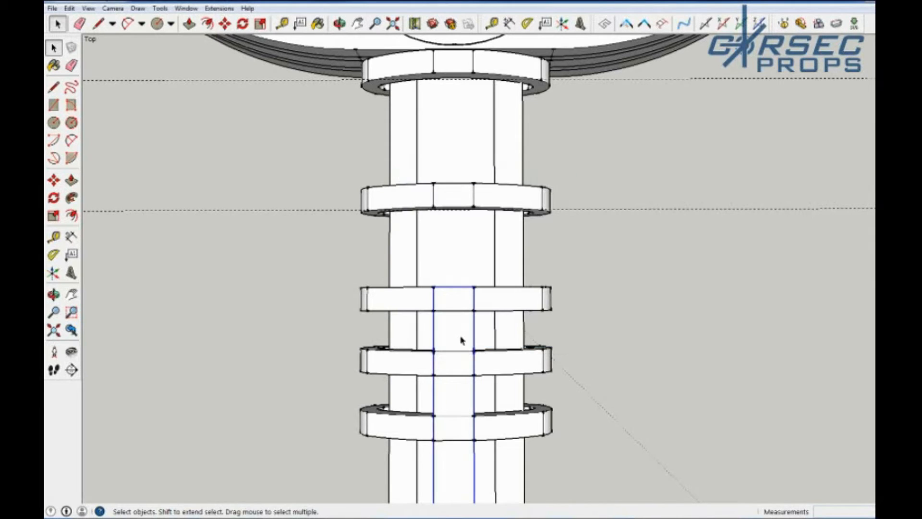
# Copy the two rings nearest the guard together into the open space beside the sword.
pyautogui.scroll(-5, 461, 340)
pyautogui.scroll(8, 553, 485)
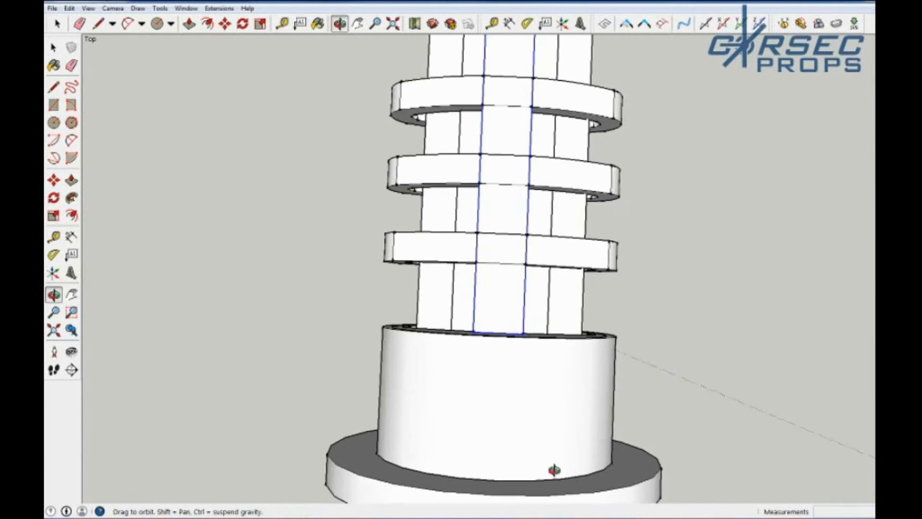
pyautogui.moveTo(553, 484); pyautogui.dragTo(564, 229, button='middle')
pyautogui.moveTo(672, 134)
pyautogui.mouseDown(button='middle')
pyautogui.moveTo(572, 175)
pyautogui.moveTo(497, 165)
pyautogui.mouseUp(button='middle')
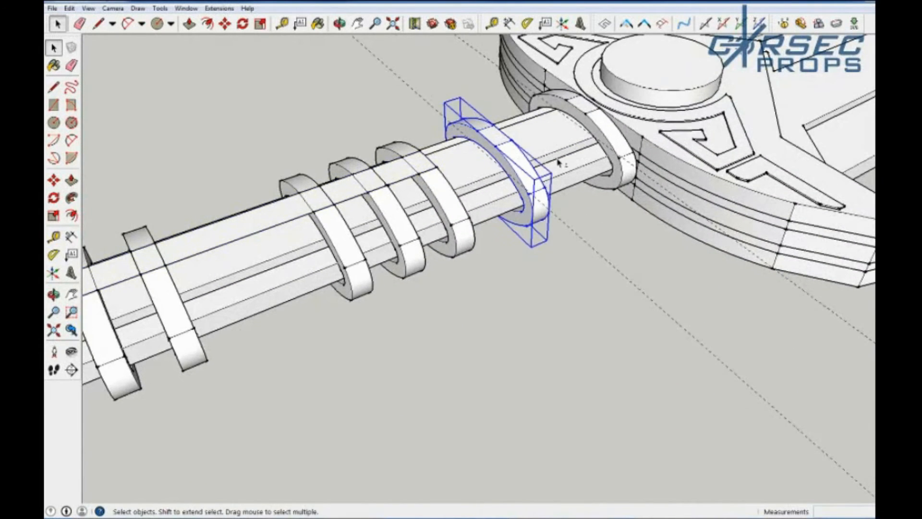
pyautogui.press('m')
pyautogui.press('ctrl')
pyautogui.click(611, 146)
pyautogui.scroll(-5, 425, 190)
pyautogui.click(525, 340)
# Explode the copied ring that sat farther from the guard so its faces can be edited separately.
pyautogui.moveTo(525, 341); pyautogui.dragTo(539, 325, button='middle')
pyautogui.scroll(5, 539, 325)
pyautogui.press('space')
pyautogui.rightClick(519, 332)
pyautogui.click(504, 352)
pyautogui.rightClick(447, 264)
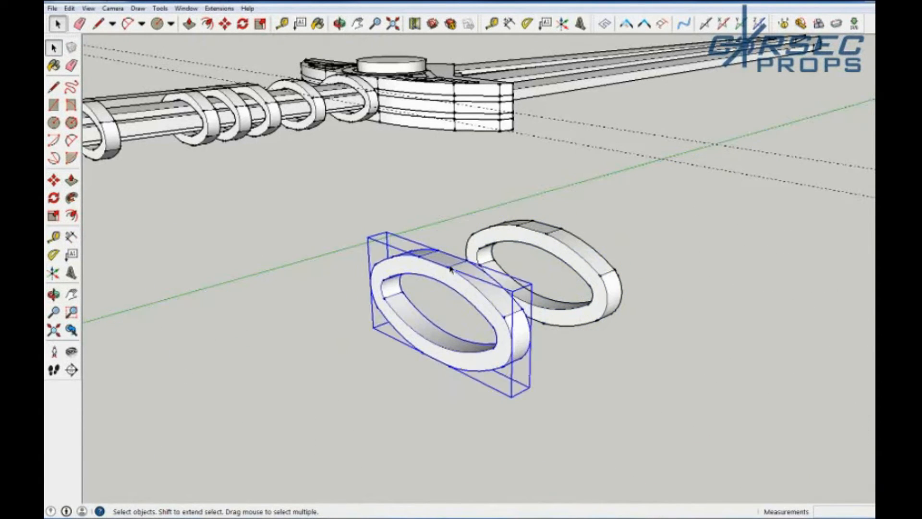
pyautogui.click(476, 344)
# Extrude the loose ring's face about 35 mm through the other copied ring to form a continuous sleeve.
pyautogui.moveTo(475, 343); pyautogui.dragTo(412, 252, button='middle')
pyautogui.press('p')
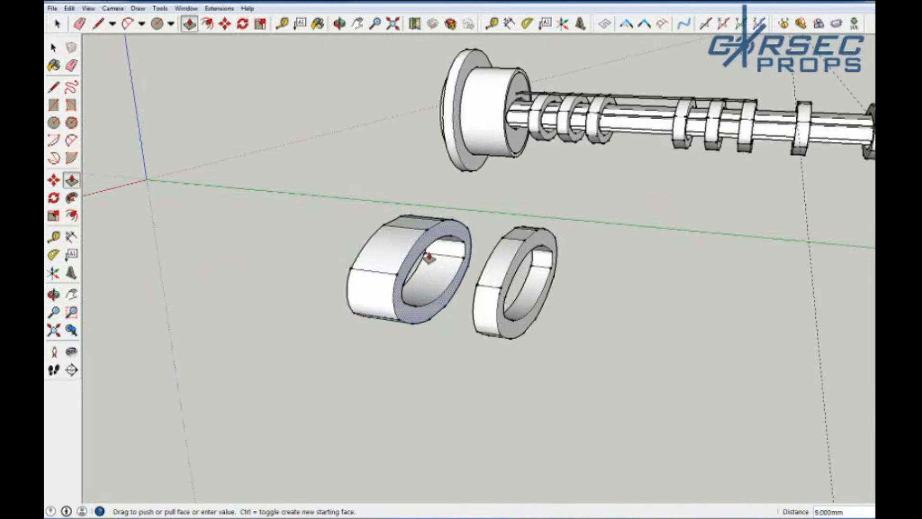
pyautogui.scroll(5, 514, 312)
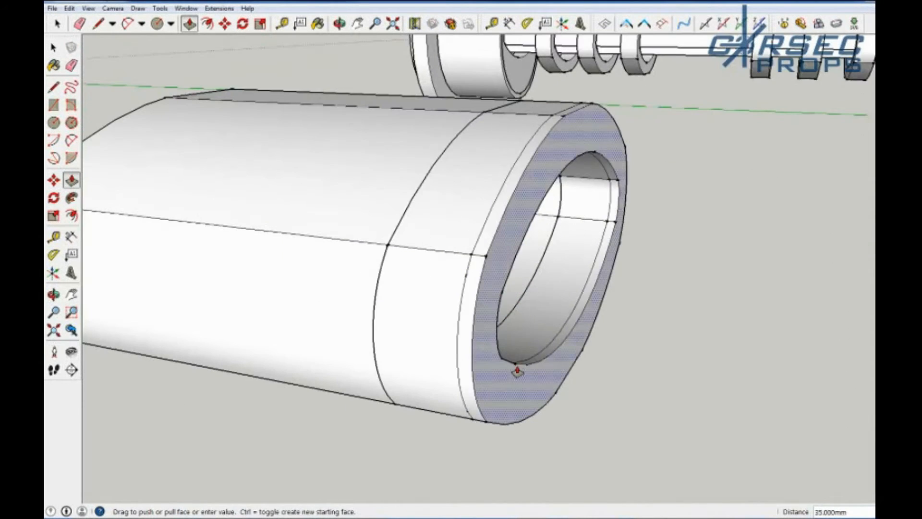
pyautogui.click(485, 350)
pyautogui.scroll(-5, 486, 350)
# Copy the complete extruded sleeve into the open space beside the sword.
pyautogui.press('space')
pyautogui.moveTo(365, 344); pyautogui.dragTo(487, 341, button='middle')
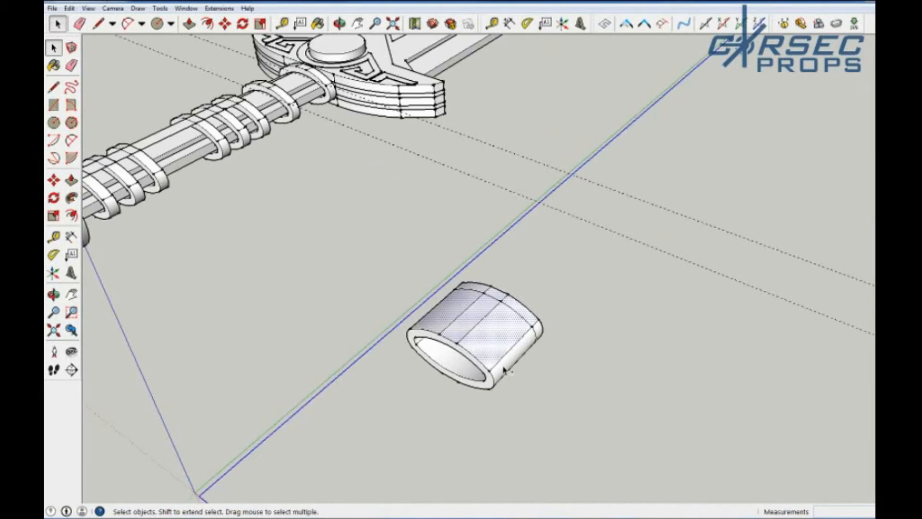
pyautogui.press('m')
pyautogui.click(485, 381)
pyautogui.press('ctrl')
pyautogui.scroll(-6, 468, 324)
pyautogui.click(447, 335)
pyautogui.scroll(6, 445, 334)
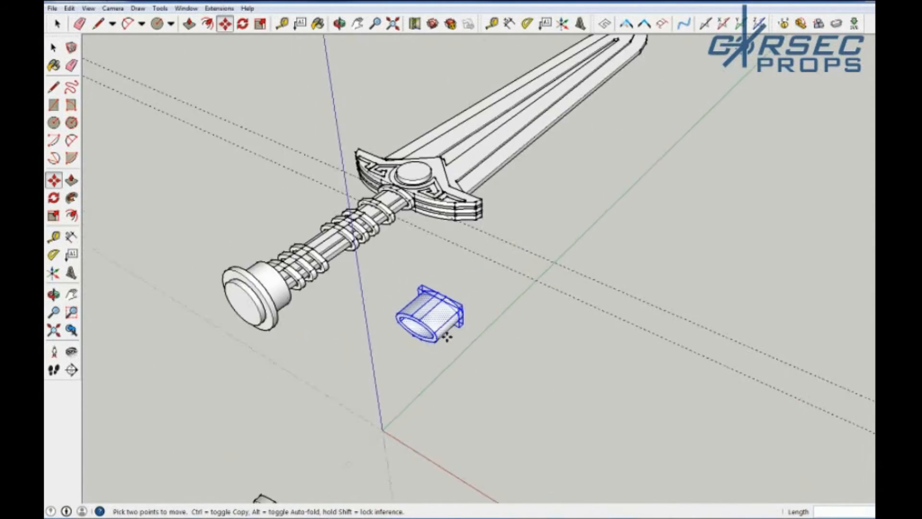
# Select the outer wall faces all around the sleeve and copy them 70 mm away along its length as a separate thin shell.
pyautogui.press('space')
pyautogui.click(392, 357)
pyautogui.scroll(5, 396, 322)
pyautogui.click(500, 269)
pyautogui.keyDown('shift'); pyautogui.click(463, 251); pyautogui.keyUp('shift')
pyautogui.keyDown('shift'); pyautogui.click(408, 230); pyautogui.keyUp('shift')
pyautogui.keyDown('shift'); pyautogui.click(546, 363); pyautogui.keyUp('shift')
pyautogui.moveTo(547, 365); pyautogui.dragTo(528, 125, button='middle')
pyautogui.keyDown('shift'); pyautogui.click(543, 289); pyautogui.keyUp('shift')
pyautogui.keyDown('shift'); pyautogui.click(420, 325); pyautogui.keyUp('shift')
pyautogui.moveTo(421, 325); pyautogui.dragTo(495, 256, button='middle')
pyautogui.press('m')
pyautogui.click(496, 263)
pyautogui.press('ctrl')
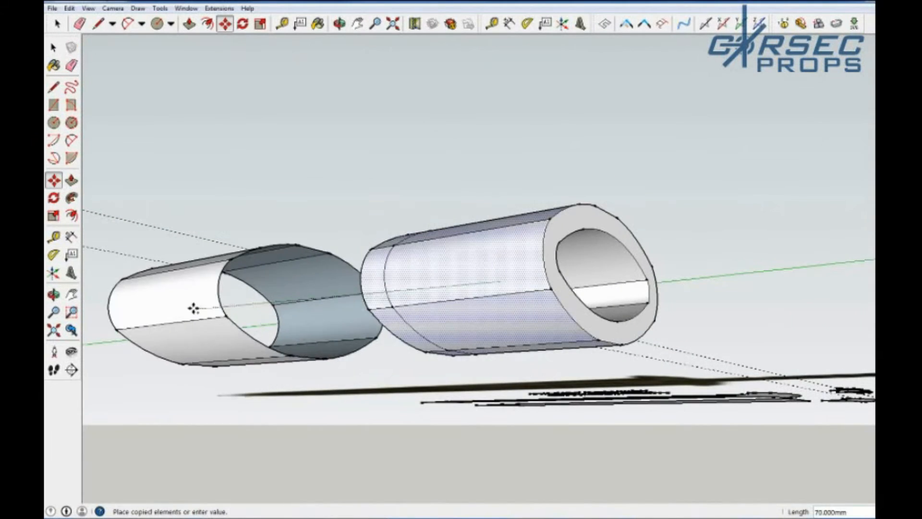
pyautogui.click(190, 310)
# Select all faces and edges of the copied thin shell and make it a component.
pyautogui.press('space')
pyautogui.tripleClick(191, 310)
pyautogui.moveTo(288, 191); pyautogui.dragTo(521, 247, button='middle')
pyautogui.moveTo(315, 90); pyautogui.dragTo(711, 401)
pyautogui.moveTo(538, 283); pyautogui.dragTo(469, 229, button='middle')
pyautogui.scroll(-4, 470, 229)
pyautogui.moveTo(373, 122); pyautogui.dragTo(502, 226)
pyautogui.press('g')
# Move the shell component onto the grip so that it fits around the rings directly below the guard.
pyautogui.press('m')
pyautogui.click(451, 183)
pyautogui.scroll(4, 283, 160)
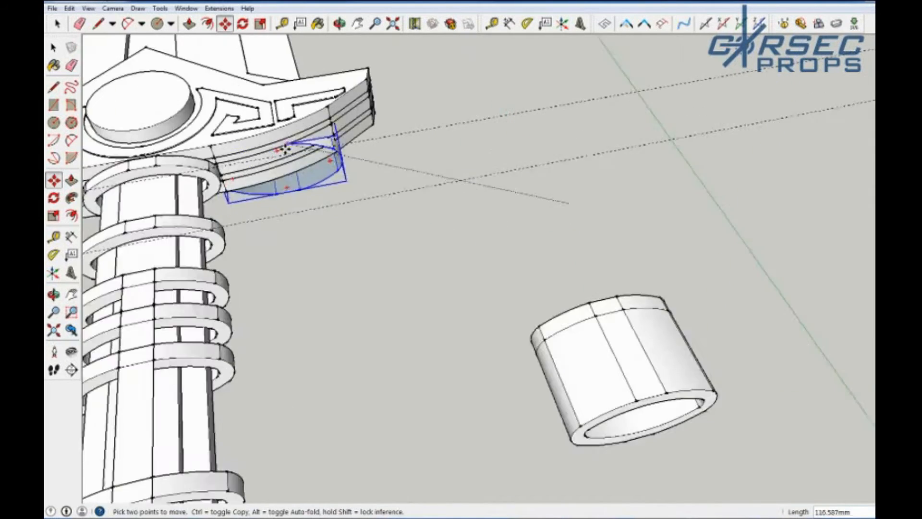
pyautogui.scroll(-5, 288, 178)
pyautogui.scroll(5, 260, 231)
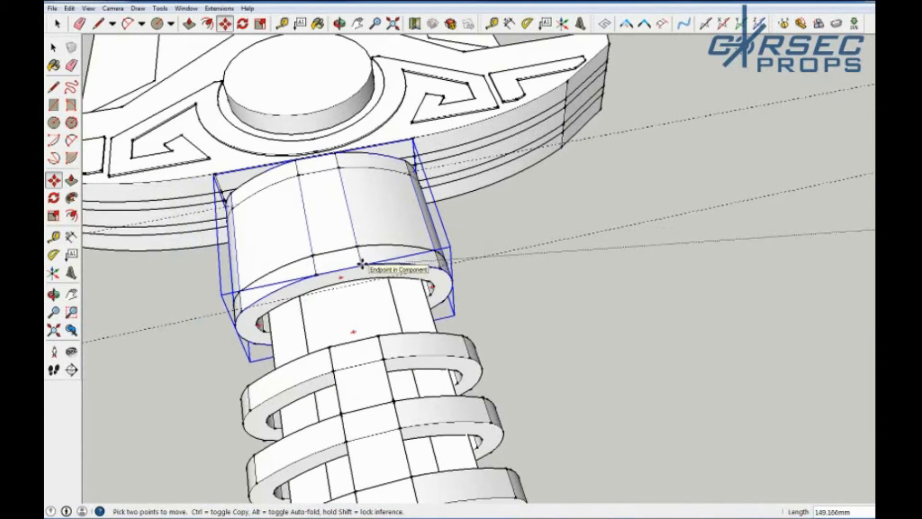
pyautogui.click(379, 278)
# Try to stretch the shell by moving its lower end edges along the grip to the third ring.
pyautogui.press('space')
pyautogui.doubleClick(362, 268)
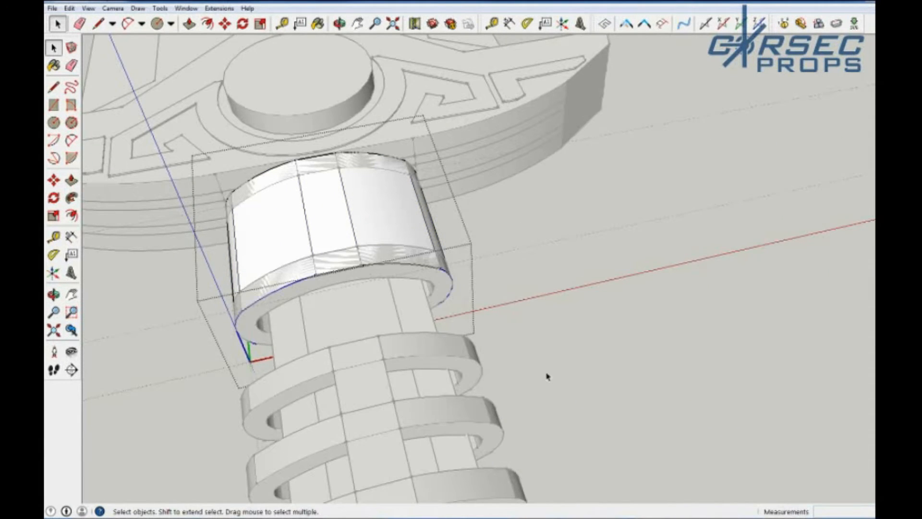
pyautogui.moveTo(546, 373); pyautogui.dragTo(546, 373)
pyautogui.moveTo(533, 370); pyautogui.dragTo(452, 393, button='middle')
pyautogui.click(358, 257)
pyautogui.click(354, 339)
pyautogui.scroll(-5, 400, 258)
pyautogui.scroll(5, 401, 259)
pyautogui.scroll(-1, 394, 256)
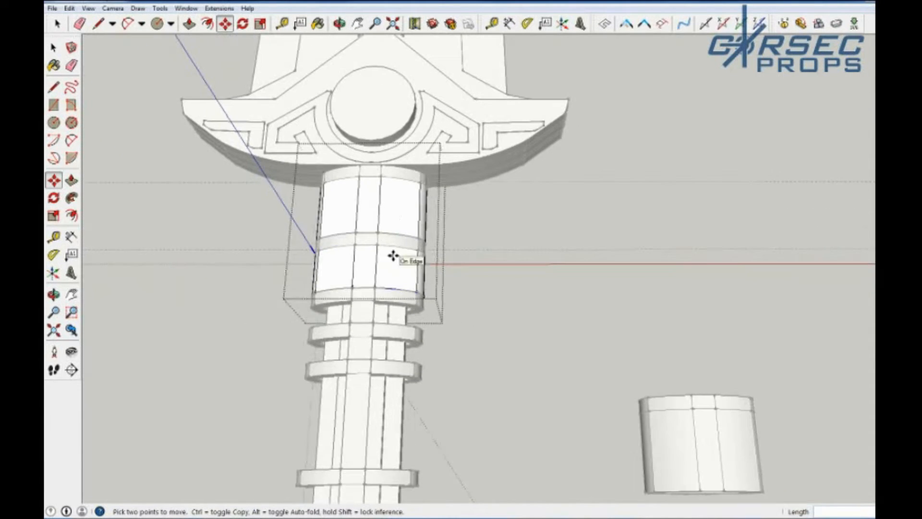
pyautogui.hotkey('ctrl', 'z')
# Try moving the shell component 97 mm down the grip, away from the guard, and undo the move.
pyautogui.press('space')
pyautogui.click(456, 230)
pyautogui.click(402, 209)
pyautogui.click(380, 244)
pyautogui.click(369, 453)
pyautogui.rightClick(386, 183)
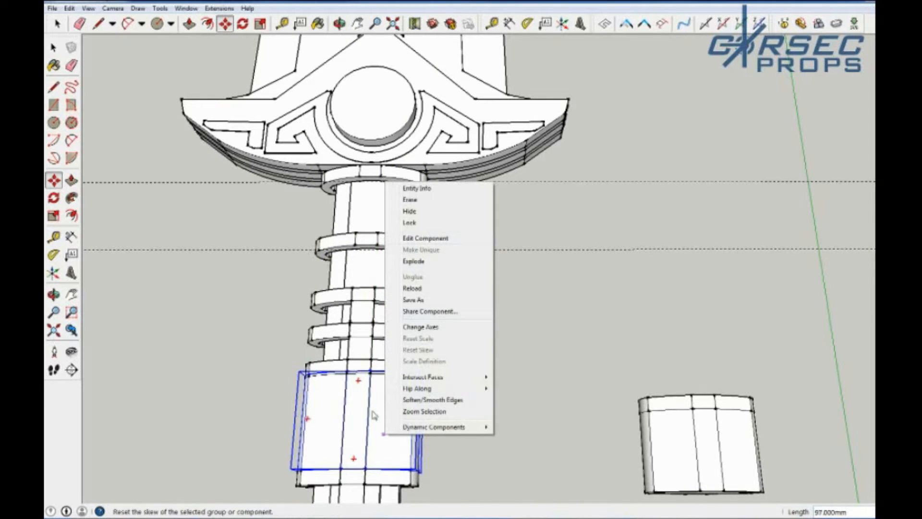
pyautogui.press('Escape')
pyautogui.hotkey('ctrl', 'z')
# Copy the shell component 97 mm down the grip between the lower rings and make the copy unique.
pyautogui.press('ctrl')
pyautogui.click(378, 245)
pyautogui.click(369, 454)
pyautogui.press('space')
pyautogui.rightClick(392, 431)
pyautogui.click(422, 245)
# Edit the shell nearest the guard and stretch its lower end edges to the third ring.
pyautogui.scroll(3, 367, 205)
pyautogui.click(387, 213)
pyautogui.scroll(2, 351, 433)
pyautogui.press('m')
pyautogui.press('ctrl')
pyautogui.click(447, 254)
pyautogui.press('space')
pyautogui.doubleClick(456, 217)
pyautogui.moveTo(201, 224); pyautogui.dragTo(673, 346)
pyautogui.press('m')
pyautogui.scroll(-4, 440, 300)
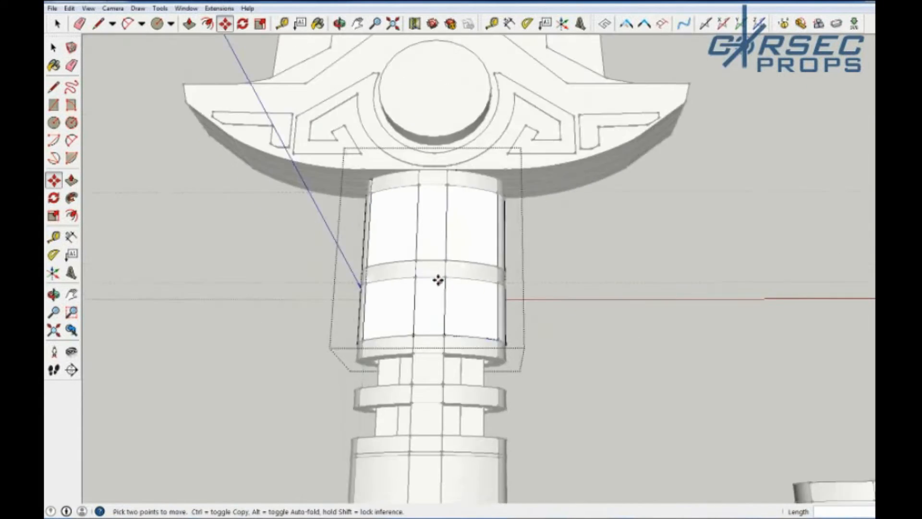
# Switch to the standard top view and examine the collar below the guard in Dwarvendagger.png in Windows Photo Viewer.
pyautogui.scroll(8, 401, 294)
pyautogui.scroll(-6, 401, 295)
pyautogui.click(160, 9)
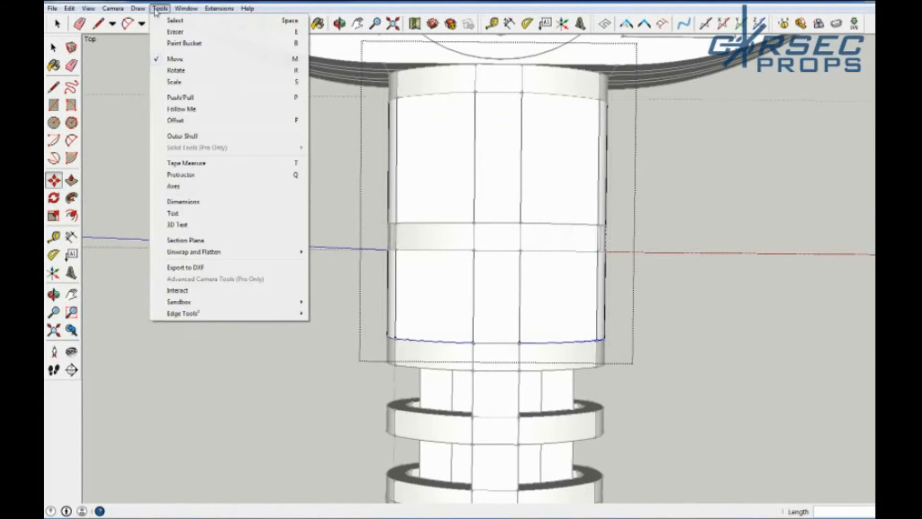
pyautogui.moveTo(123, 8)
pyautogui.moveTo(140, 43)
pyautogui.click(263, 55)
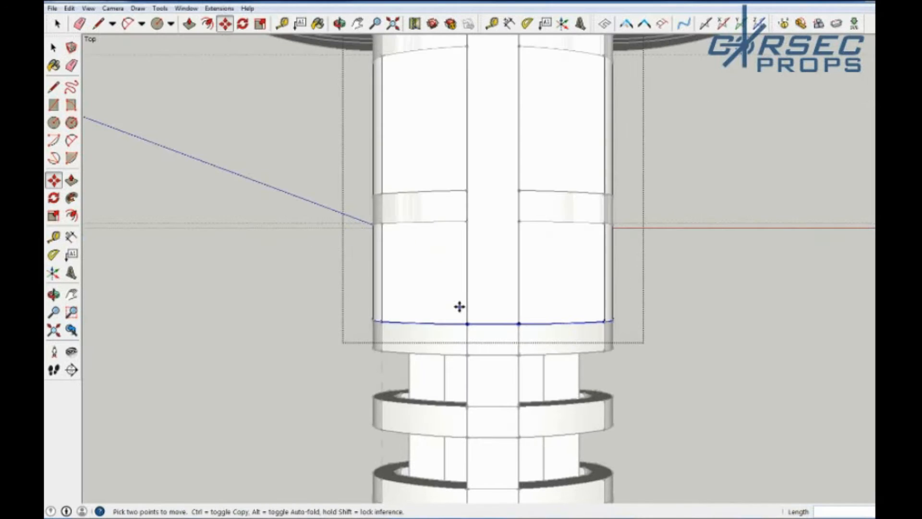
pyautogui.click(468, 518)
pyautogui.click(571, 407)
pyautogui.click(571, 408)
pyautogui.click(571, 407)
pyautogui.scroll(5, 585, 317)
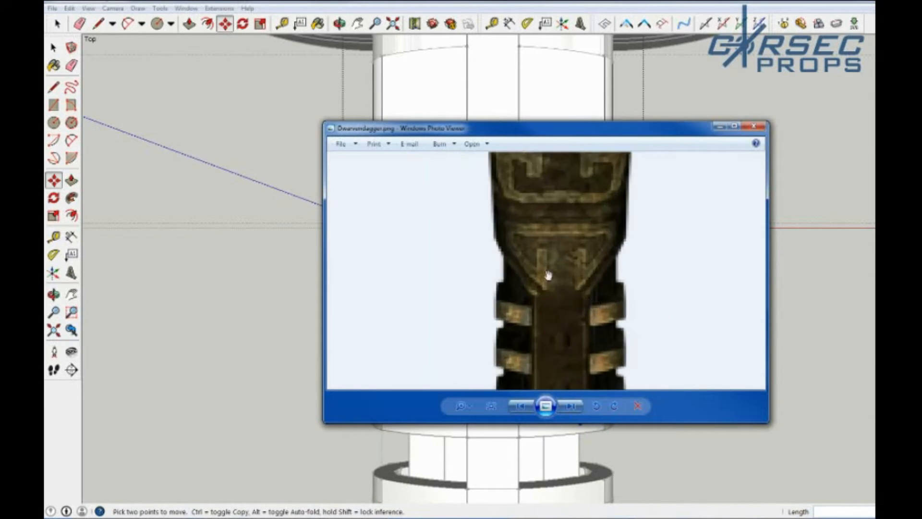
pyautogui.scroll(-2, 474, 234)
pyautogui.click(321, 3)
# Try to draw a line and an arc inside the shell component as a curved corner profile beside the centre strip.
pyautogui.press('space')
pyautogui.press('k')
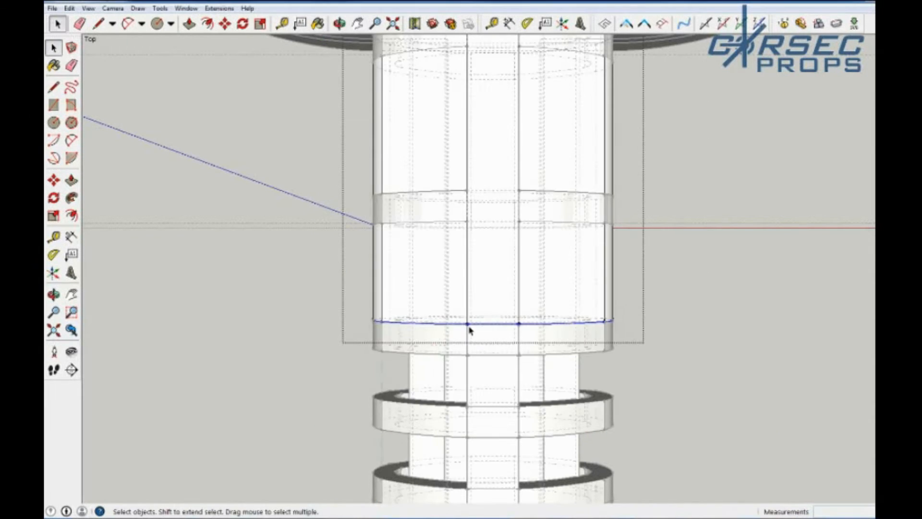
pyautogui.press('k')
pyautogui.press('l')
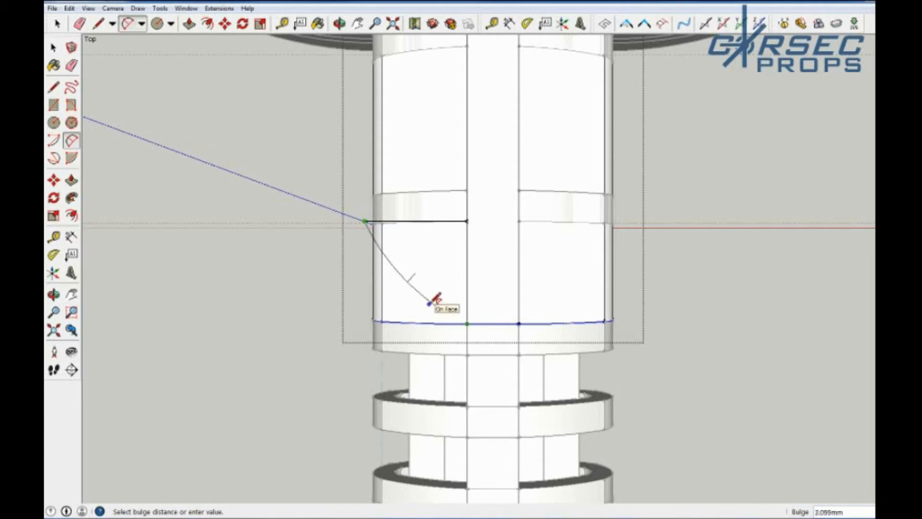
pyautogui.hotkey('ctrl', 'z')
pyautogui.hotkey('ctrl', 'z')
# Try redrawing the corner profile outside the shell component and moving it 34 mm away from the grip.
pyautogui.press('space')
pyautogui.click(210, 357)
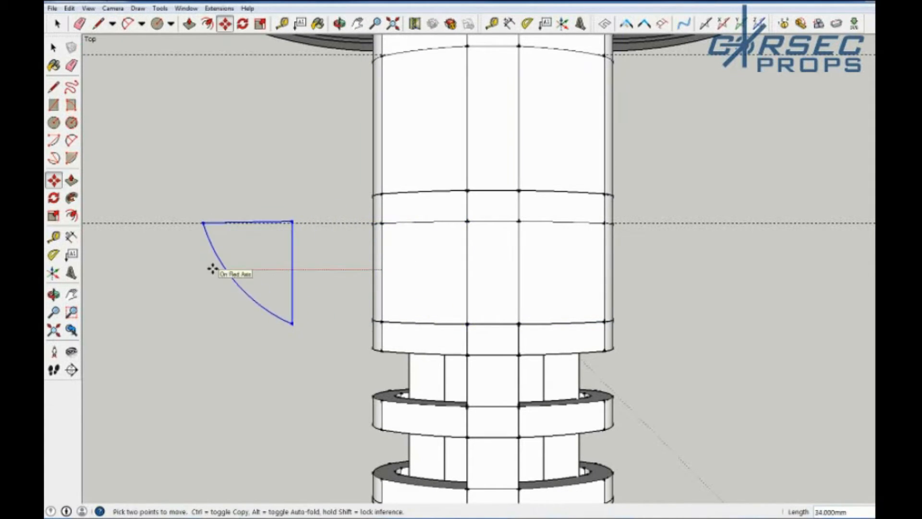
pyautogui.press('Escape')
pyautogui.keyDown('shift'); pyautogui.moveTo(477, 370); pyautogui.dragTo(416, 201, button='middle'); pyautogui.keyUp('shift')
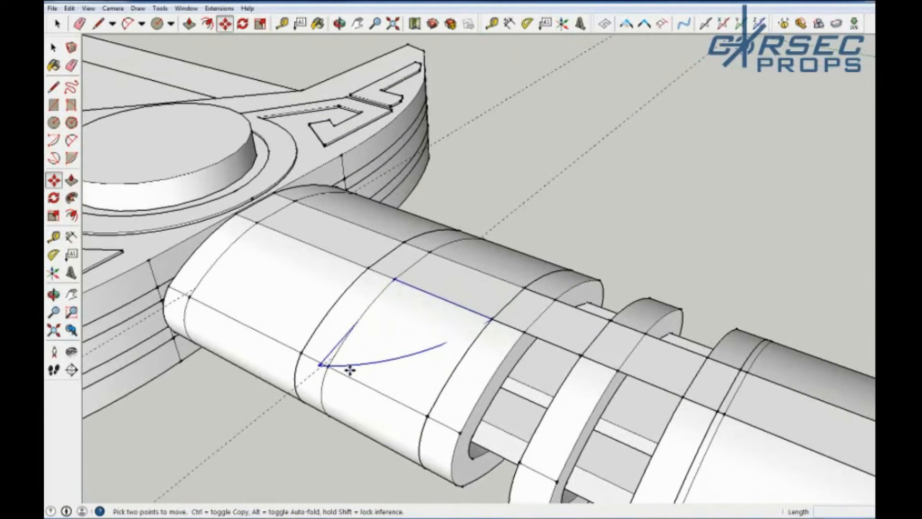
# Redraw the line-and-arc corner profile over the shell's end section and move it into the open space beside the grip.
pyautogui.press('l')
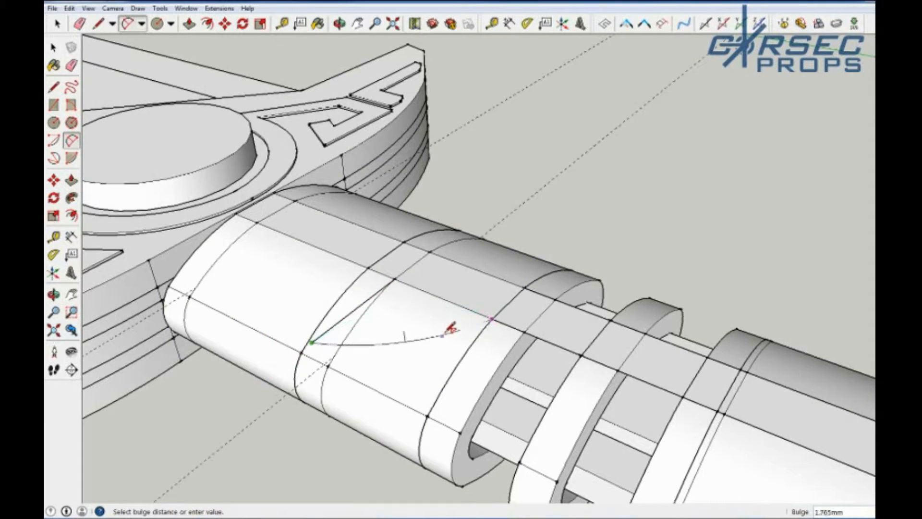
pyautogui.click(394, 354)
pyautogui.press('space')
pyautogui.click(322, 348)
pyautogui.click(373, 368)
pyautogui.moveTo(270, 485); pyautogui.dragTo(279, 257, button='middle')
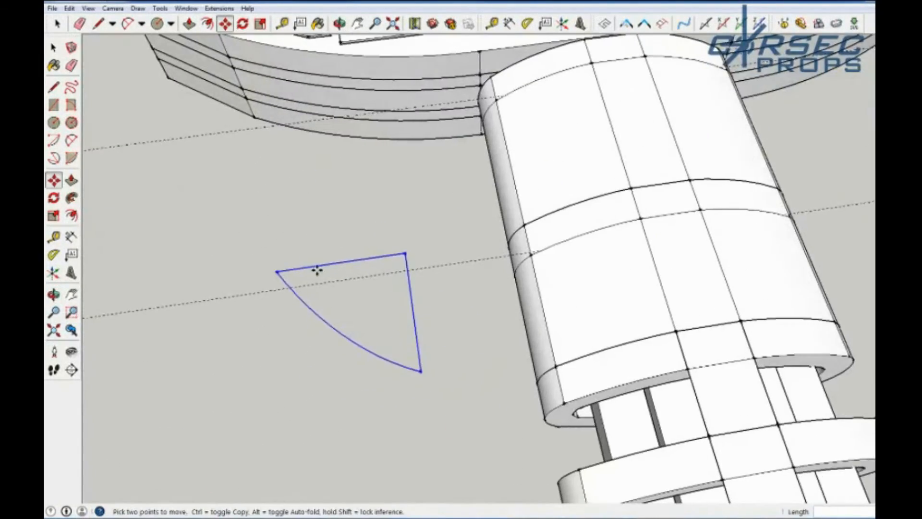
# Draw an arc with a 1.6 mm bulge between the profile's two outer corners and erase the surplus curved edge.
pyautogui.scroll(2, 310, 298)
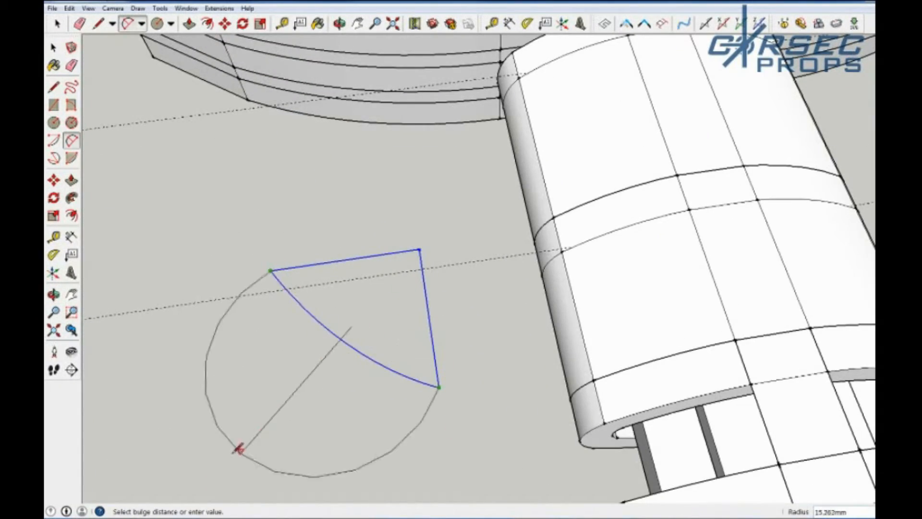
pyautogui.write('1.6')
pyautogui.press('Return')
pyautogui.scroll(3, 336, 357)
pyautogui.press('e')
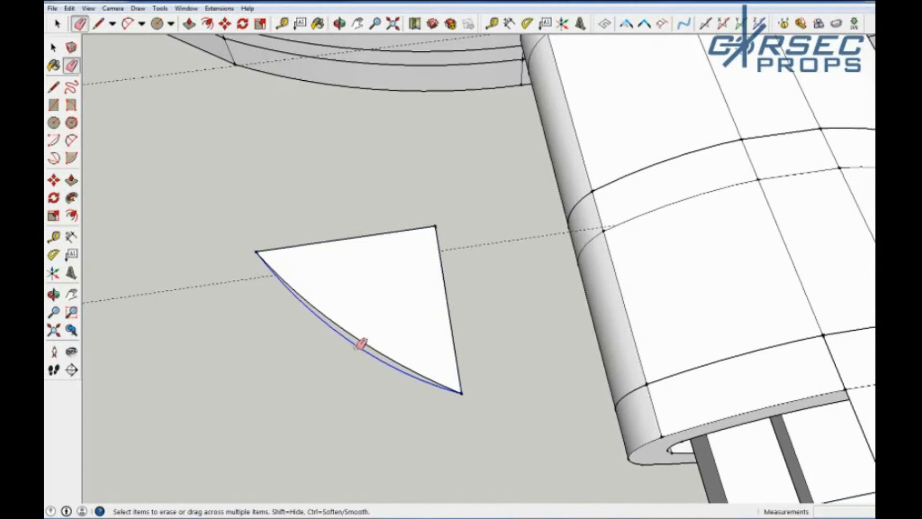
pyautogui.click(356, 346)
pyautogui.press('space')
pyautogui.click(362, 319)
pyautogui.press('Return')
pyautogui.press('e')
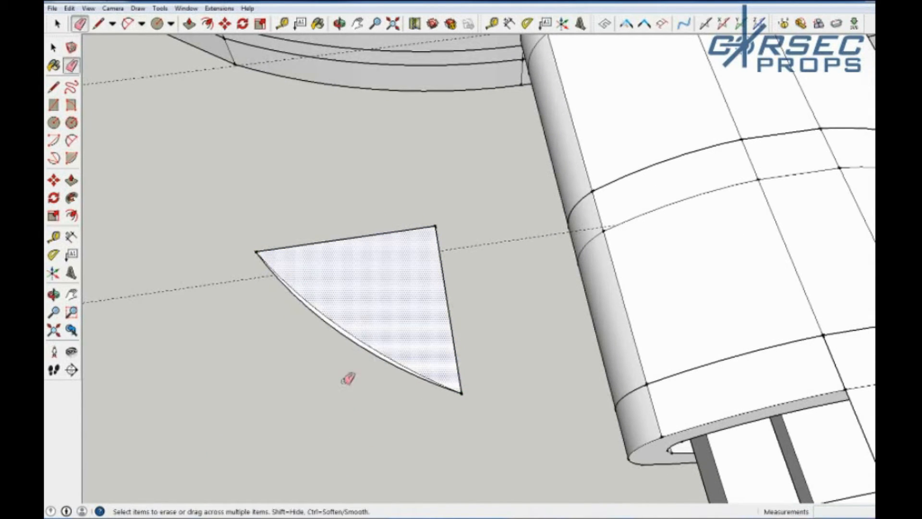
# Extrude the curved corner profile into a solid wedge deep enough to cut through the shell.
pyautogui.press('space')
pyautogui.scroll(-6, 341, 316)
pyautogui.scroll(-5, 414, 315)
pyautogui.moveTo(414, 314); pyautogui.dragTo(436, 490, button='middle')
pyautogui.scroll(10, 475, 158)
pyautogui.moveTo(474, 157); pyautogui.dragTo(494, 452)
pyautogui.scroll(-5, 469, 243)
pyautogui.press('space')
pyautogui.moveTo(549, 294); pyautogui.dragTo(453, 247, button='middle')
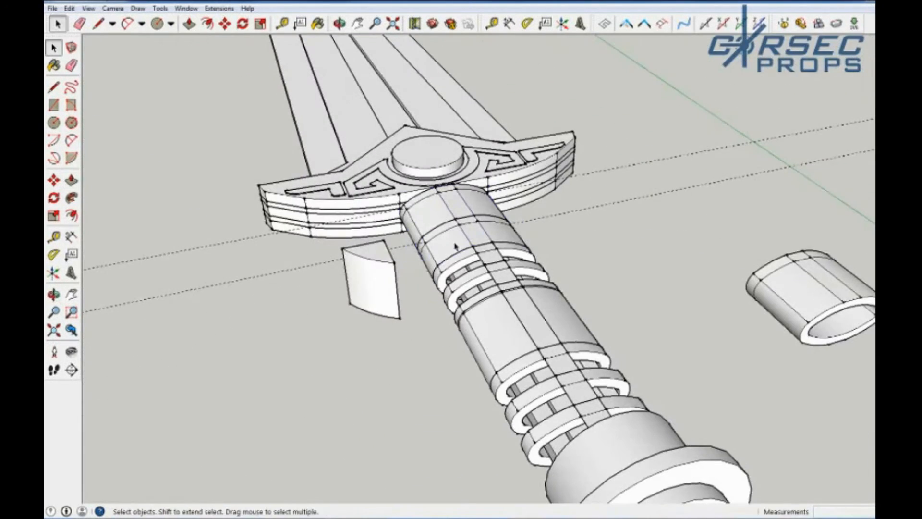
# Move the stretched shell off the grip into open space and make the curved wedge a component.
pyautogui.moveTo(444, 249); pyautogui.dragTo(165, 359)
pyautogui.press('space')
pyautogui.moveTo(314, 238); pyautogui.dragTo(396, 332)
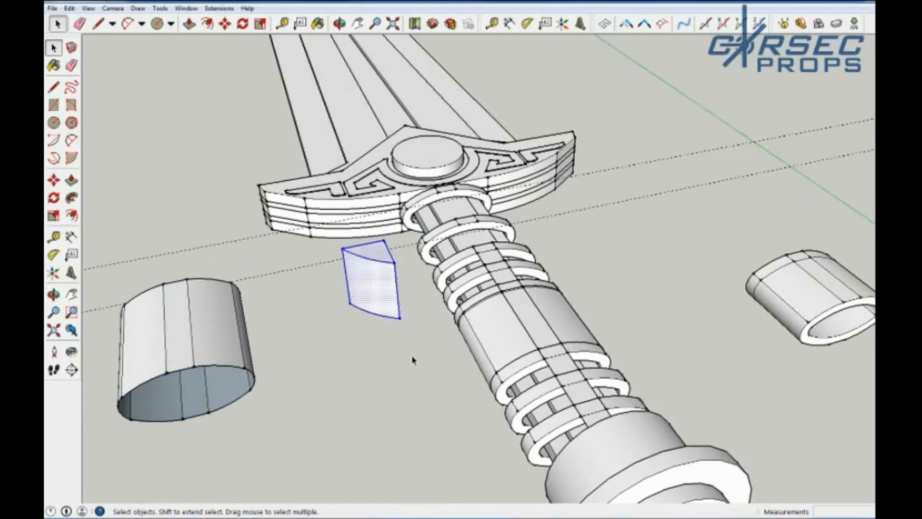
pyautogui.press('g')
pyautogui.press('Return')
# Align the wedge with one centre strip line at the shell's open end and copy it beside the shell.
pyautogui.press('m')
pyautogui.moveTo(394, 263); pyautogui.dragTo(166, 373)
pyautogui.moveTo(169, 367); pyautogui.dragTo(241, 350, button='middle')
pyautogui.scroll(5, 241, 349)
pyautogui.press('ctrl')
pyautogui.click(366, 342)
pyautogui.click(699, 245)
# Mirror the copied wedge and move it onto the other centre strip line at the shell's open end.
pyautogui.press('space')
pyautogui.rightClick(680, 240)
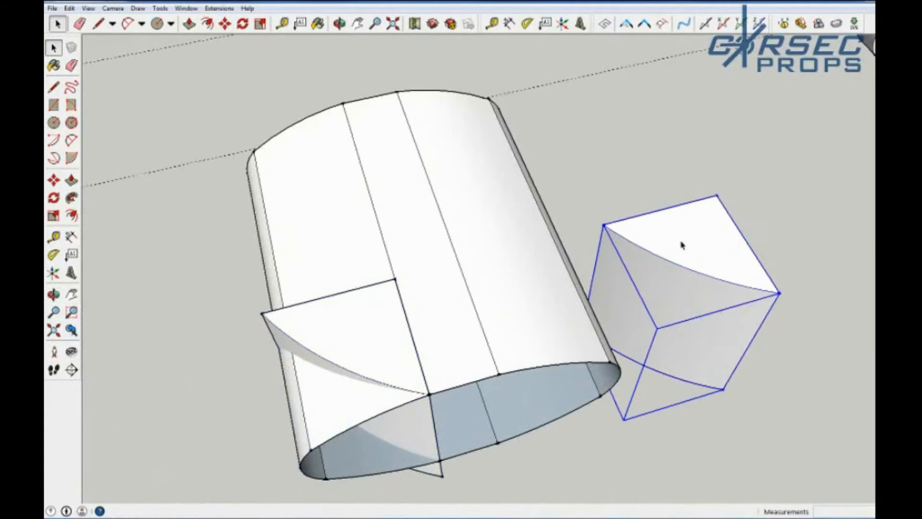
pyautogui.moveTo(717, 447)
pyautogui.click(816, 447)
pyautogui.click(657, 329)
pyautogui.click(500, 374)
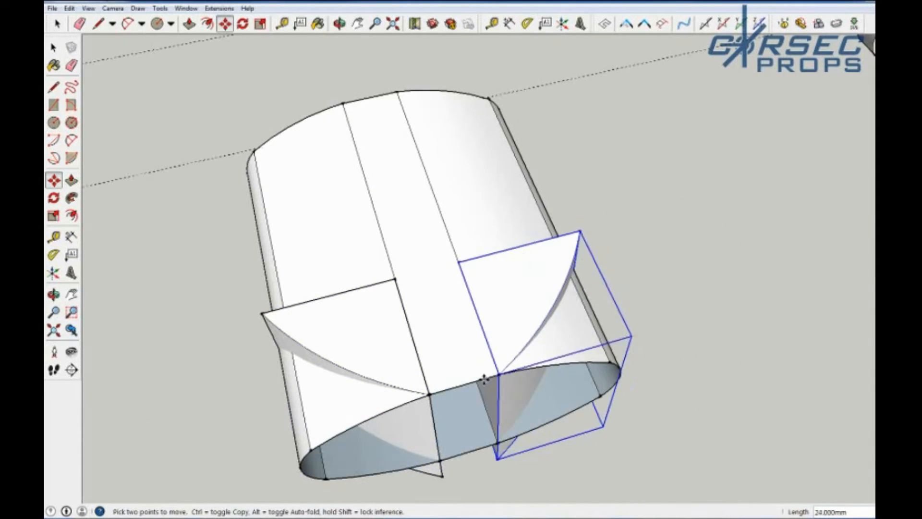
pyautogui.scroll(-3, 494, 373)
pyautogui.moveTo(480, 374); pyautogui.dragTo(430, 434, button='middle')
# Select the shell with both wedges and explode them into loose geometry.
pyautogui.press('space')
pyautogui.click(321, 259)
pyautogui.moveTo(600, 426); pyautogui.dragTo(601, 428)
pyautogui.rightClick(400, 289)
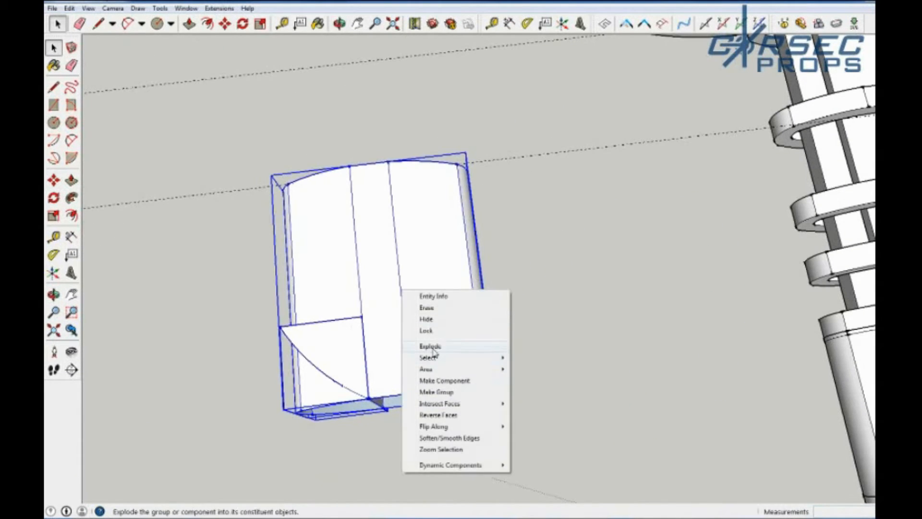
pyautogui.click(432, 347)
# Intersect the faces of the shell and both wedges to create cutting edges where they cross.
pyautogui.rightClick(423, 269)
pyautogui.moveTo(469, 374)
pyautogui.click(559, 373)
pyautogui.click(319, 464)
pyautogui.scroll(1, 319, 463)
pyautogui.scroll(1, 313, 432)
# Try to erase the intersection edges where the wedge crosses the shell's curved side.
pyautogui.press('e')
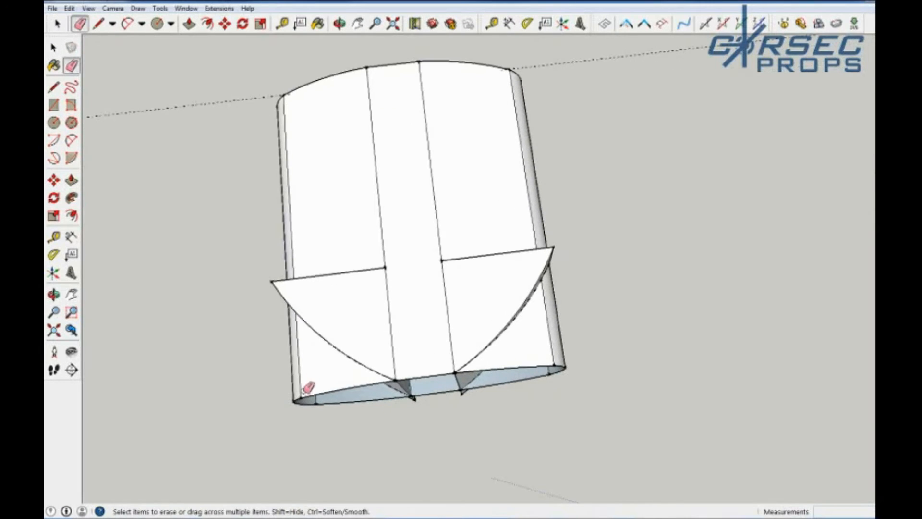
pyautogui.moveTo(554, 372)
pyautogui.mouseDown(button='middle')
pyautogui.moveTo(377, 305)
pyautogui.moveTo(323, 273)
pyautogui.mouseUp(button='middle')
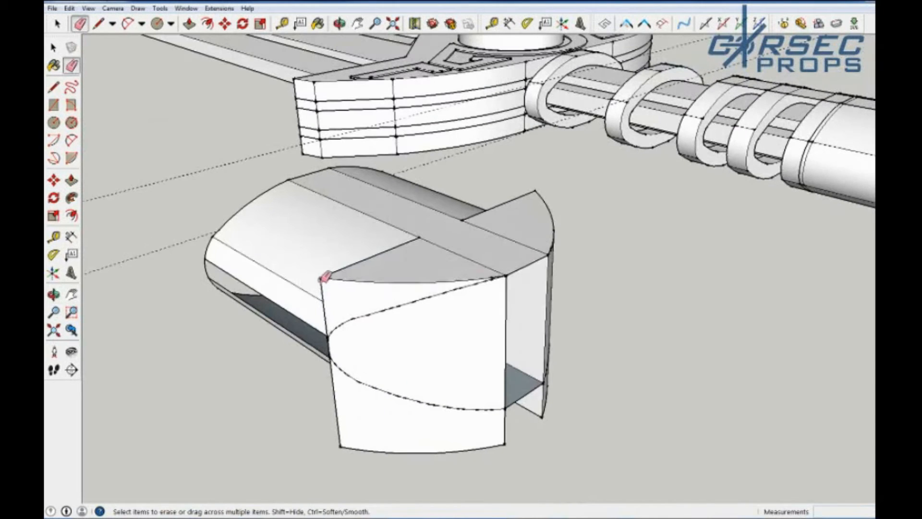
pyautogui.scroll(7, 332, 324)
pyautogui.click(351, 314)
pyautogui.scroll(2, 351, 312)
pyautogui.click(339, 340)
pyautogui.scroll(-3, 360, 303)
pyautogui.click(366, 328)
pyautogui.click(352, 344)
pyautogui.hotkey('ctrl', 'z')
pyautogui.scroll(-2, 403, 298)
pyautogui.hotkey('ctrl', 'z')
pyautogui.hotkey('ctrl', 'z')
pyautogui.hotkey('ctrl', 'z')
pyautogui.scroll(-1, 425, 292)
pyautogui.scroll(-7, 533, 312)
# Erase the wedge faces and stray edges that extend outside the shell.
pyautogui.moveTo(561, 321)
pyautogui.mouseDown(button='middle')
pyautogui.moveTo(574, 340)
pyautogui.moveTo(376, 401)
pyautogui.moveTo(484, 391)
pyautogui.moveTo(424, 116)
pyautogui.mouseUp(button='middle')
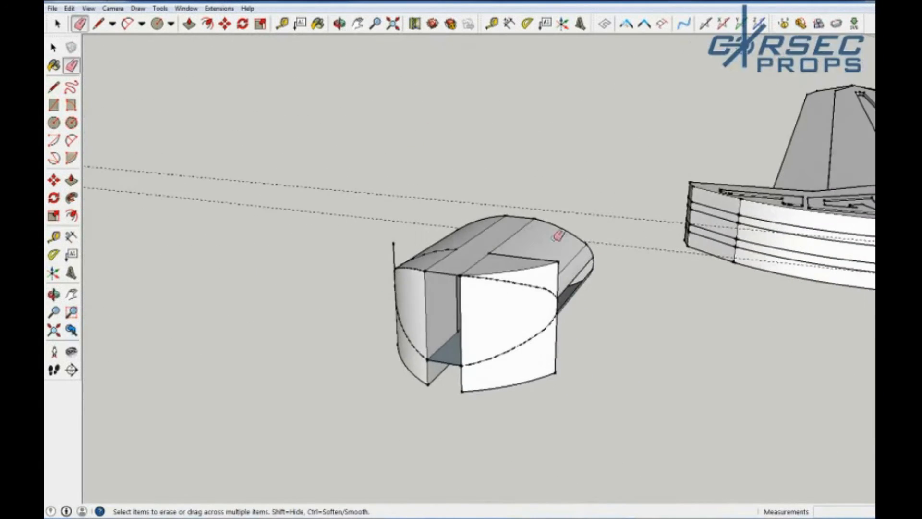
pyautogui.moveTo(452, 393); pyautogui.dragTo(374, 350, button='middle')
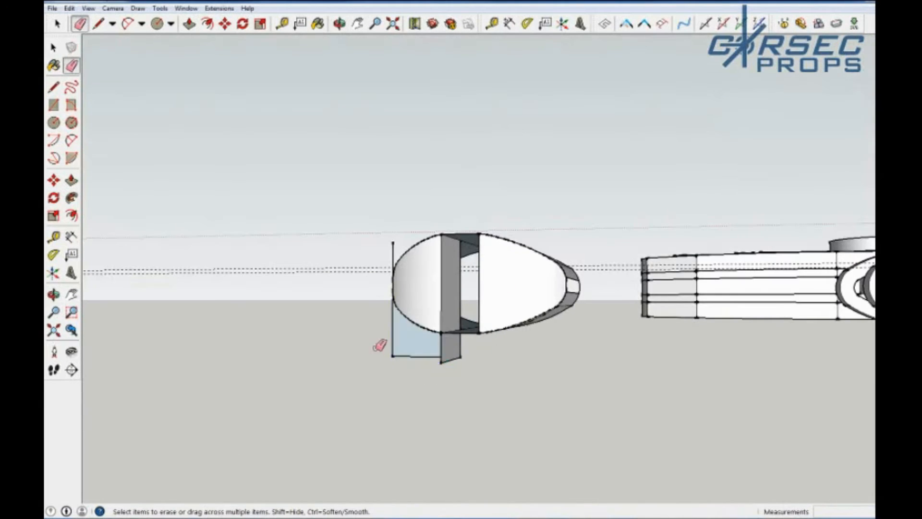
pyautogui.moveTo(435, 342); pyautogui.dragTo(442, 354, button='middle')
pyautogui.click(393, 248)
# Draw a line across the shell's flat open end to close it with faces, and erase the dividing line.
pyautogui.moveTo(395, 248)
pyautogui.mouseDown(button='middle')
pyautogui.moveTo(696, 417)
pyautogui.moveTo(285, 313)
pyautogui.moveTo(521, 284)
pyautogui.mouseUp(button='middle')
pyautogui.scroll(-2, 491, 312)
pyautogui.keyDown('shift'); pyautogui.moveTo(491, 312); pyautogui.dragTo(659, 272, button='middle'); pyautogui.keyUp('shift')
pyautogui.scroll(4, 685, 240)
pyautogui.press('l')
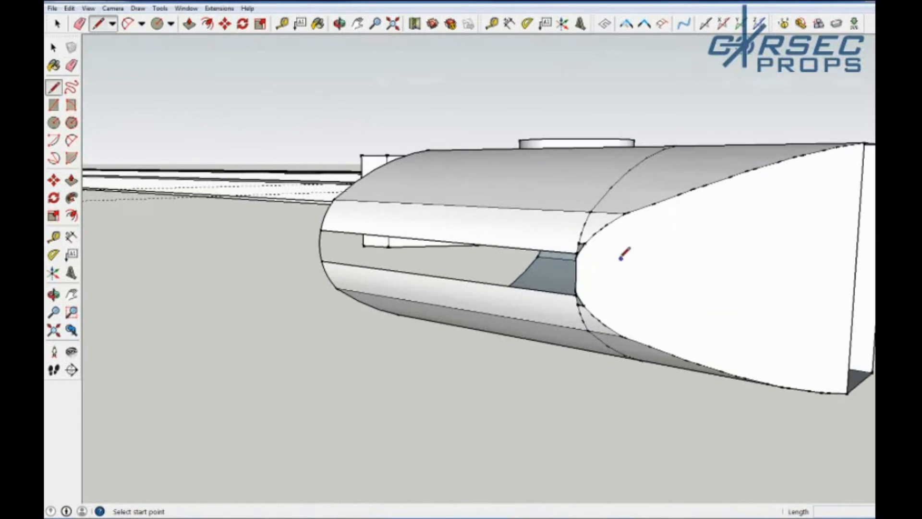
pyautogui.moveTo(382, 331); pyautogui.dragTo(543, 338, button='middle')
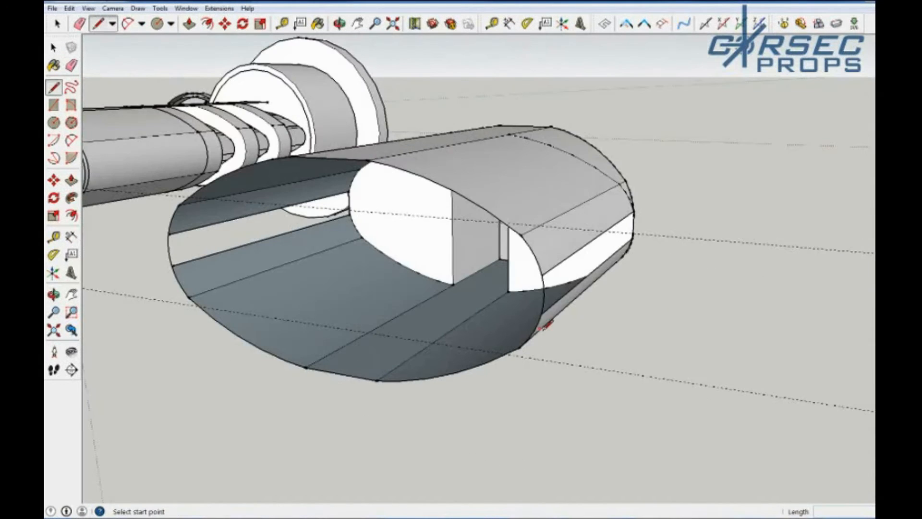
pyautogui.click(167, 250)
pyautogui.press('space')
pyautogui.press('e')
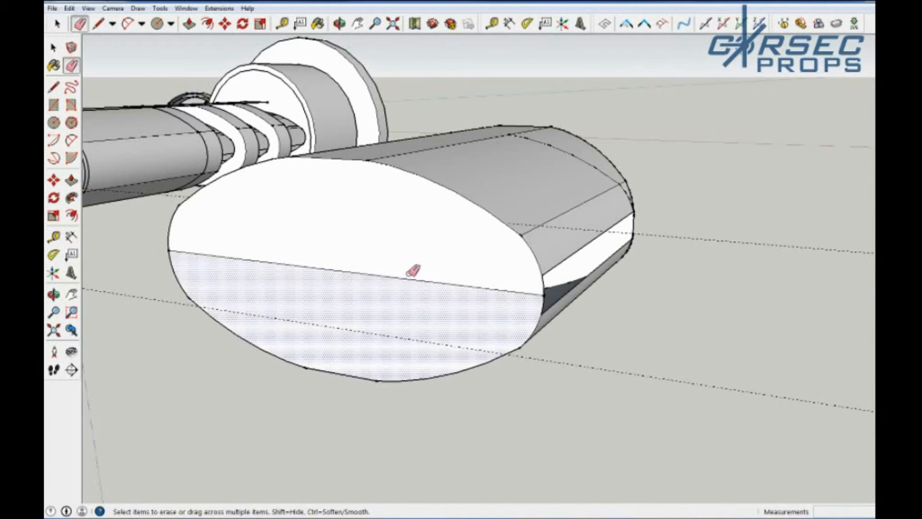
pyautogui.click(409, 279)
# Push/Pull the end face through the shell up to the wedge cuts to fill the gaps in its sides.
pyautogui.press('space')
pyautogui.click(410, 281)
pyautogui.press('p')
pyautogui.click(410, 300)
pyautogui.moveTo(502, 287); pyautogui.dragTo(292, 317, button='middle')
pyautogui.moveTo(599, 266); pyautogui.dragTo(401, 278, button='middle')
pyautogui.click(599, 280)
pyautogui.press('space')
pyautogui.click(401, 278)
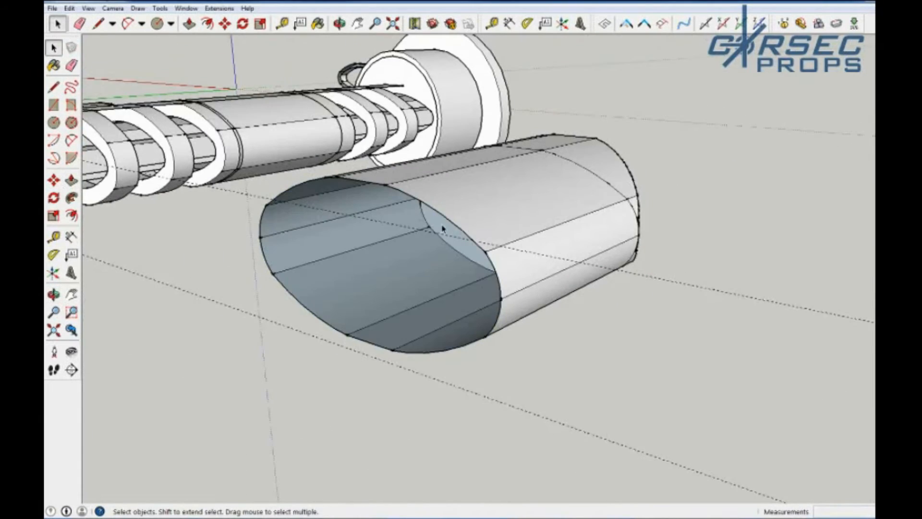
# Delete the leftover wedge faces inside the shell's pointed end.
pyautogui.moveTo(445, 249)
pyautogui.mouseDown(button='middle')
pyautogui.moveTo(264, 313)
pyautogui.moveTo(426, 420)
pyautogui.moveTo(467, 226)
pyautogui.moveTo(182, 329)
pyautogui.moveTo(232, 372)
pyautogui.moveTo(527, 274)
pyautogui.mouseUp(button='middle')
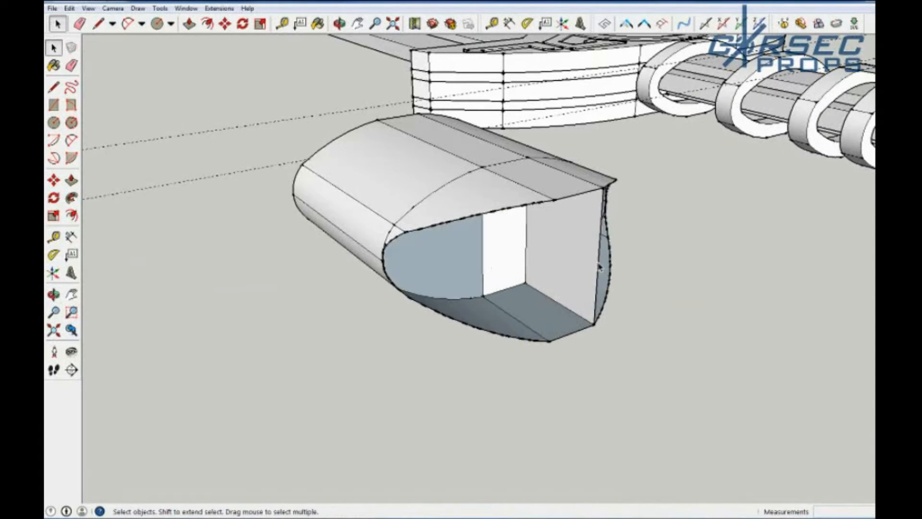
pyautogui.press('Delete')
pyautogui.click(524, 258)
pyautogui.press('Delete')
pyautogui.moveTo(519, 295)
pyautogui.mouseDown(button='middle')
pyautogui.moveTo(422, 300)
pyautogui.moveTo(475, 268)
pyautogui.mouseUp(button='middle')
pyautogui.press('e')
pyautogui.click(513, 102)
# Erase the leftover edges of the small face sliver beside the curved cut.
pyautogui.moveTo(513, 102)
pyautogui.mouseDown(button='middle')
pyautogui.moveTo(550, 154)
pyautogui.moveTo(421, 151)
pyautogui.moveTo(414, 192)
pyautogui.mouseUp(button='middle')
pyautogui.moveTo(434, 337); pyautogui.dragTo(397, 239, button='middle')
pyautogui.scroll(-6, 384, 221)
pyautogui.scroll(10, 490, 195)
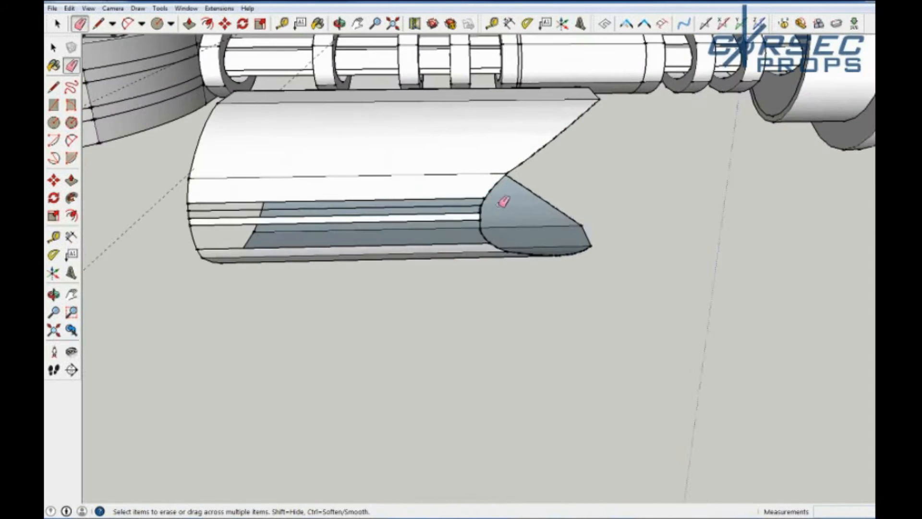
pyautogui.scroll(3, 476, 192)
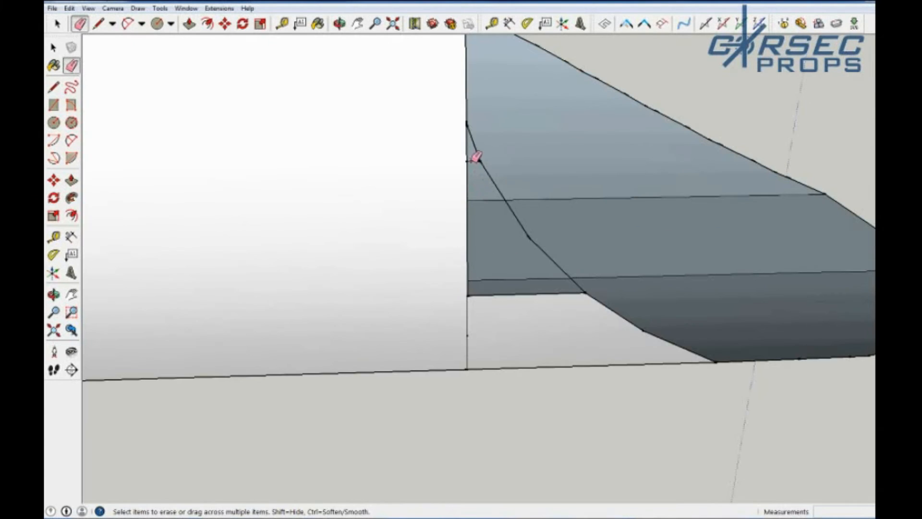
pyautogui.click(504, 294)
pyautogui.click(511, 335)
pyautogui.scroll(-5, 504, 337)
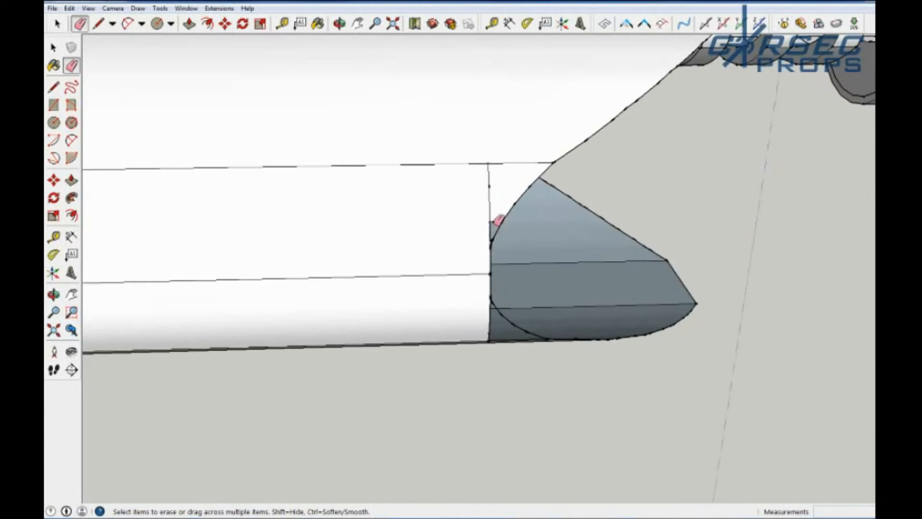
# Try to draw a line about 50 mm long between the two side notches at the shell's pointed end.
pyautogui.scroll(-8, 506, 178)
pyautogui.moveTo(437, 286); pyautogui.dragTo(412, 194, button='middle')
pyautogui.scroll(3, 436, 194)
pyautogui.click(610, 137)
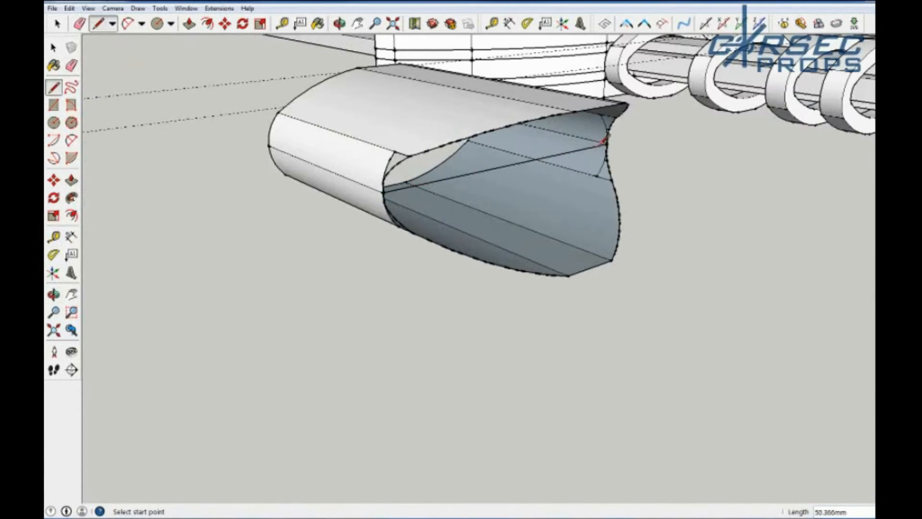
pyautogui.hotkey('ctrl', 'z')
pyautogui.moveTo(610, 140); pyautogui.dragTo(165, 215, button='middle')
pyautogui.scroll(7, 368, 190)
pyautogui.moveTo(391, 151); pyautogui.dragTo(591, 200, button='middle')
pyautogui.click(557, 196)
pyautogui.moveTo(659, 214); pyautogui.dragTo(460, 243, button='middle')
pyautogui.scroll(-5, 540, 208)
pyautogui.scroll(5, 460, 243)
pyautogui.moveTo(552, 227); pyautogui.dragTo(638, 243, button='middle')
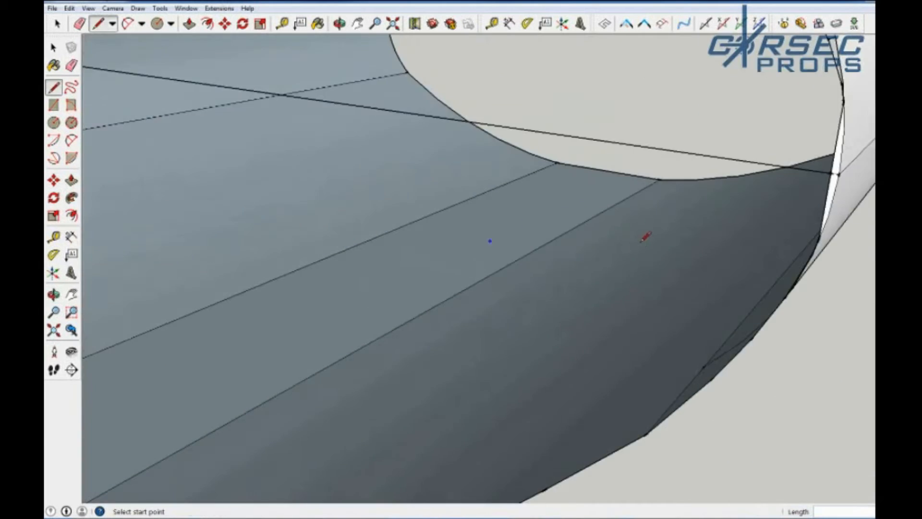
pyautogui.hotkey('ctrl', 'z')
pyautogui.scroll(-5, 559, 229)
pyautogui.moveTo(559, 230); pyautogui.dragTo(600, 147, button='middle')
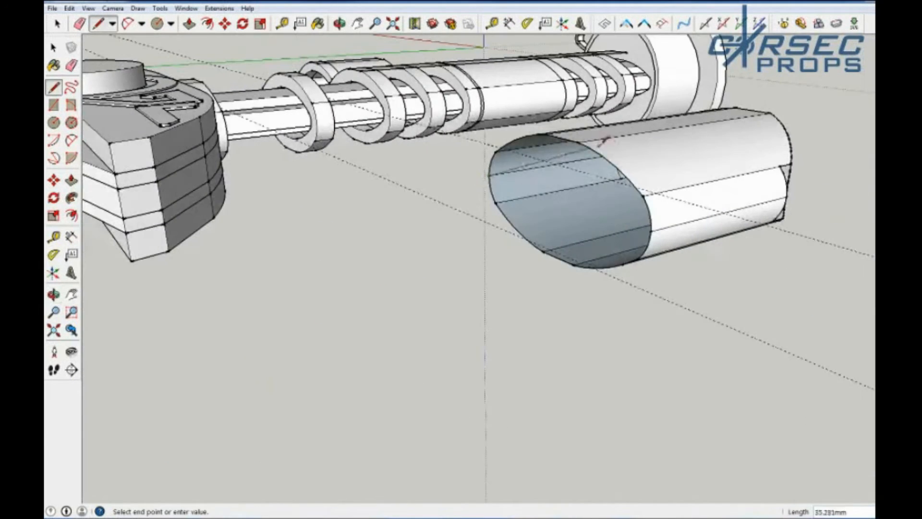
pyautogui.moveTo(687, 202); pyautogui.dragTo(504, 202, button='middle')
pyautogui.scroll(5, 509, 204)
pyautogui.press('Escape')
pyautogui.scroll(-2, 515, 206)
pyautogui.scroll(3, 586, 188)
# Erase the stray edges and face remnants along the curved cut on one open side of the shell.
pyautogui.press('e')
pyautogui.moveTo(593, 175)
pyautogui.mouseDown(button='middle')
pyautogui.moveTo(570, 268)
pyautogui.moveTo(442, 280)
pyautogui.moveTo(555, 328)
pyautogui.moveTo(543, 372)
pyautogui.moveTo(541, 335)
pyautogui.moveTo(528, 362)
pyautogui.moveTo(500, 385)
pyautogui.moveTo(669, 447)
pyautogui.mouseUp(button='middle')
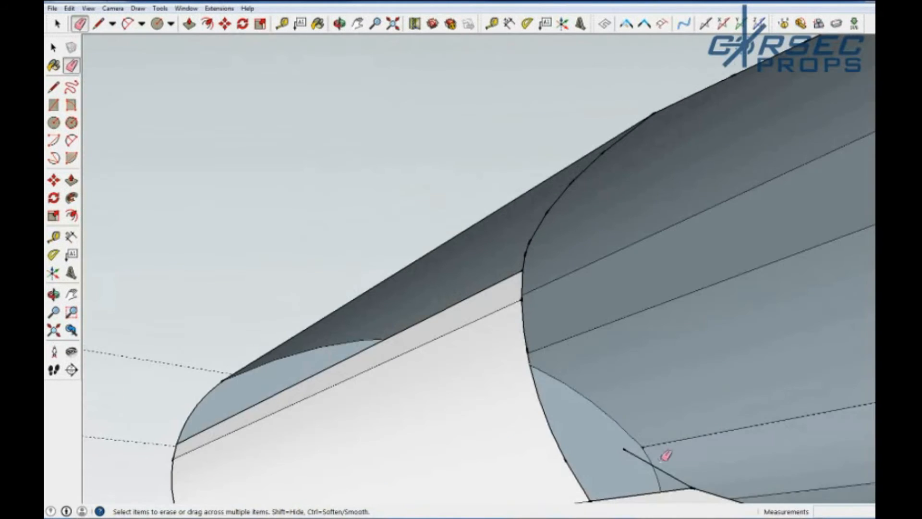
pyautogui.moveTo(623, 469)
pyautogui.mouseDown(button='middle')
pyautogui.moveTo(525, 222)
pyautogui.moveTo(490, 301)
pyautogui.moveTo(648, 436)
pyautogui.moveTo(594, 355)
pyautogui.moveTo(417, 358)
pyautogui.moveTo(643, 435)
pyautogui.mouseUp(button='middle')
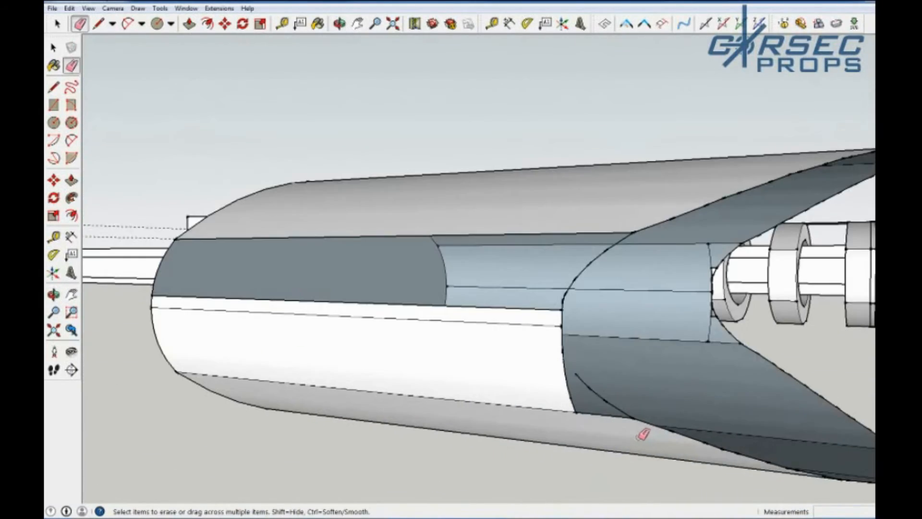
pyautogui.scroll(2, 568, 367)
pyautogui.click(570, 395)
pyautogui.click(534, 283)
pyautogui.click(514, 257)
pyautogui.scroll(-5, 514, 259)
pyautogui.moveTo(515, 258)
pyautogui.mouseDown(button='middle')
pyautogui.moveTo(434, 316)
pyautogui.moveTo(561, 311)
pyautogui.moveTo(441, 274)
pyautogui.moveTo(609, 311)
pyautogui.mouseUp(button='middle')
pyautogui.scroll(6, 439, 274)
# Erase the remaining edge fragments and narrow strips around the cut on the shell's other side.
pyautogui.click(112, 8)
pyautogui.click(134, 58)
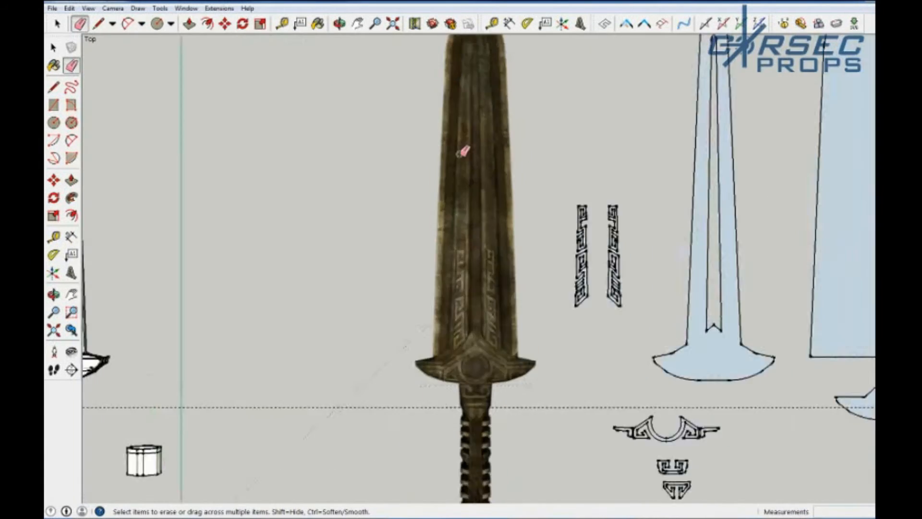
pyautogui.scroll(-4, 460, 154)
pyautogui.scroll(5, 254, 346)
pyautogui.scroll(10, 224, 272)
pyautogui.moveTo(307, 241); pyautogui.dragTo(520, 174, button='middle')
pyautogui.scroll(4, 520, 173)
pyautogui.moveTo(518, 175); pyautogui.dragTo(532, 219)
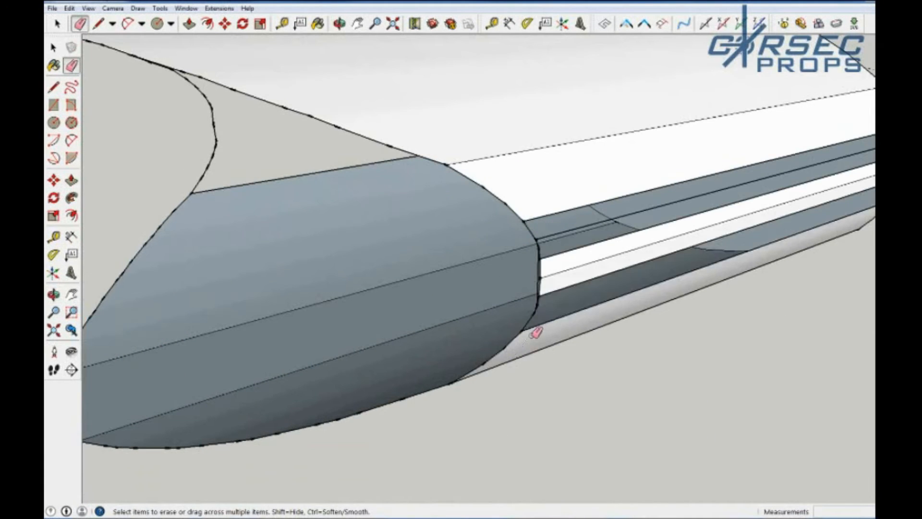
pyautogui.scroll(-5, 536, 331)
pyautogui.moveTo(494, 324); pyautogui.dragTo(413, 222, button='middle')
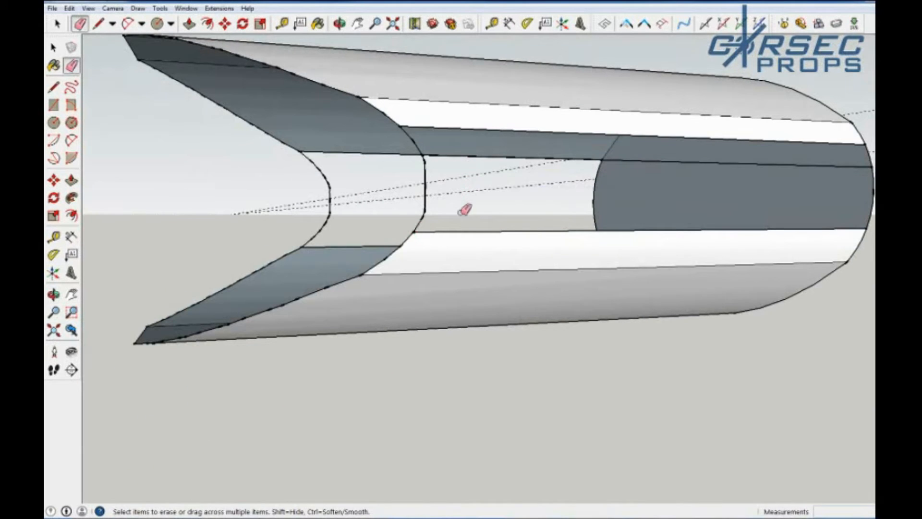
pyautogui.click(439, 127)
pyautogui.click(439, 115)
# Push/Pull the shell's flat end face 42 mm toward the pointed end to rebuild the missing side walls.
pyautogui.moveTo(370, 198)
pyautogui.mouseDown(button='middle')
pyautogui.moveTo(50, 275)
pyautogui.moveTo(379, 235)
pyautogui.moveTo(210, 261)
pyautogui.mouseUp(button='middle')
pyautogui.press('space')
pyautogui.click(377, 224)
pyautogui.press('p')
pyautogui.moveTo(365, 231); pyautogui.dragTo(576, 231)
pyautogui.moveTo(576, 231); pyautogui.dragTo(500, 247, button='middle')
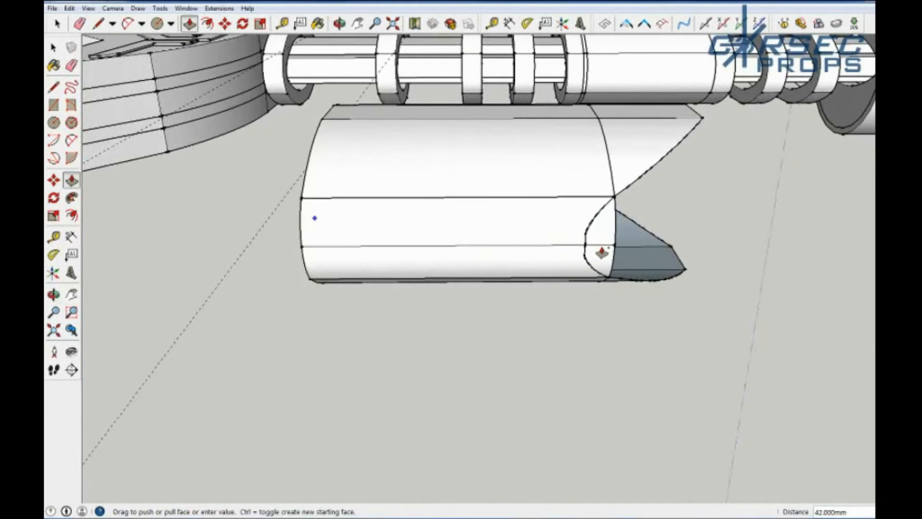
pyautogui.click(613, 202)
pyautogui.press('space')
pyautogui.moveTo(613, 202); pyautogui.dragTo(550, 240, button='middle')
# Delete the inner end face and the side slivers that overhang the curved cuts.
pyautogui.scroll(5, 440, 186)
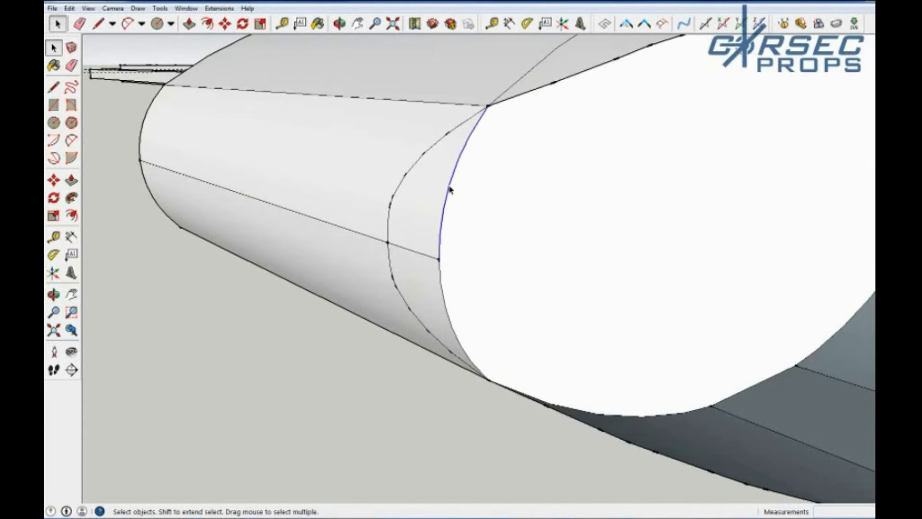
pyautogui.press('Delete')
pyautogui.click(432, 256)
pyautogui.click(456, 208)
pyautogui.press('Delete')
pyautogui.scroll(-4, 457, 208)
pyautogui.scroll(5, 538, 198)
pyautogui.click(581, 180)
pyautogui.press('Delete')
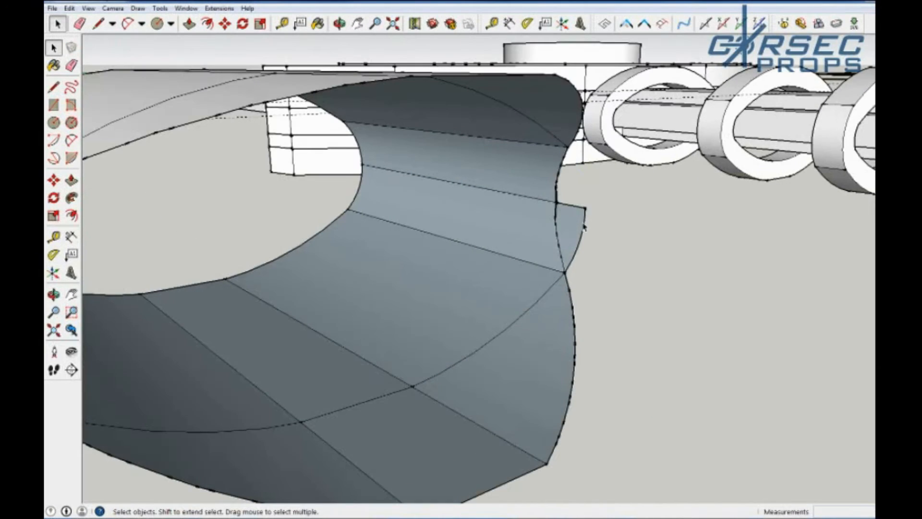
# Make the trimmed shell a component and move it onto the grip directly below the guard.
pyautogui.moveTo(573, 213); pyautogui.dragTo(338, 363, button='middle')
pyautogui.scroll(-8, 494, 290)
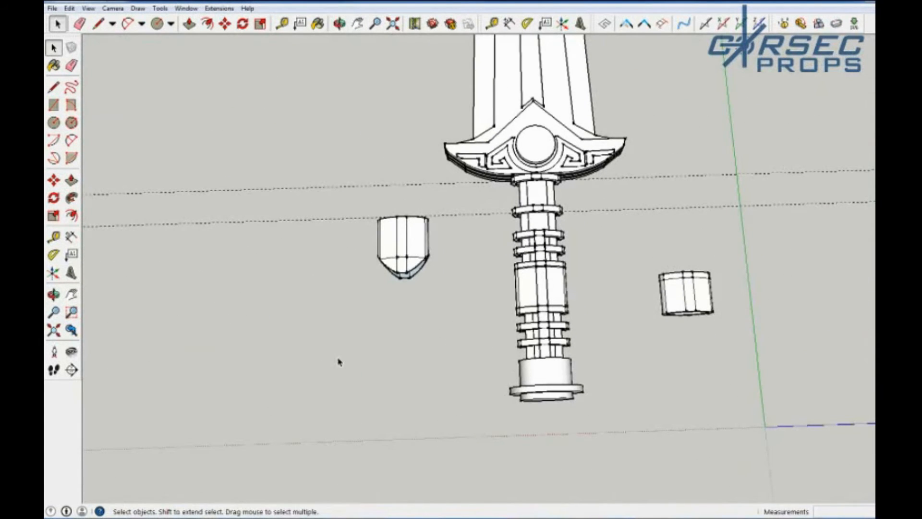
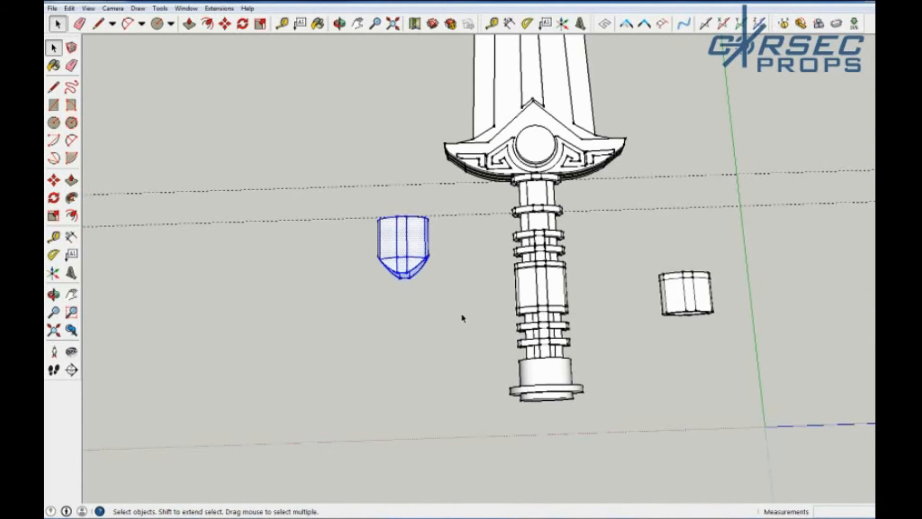
pyautogui.scroll(3, 441, 323)
pyautogui.press('m')
pyautogui.press('g')
pyautogui.press('Return')
pyautogui.press('m')
pyautogui.click(388, 241)
pyautogui.scroll(3, 594, 156)
pyautogui.scroll(-6, 507, 245)
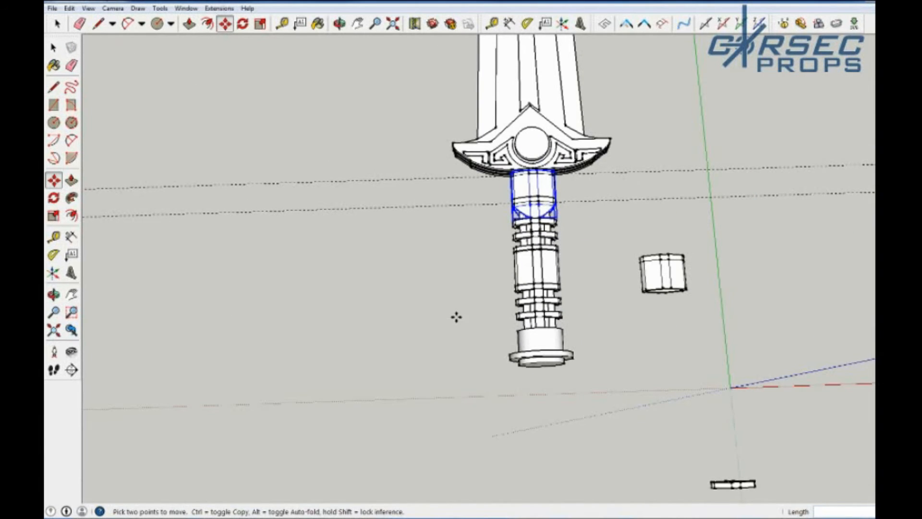
# Inspect the pointed shell's placement below the guard and examine the grip on the reference sword image.
pyautogui.scroll(4, 455, 320)
pyautogui.moveTo(377, 354)
pyautogui.mouseDown(button='middle')
pyautogui.moveTo(552, 336)
pyautogui.moveTo(715, 300)
pyautogui.moveTo(501, 297)
pyautogui.mouseUp(button='middle')
pyautogui.scroll(-1, 501, 297)
pyautogui.moveTo(438, 438)
pyautogui.mouseDown(button='middle')
pyautogui.moveTo(526, 403)
pyautogui.moveTo(400, 423)
pyautogui.mouseUp(button='middle')
pyautogui.click(552, 517)
pyautogui.scroll(-4, 510, 331)
pyautogui.moveTo(510, 331); pyautogui.dragTo(555, 327)
pyautogui.scroll(5, 555, 253)
pyautogui.moveTo(552, 382); pyautogui.dragTo(545, 253)
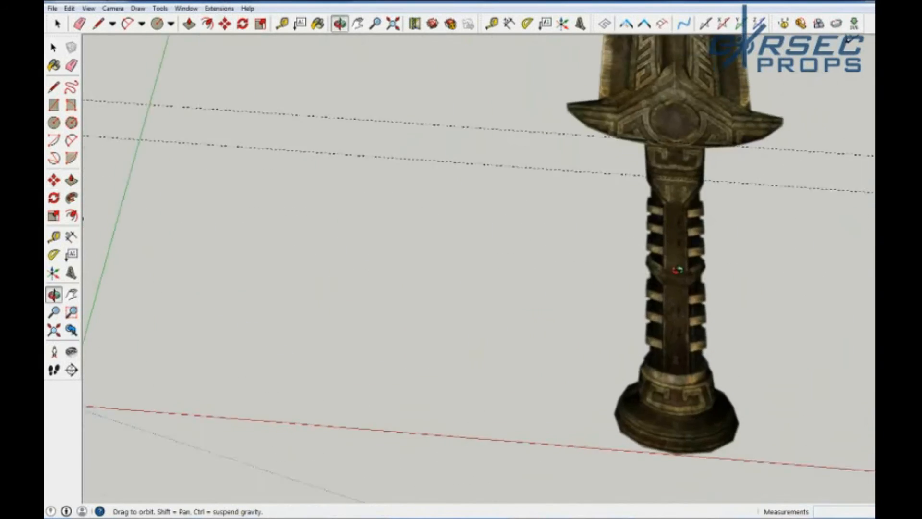
pyautogui.scroll(3, 639, 288)
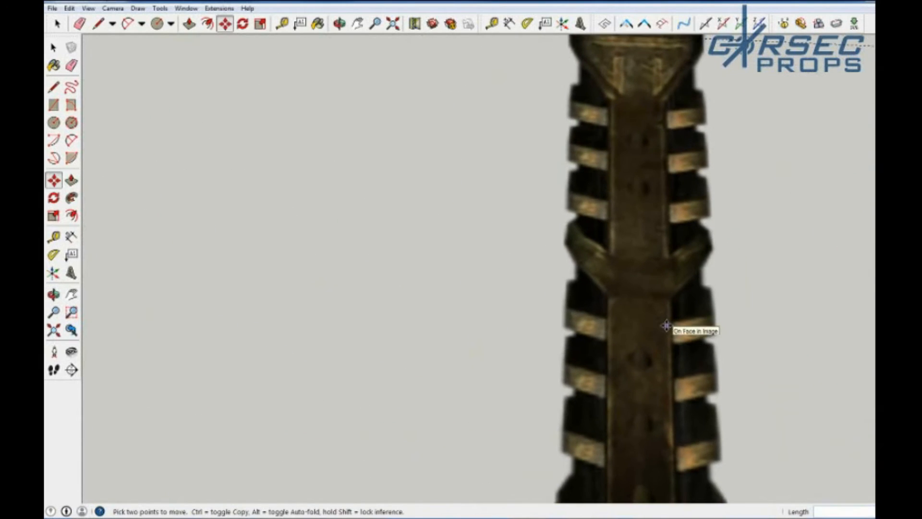
# Compare the modelled grip's rings and middle section with the reference image.
pyautogui.scroll(-6, 677, 330)
pyautogui.scroll(3, 289, 299)
pyautogui.scroll(-2, 245, 269)
pyautogui.scroll(3, 739, 319)
pyautogui.scroll(-5, 720, 312)
pyautogui.scroll(5, 494, 352)
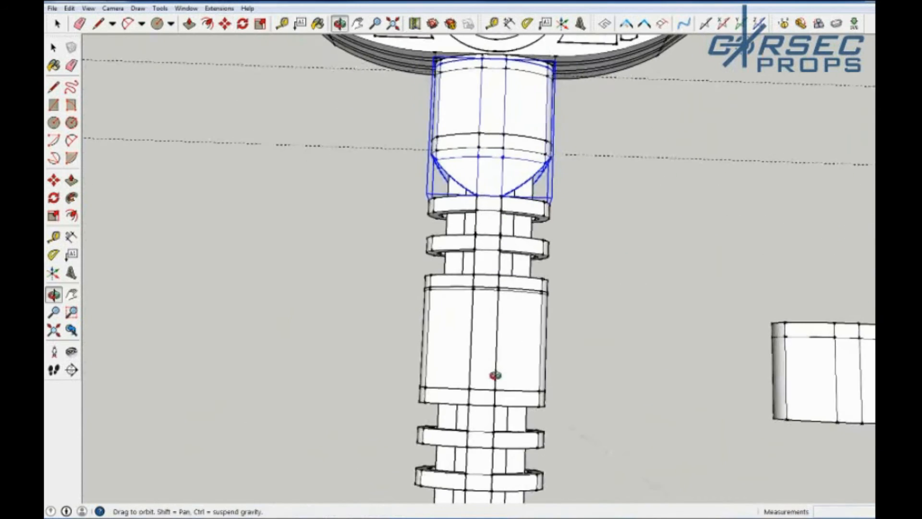
pyautogui.scroll(-5, 463, 358)
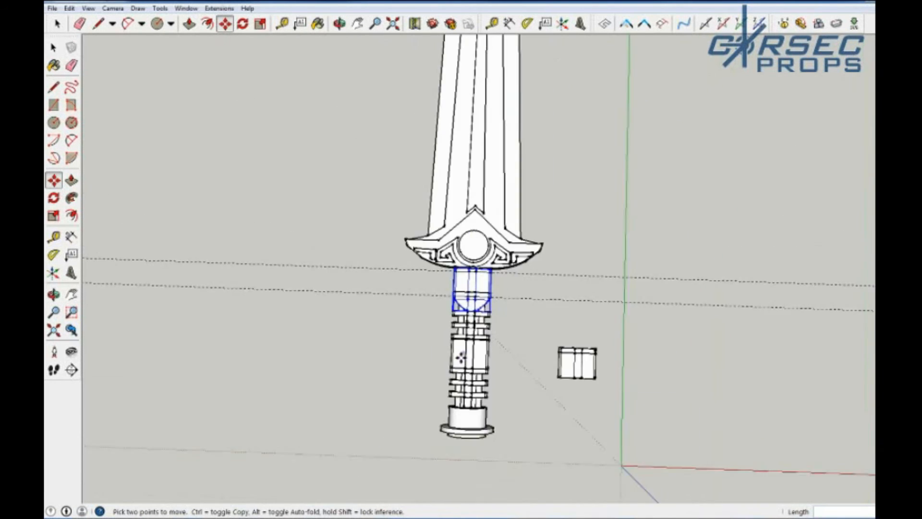
pyautogui.scroll(4, 781, 361)
pyautogui.scroll(-4, 782, 361)
pyautogui.scroll(5, 308, 367)
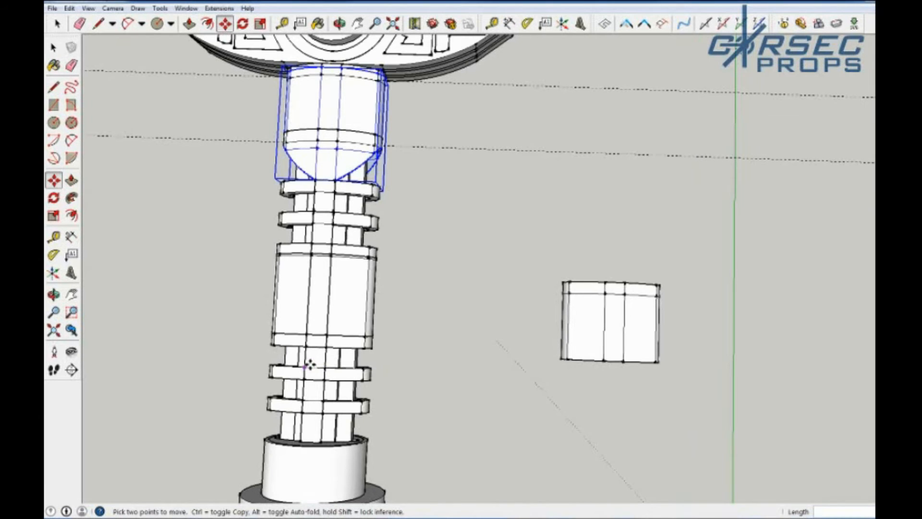
# Examine the grip's rings and middle sleeve from several angles, checking how their edges line up.
pyautogui.scroll(-5, 310, 366)
pyautogui.scroll(4, 819, 350)
pyautogui.scroll(-4, 820, 350)
pyautogui.scroll(5, 299, 352)
pyautogui.scroll(2, 300, 352)
pyautogui.moveTo(303, 354); pyautogui.dragTo(568, 208, button='middle')
pyautogui.scroll(4, 568, 208)
pyautogui.press('space')
pyautogui.scroll(-5, 533, 240)
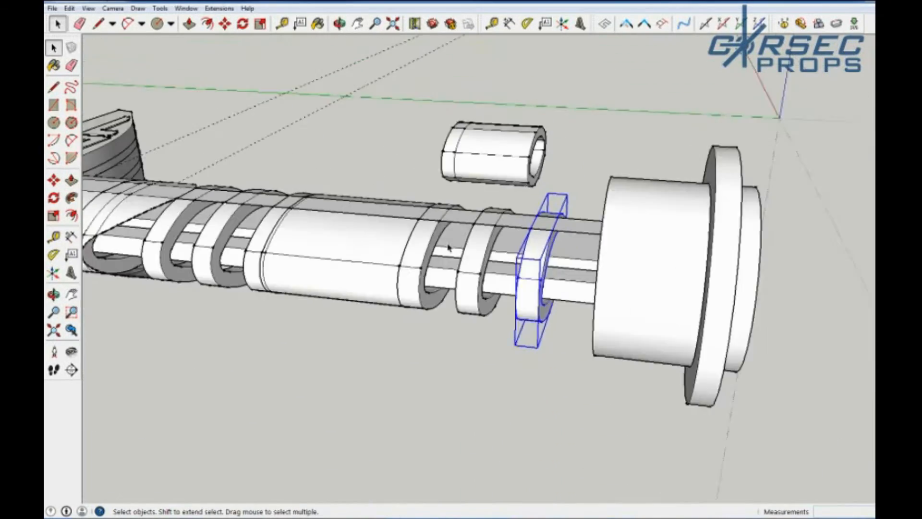
pyautogui.scroll(5, 210, 204)
pyautogui.scroll(-5, 438, 265)
pyautogui.click(591, 298)
pyautogui.moveTo(590, 298); pyautogui.dragTo(450, 242, button='middle')
pyautogui.scroll(3, 449, 329)
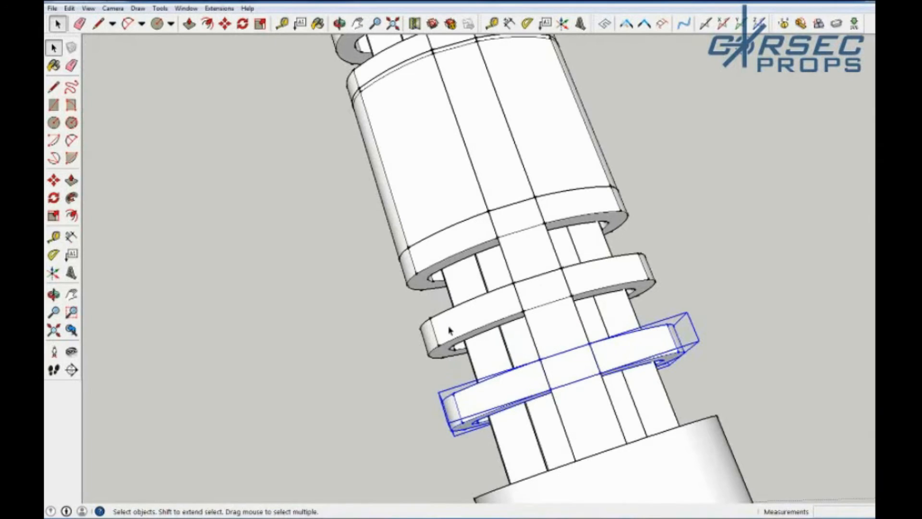
pyautogui.scroll(2, 417, 231)
pyautogui.scroll(-4, 408, 247)
pyautogui.scroll(3, 456, 240)
pyautogui.moveTo(457, 240)
pyautogui.mouseDown(button='middle')
pyautogui.moveTo(418, 372)
pyautogui.moveTo(354, 195)
pyautogui.moveTo(844, 158)
pyautogui.moveTo(464, 251)
pyautogui.mouseUp(button='middle')
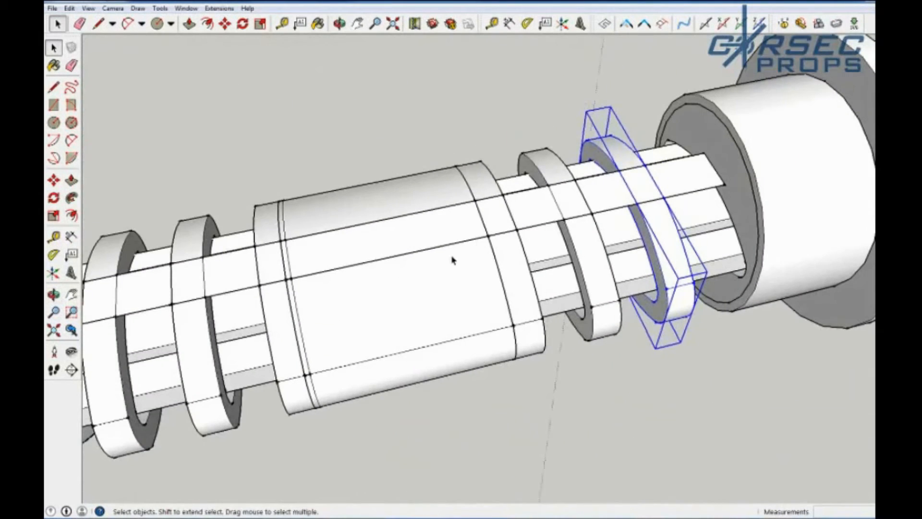
# Open the grip's middle sleeve for editing and align its guard-side end edge with the neighbouring band.
pyautogui.click(378, 324)
pyautogui.doubleClick(378, 324)
pyautogui.moveTo(378, 324); pyautogui.dragTo(461, 358, button='middle')
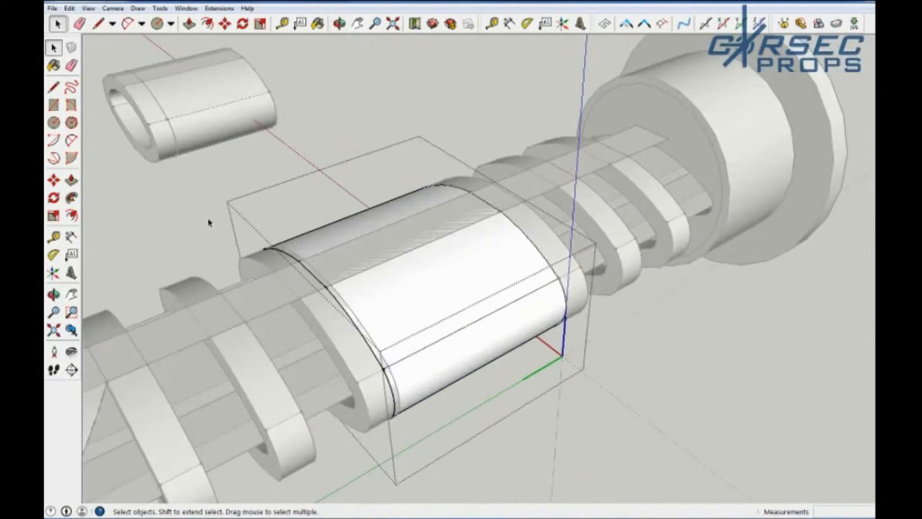
pyautogui.moveTo(247, 222); pyautogui.dragTo(413, 439)
pyautogui.scroll(3, 378, 316)
pyautogui.scroll(-5, 391, 409)
pyautogui.press('space')
pyautogui.click(624, 428)
# Draw a horizontal line outward from the sleeve's front seam and join its outer end back to the seam with an arc.
pyautogui.moveTo(624, 428); pyautogui.dragTo(500, 294, button='middle')
pyautogui.press('l')
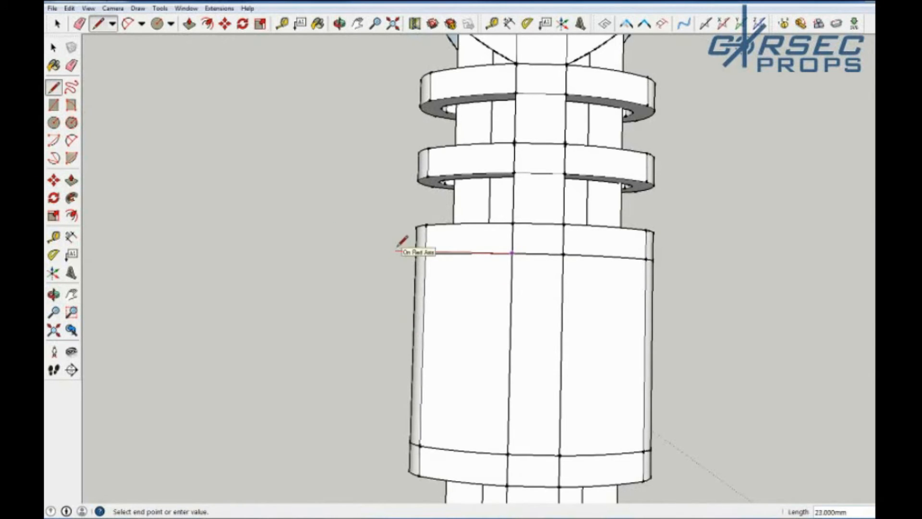
pyautogui.scroll(-6, 394, 250)
pyautogui.scroll(3, 319, 261)
pyautogui.scroll(2, 401, 256)
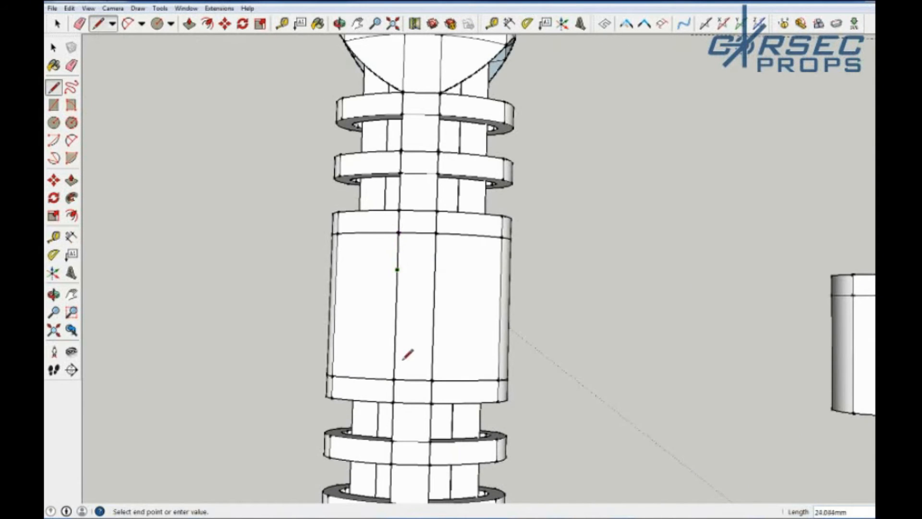
pyautogui.scroll(2, 359, 303)
pyautogui.moveTo(342, 215); pyautogui.dragTo(211, 252, button='middle')
pyautogui.moveTo(196, 171); pyautogui.dragTo(211, 283, button='middle')
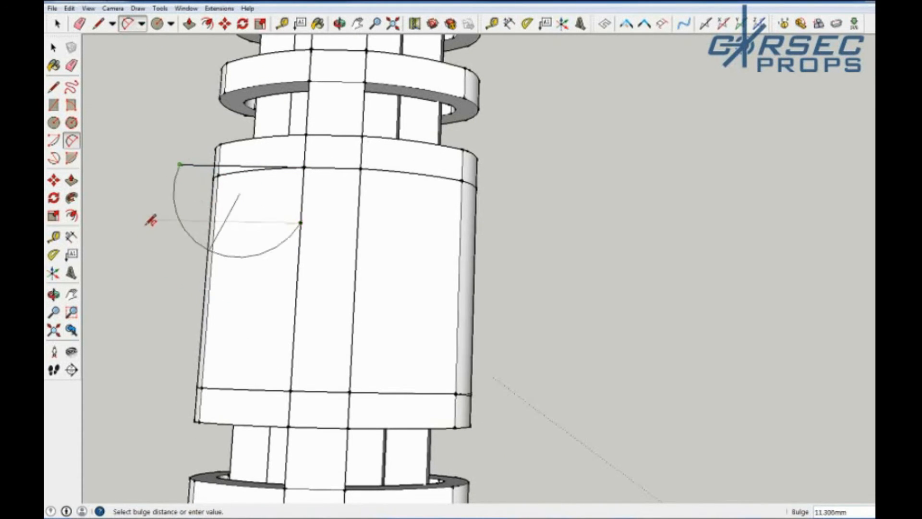
pyautogui.keyDown('shift'); pyautogui.moveTo(272, 311); pyautogui.dragTo(731, 169, button='middle'); pyautogui.keyUp('shift')
pyautogui.moveTo(562, 314); pyautogui.dragTo(283, 447, button='middle')
# Copy the curved lower edge of the wedge straight down along the sleeve's seam.
pyautogui.scroll(-2, 348, 296)
pyautogui.scroll(-6, 322, 269)
pyautogui.scroll(4, 720, 200)
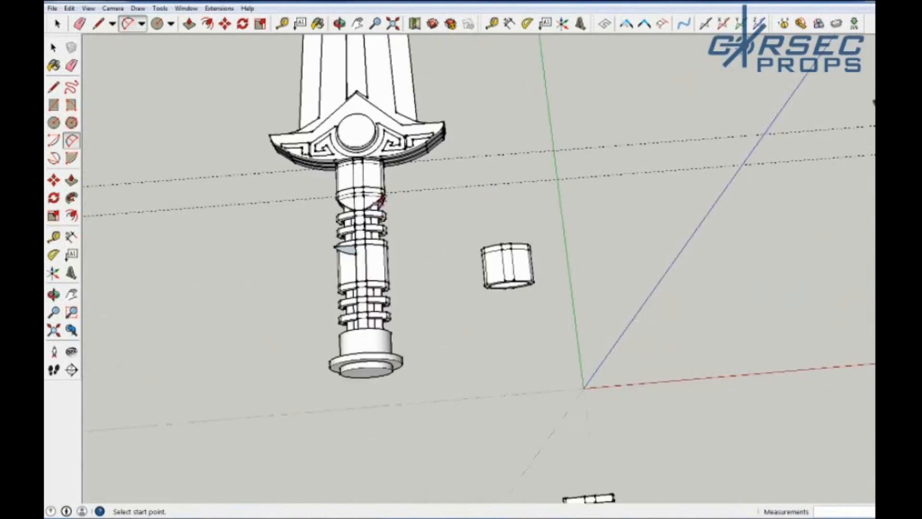
pyautogui.scroll(3, 426, 227)
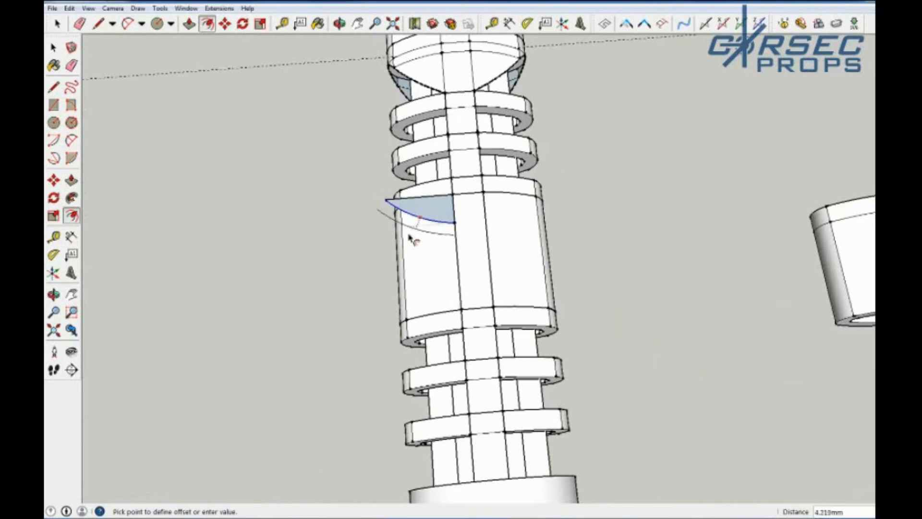
pyautogui.scroll(2, 404, 243)
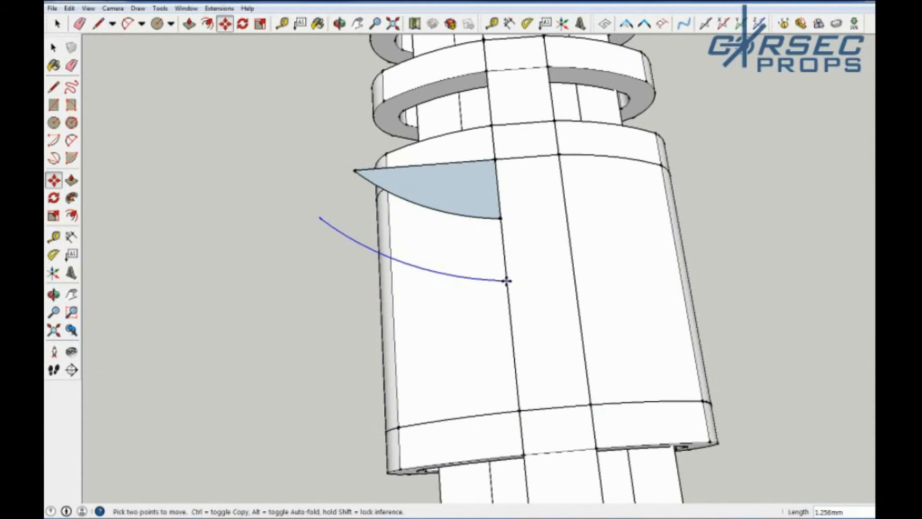
# Draw a vertical line from the wedge's outer corner to the copied arc, enclosing a curved band face.
pyautogui.scroll(-2, 436, 251)
pyautogui.scroll(4, 337, 252)
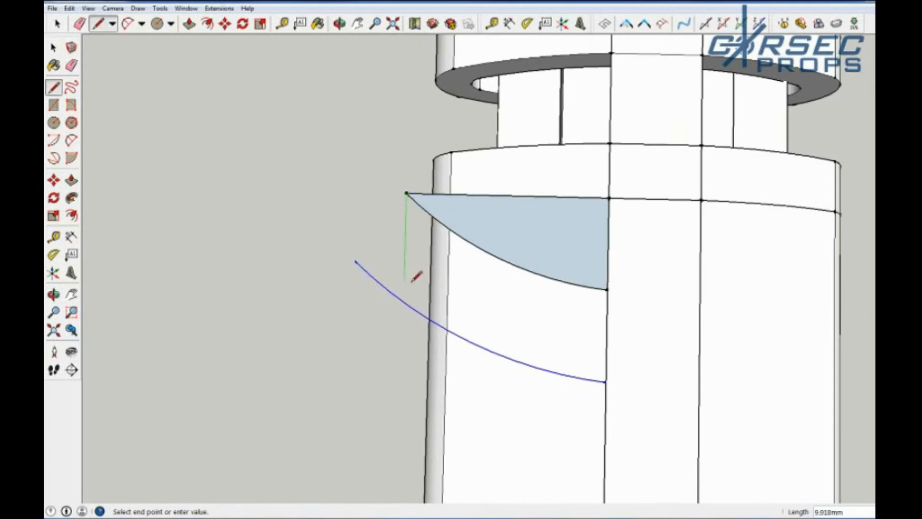
pyautogui.scroll(-3, 403, 300)
pyautogui.click(403, 300)
pyautogui.scroll(3, 413, 307)
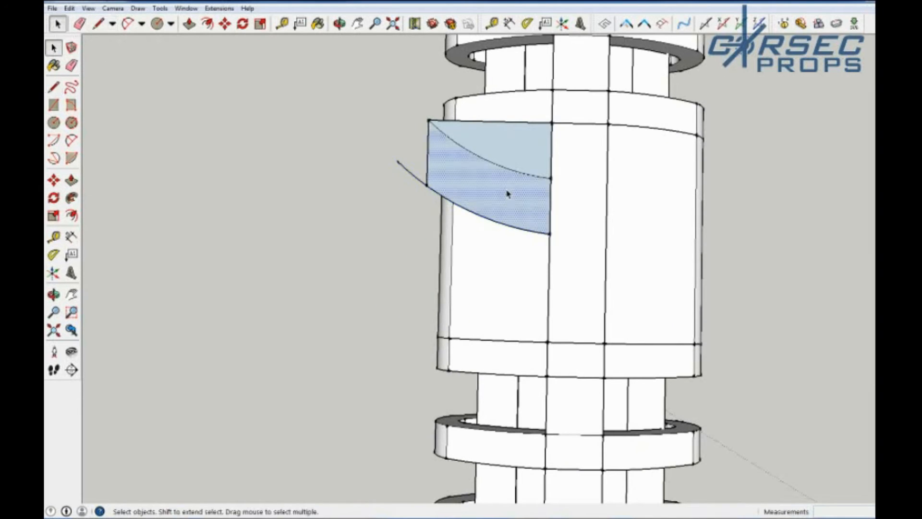
# Move the whole curved band profile down along the seam towards the sleeve's middle.
pyautogui.doubleClick(528, 163)
pyautogui.click(546, 235)
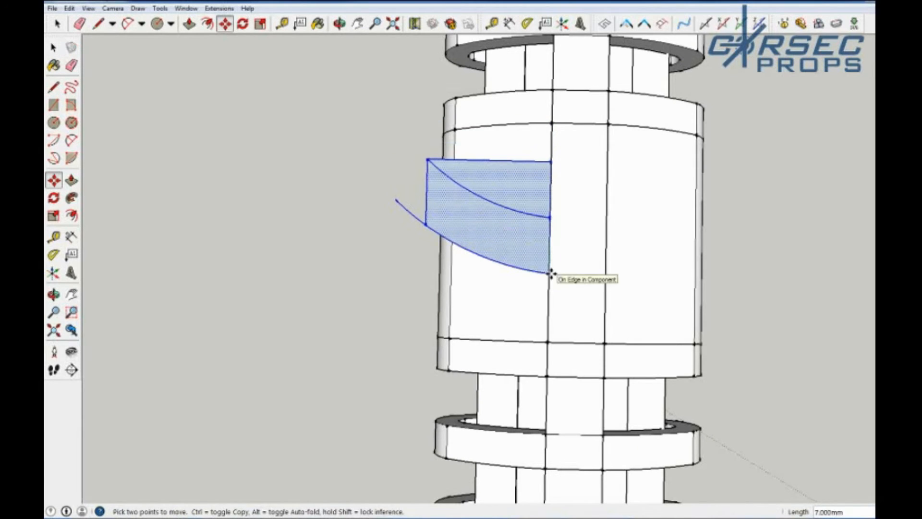
pyautogui.click(550, 260)
pyautogui.scroll(-8, 368, 292)
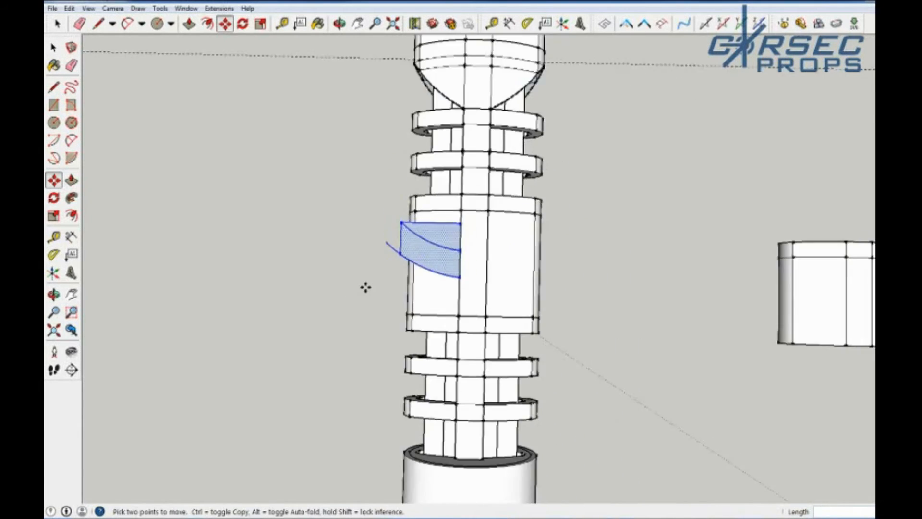
pyautogui.scroll(8, 389, 270)
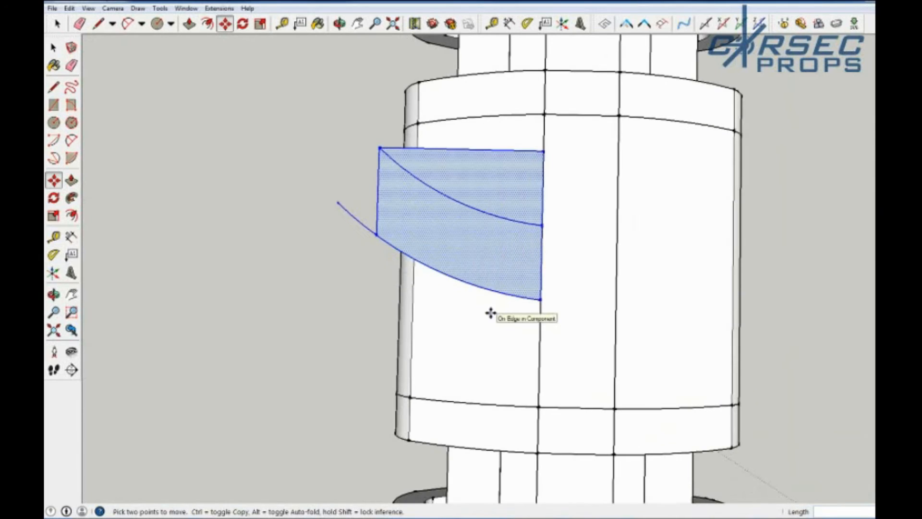
# Copy the band's lower arc 4 mm further down, close the profile to it and erase the surplus lines.
pyautogui.press('space')
pyautogui.click(477, 287)
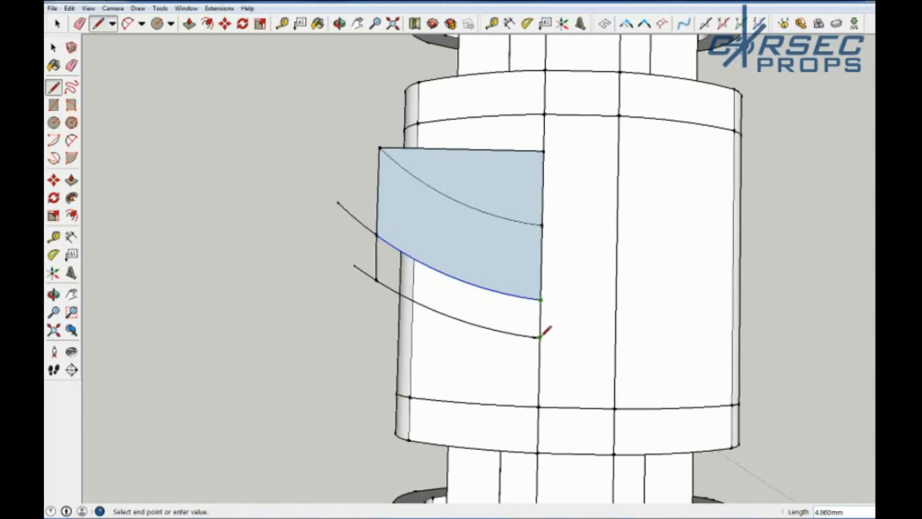
pyautogui.click(540, 337)
pyautogui.press('space')
pyautogui.scroll(-3, 426, 346)
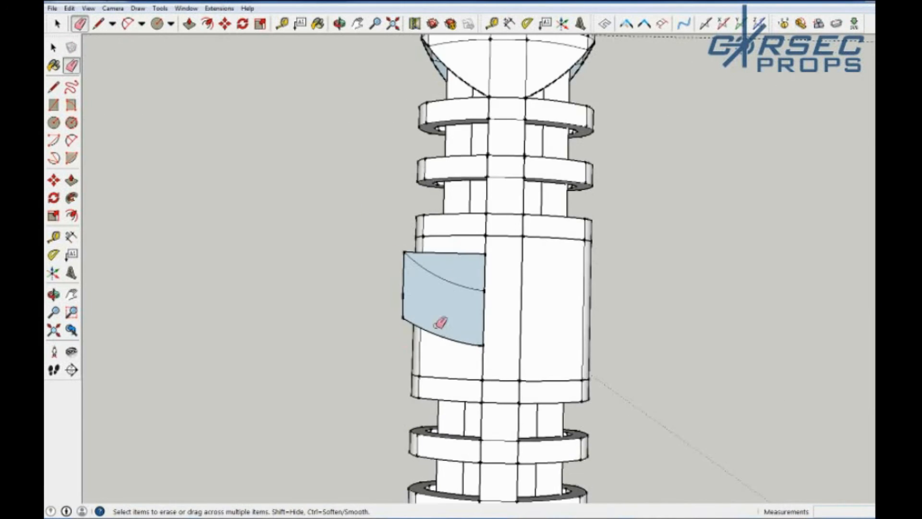
# Redraw the band's lower edge as an arc with a 3 mm bulge and erase the leftover outer piece.
pyautogui.moveTo(490, 385); pyautogui.dragTo(830, 243, button='middle')
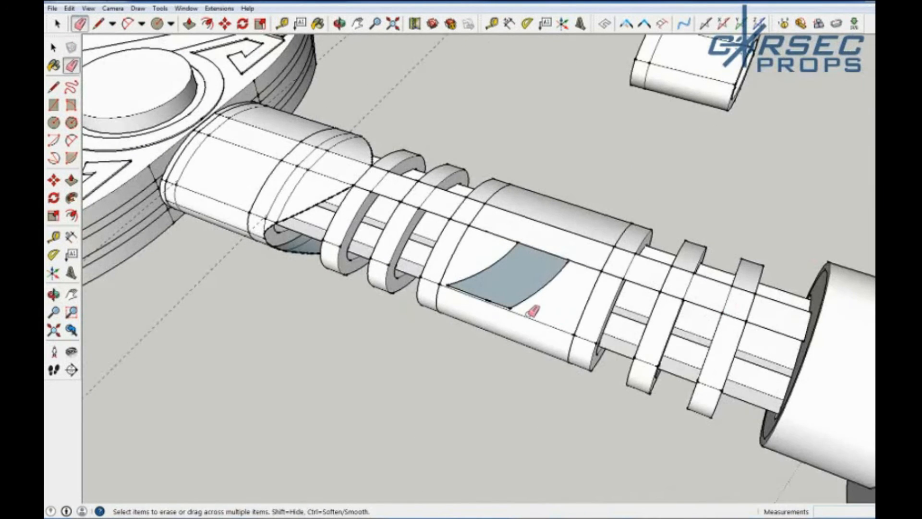
pyautogui.scroll(3, 528, 314)
pyautogui.press('a')
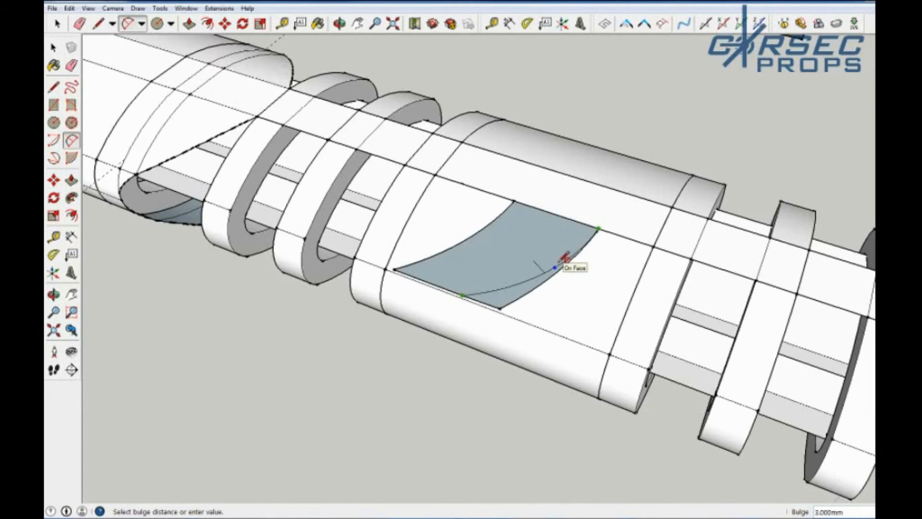
pyautogui.moveTo(523, 313); pyautogui.dragTo(436, 366, button='middle')
pyautogui.scroll(3, 436, 366)
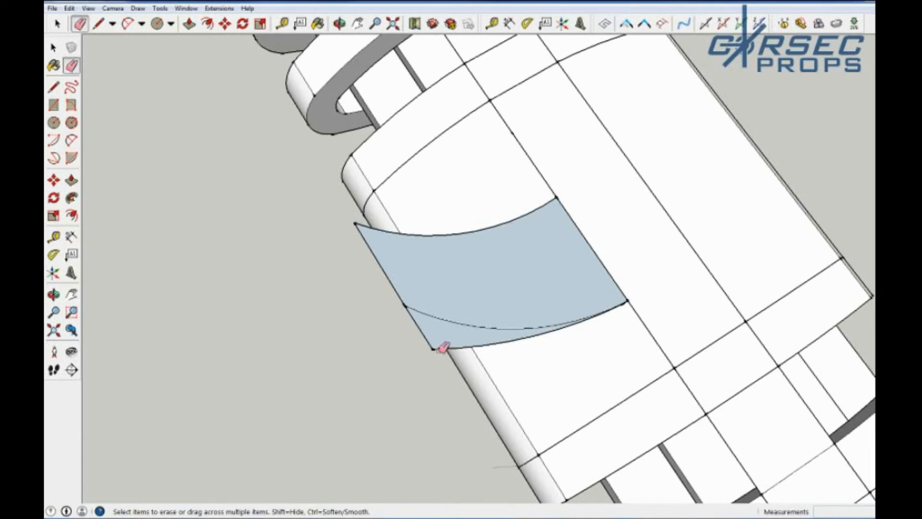
# Copy the band face together with the sleeve body out to the side of the grip.
pyautogui.scroll(-4, 521, 314)
pyautogui.press('space')
pyautogui.tripleClick(531, 335)
pyautogui.press('m')
pyautogui.click(531, 336)
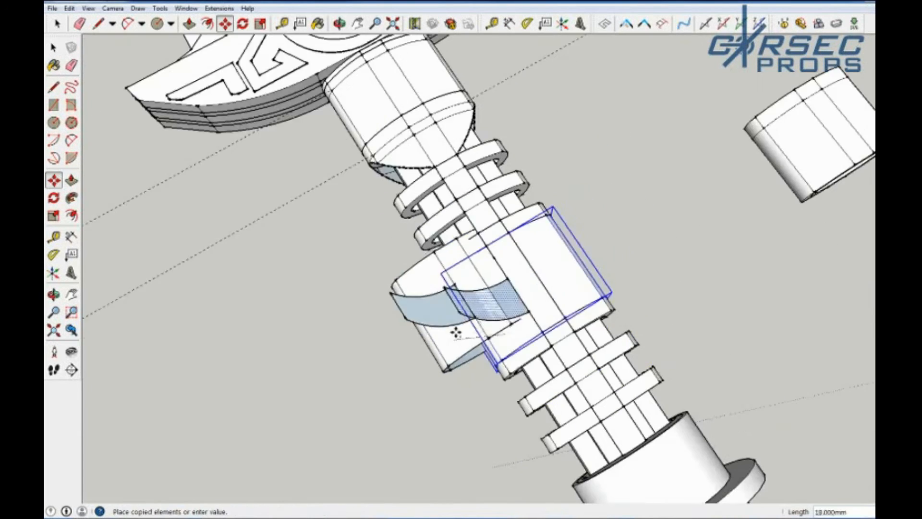
pyautogui.click(393, 387)
# Place a copy of the curved band face beside the copied sleeve body and flip it to mirror the original.
pyautogui.moveTo(393, 387); pyautogui.dragTo(474, 287, button='middle')
pyautogui.scroll(8, 474, 287)
pyautogui.press('space')
pyautogui.scroll(-8, 474, 288)
pyautogui.scroll(5, 394, 321)
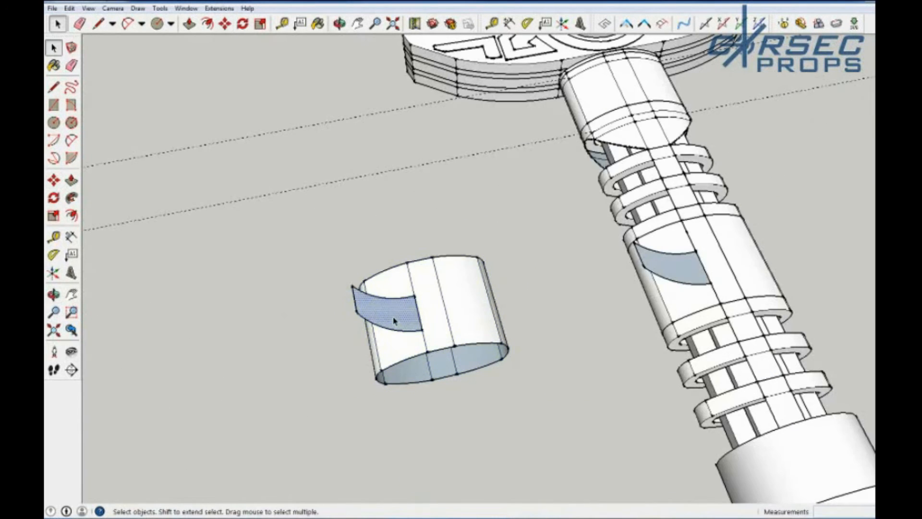
pyautogui.click(563, 290)
pyautogui.rightClick(563, 290)
pyautogui.moveTo(595, 418)
pyautogui.click(687, 416)
# Move the mirrored band face onto the sleeve's opposite seam and level it with the original using a guide line.
pyautogui.scroll(5, 501, 315)
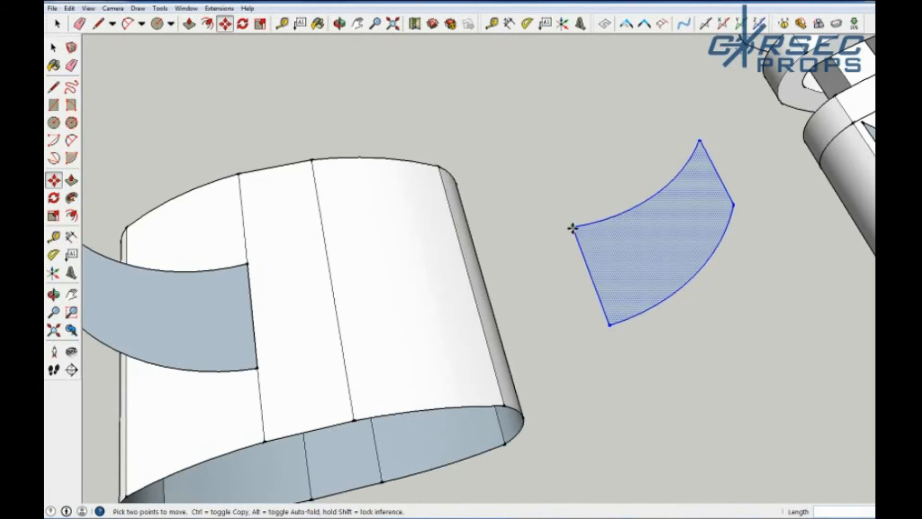
pyautogui.click(573, 228)
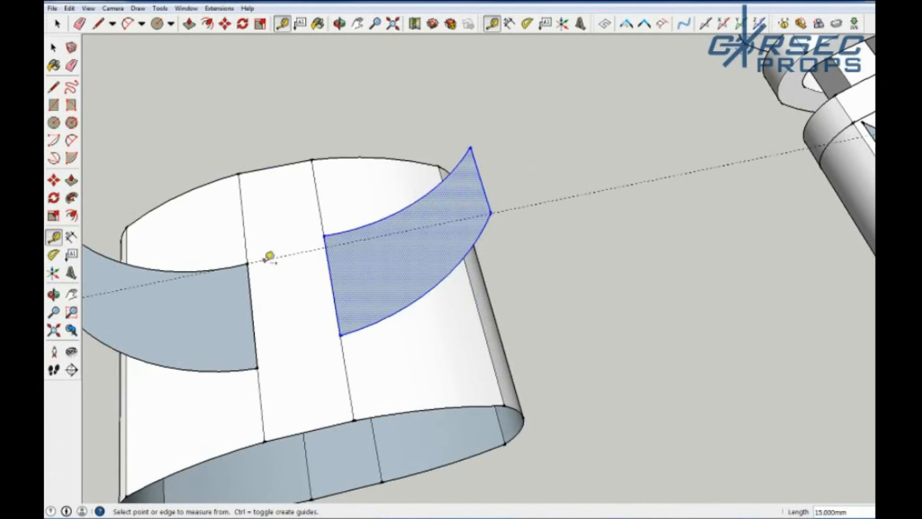
pyautogui.click(326, 248)
pyautogui.scroll(-2, 379, 288)
pyautogui.moveTo(434, 269); pyautogui.dragTo(553, 264, button='middle')
# Extrude both curved band faces through the full depth of the copied sleeve body.
pyautogui.press('space')
pyautogui.click(408, 314)
pyautogui.scroll(-2, 465, 341)
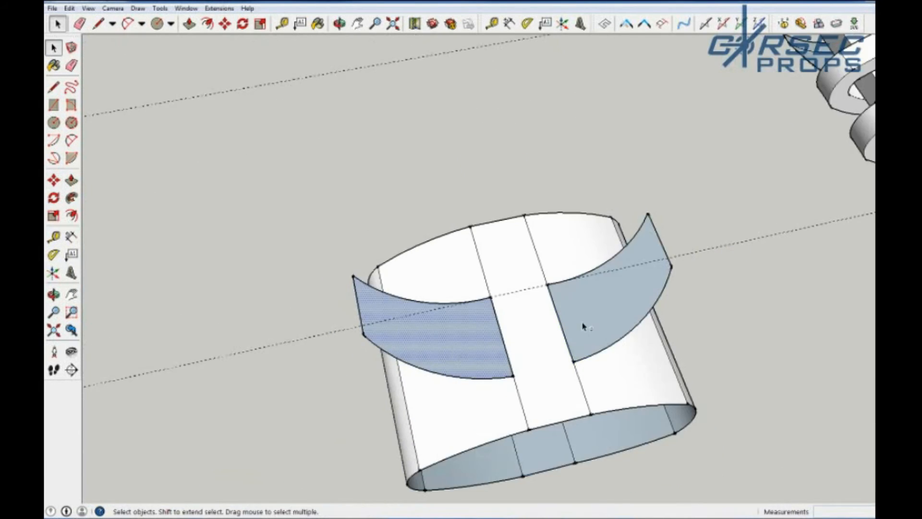
pyautogui.keyDown('shift'); pyautogui.click(583, 325); pyautogui.keyUp('shift')
pyautogui.moveTo(583, 325); pyautogui.dragTo(360, 299, button='middle')
pyautogui.press('p')
pyautogui.click(479, 286)
pyautogui.moveTo(493, 375); pyautogui.dragTo(463, 245, button='middle')
pyautogui.click(428, 354)
pyautogui.scroll(-2, 428, 354)
pyautogui.moveTo(422, 356); pyautogui.dragTo(350, 424, button='middle')
pyautogui.click(359, 267)
pyautogui.click(397, 394)
pyautogui.moveTo(398, 395); pyautogui.dragTo(397, 481, button='middle')
# Select the copied sleeve with both extruded bands and intersect all their faces.
pyautogui.press('space')
pyautogui.moveTo(255, 189); pyautogui.dragTo(593, 402)
pyautogui.moveTo(268, 218); pyautogui.dragTo(538, 422)
pyautogui.rightClick(417, 314)
pyautogui.click(307, 336)
pyautogui.rightClick(336, 362)
pyautogui.click(366, 186)
pyautogui.moveTo(253, 202); pyautogui.dragTo(561, 435)
pyautogui.rightClick(377, 331)
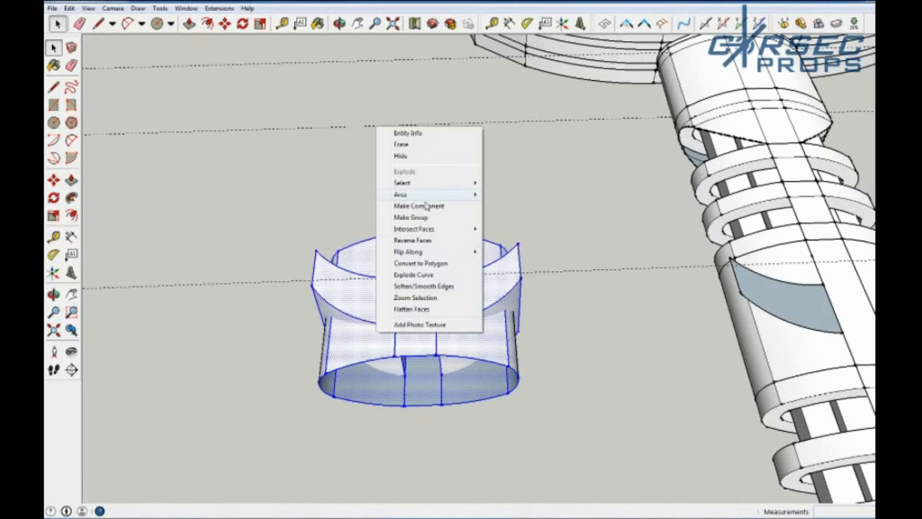
pyautogui.click(514, 229)
pyautogui.click(560, 297)
# Erase the sleeve walls below the curved bands and the centre strip between them.
pyautogui.moveTo(365, 384); pyautogui.dragTo(369, 476, button='middle')
pyautogui.scroll(1, 334, 418)
pyautogui.press('e')
pyautogui.moveTo(331, 358); pyautogui.dragTo(366, 377)
pyautogui.moveTo(341, 370); pyautogui.dragTo(359, 394)
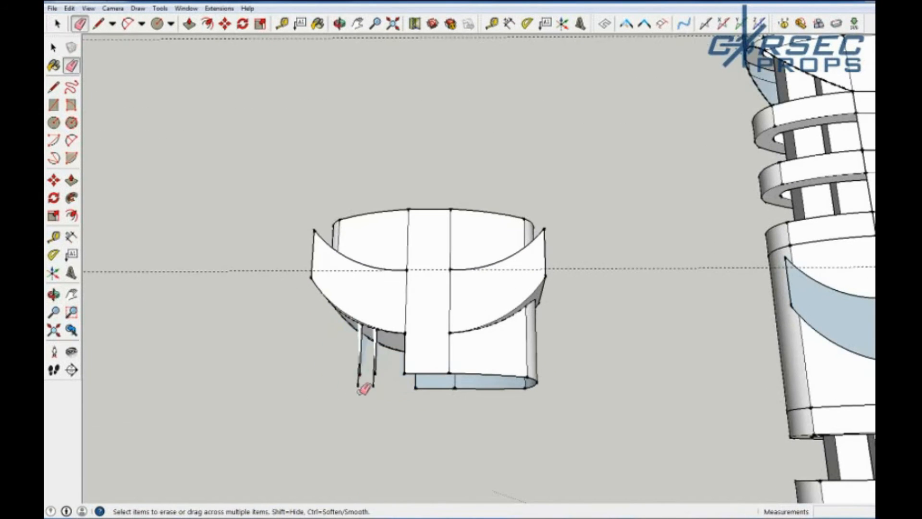
pyautogui.moveTo(451, 407); pyautogui.dragTo(466, 369)
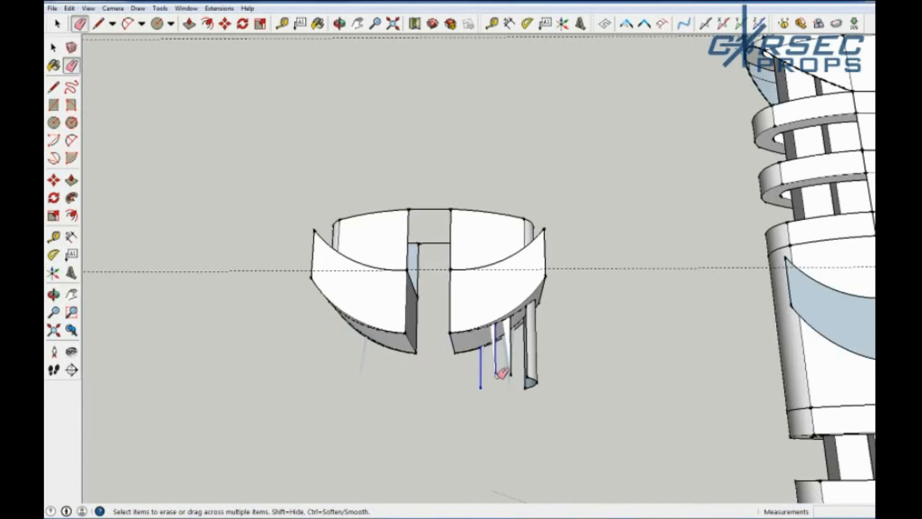
# Show hidden geometry and erase the sleeve remnants standing above the two curved bands.
pyautogui.click(88, 8)
pyautogui.click(115, 47)
pyautogui.moveTo(372, 222); pyautogui.dragTo(534, 221)
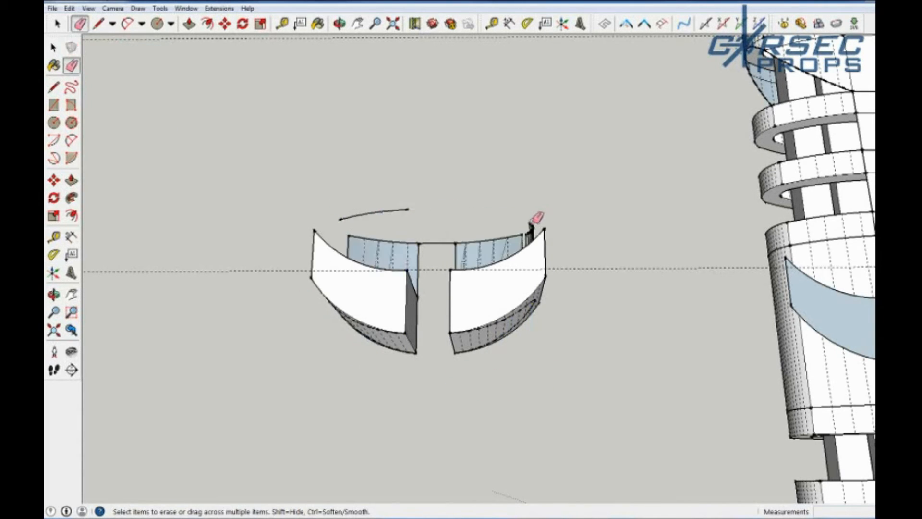
pyautogui.moveTo(532, 227); pyautogui.dragTo(215, 282, button='middle')
pyautogui.click(497, 324)
pyautogui.moveTo(497, 324); pyautogui.dragTo(293, 138, button='middle')
pyautogui.scroll(5, 482, 227)
pyautogui.scroll(-7, 438, 247)
pyautogui.scroll(5, 438, 245)
# Turn off hidden geometry and erase the parts of both blocks that overhang the sleeve's rounded outline.
pyautogui.click(89, 8)
pyautogui.click(105, 46)
pyautogui.click(542, 185)
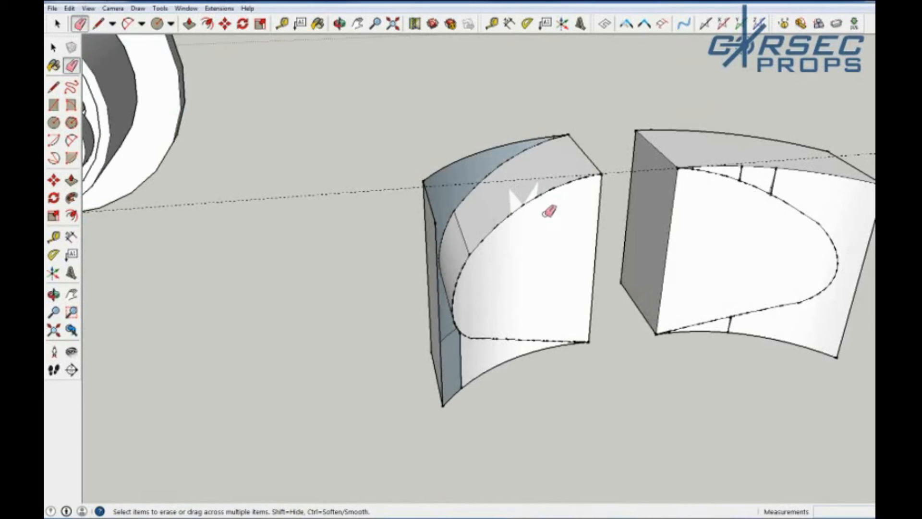
pyautogui.moveTo(431, 179); pyautogui.dragTo(439, 238)
pyautogui.moveTo(482, 359)
pyautogui.mouseDown(button='middle')
pyautogui.moveTo(513, 307)
pyautogui.moveTo(511, 437)
pyautogui.mouseUp(button='middle')
pyautogui.click(506, 351)
pyautogui.moveTo(506, 351); pyautogui.dragTo(500, 451, button='middle')
pyautogui.moveTo(486, 220); pyautogui.dragTo(828, 243, button='middle')
pyautogui.moveTo(774, 190); pyautogui.dragTo(699, 215)
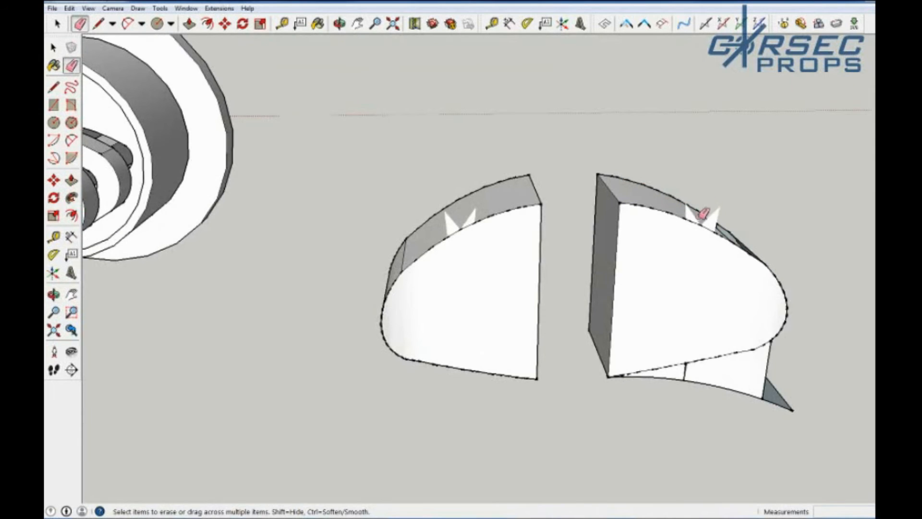
pyautogui.moveTo(677, 369); pyautogui.dragTo(664, 304, button='middle')
pyautogui.moveTo(804, 362); pyautogui.dragTo(470, 231, button='middle')
# Show hidden geometry again, erase the stray spikes and leftover edges, and repair the open strip in the block's surface.
pyautogui.click(88, 8)
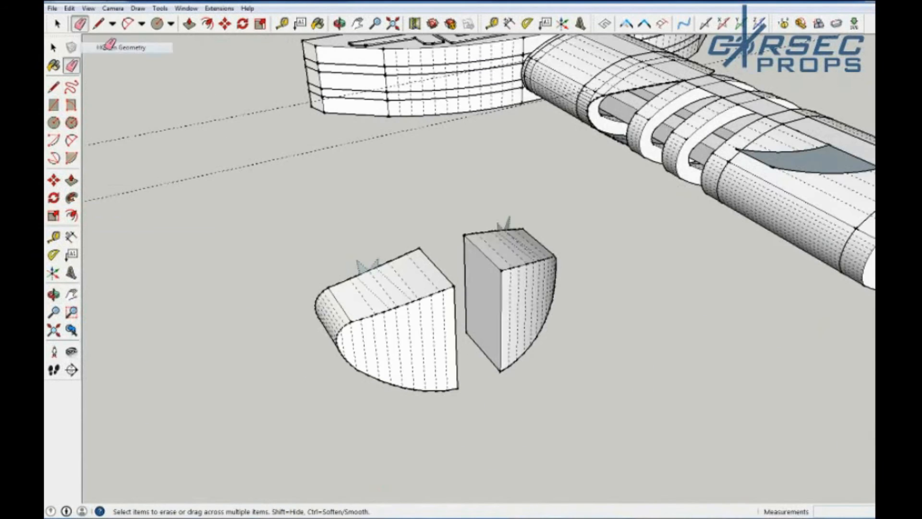
pyautogui.click(110, 47)
pyautogui.scroll(-3, 390, 319)
pyautogui.scroll(5, 351, 423)
pyautogui.moveTo(592, 266); pyautogui.dragTo(435, 366, button='middle')
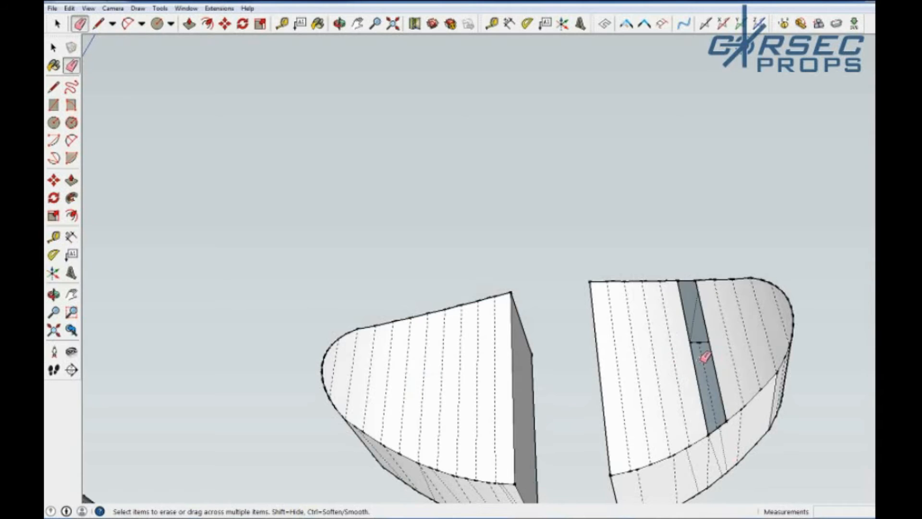
pyautogui.moveTo(722, 456); pyautogui.dragTo(507, 370, button='middle')
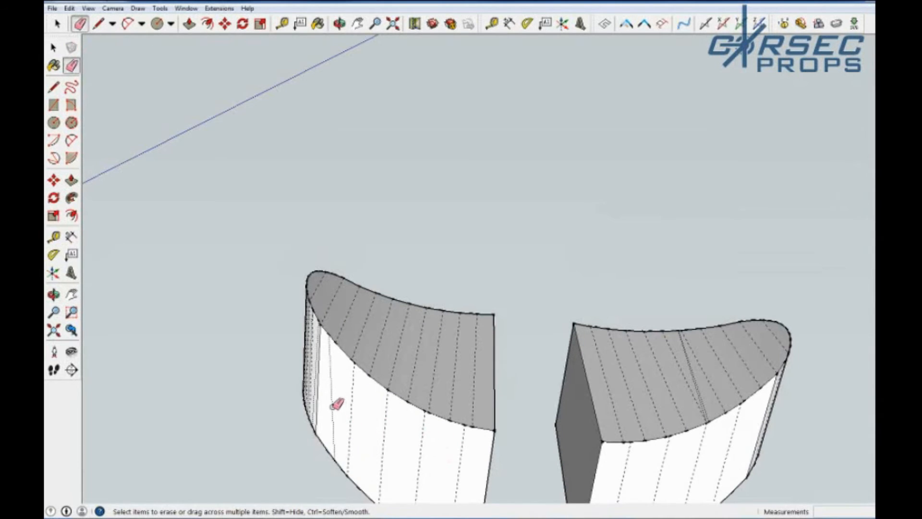
pyautogui.moveTo(338, 407); pyautogui.dragTo(348, 269, button='middle')
pyautogui.moveTo(285, 285); pyautogui.dragTo(334, 317, button='middle')
pyautogui.moveTo(335, 245)
pyautogui.mouseDown(button='middle')
pyautogui.moveTo(578, 239)
pyautogui.moveTo(446, 270)
pyautogui.moveTo(552, 134)
pyautogui.moveTo(562, 277)
pyautogui.moveTo(451, 316)
pyautogui.mouseUp(button='middle')
# Draw an edge joining the upper inner corners of the two blocks and select the bridging face it forms.
pyautogui.press('space')
pyautogui.click(418, 163)
pyautogui.click(485, 163)
pyautogui.press('space')
pyautogui.click(452, 199)
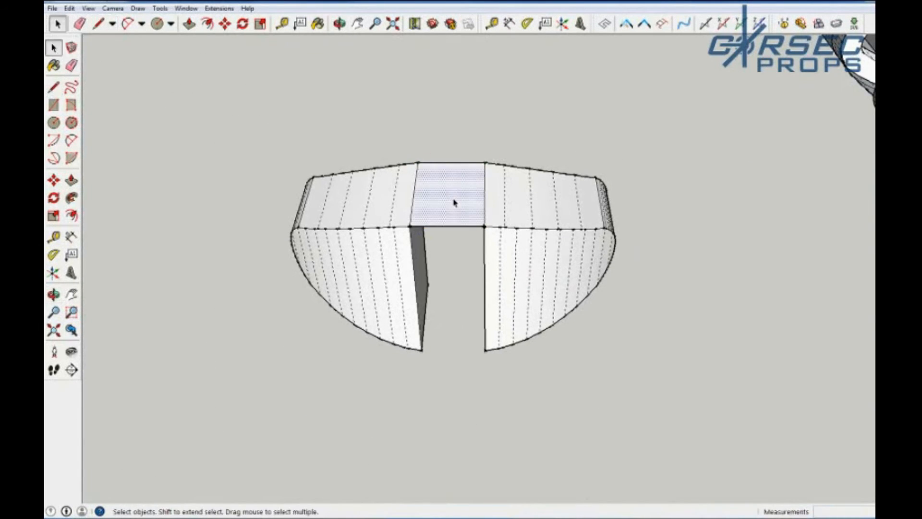
# Extend the bridging face to close the gap between the two blocks and clean up the seam edges of the curved band.
pyautogui.press('p')
pyautogui.click(451, 201)
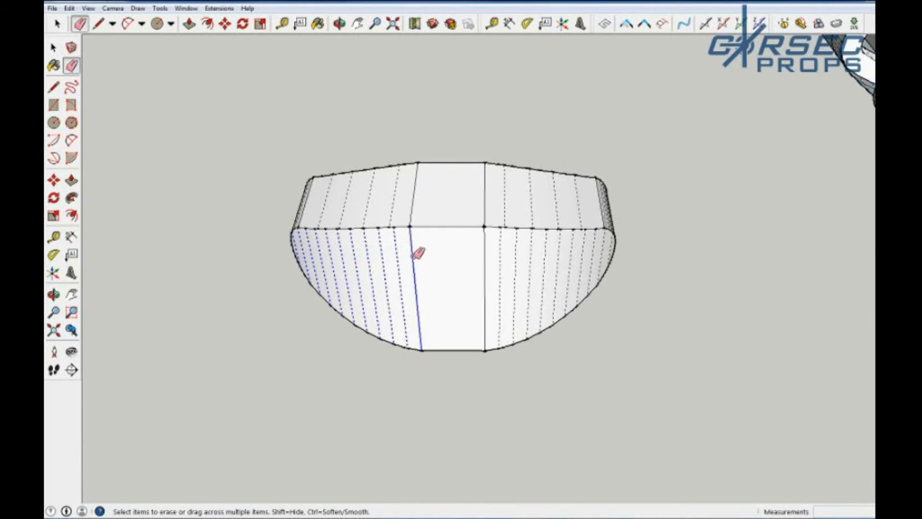
pyautogui.moveTo(408, 253); pyautogui.dragTo(579, 254)
pyautogui.moveTo(599, 248); pyautogui.dragTo(334, 236, button='middle')
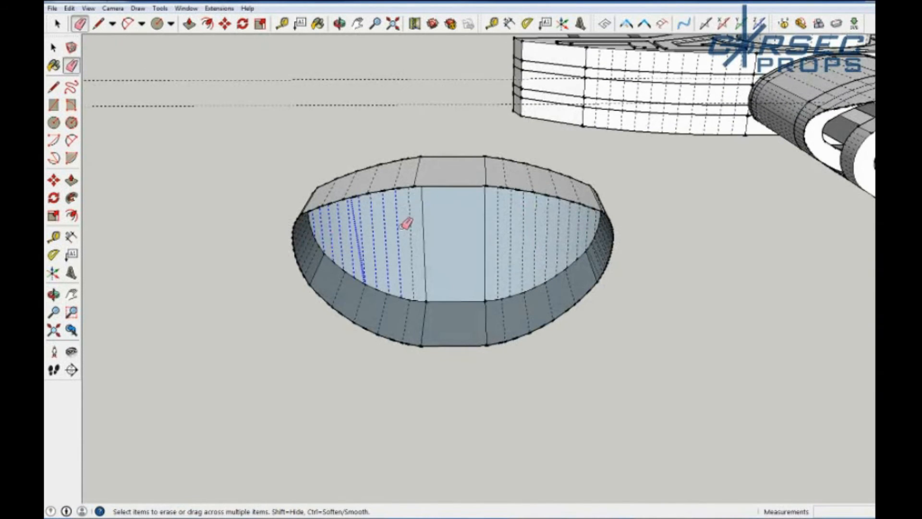
pyautogui.moveTo(392, 225); pyautogui.dragTo(581, 226)
# Try to move the middle sleeve and its leftover piece off the grip along the red axis, and undo the change.
pyautogui.moveTo(543, 227); pyautogui.dragTo(619, 384, button='middle')
pyautogui.scroll(-5, 618, 331)
pyautogui.moveTo(617, 331); pyautogui.dragTo(572, 374, button='middle')
pyautogui.press('space')
pyautogui.moveTo(554, 259); pyautogui.dragTo(742, 352)
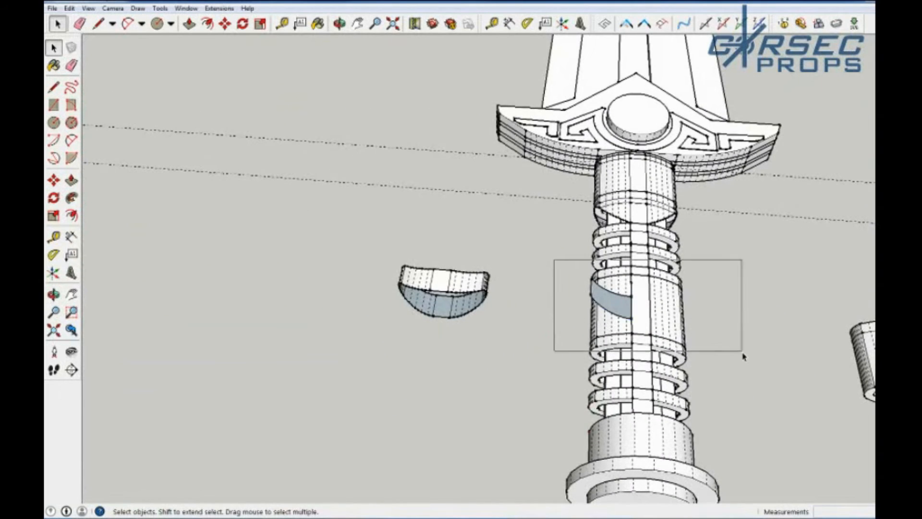
pyautogui.press('m')
pyautogui.click(618, 305)
pyautogui.press('ctrl')
pyautogui.press('ctrl')
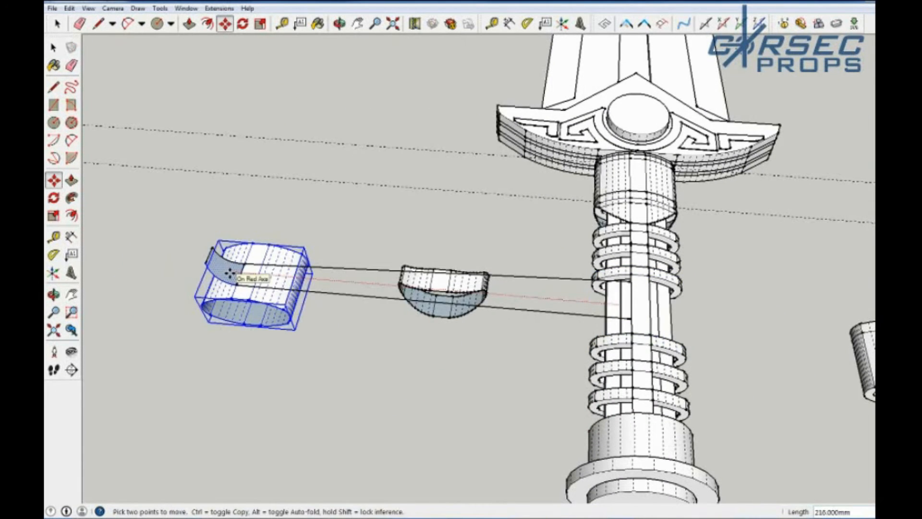
pyautogui.click(230, 273)
pyautogui.press('q')
pyautogui.press('e')
pyautogui.moveTo(543, 273); pyautogui.dragTo(623, 319)
pyautogui.press('space')
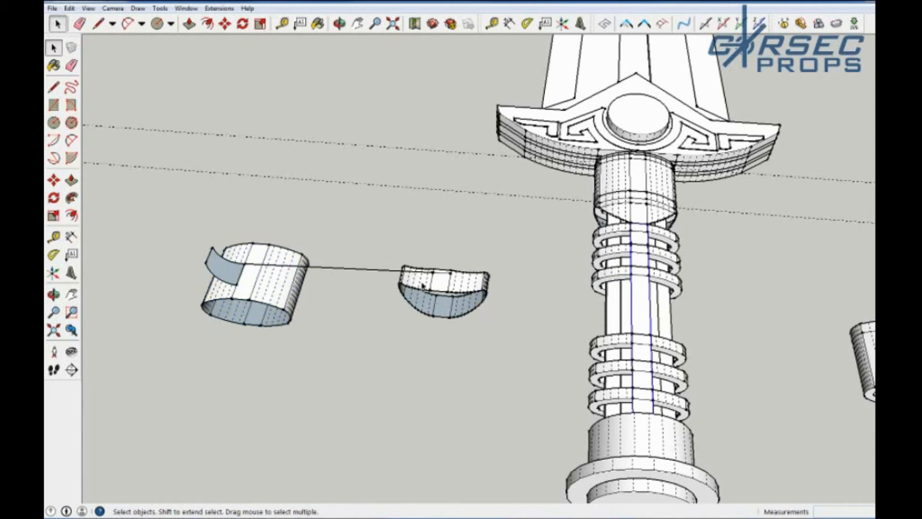
pyautogui.hotkey('ctrl', 'z')
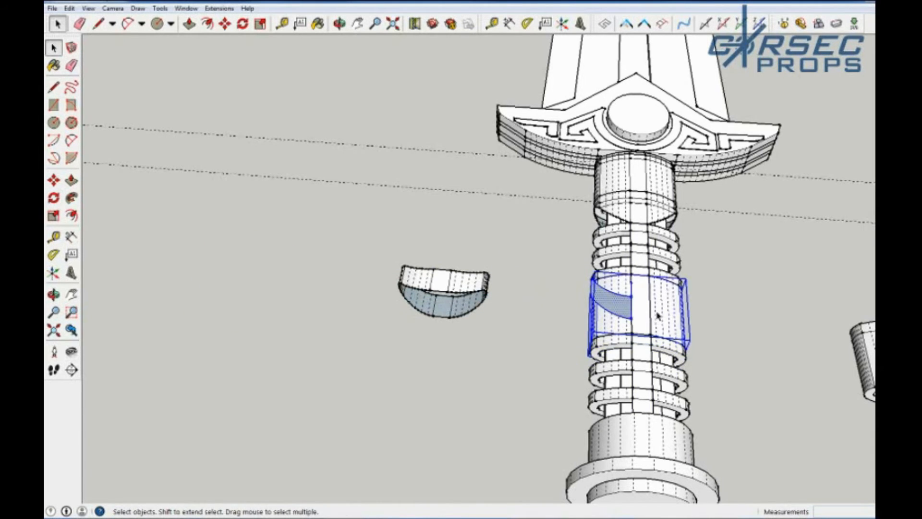
# Move the selected middle sleeve and its leftover piece well clear of the grip and turn off hidden geometry.
pyautogui.press('m')
pyautogui.click(657, 315)
pyautogui.click(233, 270)
pyautogui.click(121, 8)
pyautogui.moveTo(90, 8)
pyautogui.click(106, 47)
pyautogui.scroll(3, 591, 389)
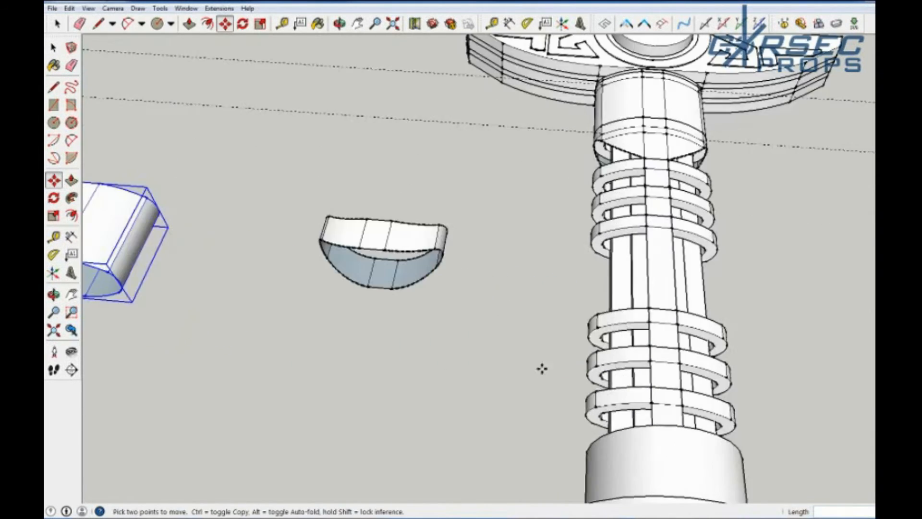
# Move the finished curved band onto the bare middle section of the grip, between the two sets of rings.
pyautogui.press('space')
pyautogui.moveTo(294, 199); pyautogui.dragTo(491, 331)
pyautogui.press('m')
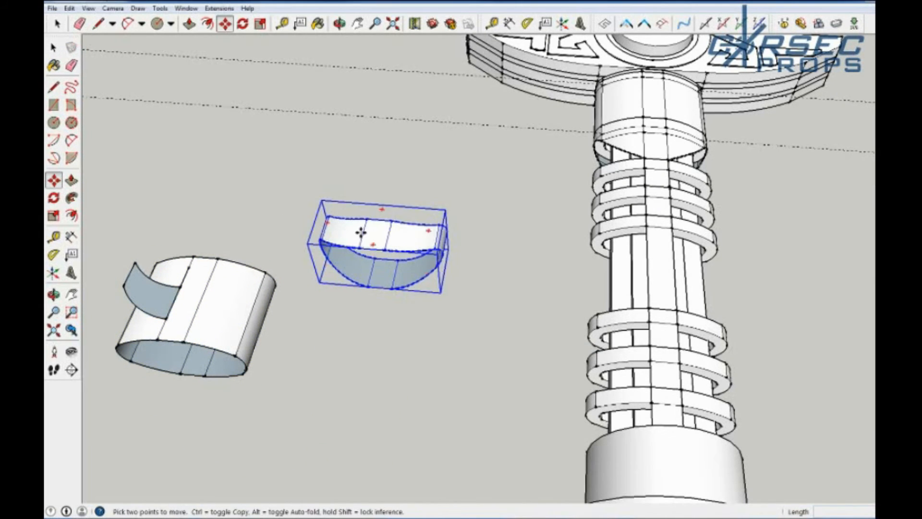
pyautogui.click(362, 234)
pyautogui.click(646, 270)
pyautogui.moveTo(646, 270); pyautogui.dragTo(708, 406, button='middle')
pyautogui.keyDown('shift'); pyautogui.moveTo(709, 406); pyautogui.dragTo(539, 397, button='middle'); pyautogui.keyUp('shift')
pyautogui.scroll(3, 469, 257)
pyautogui.click(479, 254)
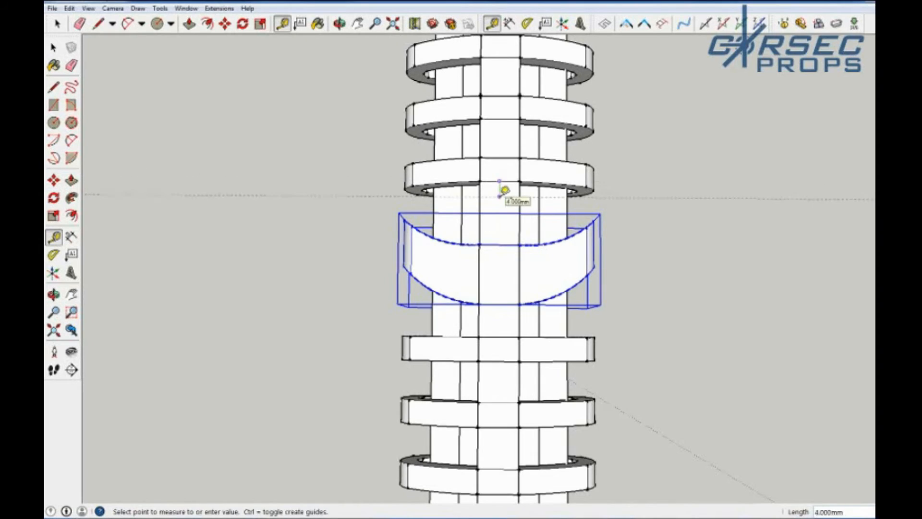
# Measure the spacing between the curved band and the nearest ring above it.
pyautogui.click(501, 245)
pyautogui.click(498, 241)
pyautogui.press('space')
pyautogui.scroll(-4, 498, 269)
pyautogui.click(661, 348)
# Copy the ring next to the curved band along the grip so the copy sits inside the band.
pyautogui.moveTo(661, 348); pyautogui.dragTo(460, 233, button='middle')
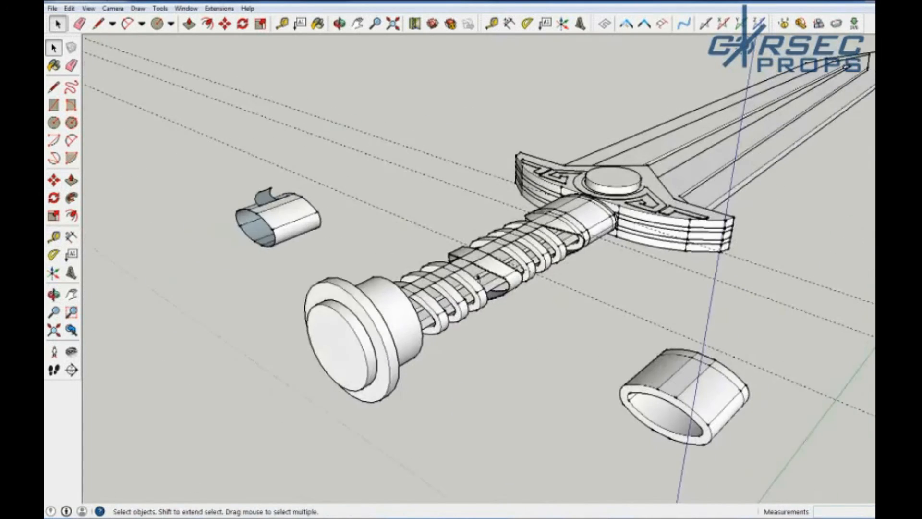
pyautogui.scroll(5, 472, 280)
pyautogui.scroll(-4, 473, 283)
pyautogui.moveTo(473, 283); pyautogui.dragTo(461, 268, button='middle')
pyautogui.scroll(4, 506, 261)
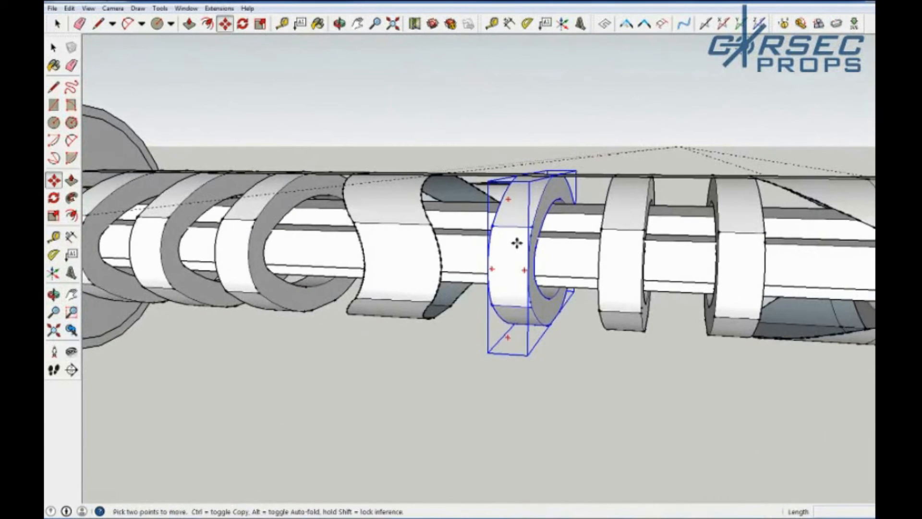
pyautogui.click(532, 226)
pyautogui.press('ctrl')
pyautogui.click(393, 226)
pyautogui.press('space')
# Open the curved band for editing and move its pommel-side edge loop to line up with the inner ring's edge.
pyautogui.moveTo(395, 261); pyautogui.dragTo(500, 298, button='middle')
pyautogui.doubleClick(499, 306)
pyautogui.tripleClick(492, 318)
pyautogui.click(445, 432)
pyautogui.moveTo(432, 182)
pyautogui.mouseDown(button='middle')
pyautogui.moveTo(397, 226)
pyautogui.moveTo(409, 206)
pyautogui.mouseUp(button='middle')
pyautogui.doubleClick(397, 226)
pyautogui.moveTo(341, 158); pyautogui.dragTo(490, 420)
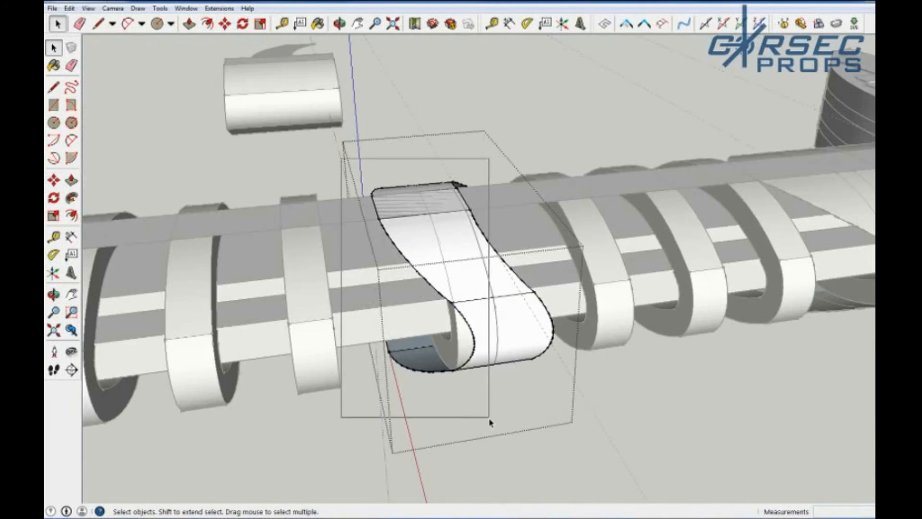
pyautogui.moveTo(490, 421); pyautogui.dragTo(413, 379, button='middle')
pyautogui.moveTo(339, 156); pyautogui.dragTo(447, 401)
pyautogui.scroll(2, 423, 334)
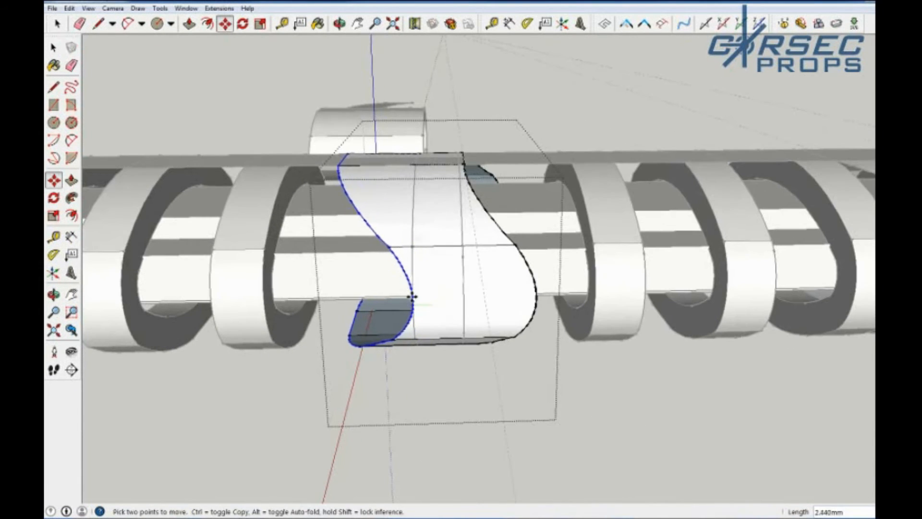
pyautogui.click(412, 164)
# Finish editing the curved band and move it together with the ring inside it along the grip.
pyautogui.moveTo(412, 164); pyautogui.dragTo(313, 370, button='middle')
pyautogui.scroll(2, 521, 391)
pyautogui.scroll(-5, 522, 384)
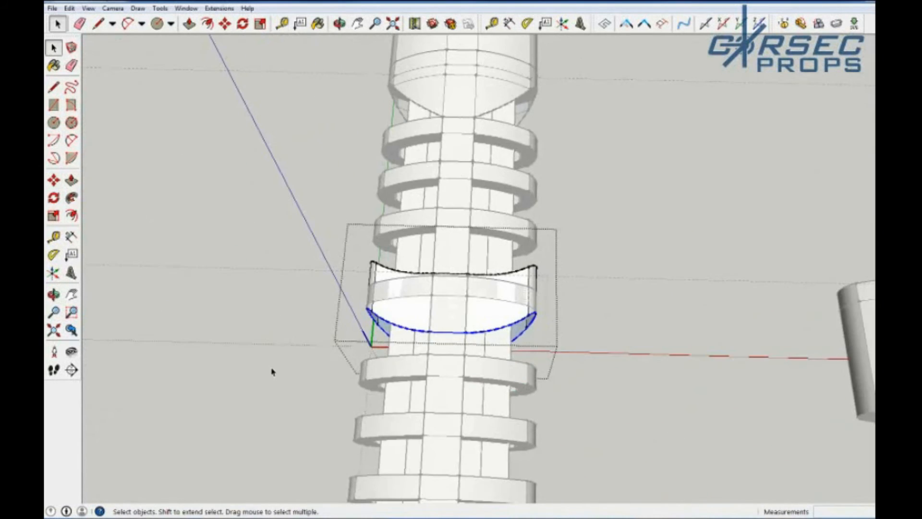
pyautogui.scroll(2, 442, 322)
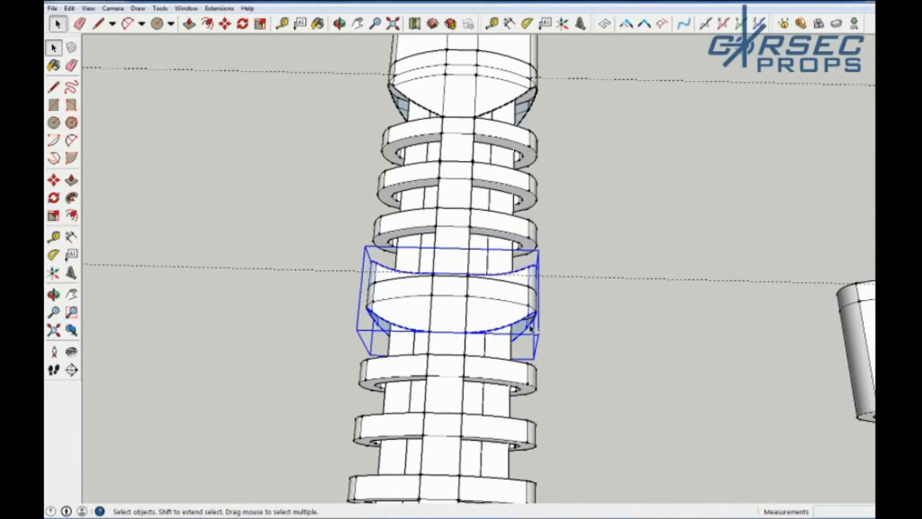
pyautogui.press('m')
pyautogui.click(508, 307)
pyautogui.press('Return')
pyautogui.moveTo(460, 294); pyautogui.dragTo(463, 508, button='middle')
pyautogui.scroll(-7, 465, 413)
pyautogui.scroll(3, 415, 466)
pyautogui.press('space')
pyautogui.moveTo(417, 473); pyautogui.dragTo(434, 380, button='middle')
pyautogui.scroll(3, 448, 357)
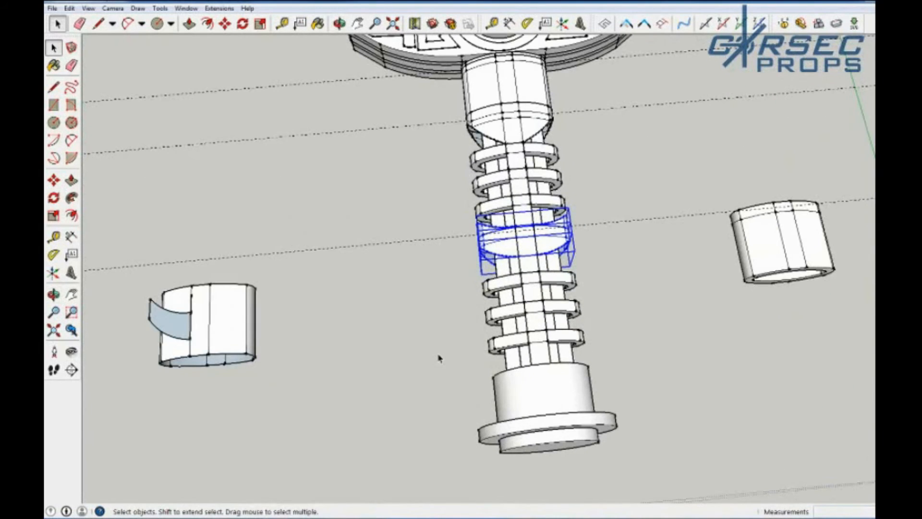
# Place a copy of the complete sword in the empty area beyond the reference image and flat blade outlines.
pyautogui.scroll(-5, 438, 358)
pyautogui.moveTo(444, 382); pyautogui.dragTo(537, 372, button='middle')
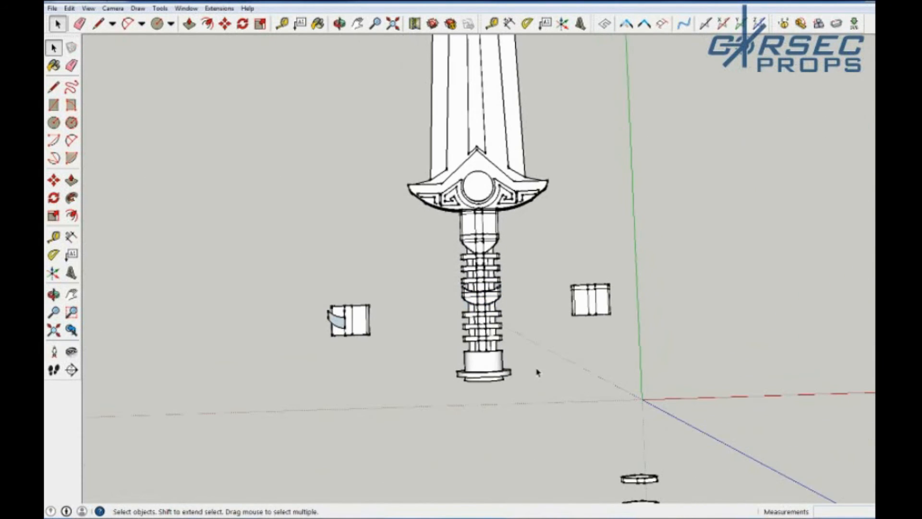
pyautogui.scroll(-5, 538, 372)
pyautogui.scroll(4, 714, 360)
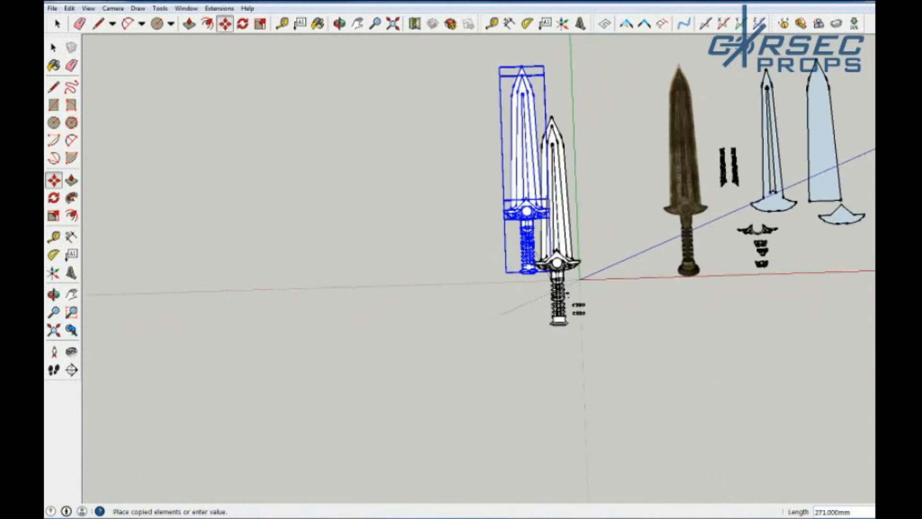
pyautogui.scroll(-3, 548, 245)
pyautogui.scroll(-3, 575, 227)
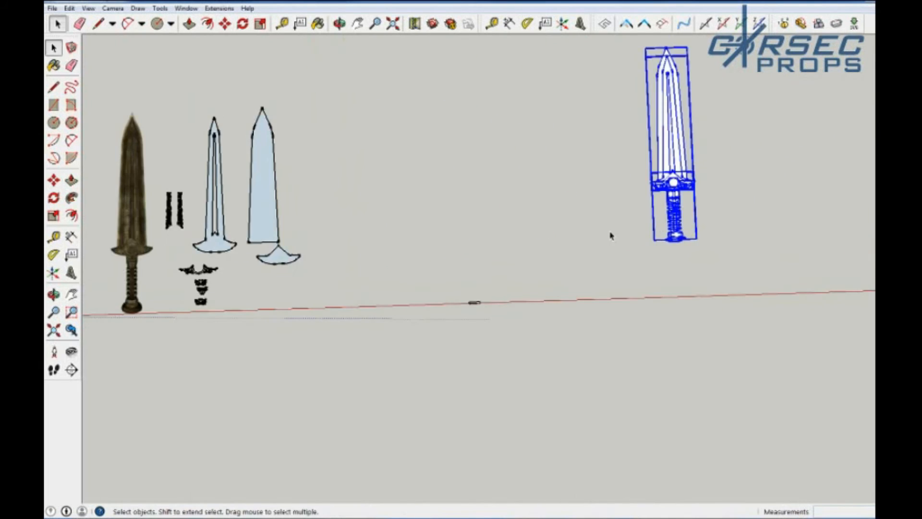
pyautogui.moveTo(610, 232); pyautogui.dragTo(459, 232, button='middle')
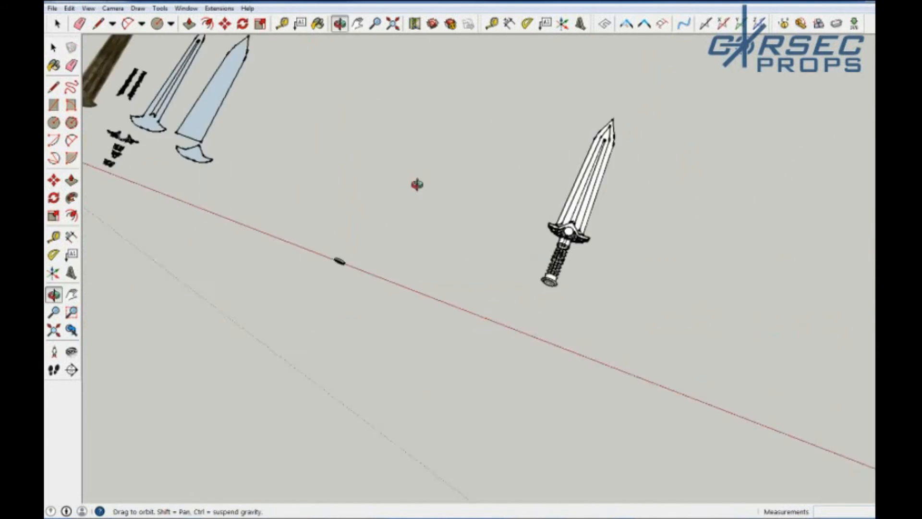
# Copy the grip's collar shell, curved band and long strip off to the side of the duplicate sword.
pyautogui.scroll(6, 559, 296)
pyautogui.press('m')
pyautogui.press('ctrl')
pyautogui.click(543, 407)
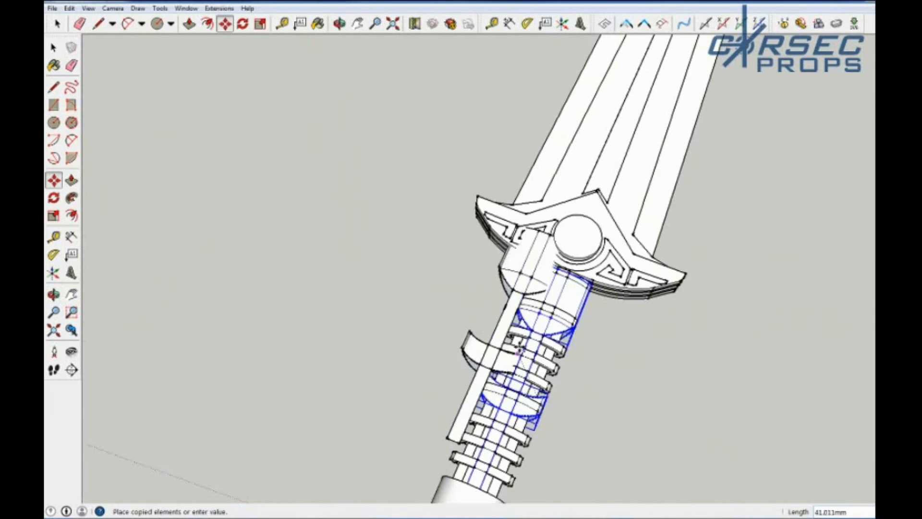
pyautogui.scroll(-4, 531, 329)
pyautogui.click(315, 288)
pyautogui.moveTo(485, 312); pyautogui.dragTo(636, 320, button='middle')
pyautogui.press('space')
# Clean up the copied grip parts by erasing the pieces not belonging to the collar shell, curved band and long strip.
pyautogui.scroll(5, 377, 360)
pyautogui.rightClick(448, 237)
pyautogui.click(473, 293)
pyautogui.moveTo(468, 297); pyautogui.dragTo(453, 313, button='middle')
pyautogui.click(438, 287)
pyautogui.press('e')
pyautogui.click(420, 263)
pyautogui.moveTo(331, 67); pyautogui.dragTo(475, 315, button='middle')
# Copy the long strip to the opposite side of the collar shell and band, and reverse the copy's face.
pyautogui.scroll(-5, 447, 302)
pyautogui.moveTo(488, 370)
pyautogui.mouseDown(button='middle')
pyautogui.moveTo(457, 397)
pyautogui.moveTo(490, 99)
pyautogui.moveTo(519, 204)
pyautogui.mouseUp(button='middle')
pyautogui.press('space')
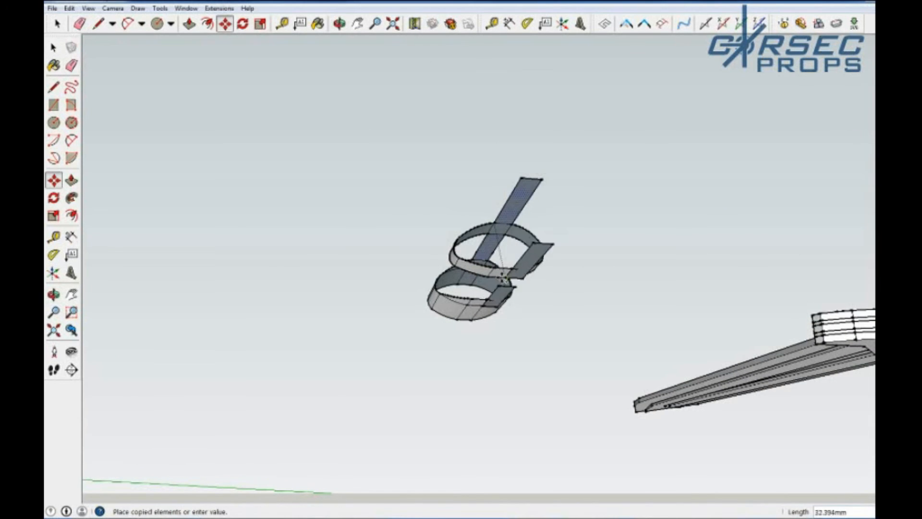
pyautogui.press('space')
pyautogui.scroll(4, 483, 303)
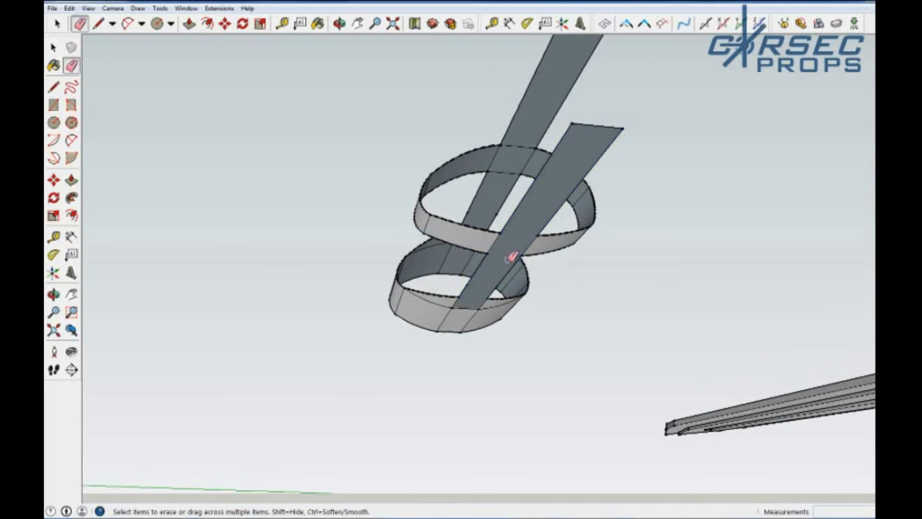
pyautogui.press('space')
pyautogui.rightClick(501, 266)
pyautogui.click(532, 345)
pyautogui.press('e')
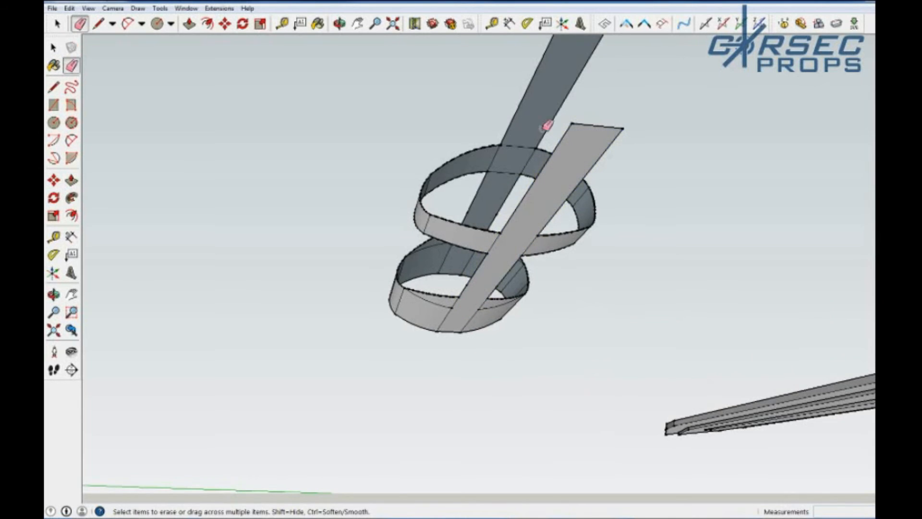
# Select the copied collar shell, band and strips, and show their hidden geometry.
pyautogui.scroll(-5, 494, 215)
pyautogui.press('space')
pyautogui.moveTo(420, 132); pyautogui.dragTo(578, 371)
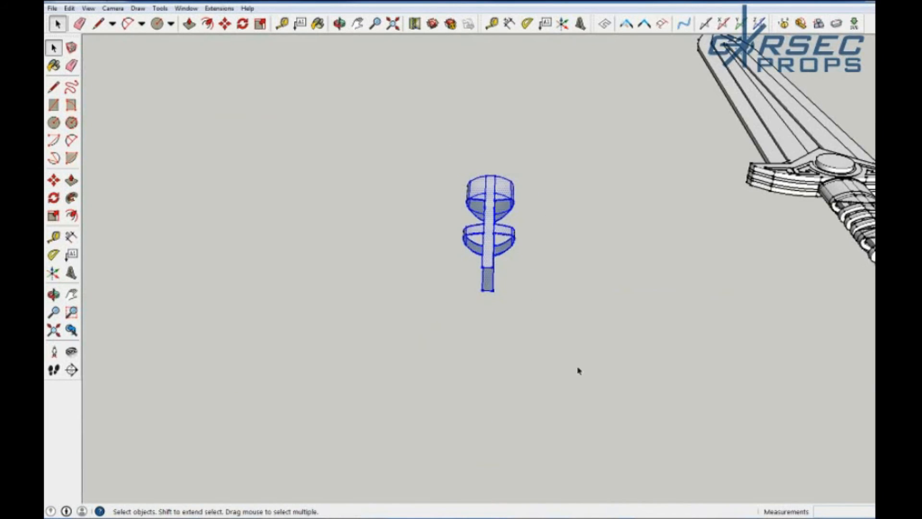
pyautogui.click(92, 9)
pyautogui.click(110, 43)
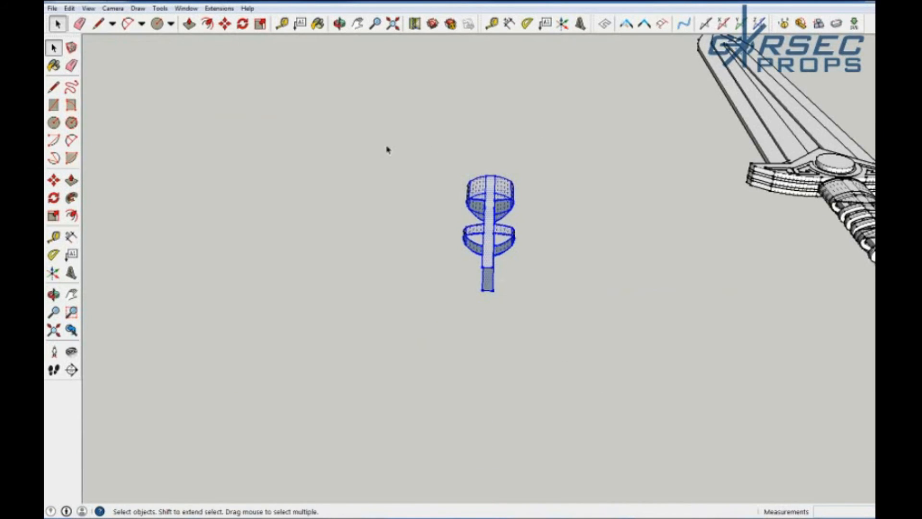
pyautogui.click(635, 224)
# Start the unfold tool and lay the collar facet beside the long strip flat into the strip's plane.
pyautogui.scroll(5, 495, 189)
pyautogui.moveTo(520, 311); pyautogui.dragTo(491, 211, button='middle')
pyautogui.scroll(3, 533, 298)
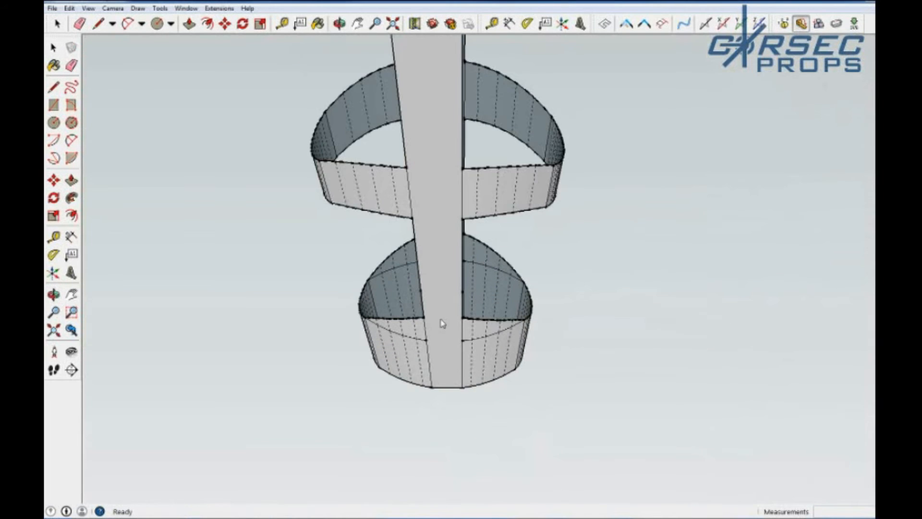
pyautogui.scroll(-3, 442, 324)
pyautogui.moveTo(436, 376); pyautogui.dragTo(437, 342, button='middle')
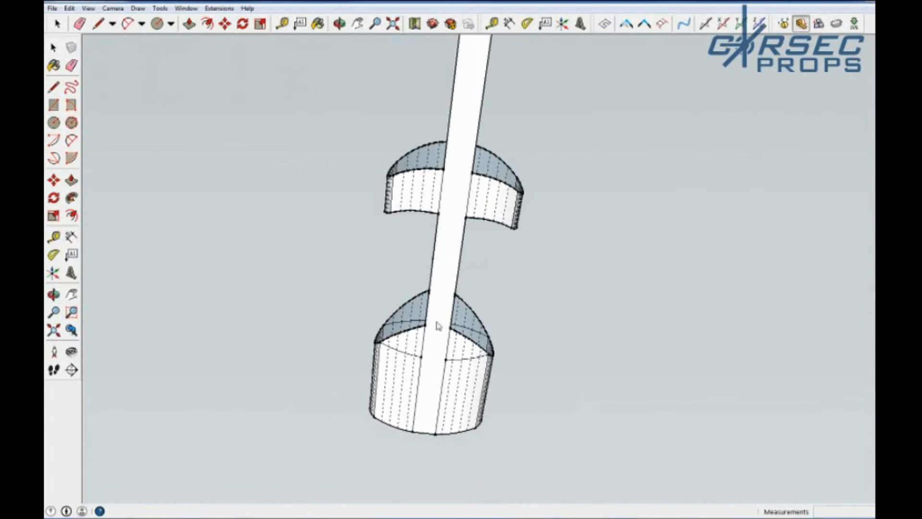
pyautogui.scroll(2, 431, 435)
pyautogui.moveTo(432, 435); pyautogui.dragTo(436, 359, button='middle')
pyautogui.click(436, 359)
pyautogui.click(452, 362)
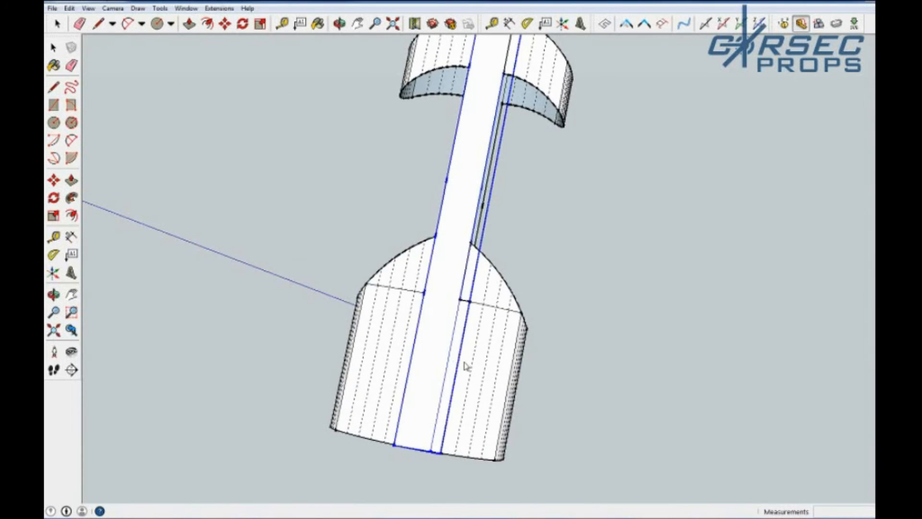
# Unfold the collar shell's remaining facets in sequence around its curved side and along to the opposite strip.
pyautogui.scroll(2, 464, 331)
pyautogui.scroll(2, 468, 316)
pyautogui.moveTo(468, 316); pyautogui.dragTo(225, 165, button='middle')
pyautogui.keyDown('shift'); pyautogui.click(438, 247); pyautogui.keyUp('shift')
pyautogui.moveTo(435, 288); pyautogui.dragTo(454, 151, button='middle')
pyautogui.moveTo(457, 148); pyautogui.dragTo(450, 290)
pyautogui.moveTo(450, 289); pyautogui.dragTo(411, 97, button='middle')
pyautogui.moveTo(413, 264); pyautogui.dragTo(393, 72, button='middle')
pyautogui.moveTo(350, 357); pyautogui.dragTo(354, 297, button='middle')
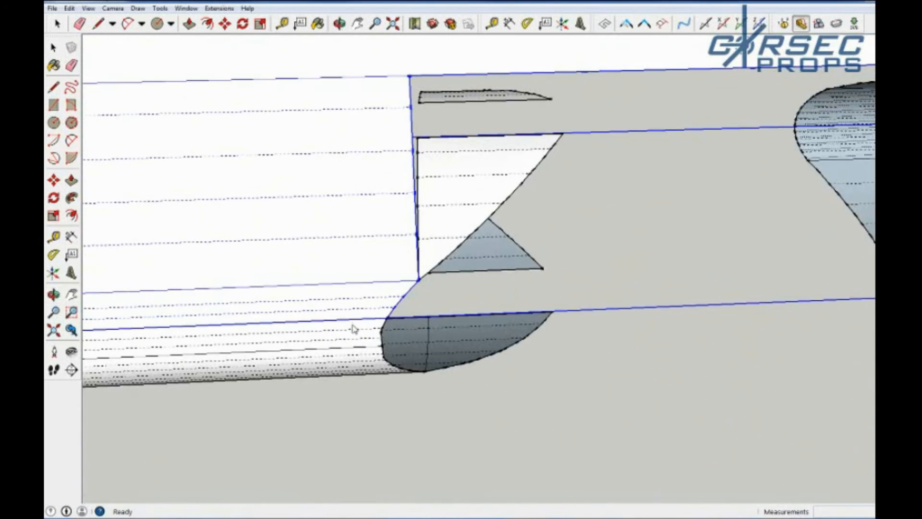
pyautogui.moveTo(354, 346); pyautogui.dragTo(356, 196, button='middle')
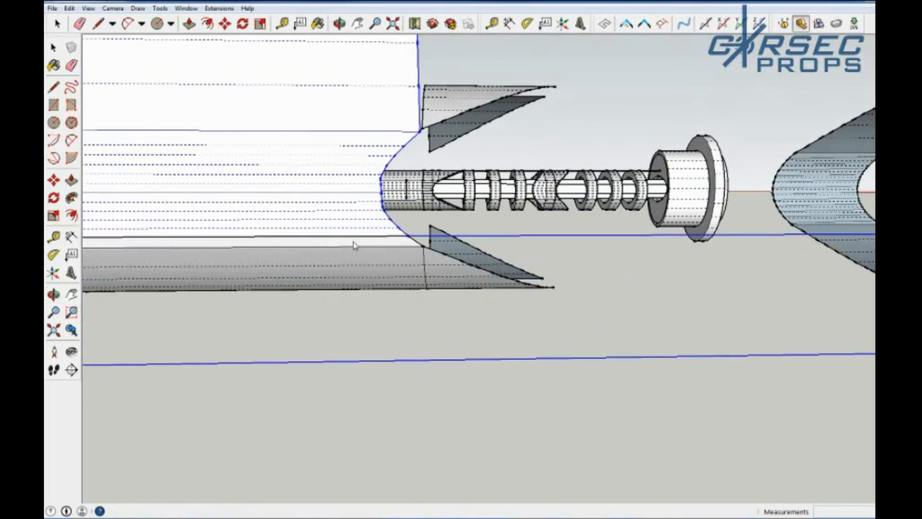
pyautogui.moveTo(353, 246); pyautogui.dragTo(358, 144, button='middle')
pyautogui.moveTo(358, 202); pyautogui.dragTo(706, 398, button='middle')
# Unfold the two light-coloured pointed collar pieces into flat shapes and select the flattened collar pattern with its strips.
pyautogui.press('space')
pyautogui.scroll(5, 589, 282)
pyautogui.press('u')
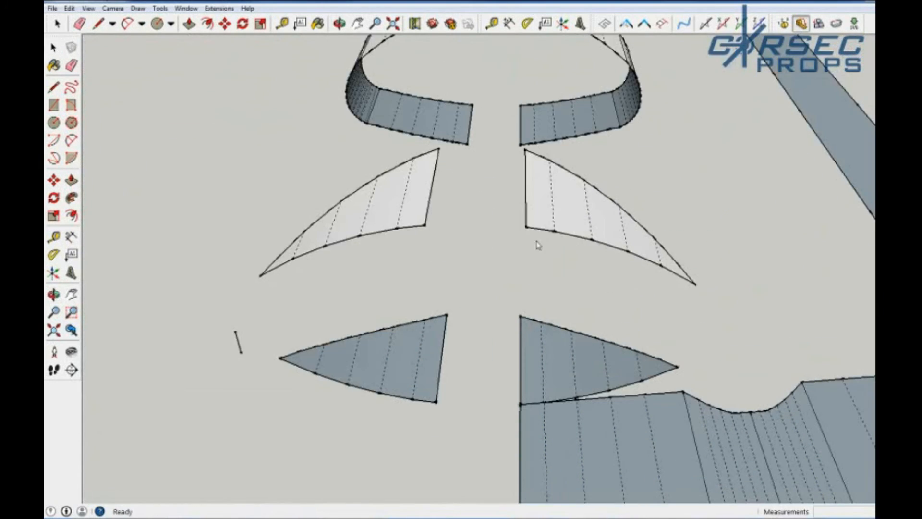
pyautogui.press('space')
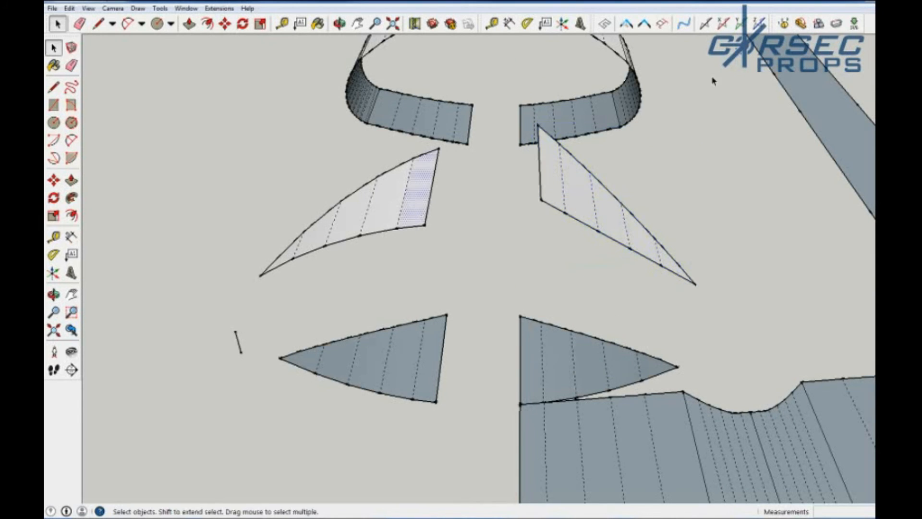
pyautogui.press('space')
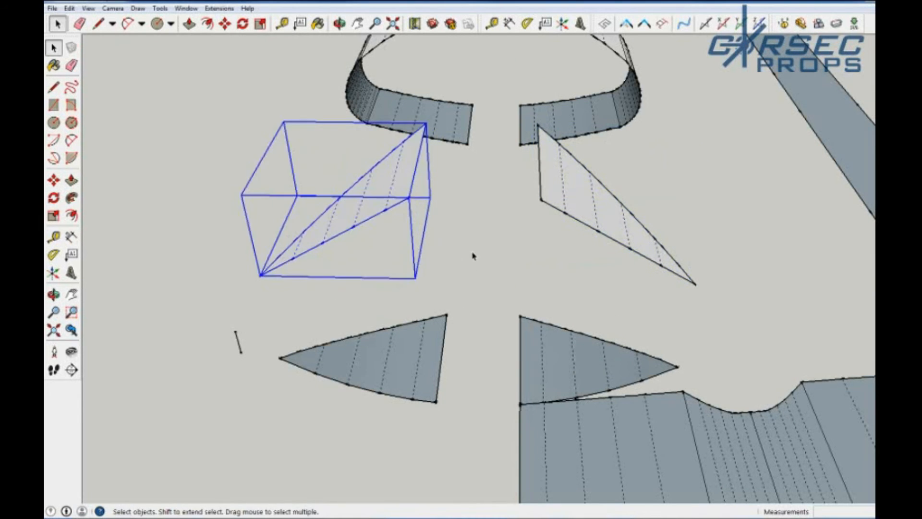
pyautogui.scroll(-4, 462, 313)
pyautogui.moveTo(546, 373); pyautogui.dragTo(663, 423, button='middle')
pyautogui.moveTo(435, 259); pyautogui.dragTo(605, 296, button='middle')
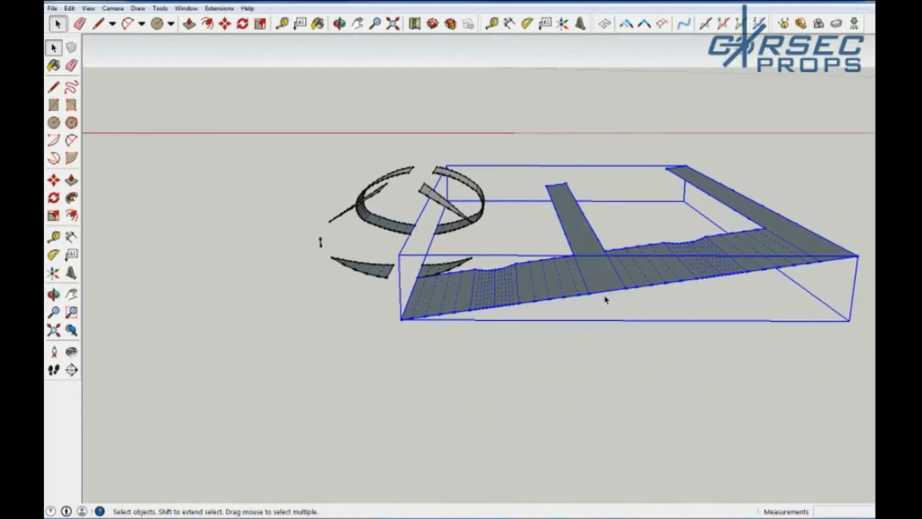
# Move the flattened collar pattern clear of the source pieces and explode its group.
pyautogui.press('m')
pyautogui.moveTo(546, 291); pyautogui.dragTo(599, 330)
pyautogui.press('space')
pyautogui.rightClick(599, 329)
pyautogui.click(630, 393)
pyautogui.press('e')
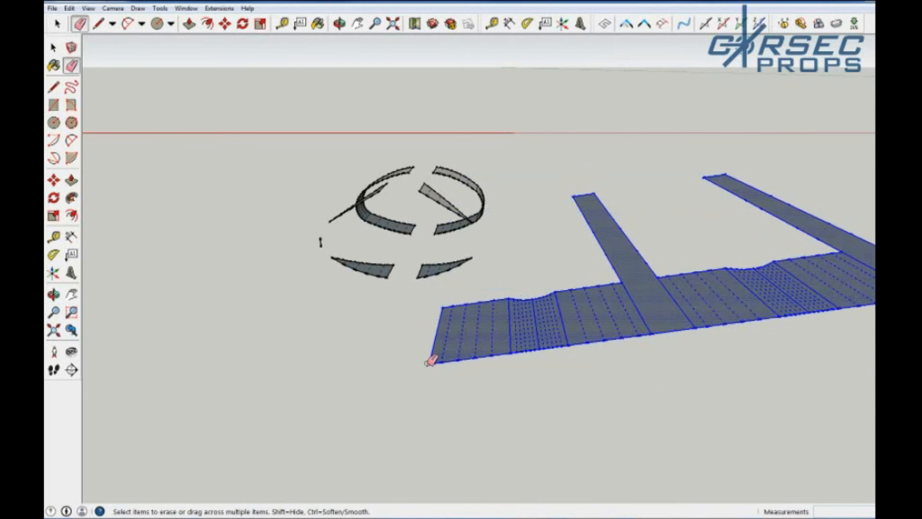
pyautogui.scroll(-3, 503, 374)
pyautogui.click(727, 307)
pyautogui.click(741, 346)
pyautogui.moveTo(583, 355); pyautogui.dragTo(580, 418, button='middle')
# Move one flattened pointed collar piece out beside the pattern's outer strip and explode its group.
pyautogui.press('space')
pyautogui.click(446, 262)
pyautogui.press('m')
pyautogui.moveTo(447, 262); pyautogui.dragTo(752, 333)
pyautogui.press('space')
pyautogui.rightClick(775, 326)
pyautogui.click(783, 396)
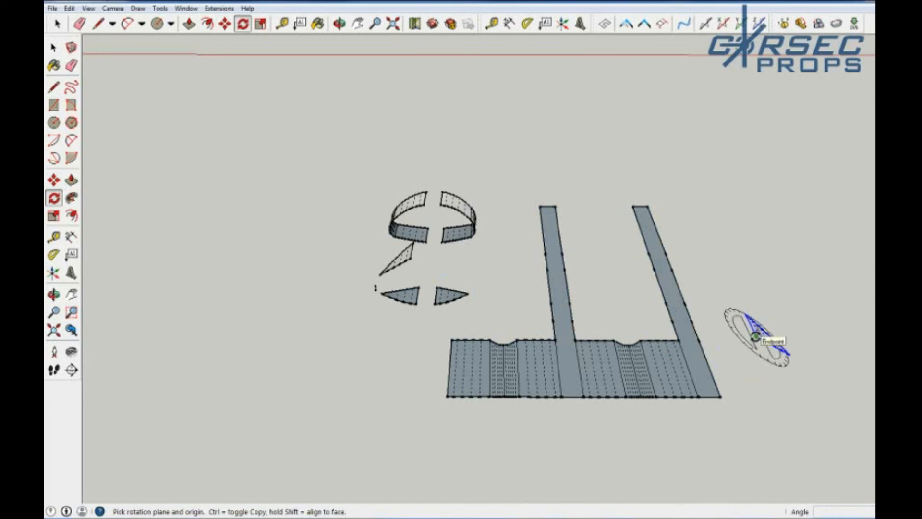
# Attach the loose pointed piece to the collar pattern's edge, with its wide end against the outer strip.
pyautogui.click(703, 336)
pyautogui.moveTo(703, 336); pyautogui.dragTo(661, 455, button='middle')
pyautogui.press('m')
pyautogui.click(735, 401)
pyautogui.moveTo(701, 402); pyautogui.dragTo(659, 189, button='middle')
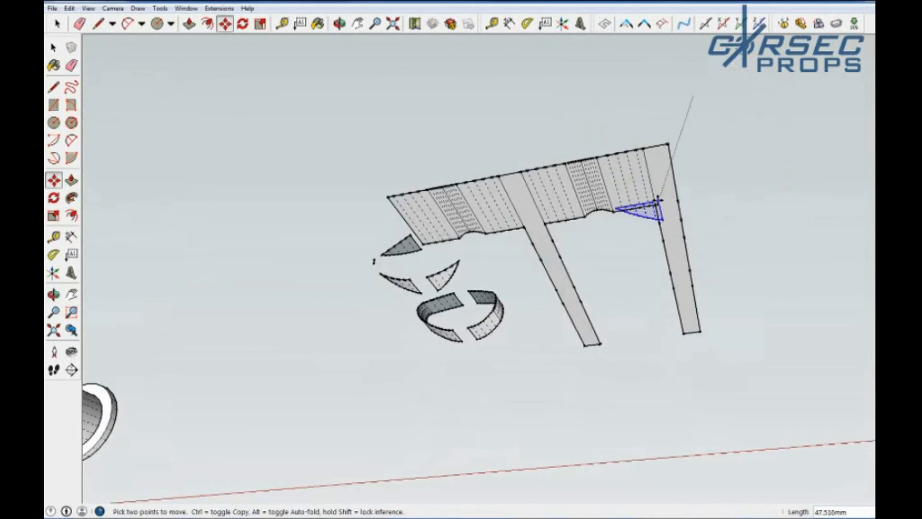
pyautogui.scroll(4, 656, 191)
pyautogui.click(651, 210)
# Copy the pointed piece, flip the copy, and attach it against the middle strip across the curved notch.
pyautogui.press('ctrl')
pyautogui.click(650, 209)
pyautogui.click(598, 303)
pyautogui.rightClick(593, 318)
pyautogui.click(720, 241)
pyautogui.click(518, 314)
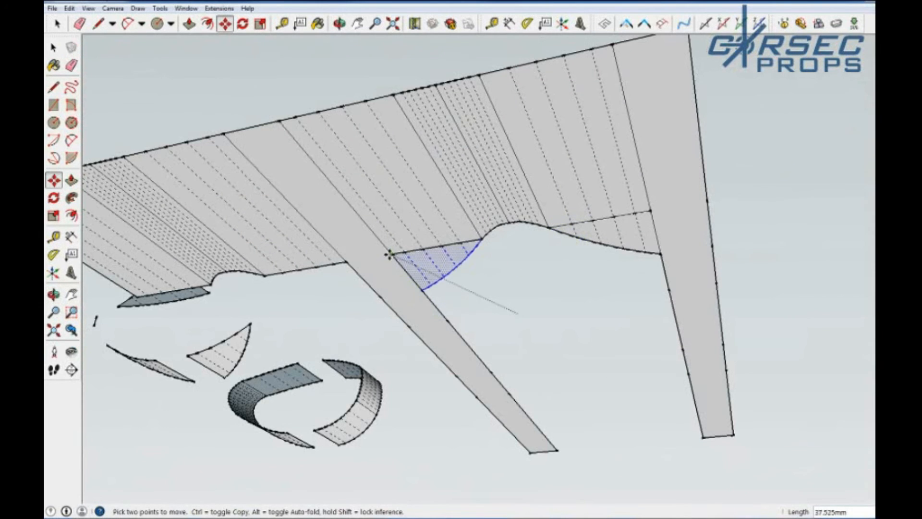
pyautogui.click(392, 253)
# Select both attached pointed pieces and copy them together onto the other half of the collar pattern.
pyautogui.scroll(3, 389, 244)
pyautogui.scroll(-6, 389, 244)
pyautogui.moveTo(388, 244); pyautogui.dragTo(543, 171, button='middle')
pyautogui.press('space')
pyautogui.scroll(4, 557, 223)
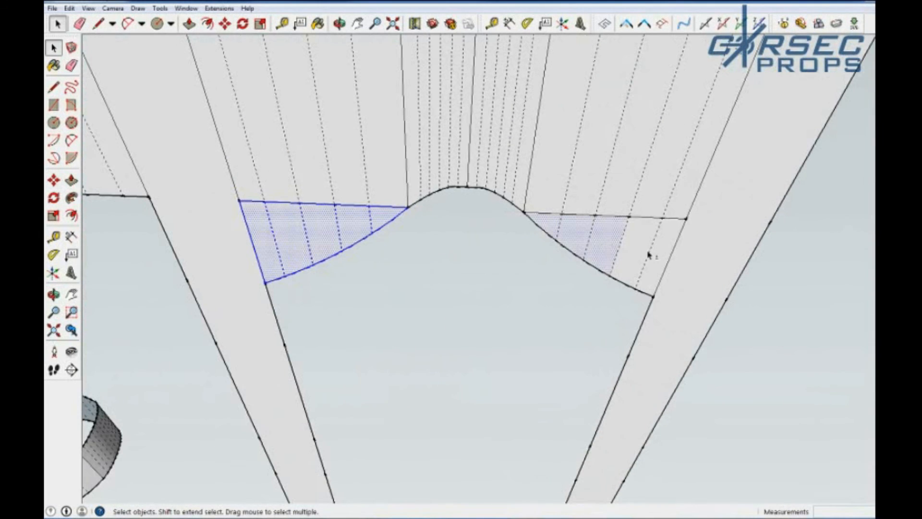
pyautogui.press('ctrl')
pyautogui.click(686, 219)
pyautogui.scroll(-6, 670, 197)
pyautogui.scroll(3, 574, 187)
pyautogui.click(575, 187)
pyautogui.moveTo(553, 179)
pyautogui.mouseDown(button='middle')
pyautogui.moveTo(553, 423)
pyautogui.moveTo(550, 192)
pyautogui.mouseUp(button='middle')
# Start the unfold tool and flatten the first facets of the half-ring band nearest the pattern.
pyautogui.press('space')
pyautogui.scroll(2, 346, 147)
pyautogui.click(801, 23)
pyautogui.scroll(6, 336, 146)
pyautogui.click(331, 149)
pyautogui.click(359, 163)
pyautogui.click(396, 182)
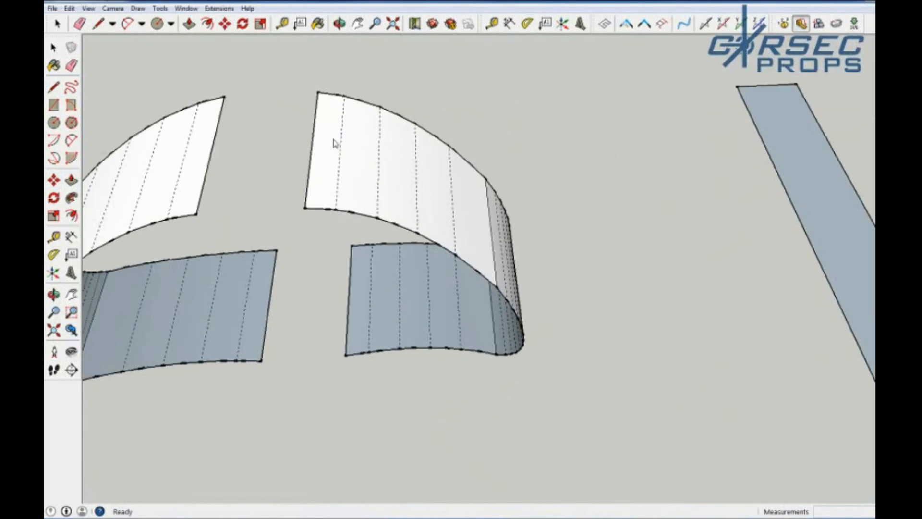
pyautogui.click(424, 201)
pyautogui.click(467, 216)
# Unfold the half-ring band's remaining facets in sequence around its tight bend to its other end.
pyautogui.moveTo(467, 216); pyautogui.dragTo(308, 235, button='middle')
pyautogui.scroll(3, 416, 243)
pyautogui.click(419, 185)
pyautogui.click(419, 204)
pyautogui.click(413, 235)
pyautogui.click(409, 269)
pyautogui.click(412, 309)
pyautogui.moveTo(412, 317); pyautogui.dragTo(404, 123, button='middle')
pyautogui.click(405, 126)
pyautogui.click(425, 245)
pyautogui.click(424, 301)
pyautogui.moveTo(424, 304); pyautogui.dragTo(660, 401, button='middle')
pyautogui.click(405, 237)
# Move the flattened wavy band out beyond the outer strip and explode its group.
pyautogui.scroll(-10, 624, 371)
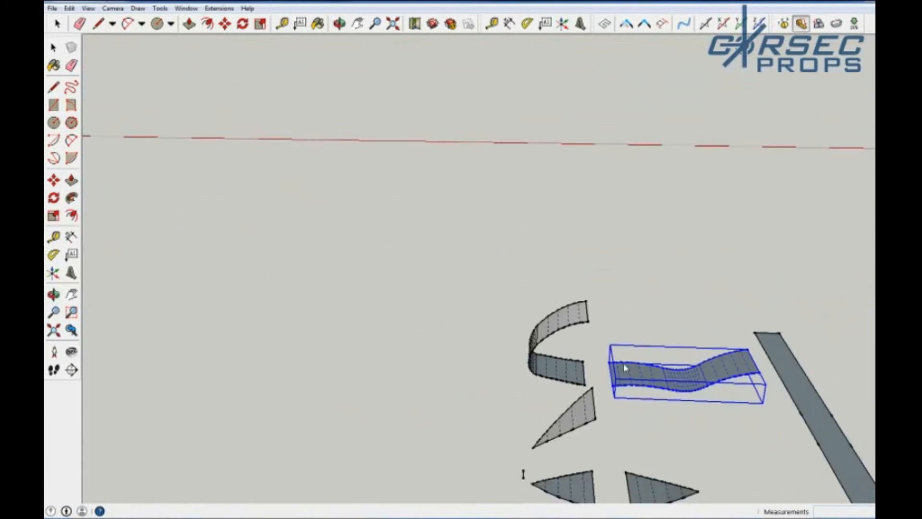
pyautogui.scroll(7, 641, 373)
pyautogui.press('space')
pyautogui.click(632, 351)
pyautogui.press('m')
pyautogui.click(552, 353)
pyautogui.scroll(-5, 413, 309)
pyautogui.click(643, 338)
pyautogui.scroll(4, 672, 338)
pyautogui.press('space')
pyautogui.rightClick(607, 335)
pyautogui.click(638, 400)
# Attach the flattened band's end to the middle strip and place a copy of it between the two strips.
pyautogui.moveTo(638, 422); pyautogui.dragTo(638, 369, button='middle')
pyautogui.press('q')
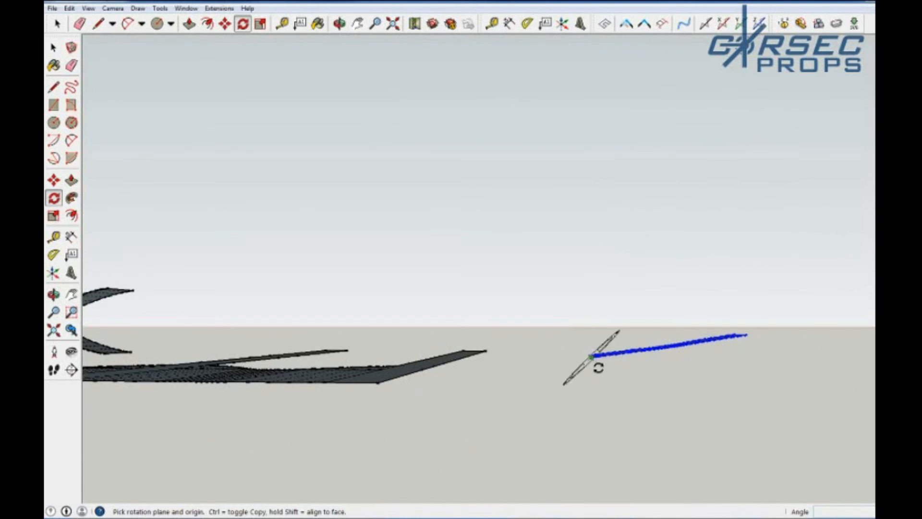
pyautogui.moveTo(597, 349); pyautogui.dragTo(598, 333, button='middle')
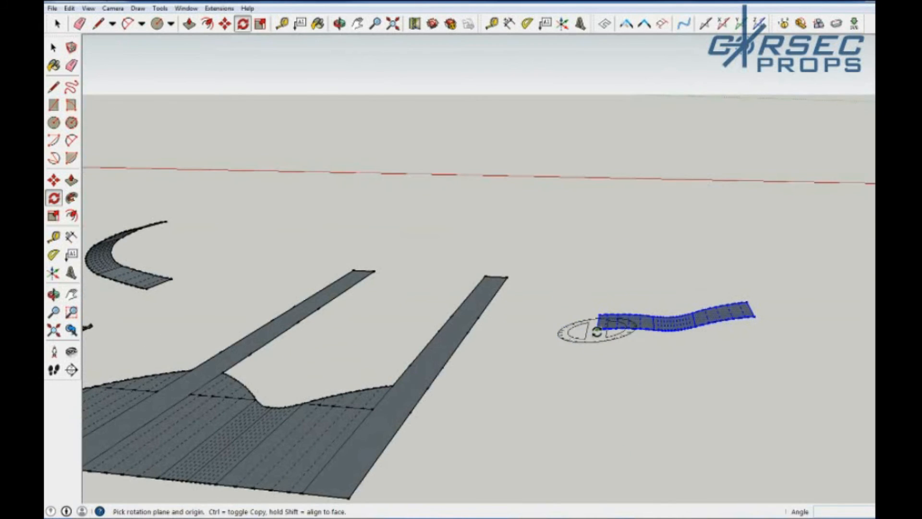
pyautogui.moveTo(770, 342); pyautogui.dragTo(755, 387, button='middle')
pyautogui.press('m')
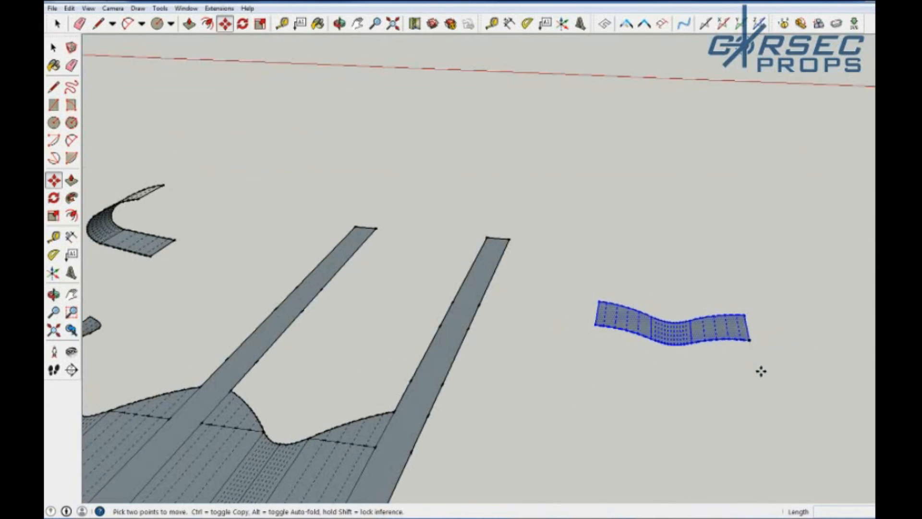
pyautogui.click(749, 339)
pyautogui.click(296, 286)
pyautogui.moveTo(318, 323); pyautogui.dragTo(384, 299, button='middle')
# Delete the leftover pointed source pieces beside the assembled pattern.
pyautogui.press('space')
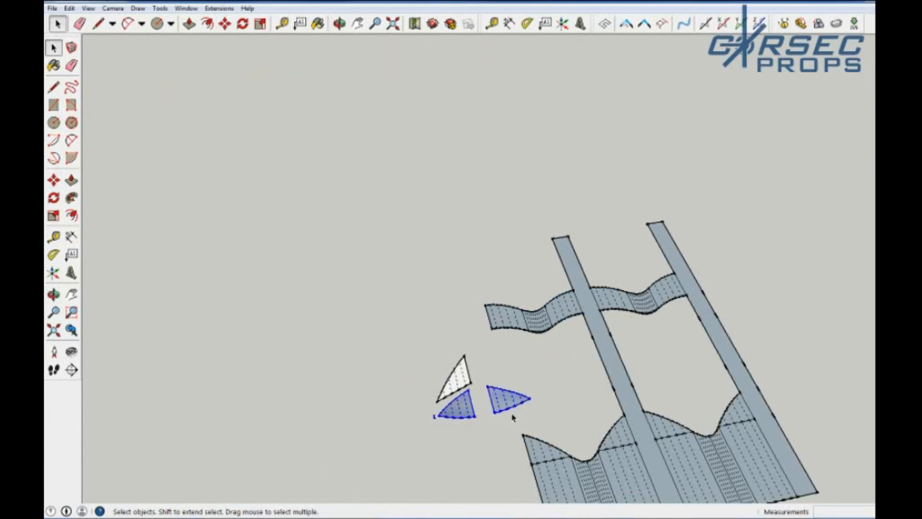
pyautogui.moveTo(649, 454); pyautogui.dragTo(583, 469, button='middle')
pyautogui.scroll(4, 506, 309)
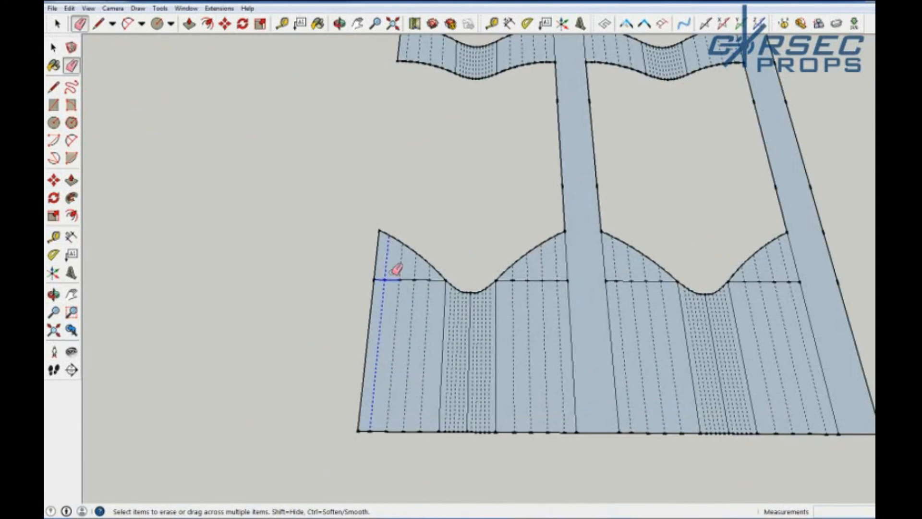
# Erase the fold and joint lines inside the collar pattern's wide body and pointed pieces.
pyautogui.moveTo(435, 283); pyautogui.dragTo(518, 280)
pyautogui.moveTo(661, 274); pyautogui.dragTo(634, 322)
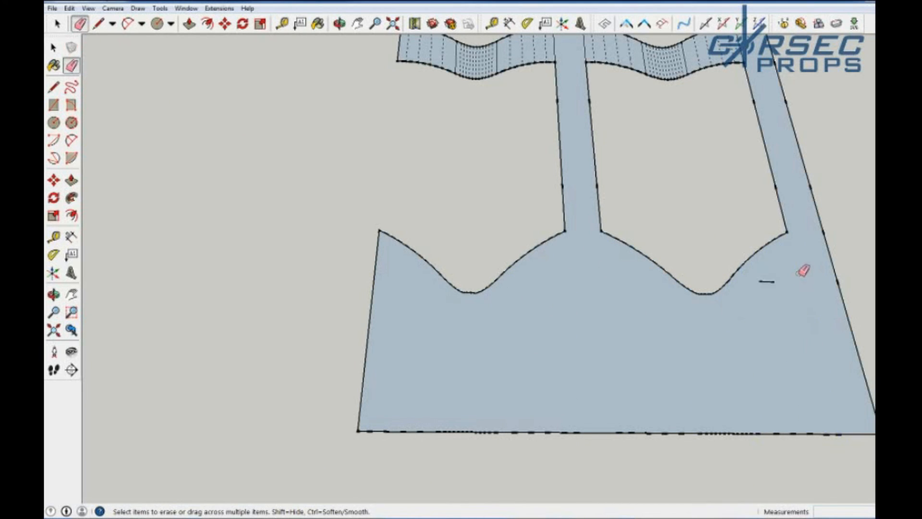
pyautogui.moveTo(801, 269); pyautogui.dragTo(801, 270)
# Erase the fold lines and strip joints inside both wavy bands.
pyautogui.scroll(-5, 662, 323)
pyautogui.scroll(5, 467, 209)
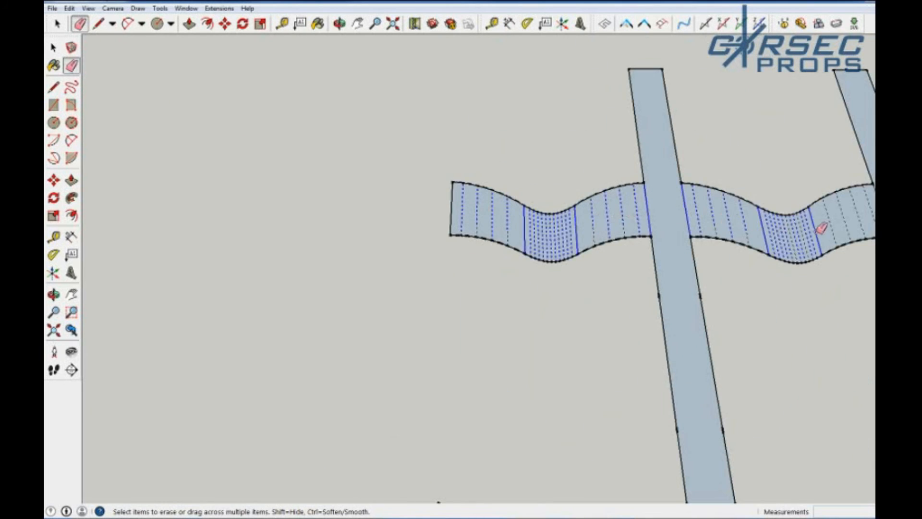
pyautogui.moveTo(475, 222); pyautogui.dragTo(473, 219)
pyautogui.scroll(-6, 454, 197)
# Erase the segmented base edge of the collar pattern and redraw it as one straight line between its corners.
pyautogui.moveTo(479, 208); pyautogui.dragTo(494, 315, button='middle')
pyautogui.scroll(6, 493, 294)
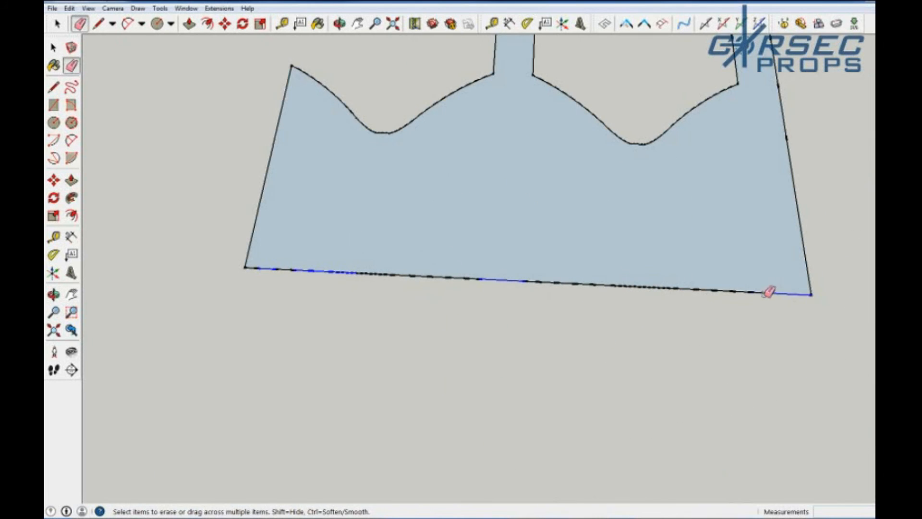
pyautogui.moveTo(778, 290); pyautogui.dragTo(644, 287)
pyautogui.press('space')
pyautogui.click(245, 266)
pyautogui.click(811, 293)
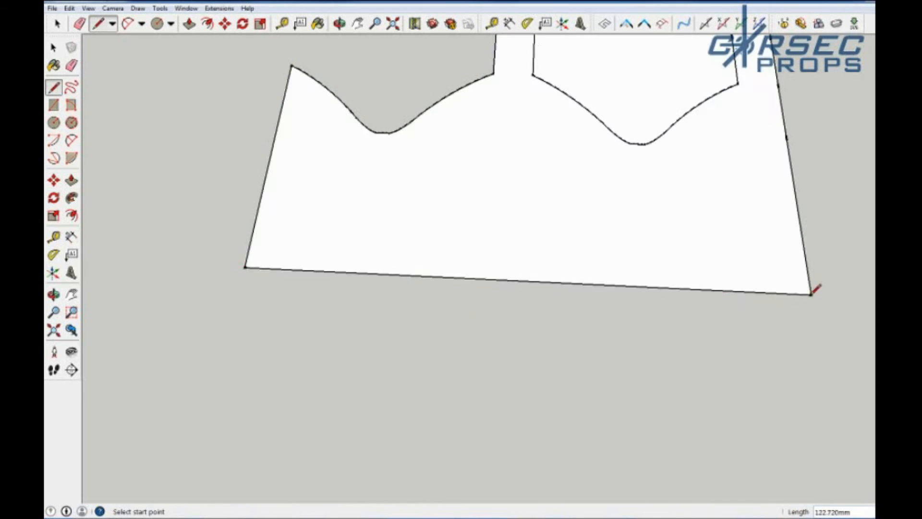
# Select the opening between the strips and the whole redrawn pattern, and undo the recent base edge changes.
pyautogui.press('space')
pyautogui.scroll(-5, 566, 207)
pyautogui.tripleClick(599, 131)
pyautogui.moveTo(599, 132); pyautogui.dragTo(582, 70, button='middle')
pyautogui.scroll(2, 580, 87)
pyautogui.moveTo(532, 216); pyautogui.dragTo(681, 473)
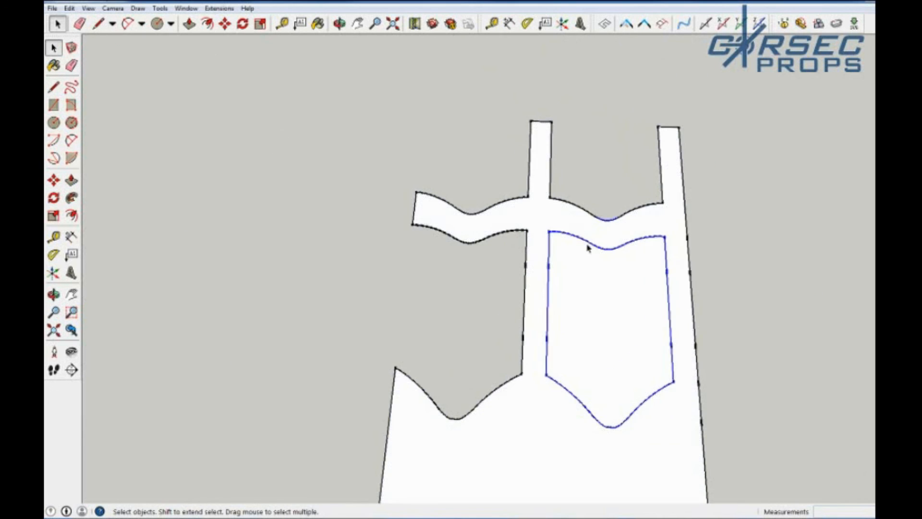
pyautogui.scroll(-3, 583, 232)
pyautogui.tripleClick(541, 379)
pyautogui.rightClick(542, 380)
pyautogui.moveTo(593, 288)
pyautogui.click(658, 303)
pyautogui.click(601, 297)
pyautogui.hotkey('ctrl', 'z')
pyautogui.hotkey('ctrl', 'z')
# Draw a straight line between the two base corners of the collar pattern.
pyautogui.press('l')
pyautogui.click(658, 408)
pyautogui.click(465, 398)
pyautogui.press('space')
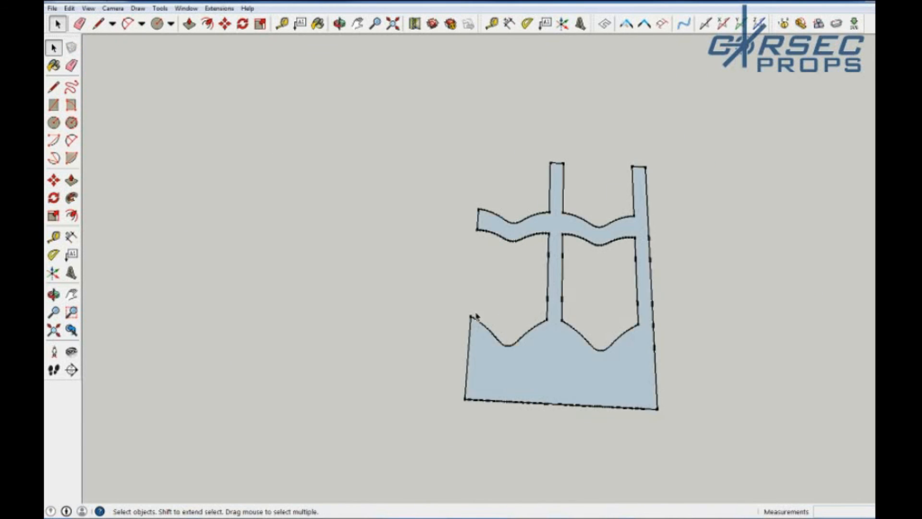
# Select the complete flattened collar pattern and bring the sword's hilt into view.
pyautogui.scroll(-4, 527, 307)
pyautogui.moveTo(446, 191); pyautogui.dragTo(683, 440)
pyautogui.moveTo(230, 307); pyautogui.dragTo(528, 335, button='middle')
pyautogui.scroll(-3, 524, 323)
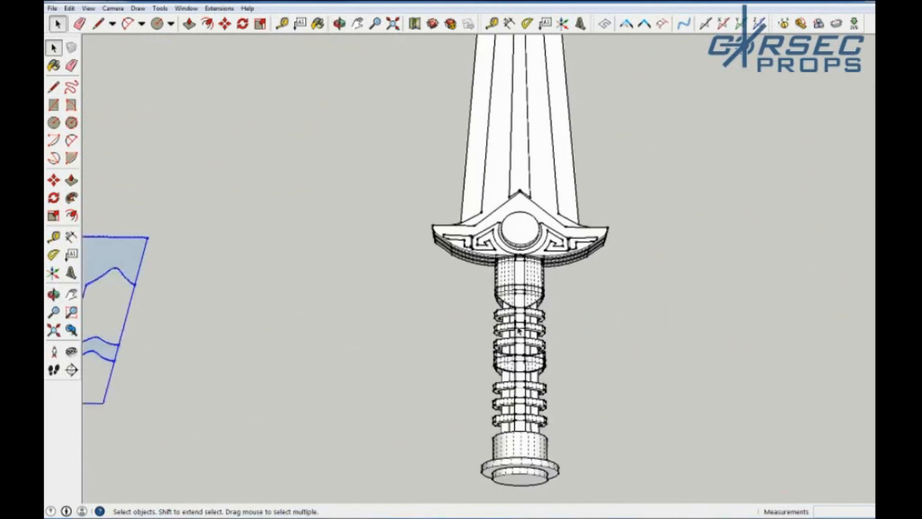